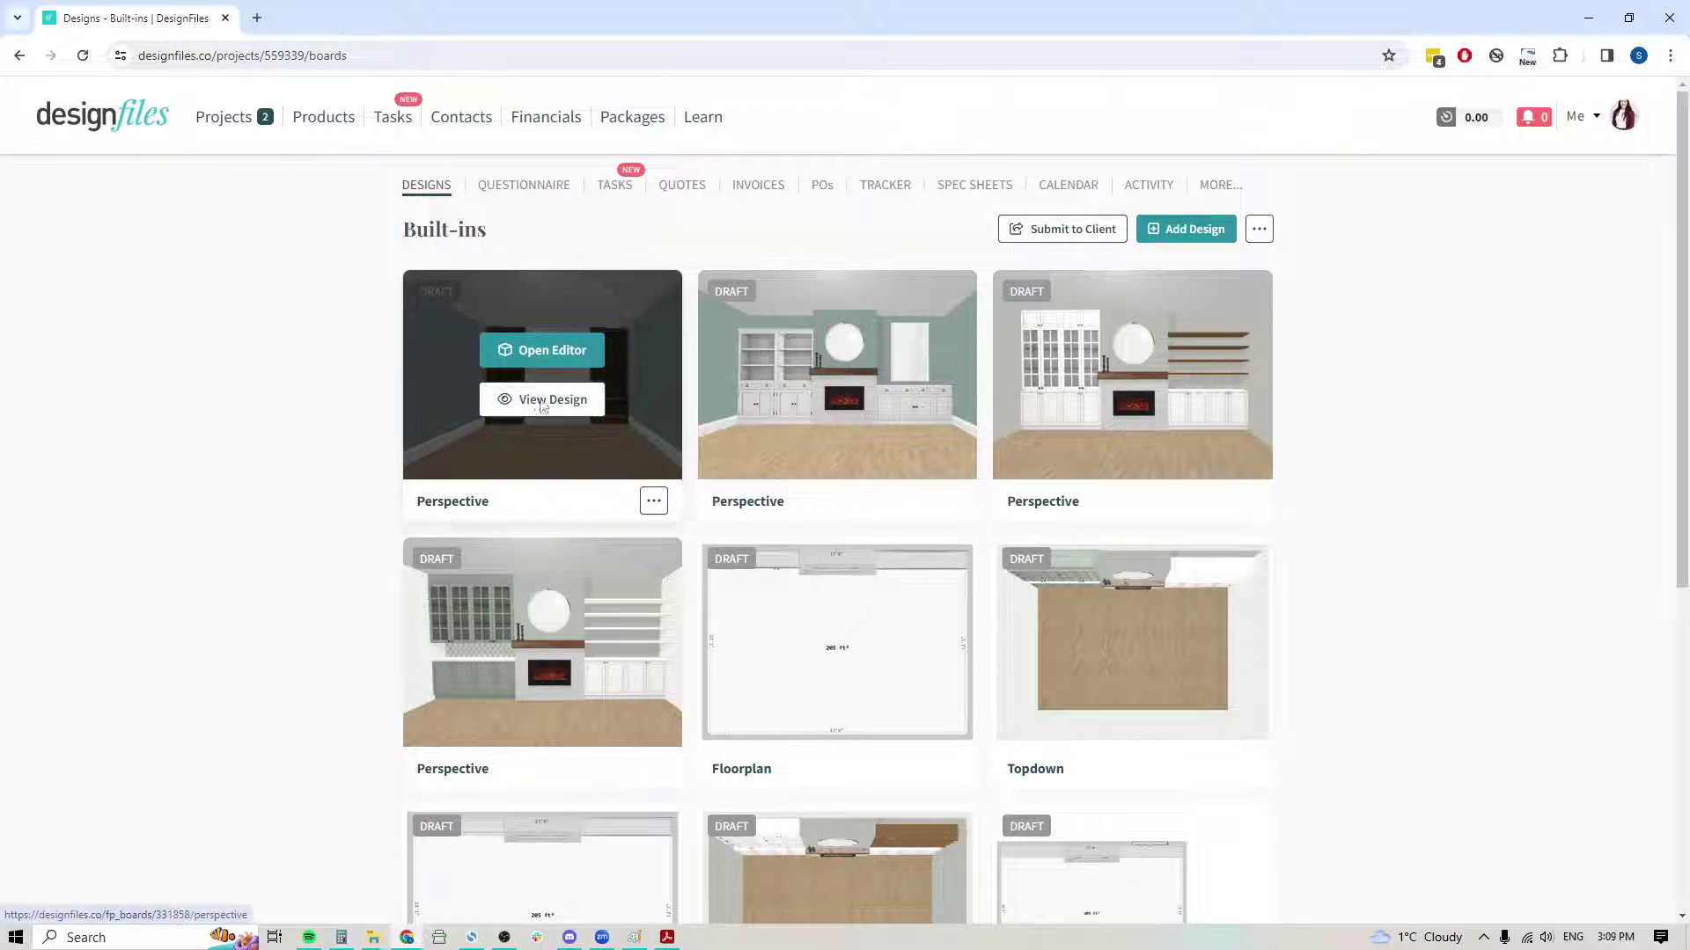
# - View the first three perspective designs of the Built-ins project to compare their cabinet and fireplace walls
pyautogui.click(550, 398)
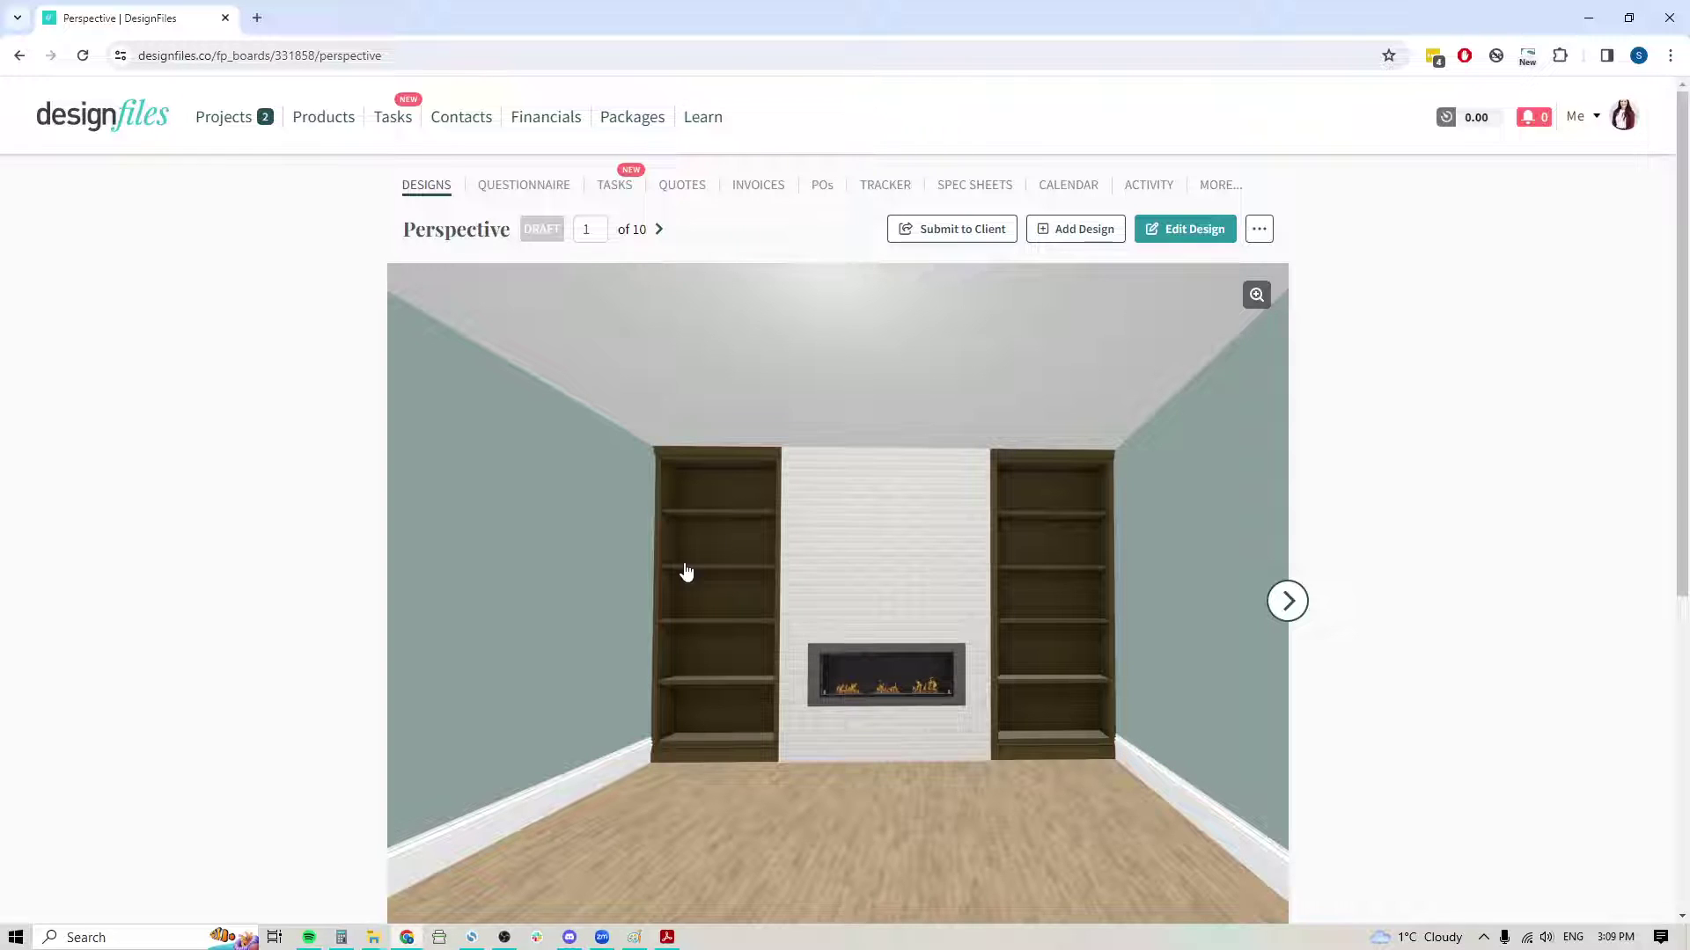
pyautogui.click(1287, 601)
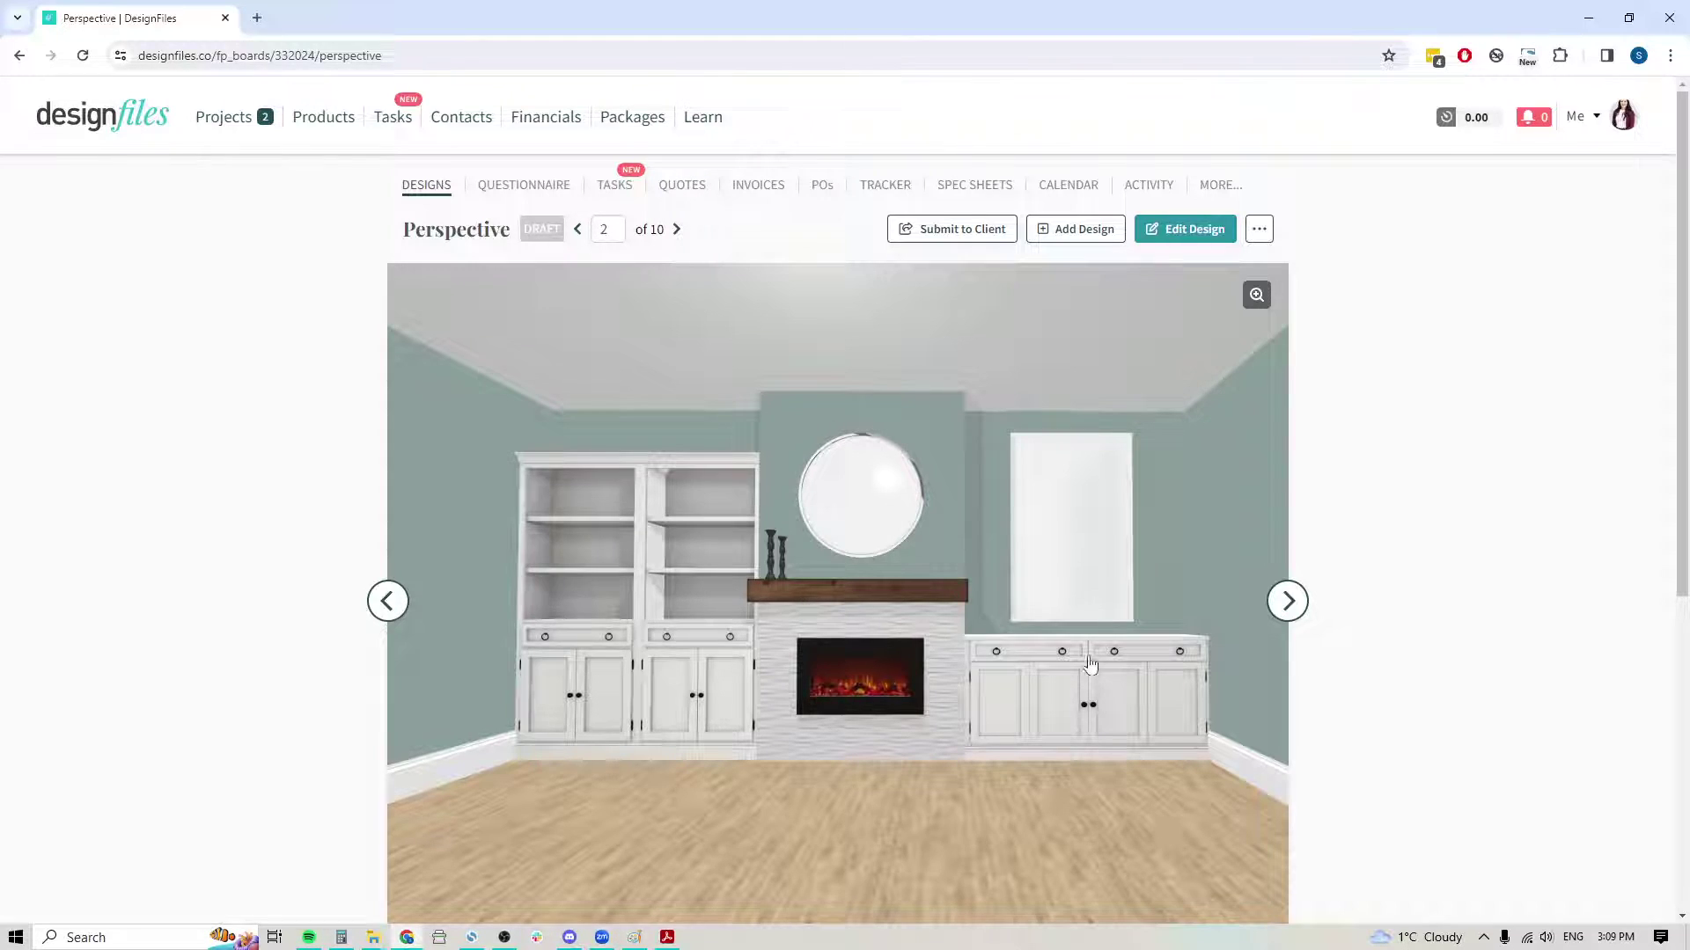
pyautogui.click(1287, 600)
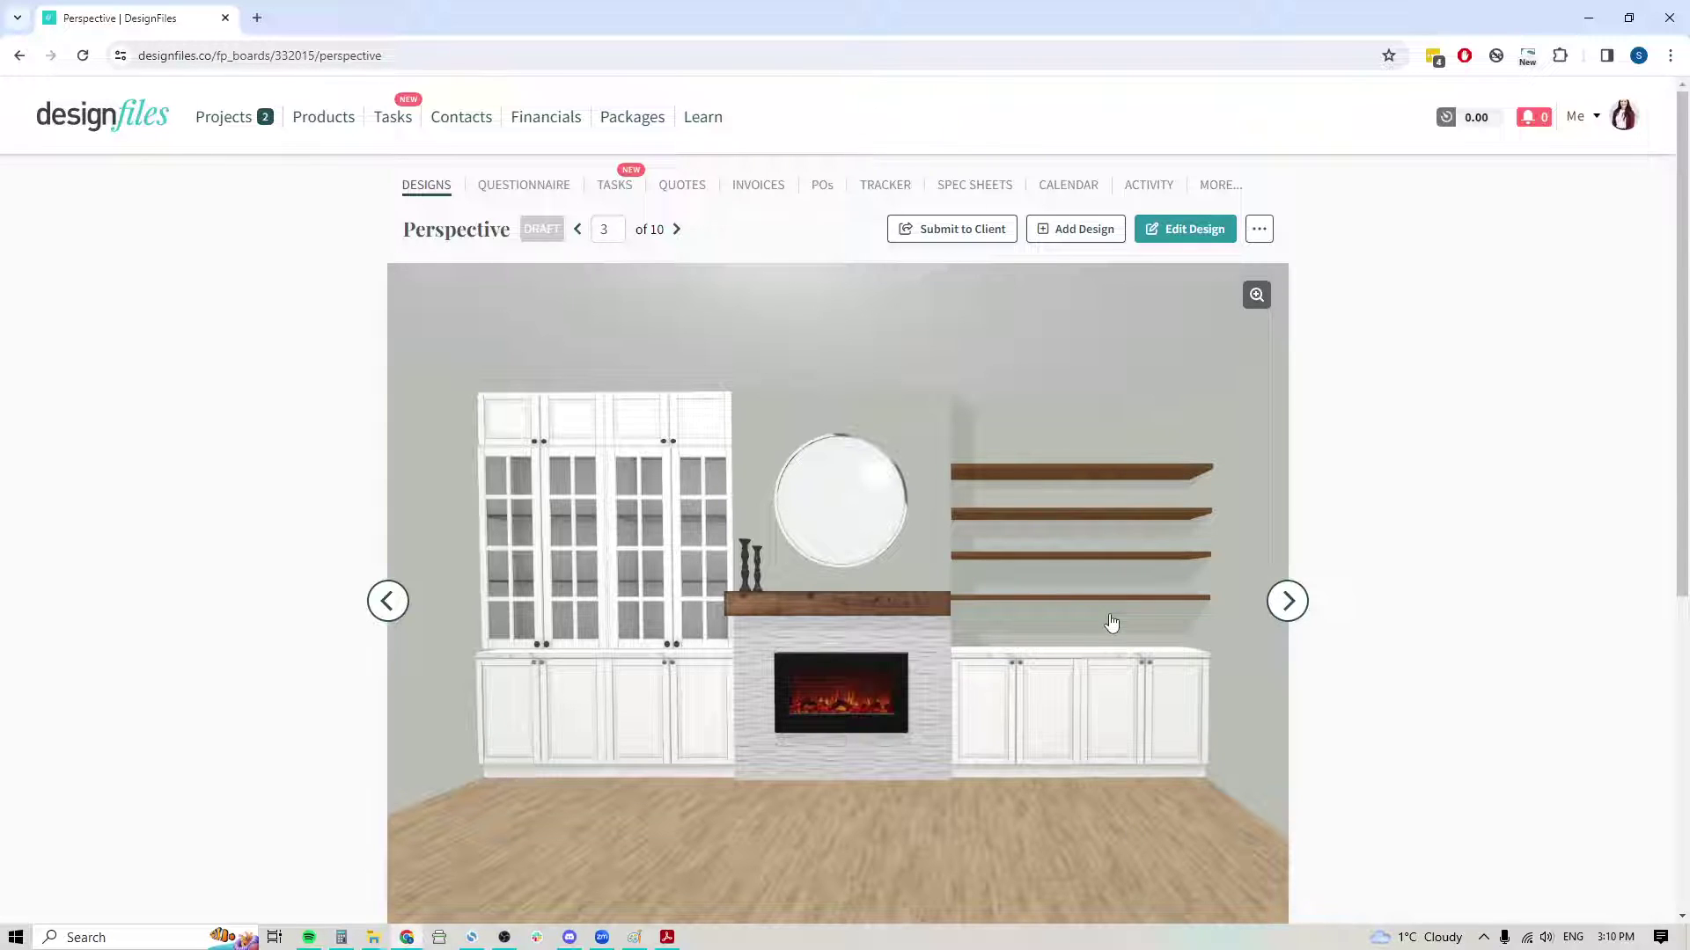
# - Return to the second perspective design and open it for editing in the 3D perspective view
pyautogui.click(382, 606)
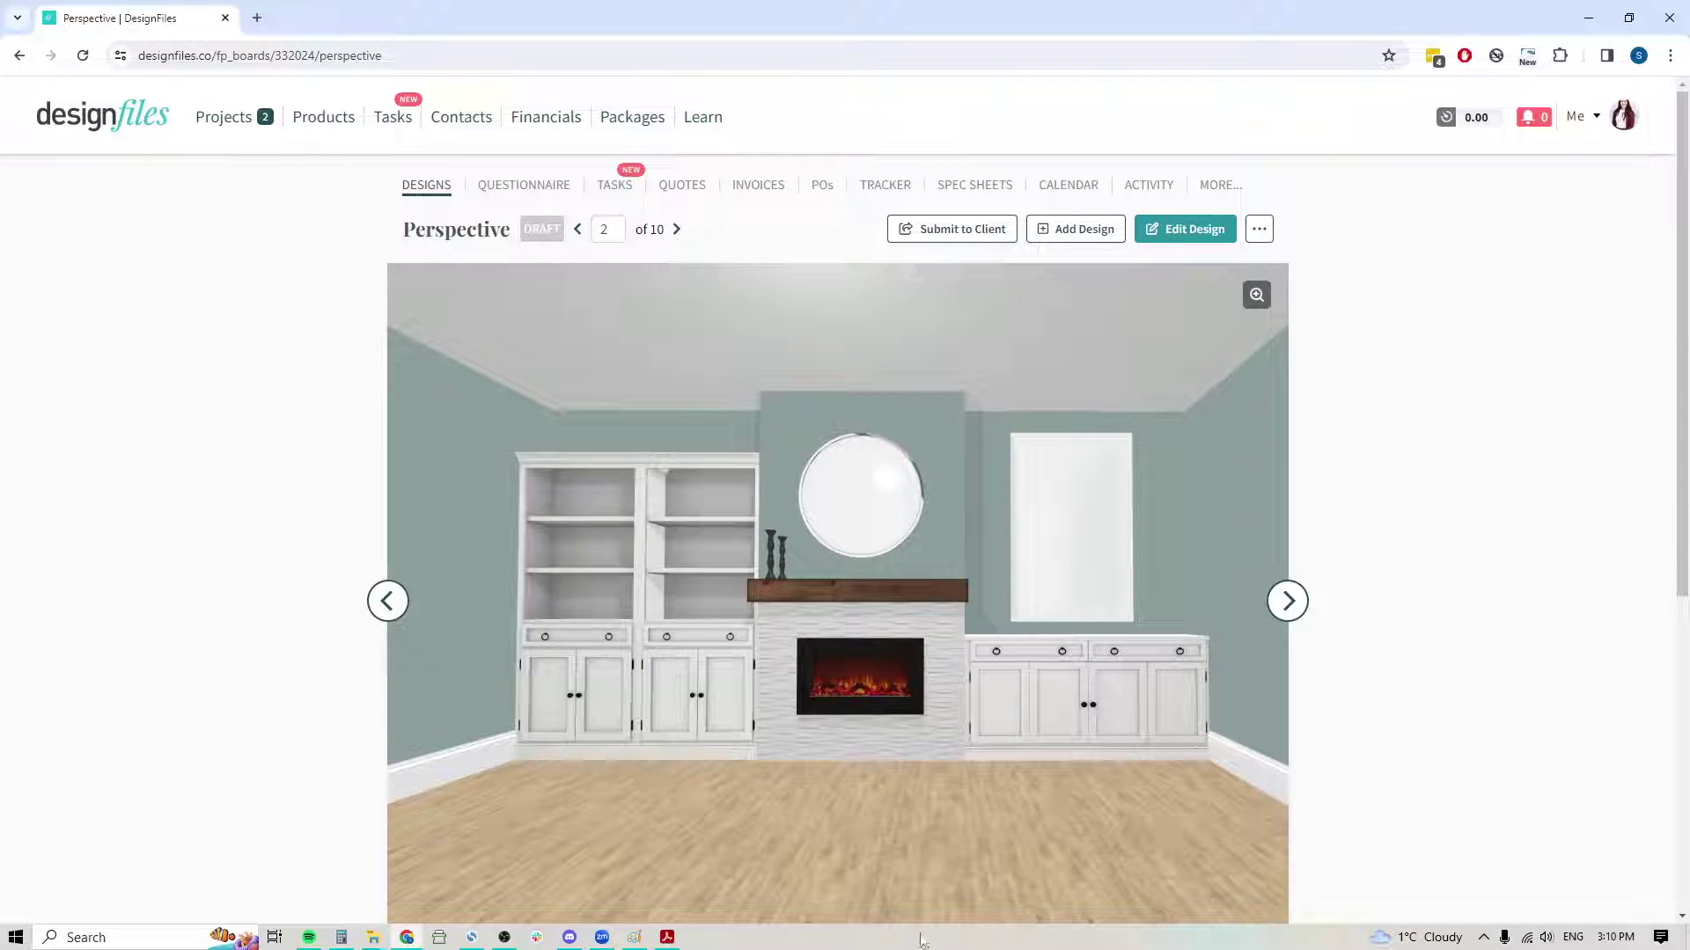
pyautogui.click(1182, 231)
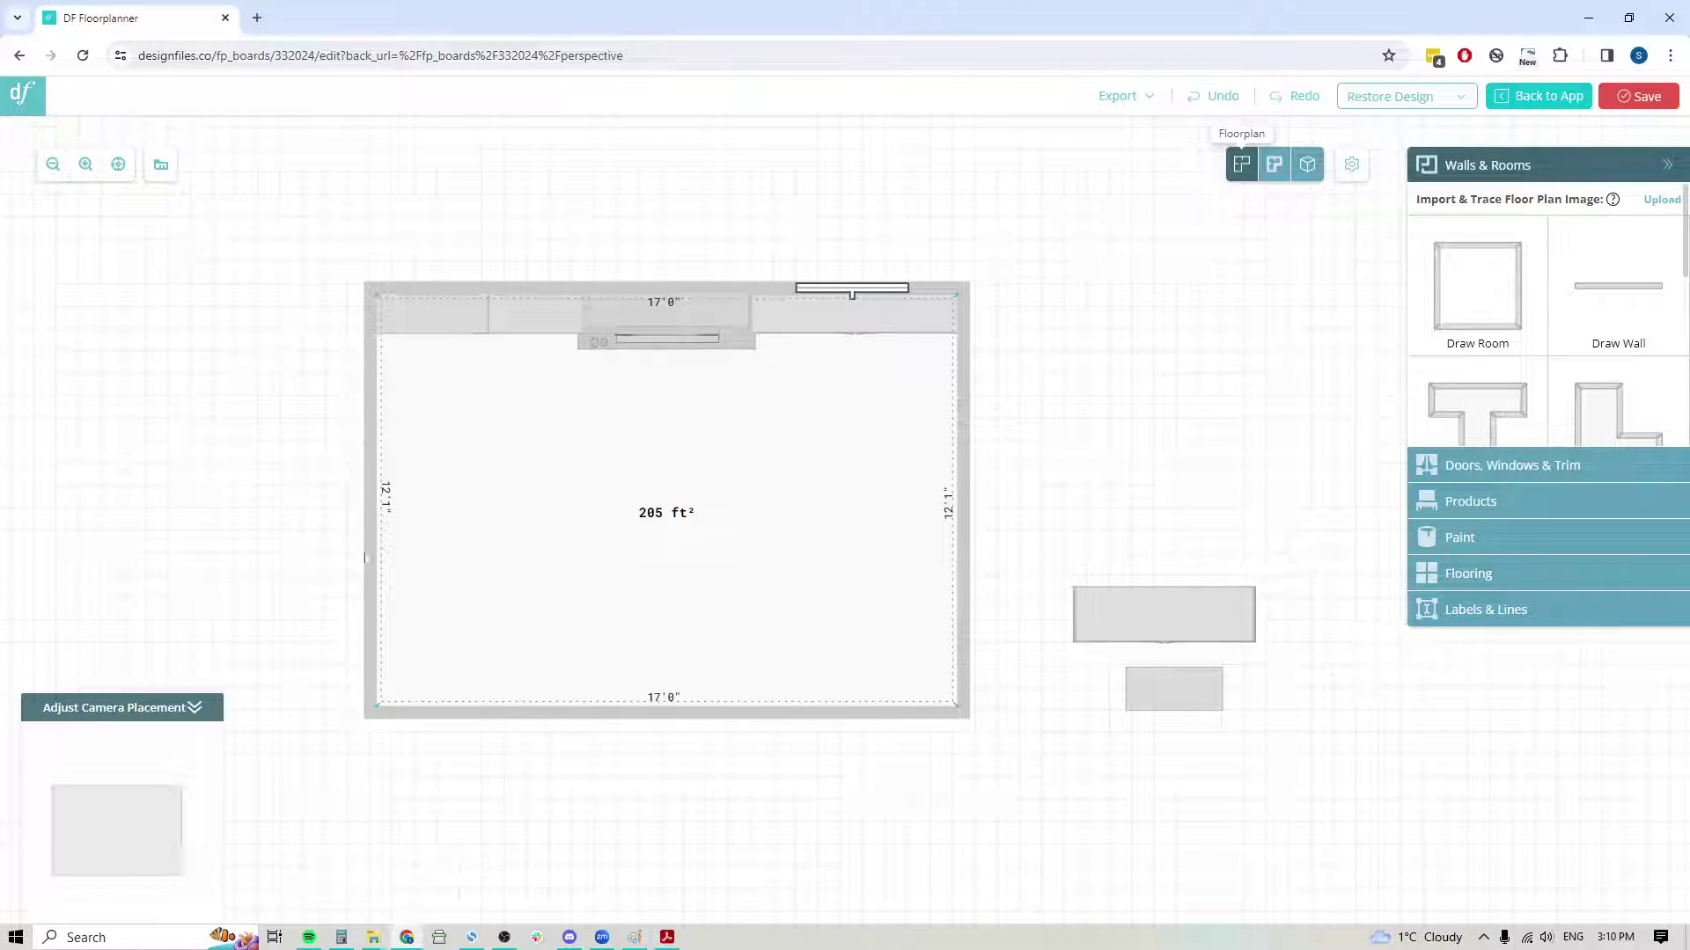
pyautogui.click(1309, 174)
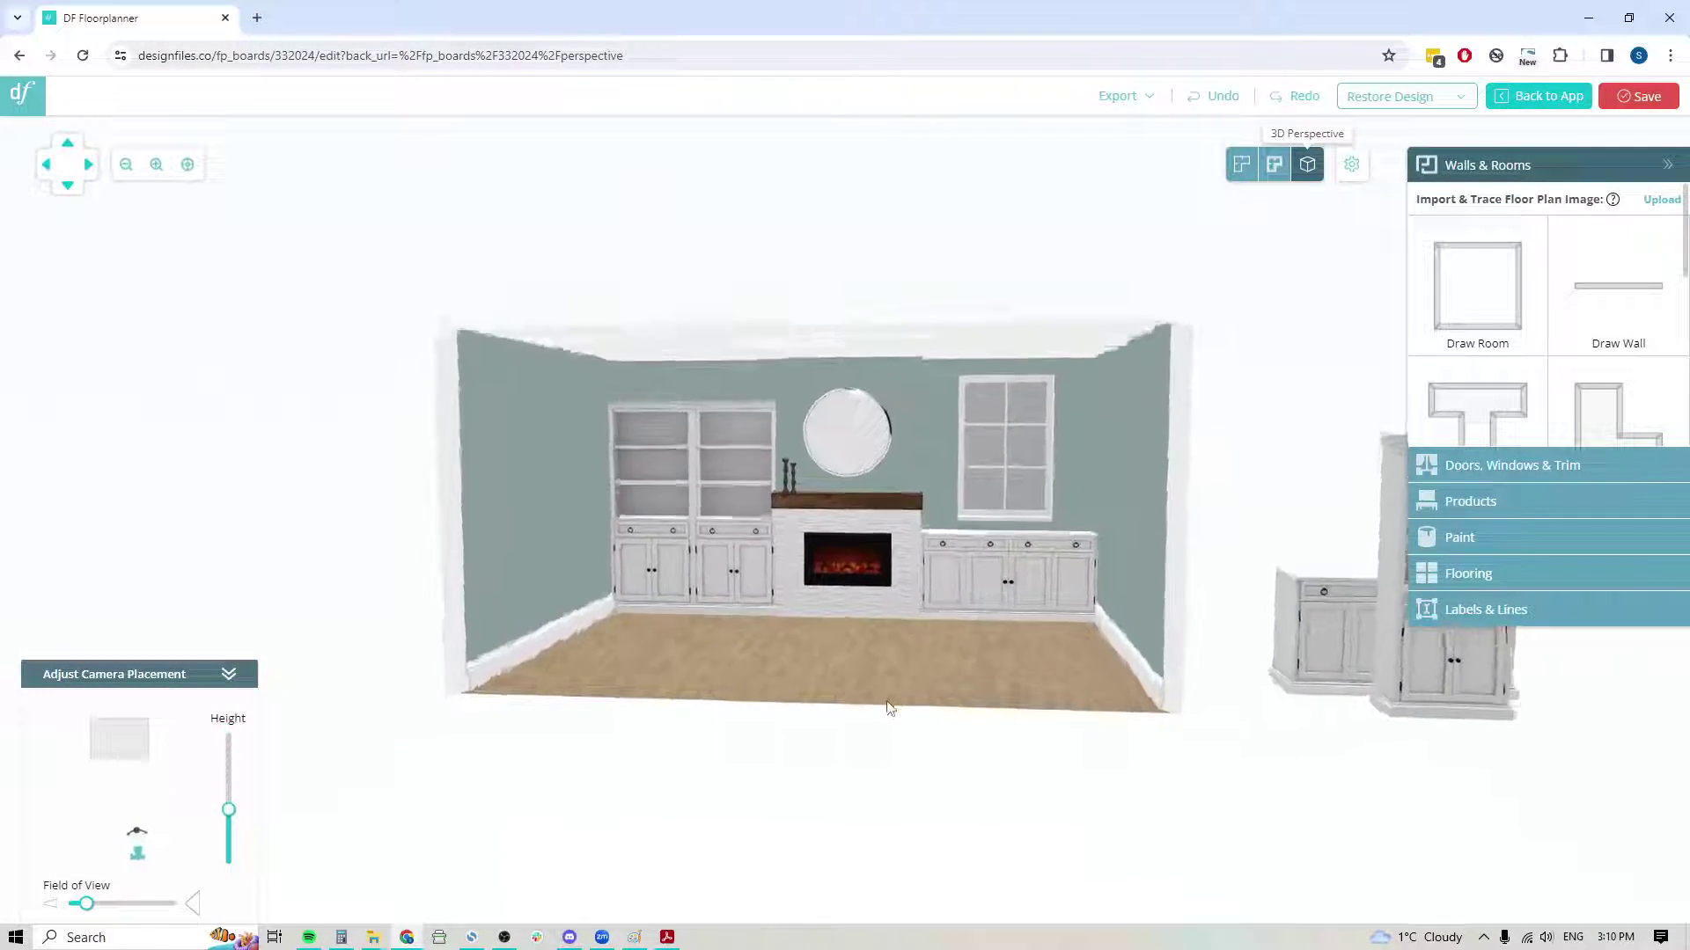
# - Delete the media console under the window and both bookcases on the other side of the fireplace
pyautogui.scroll(5, 901, 707)
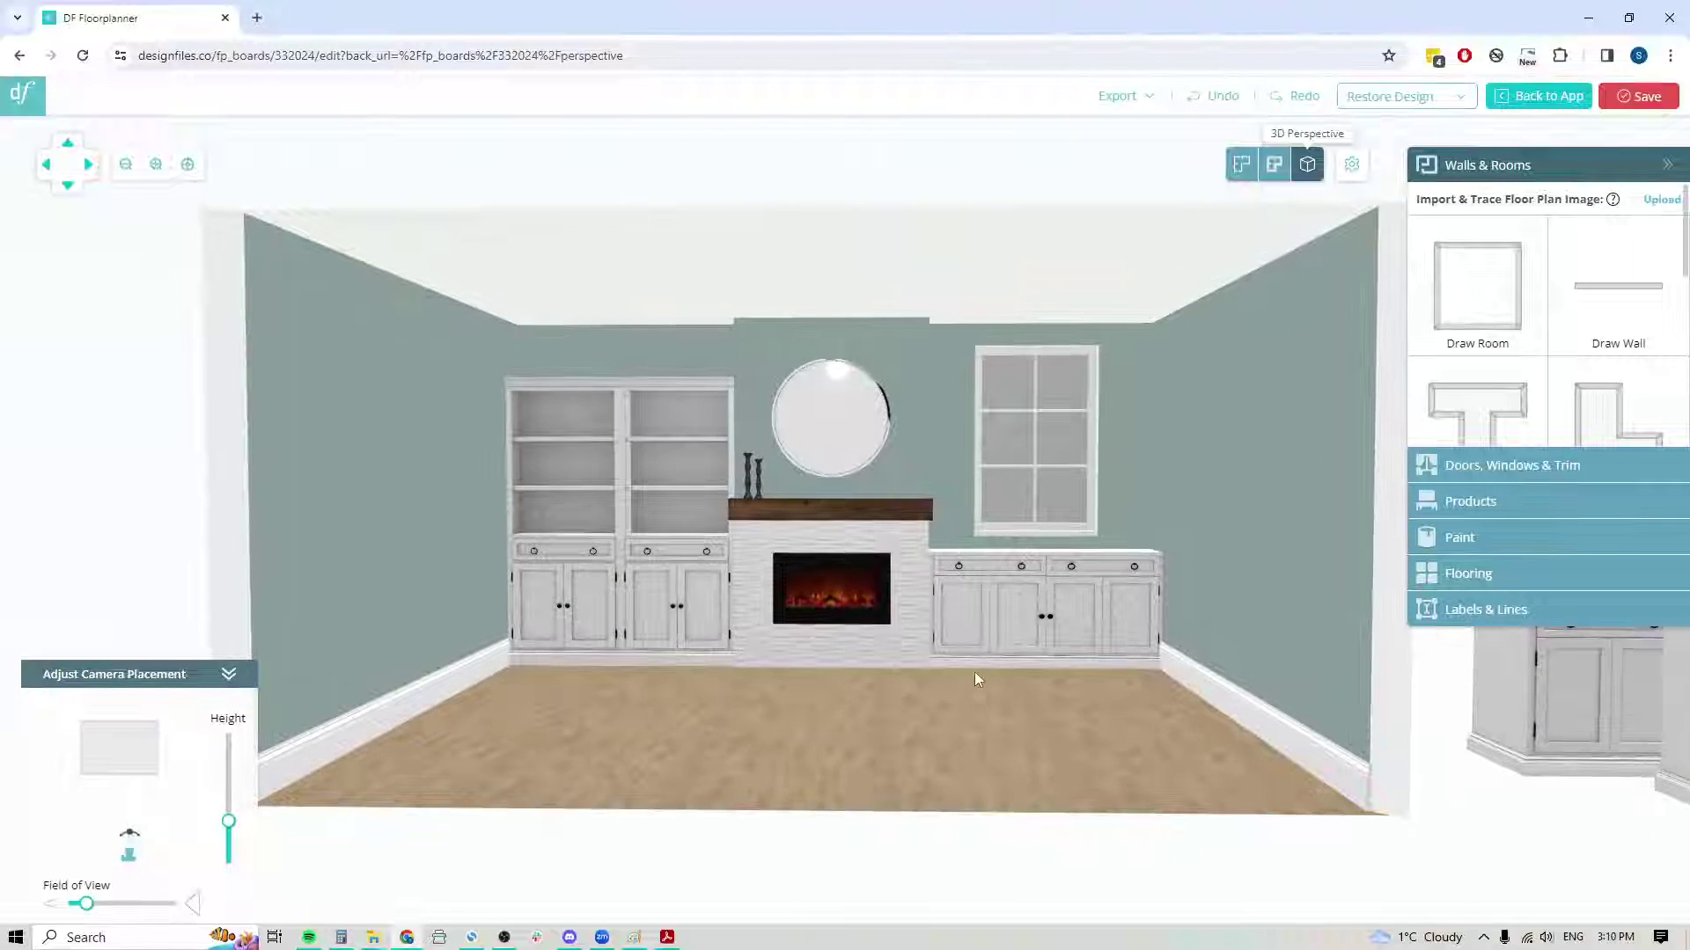
pyautogui.click(995, 604)
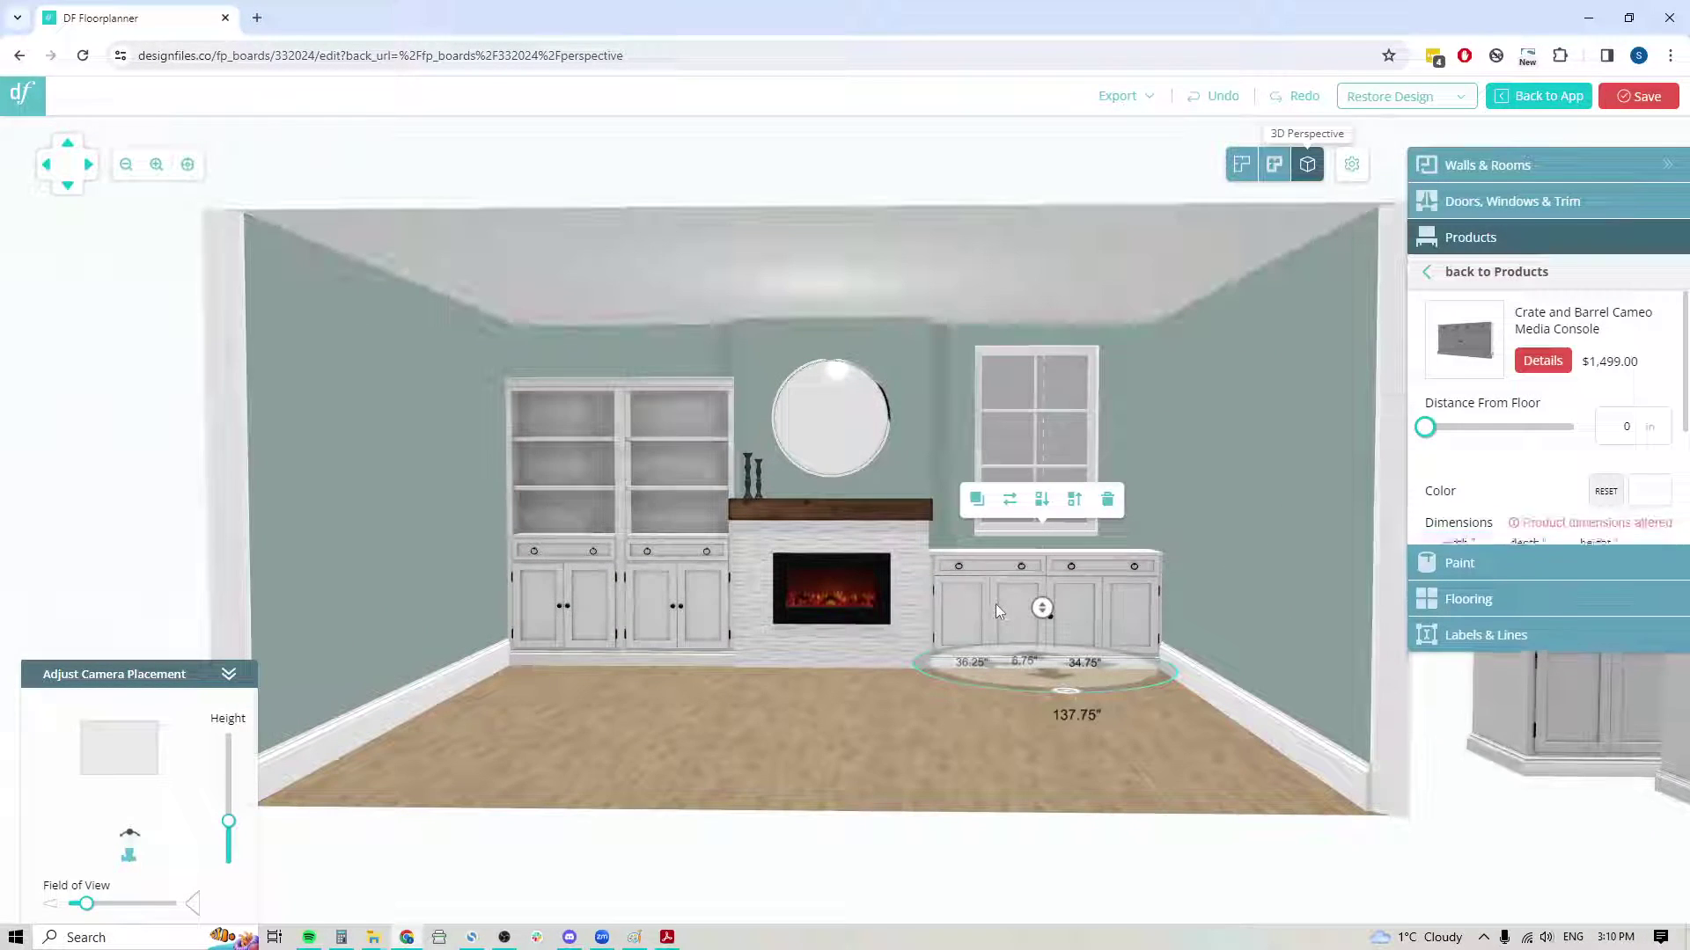
pyautogui.press('Delete')
pyautogui.click(637, 635)
pyautogui.press('Delete')
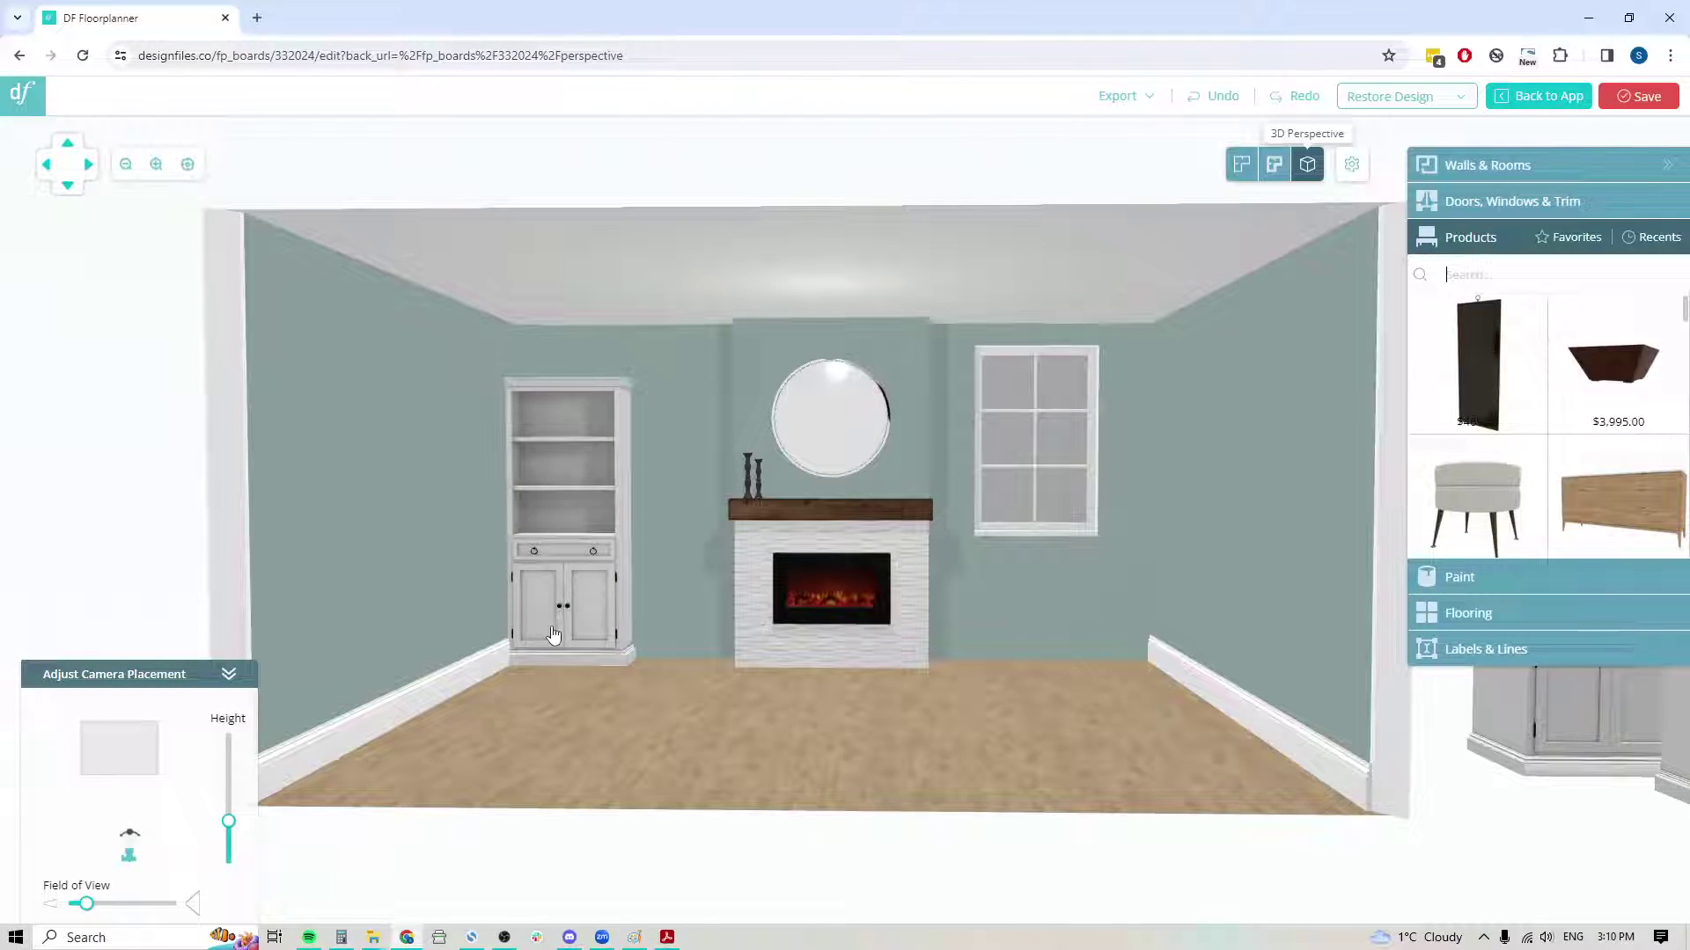
pyautogui.click(584, 640)
pyautogui.press('Delete')
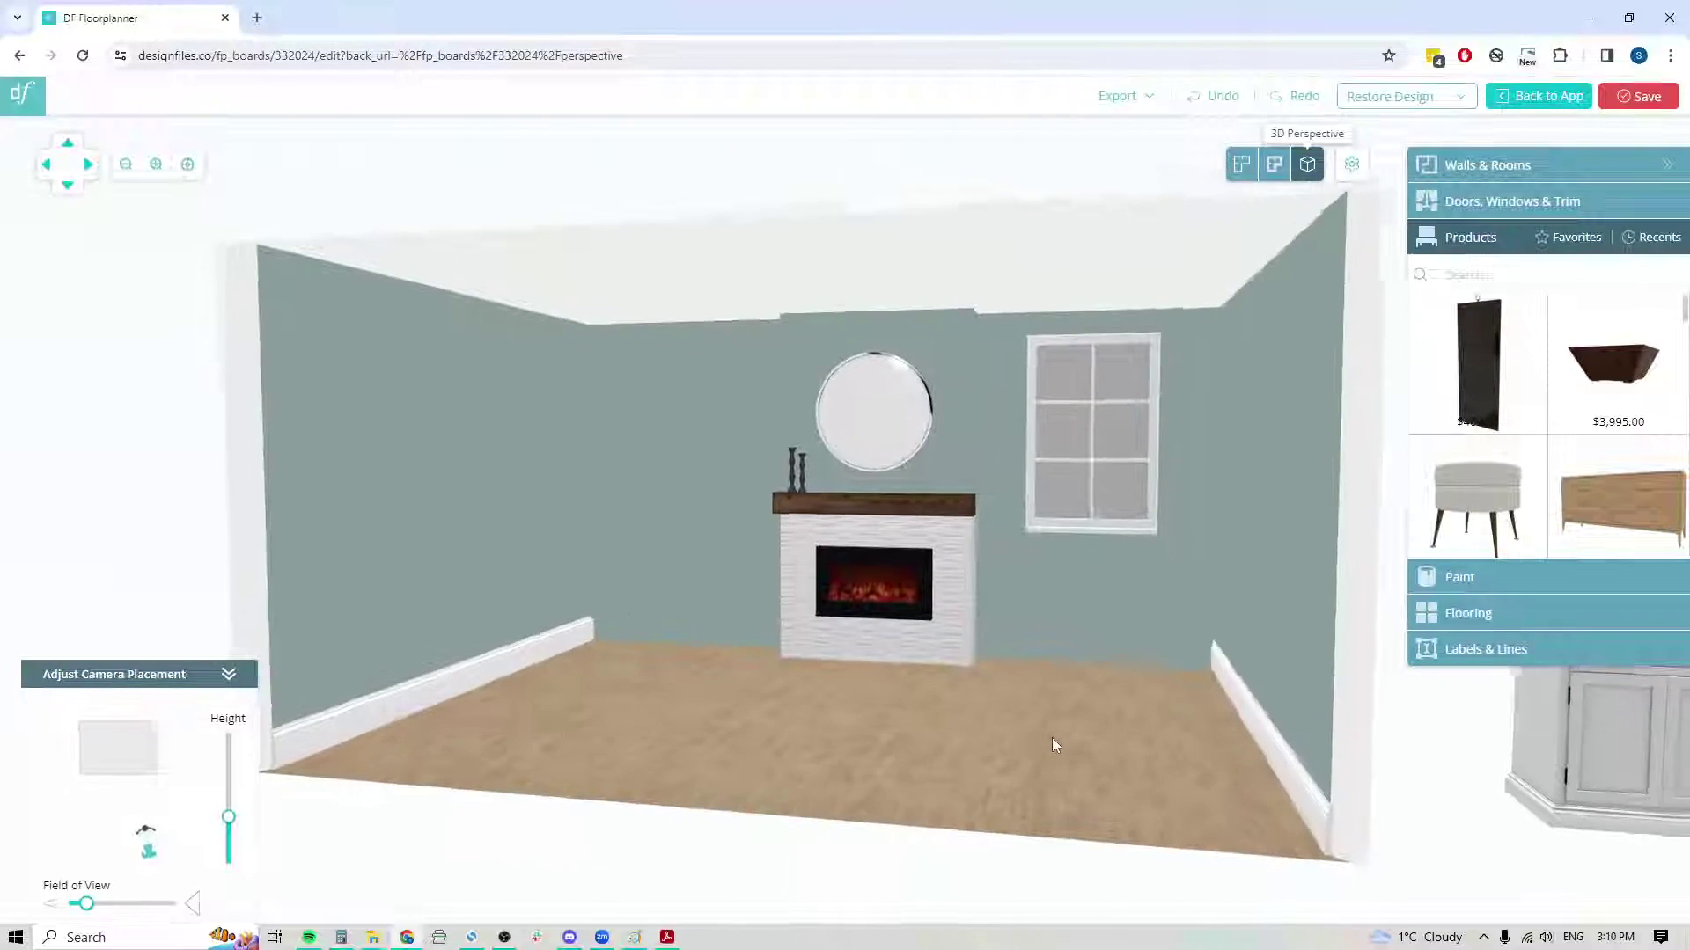
pyautogui.scroll(3, 763, 757)
pyautogui.moveTo(1142, 766); pyautogui.dragTo(1091, 757)
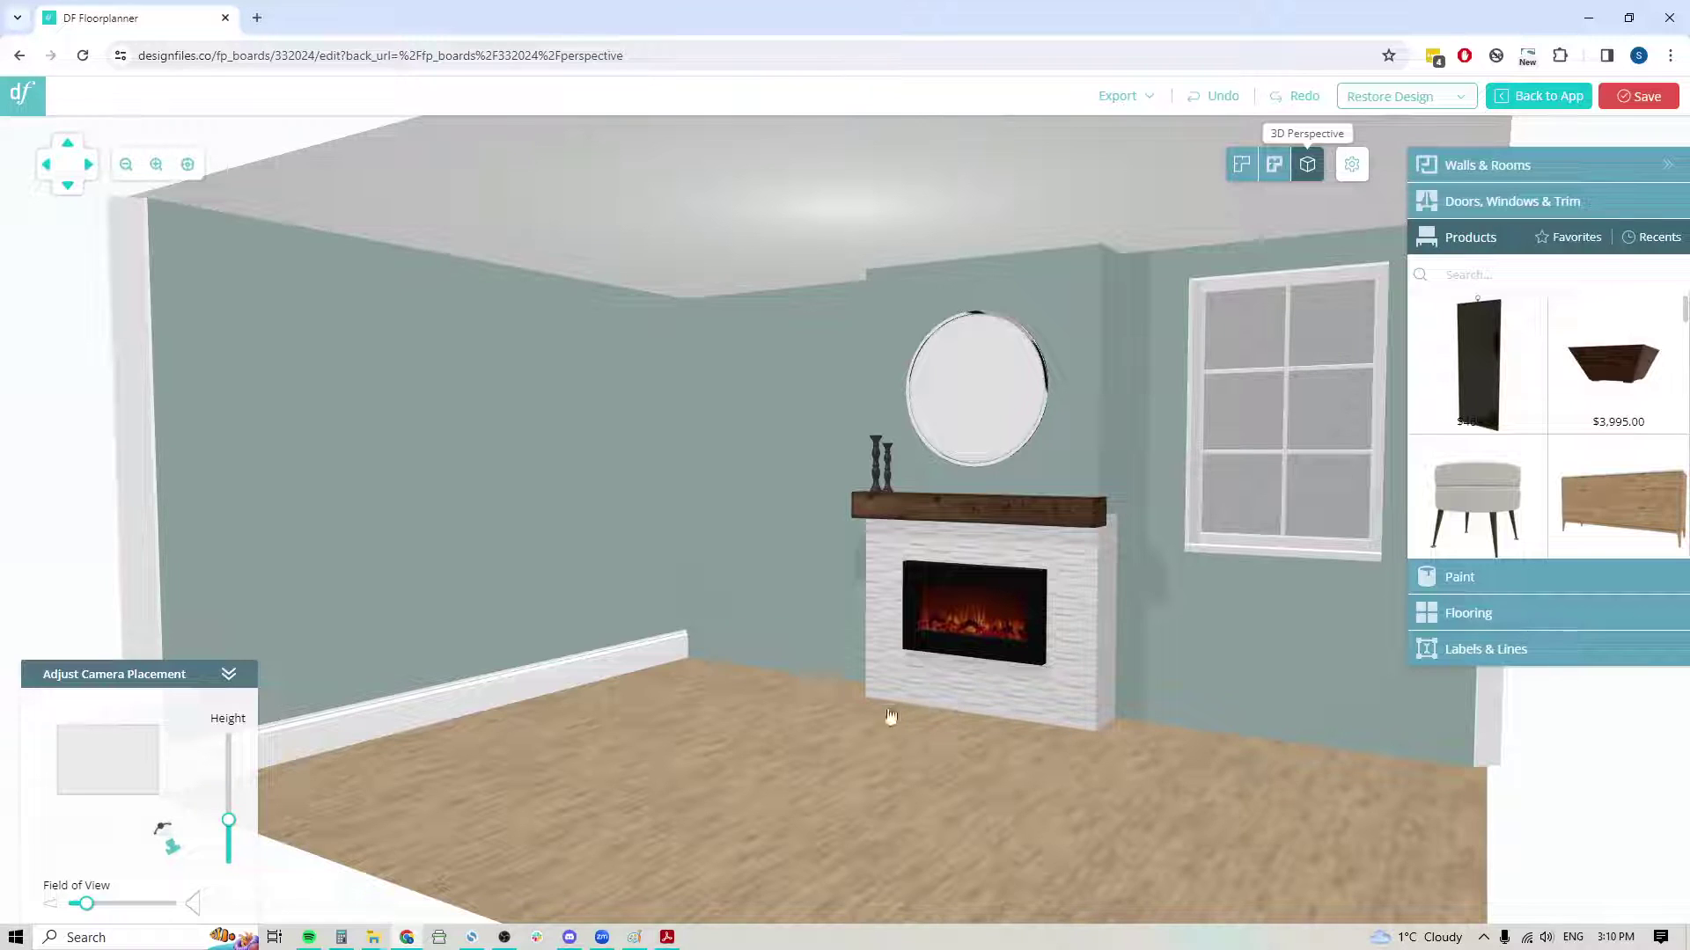
pyautogui.click(993, 781)
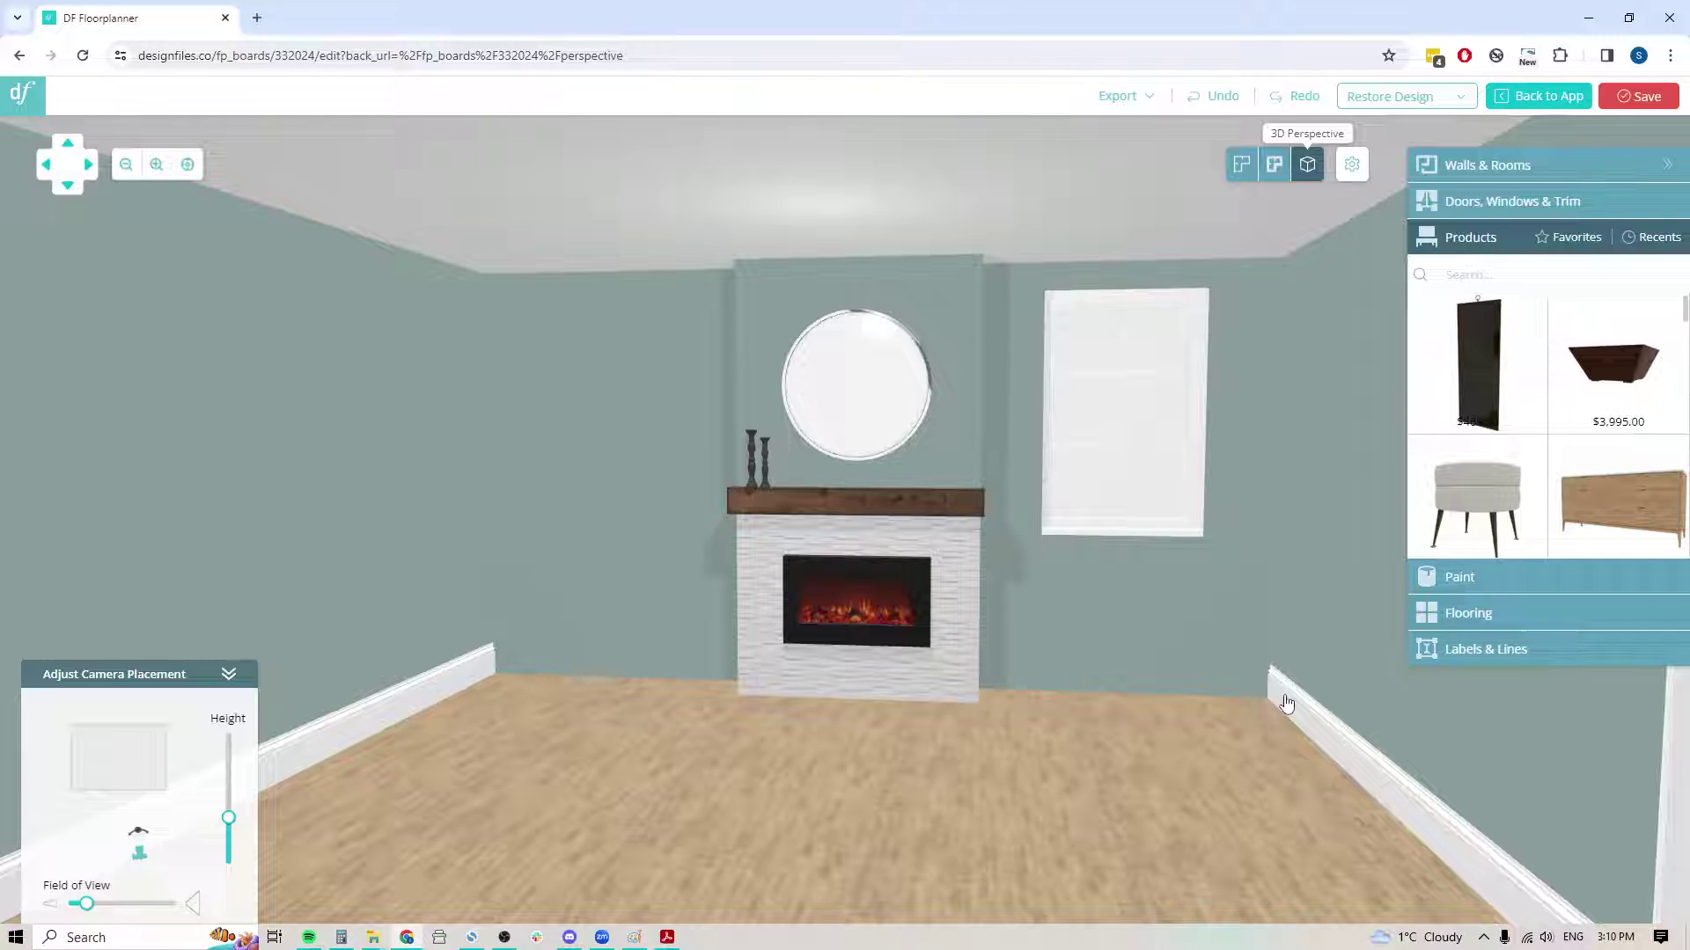
pyautogui.moveTo(766, 780); pyautogui.dragTo(555, 648)
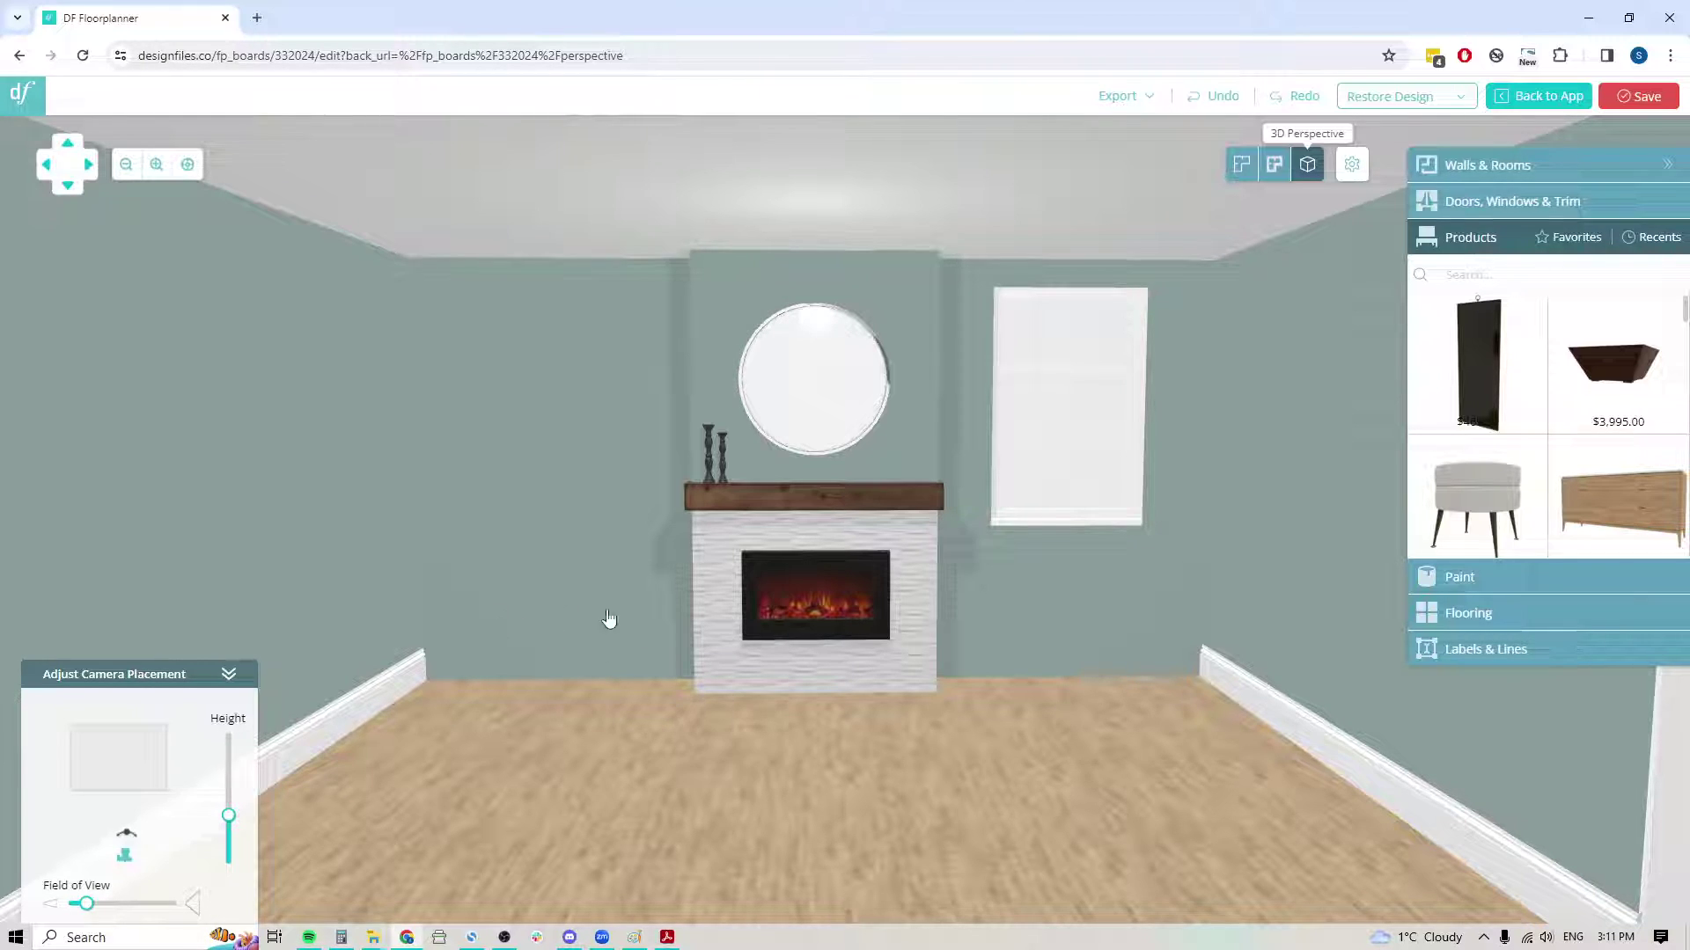
pyautogui.scroll(-5, 968, 681)
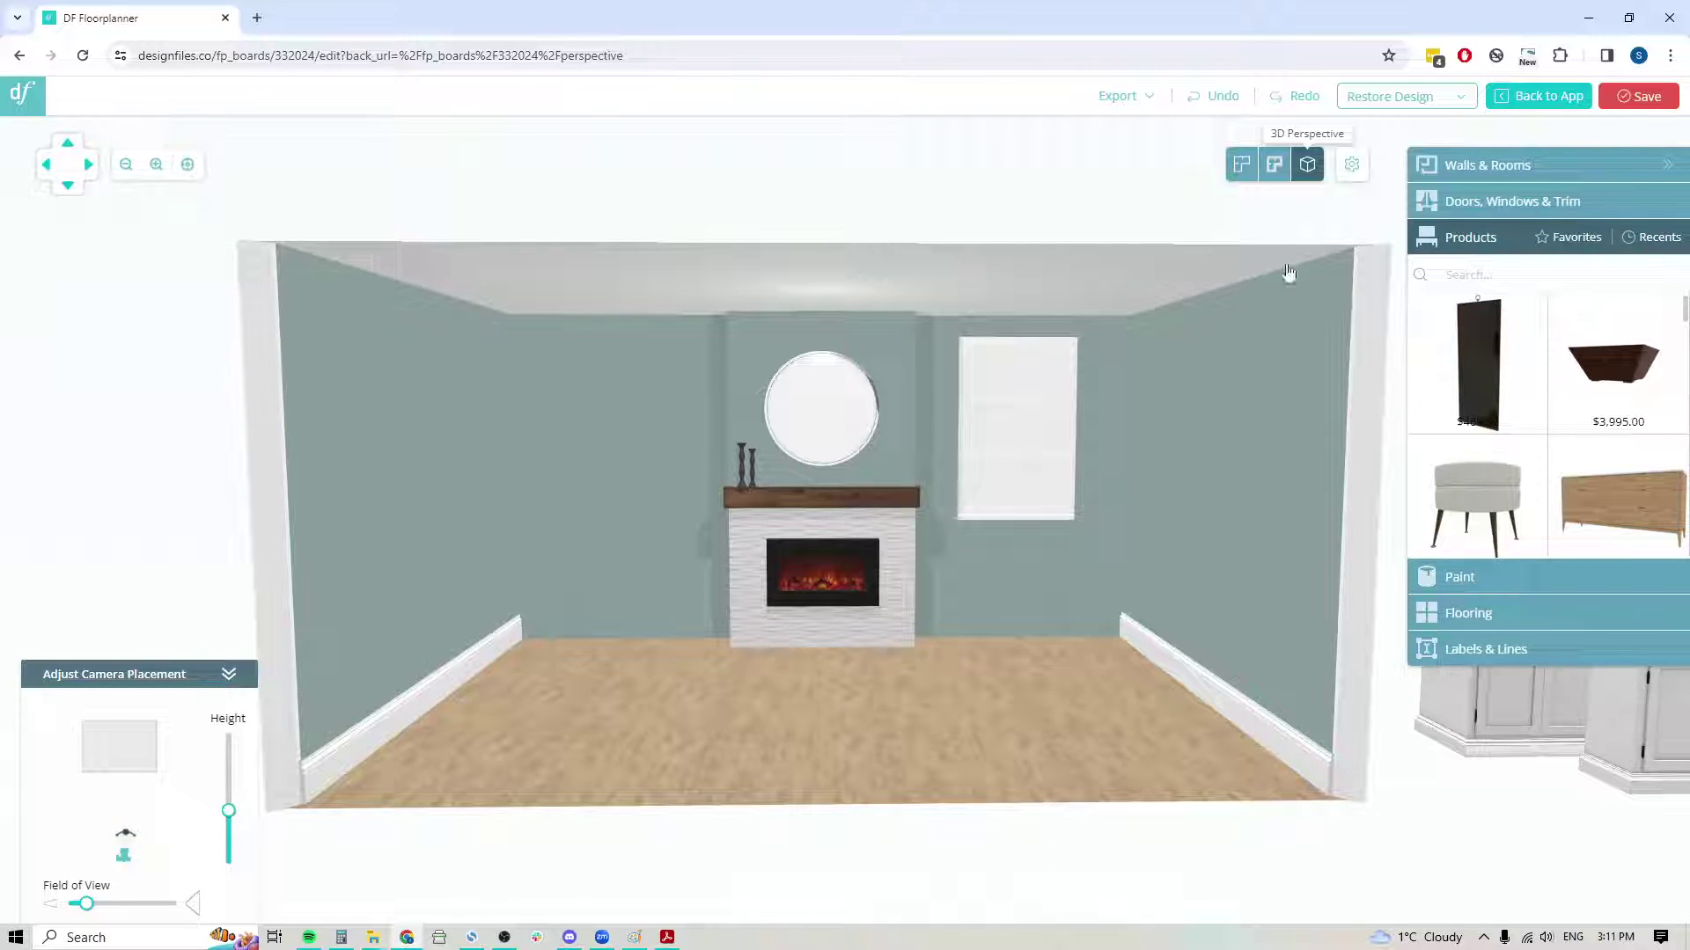
# - In the floor plan, move the spare media console and bookcase from outside the walls into the room's open floor area, side by side
pyautogui.click(1241, 164)
pyautogui.click(1191, 623)
pyautogui.moveTo(1191, 623); pyautogui.dragTo(593, 597)
pyautogui.click(1169, 705)
pyautogui.moveTo(1169, 705); pyautogui.dragTo(743, 582)
# - Search the product library for "china cabinet" and look through the results
pyautogui.click(1484, 280)
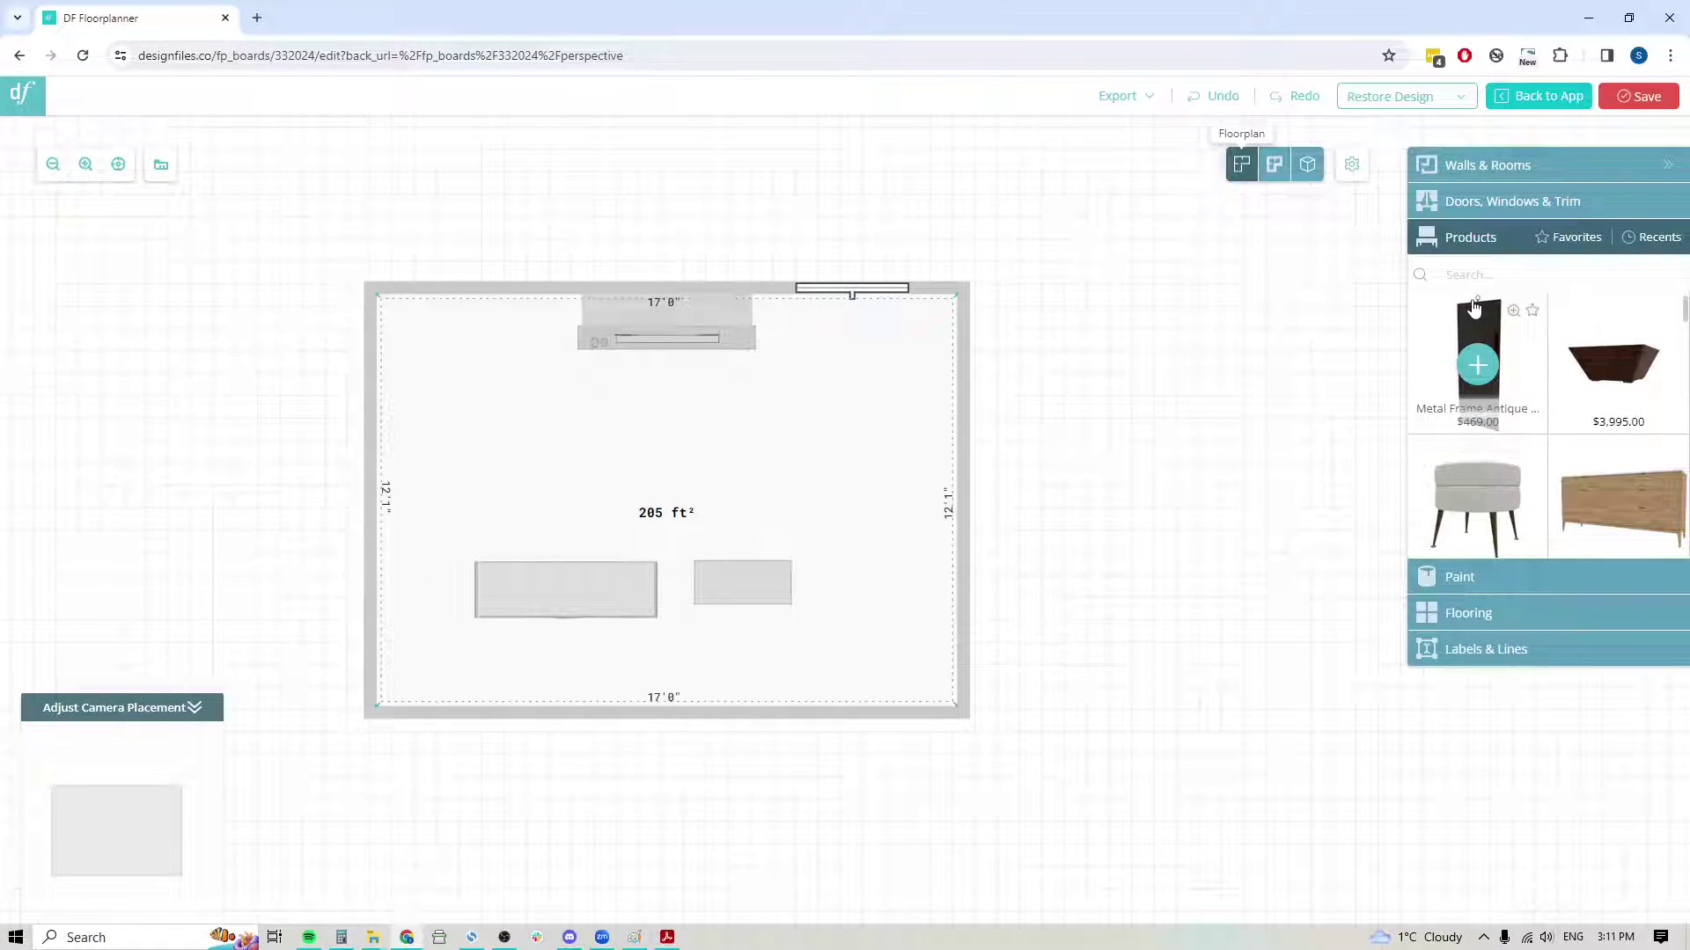
pyautogui.click(1472, 277)
pyautogui.write('china cabinet')
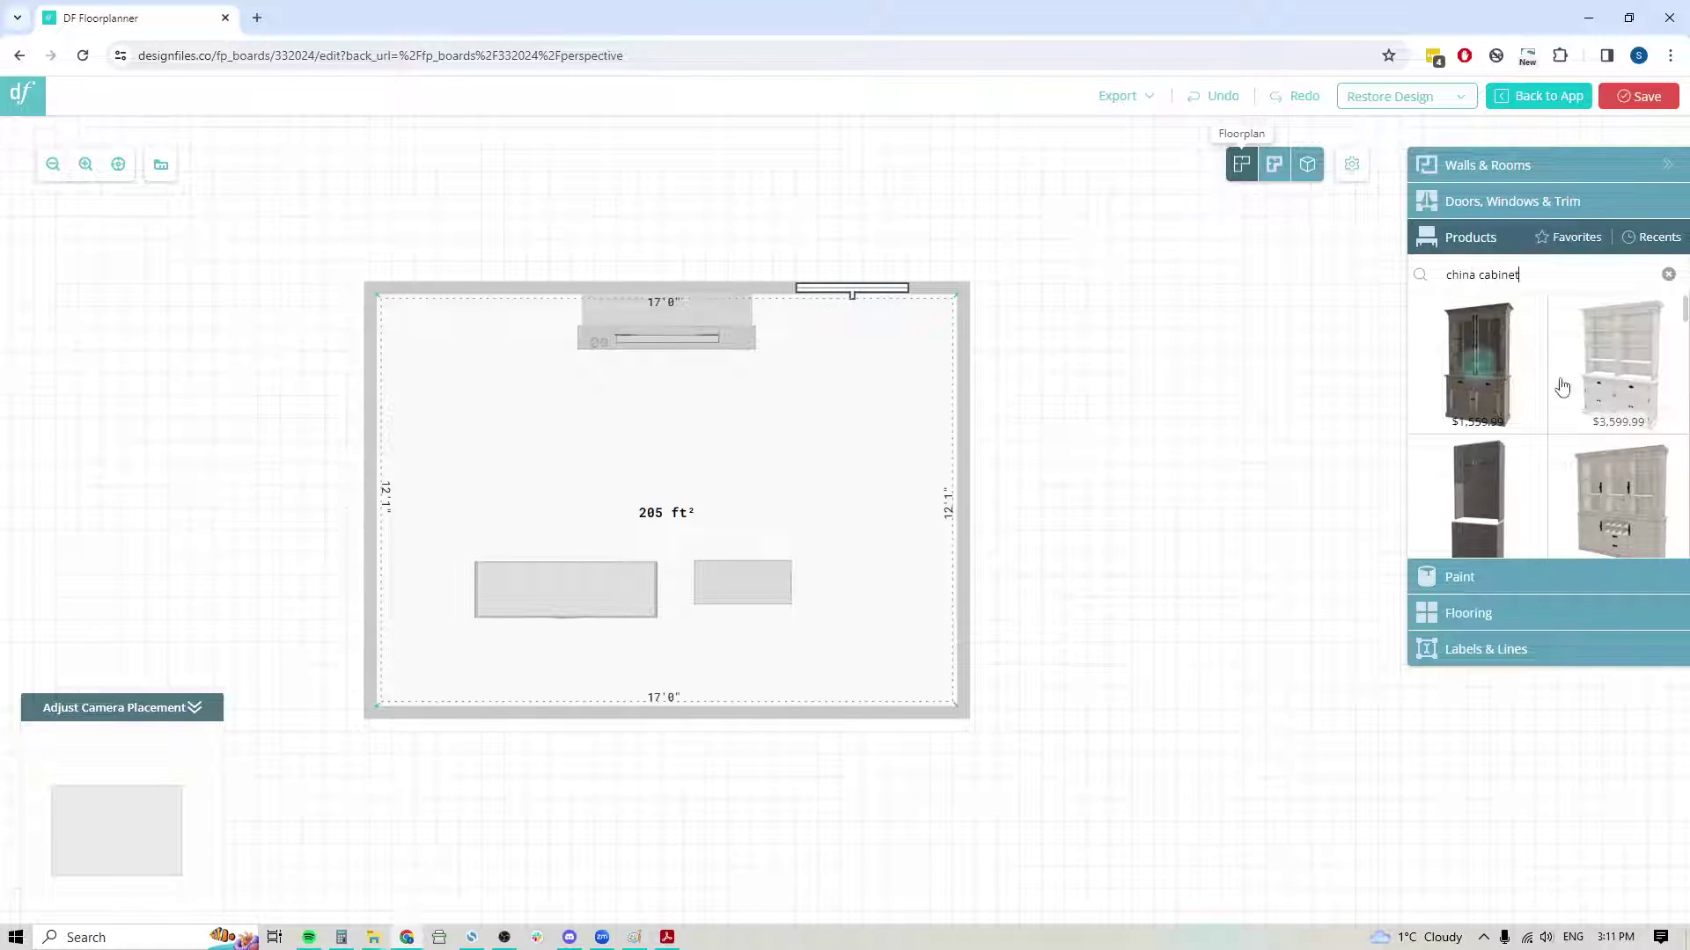
pyautogui.scroll(-3, 1564, 403)
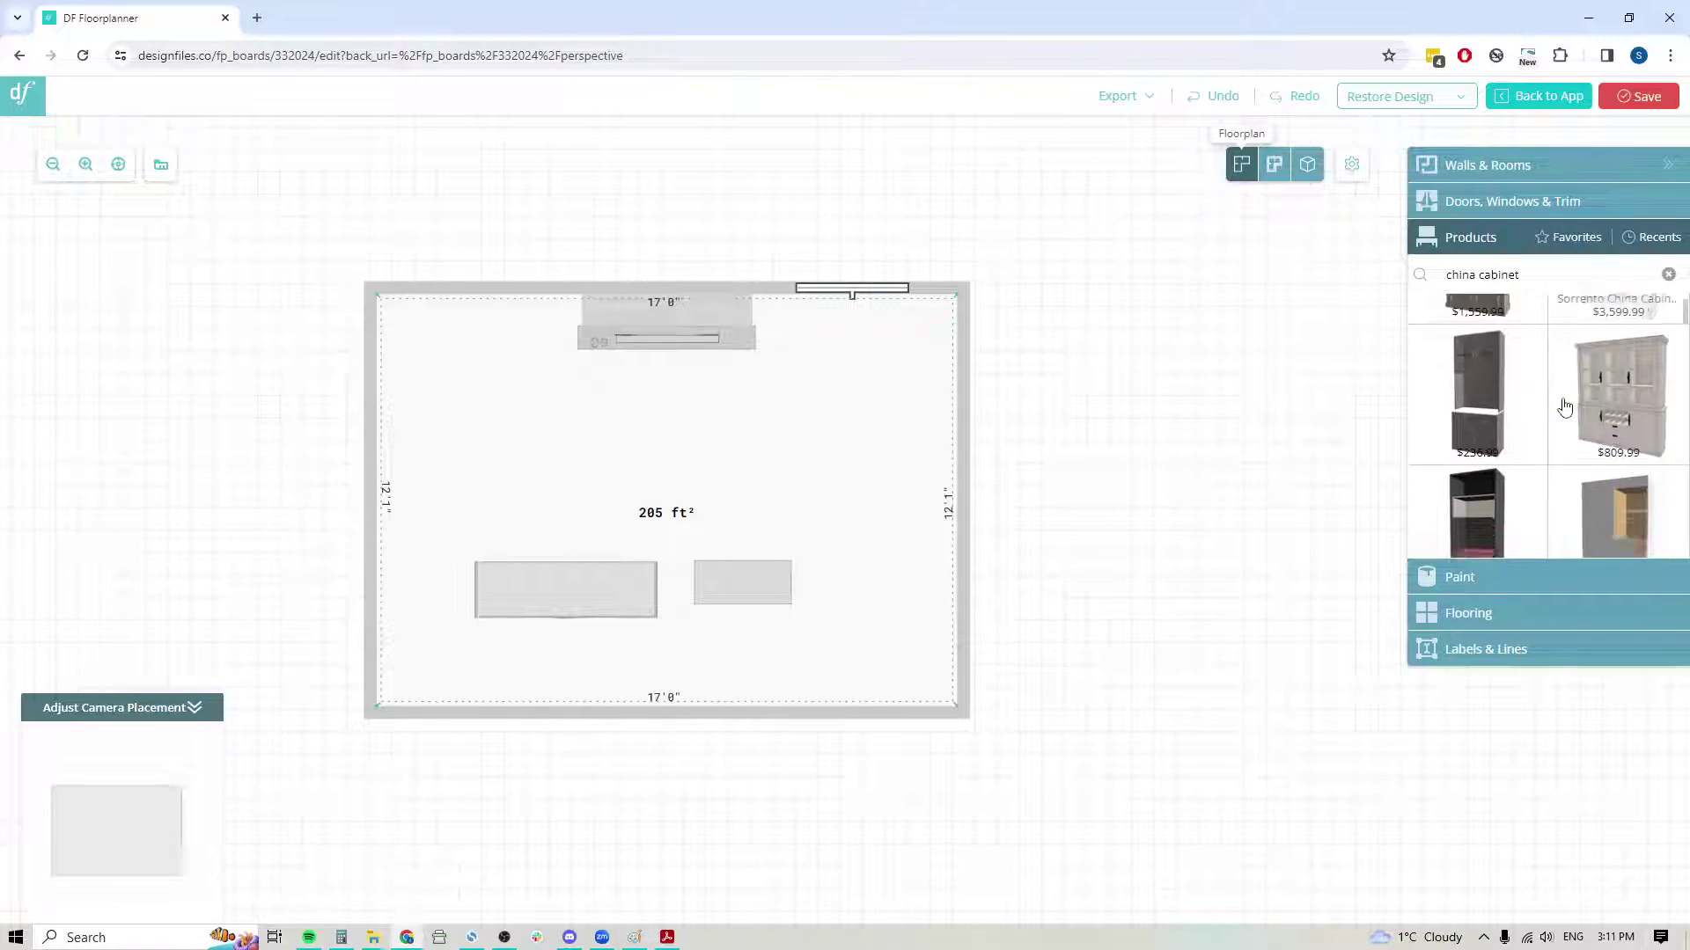
pyautogui.scroll(-2, 1565, 406)
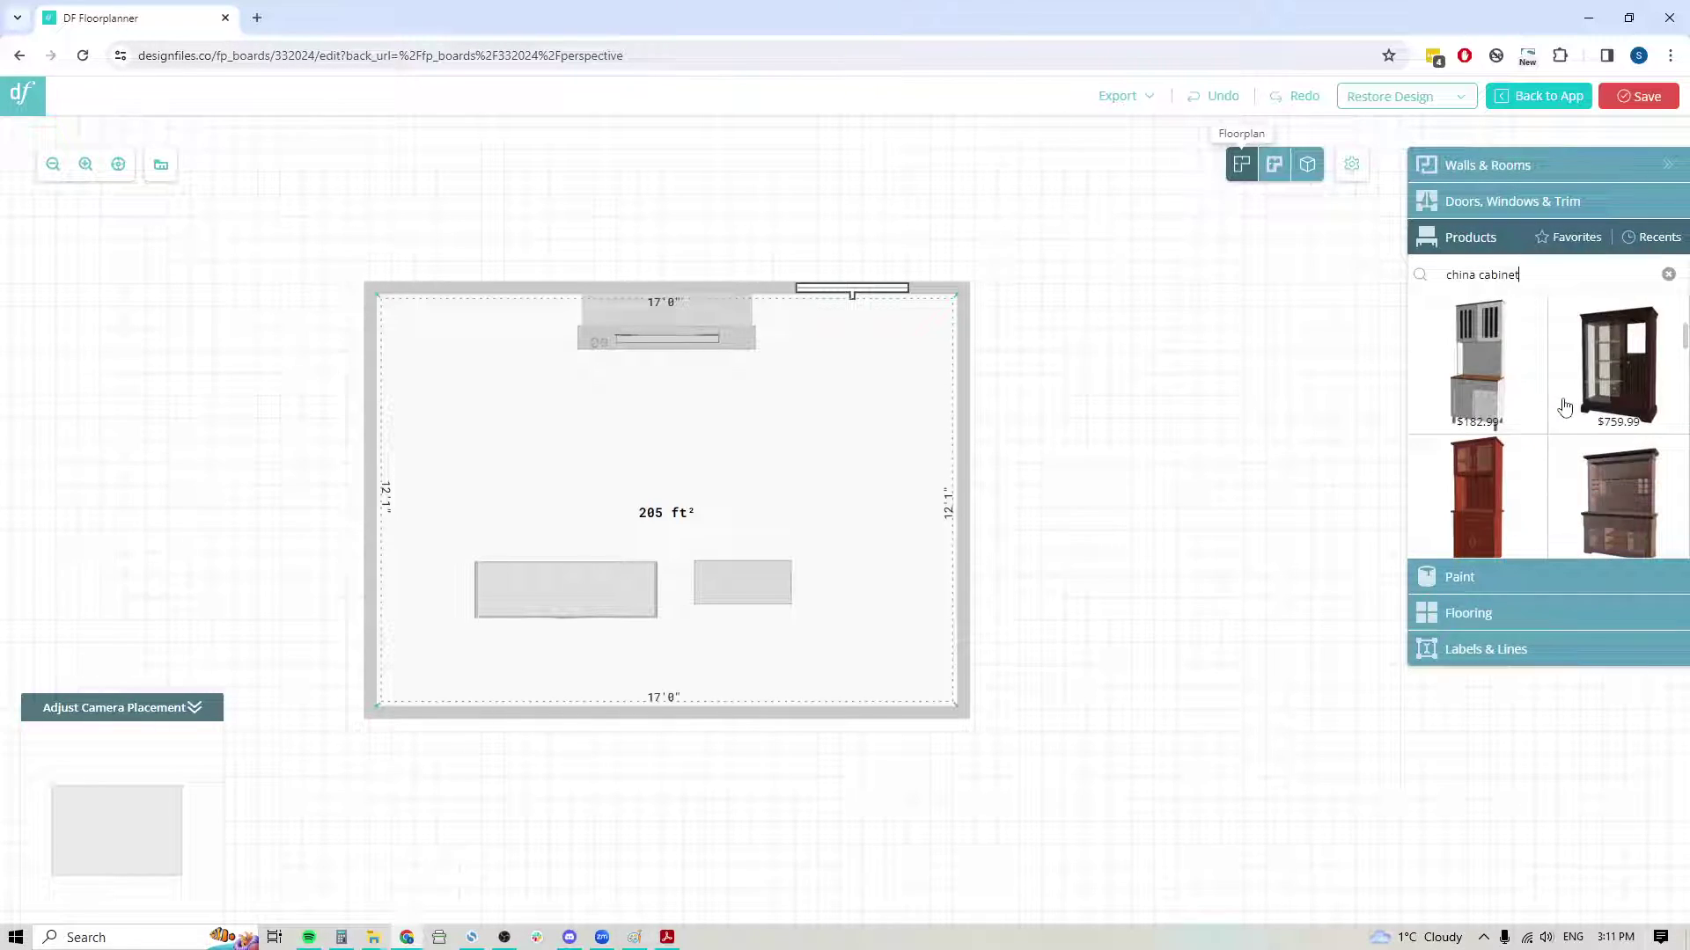
pyautogui.scroll(5, 1564, 406)
# - Search the product library for "media cabinet" and for "bookcase", looking through the models offered
pyautogui.tripleClick(1487, 275)
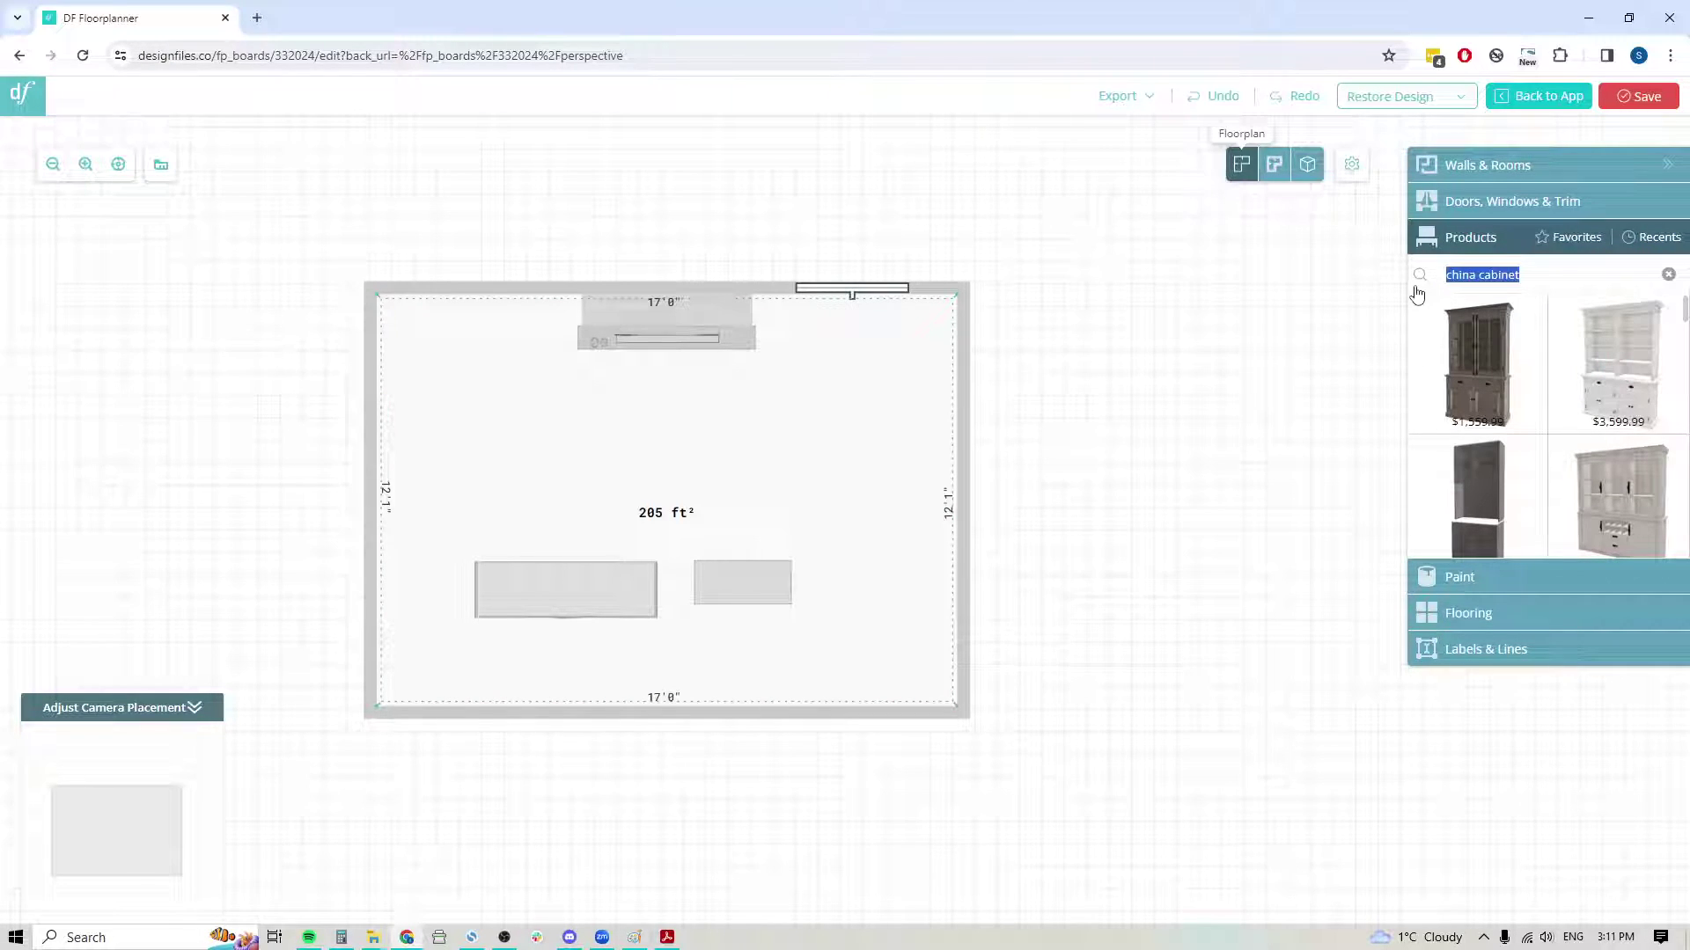
pyautogui.write('media cab')
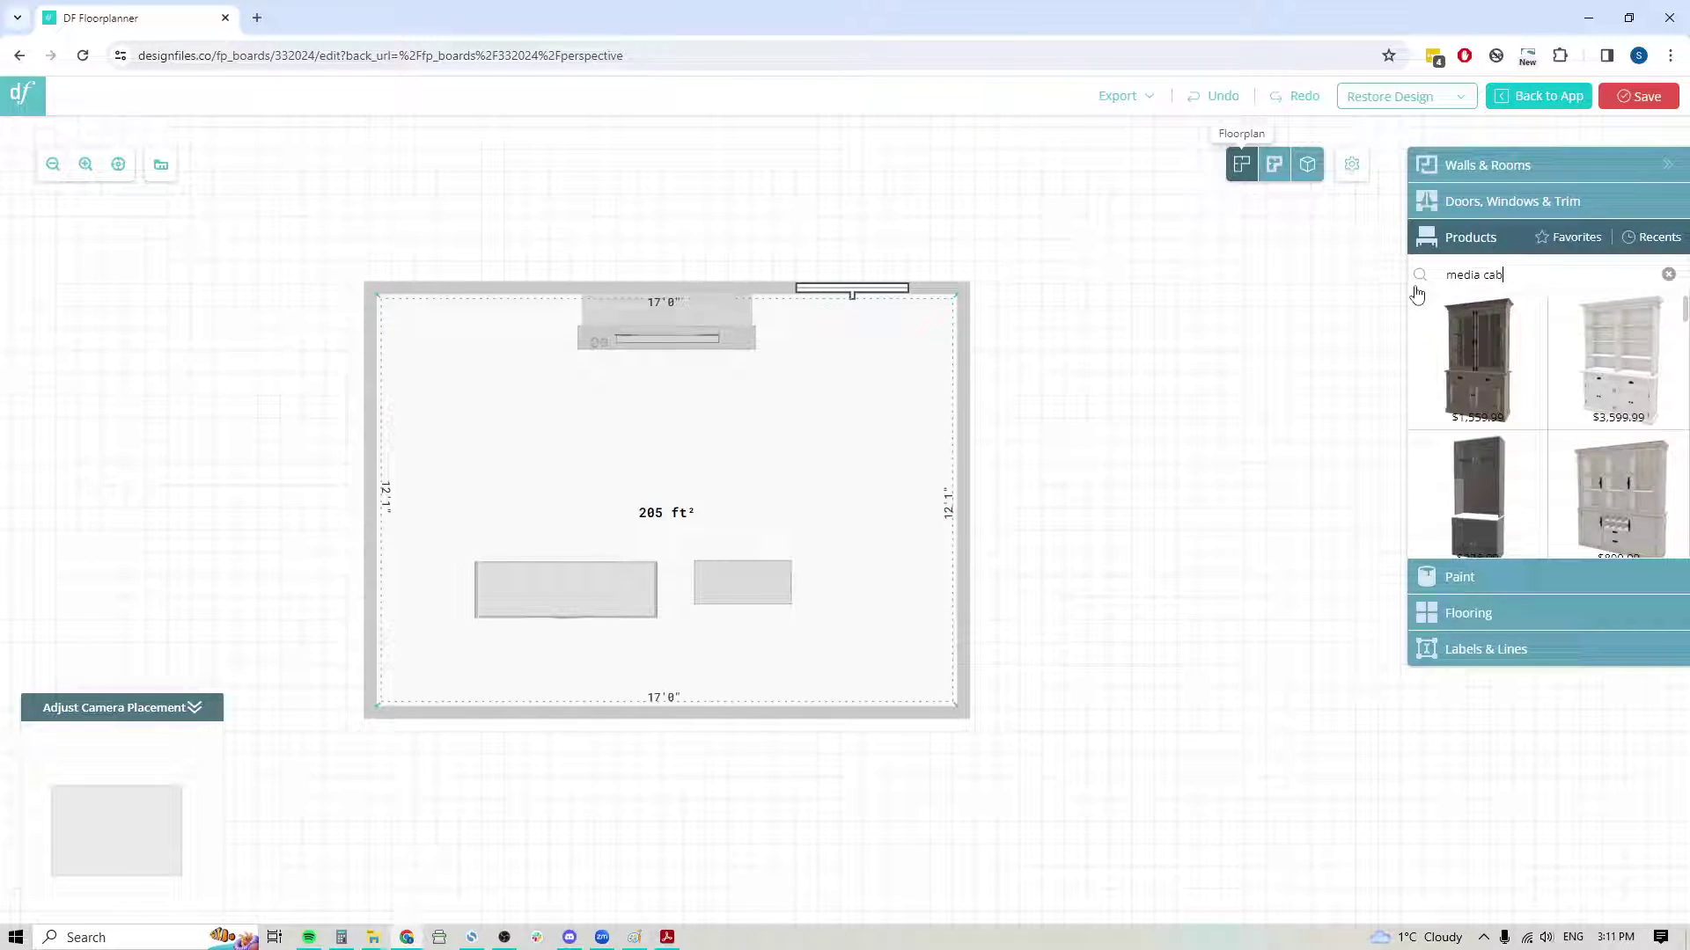
pyautogui.moveTo(1478, 328)
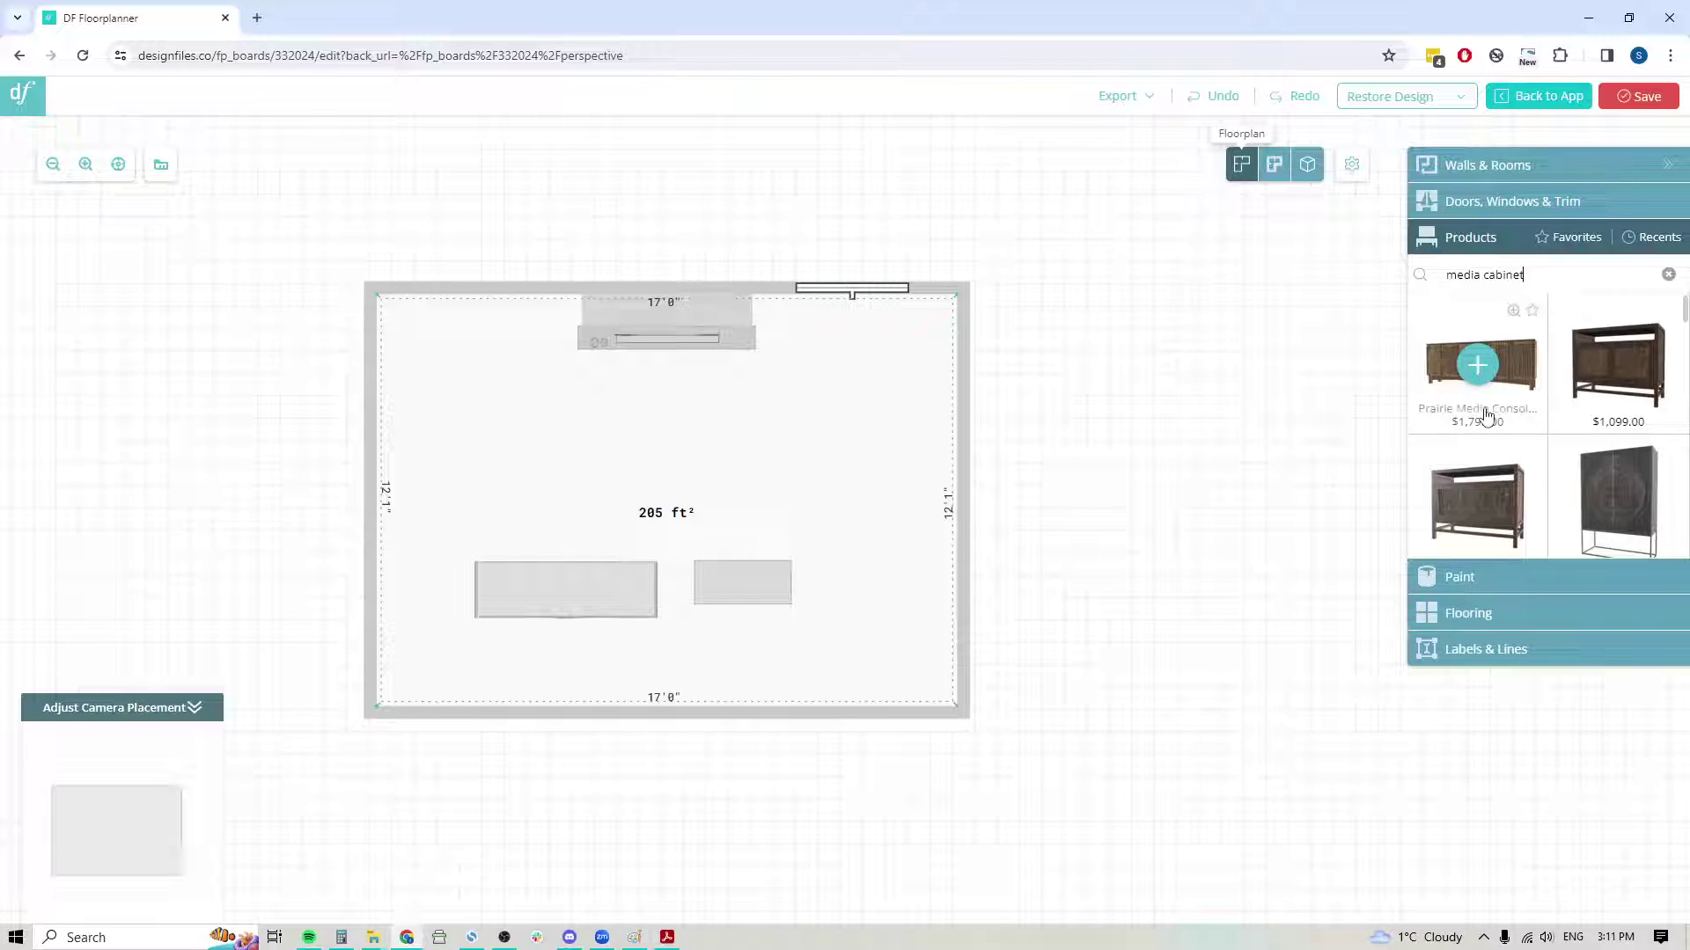
pyautogui.moveTo(1540, 274); pyautogui.dragTo(1447, 273)
pyautogui.write('bookcase')
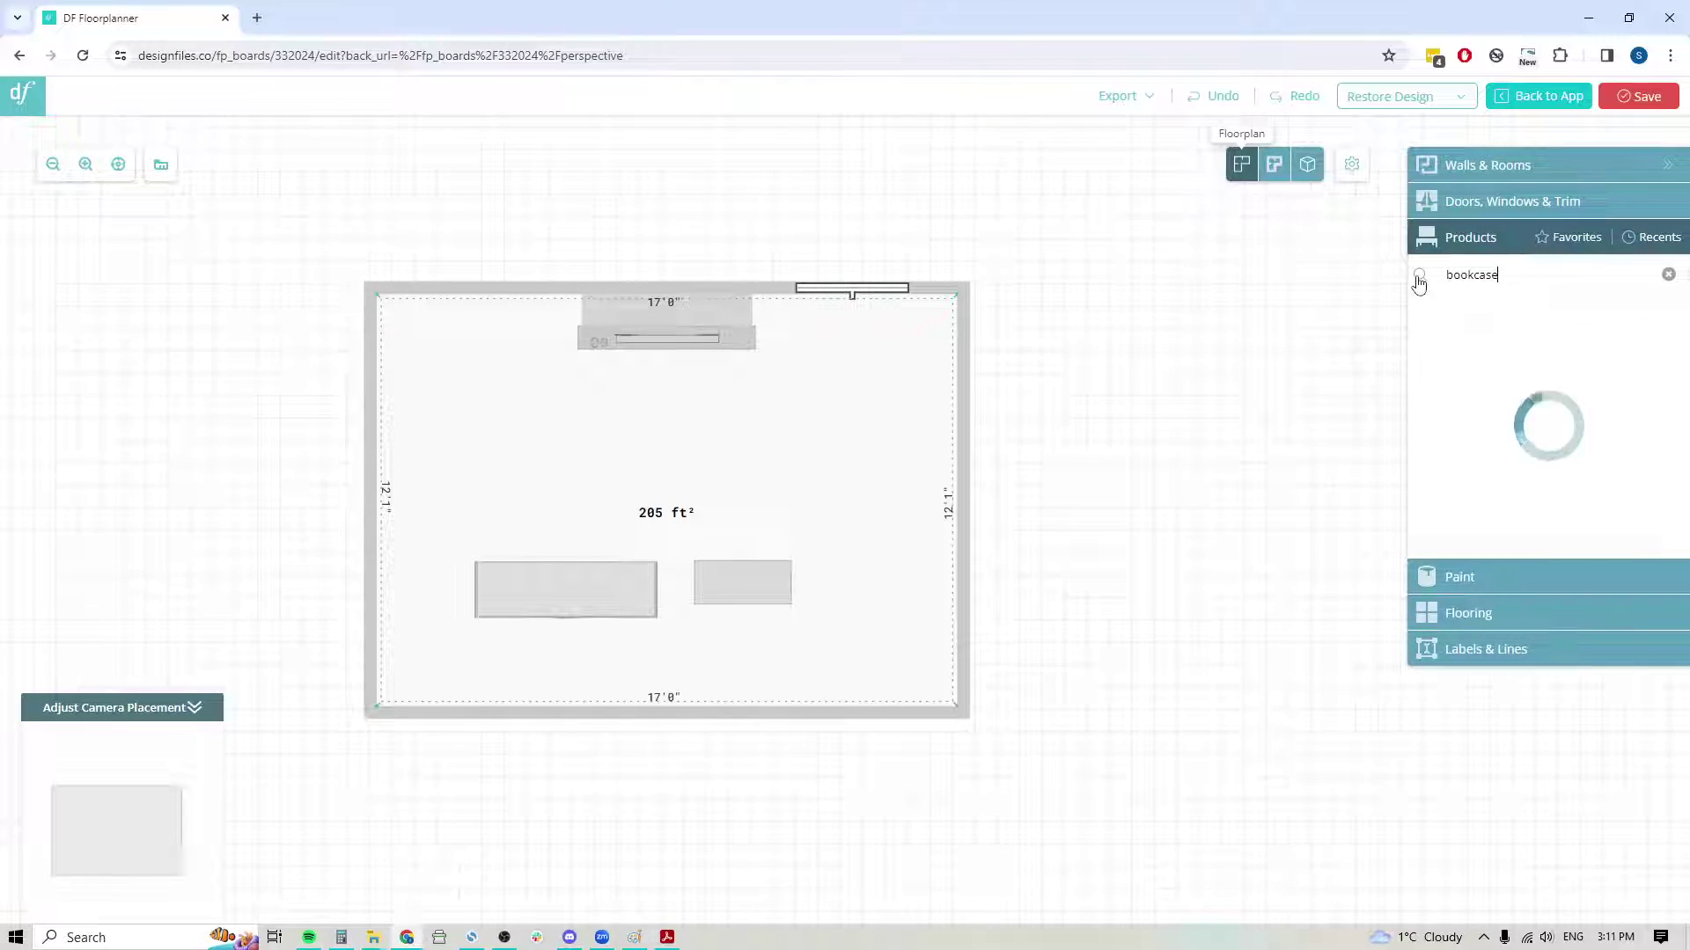
pyautogui.scroll(-5, 1565, 445)
pyautogui.scroll(-2, 1566, 445)
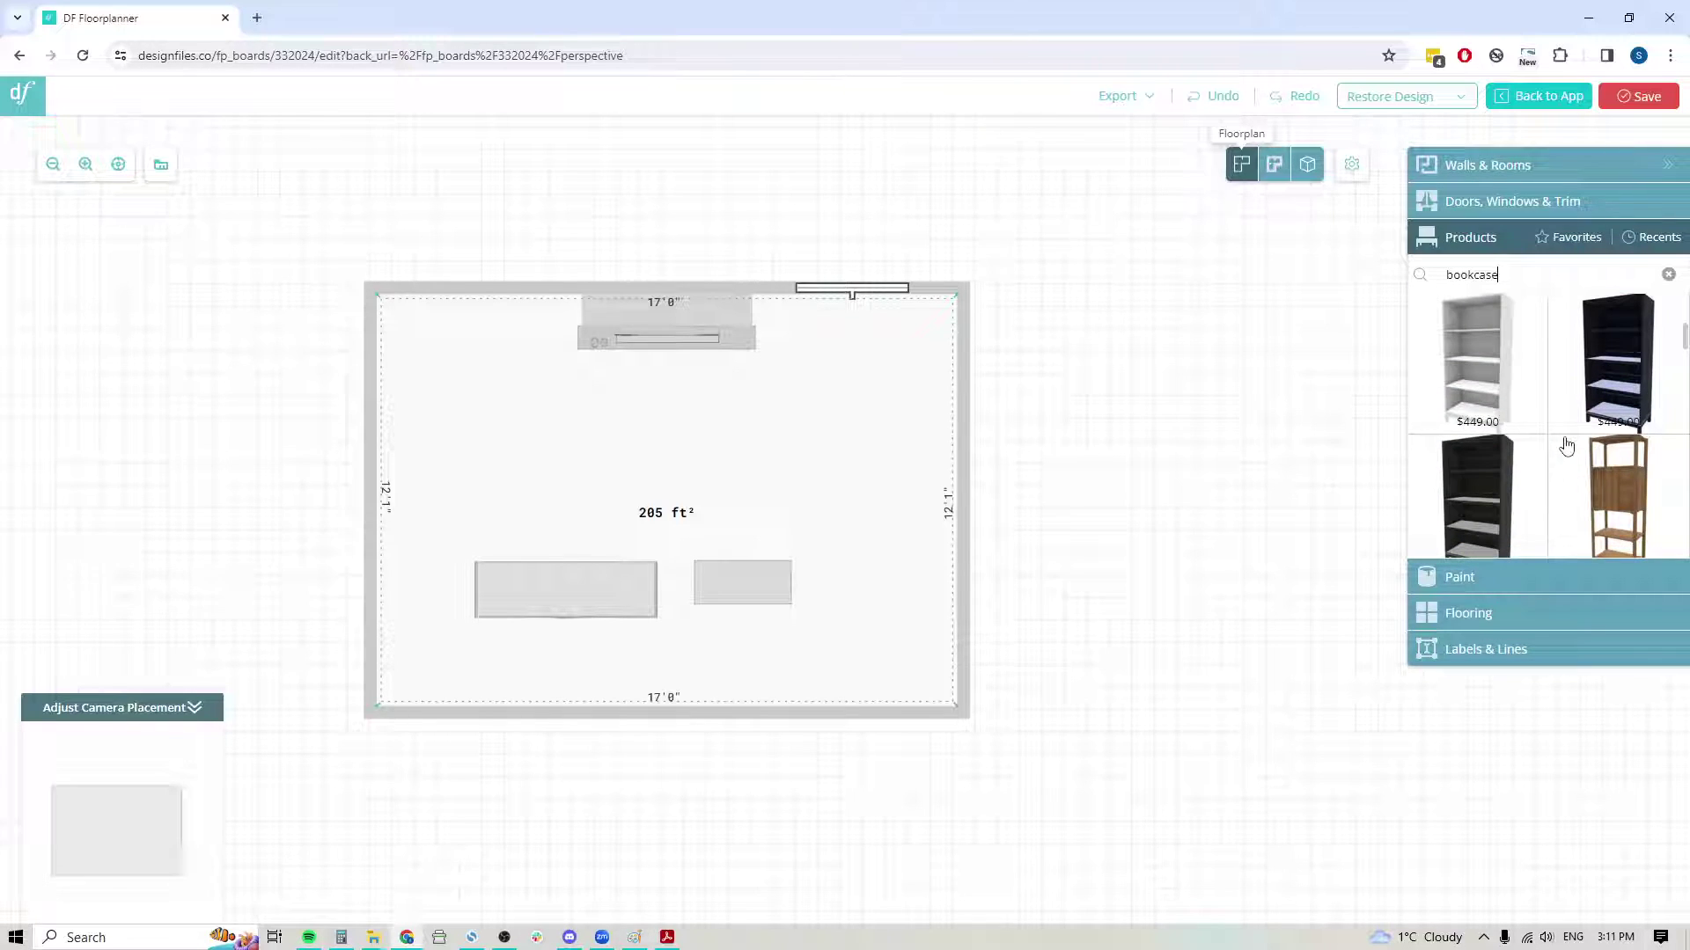
pyautogui.moveTo(1499, 482)
# - Check the product name of the smaller cabinet in the room and search the library for "cameo"
pyautogui.click(753, 578)
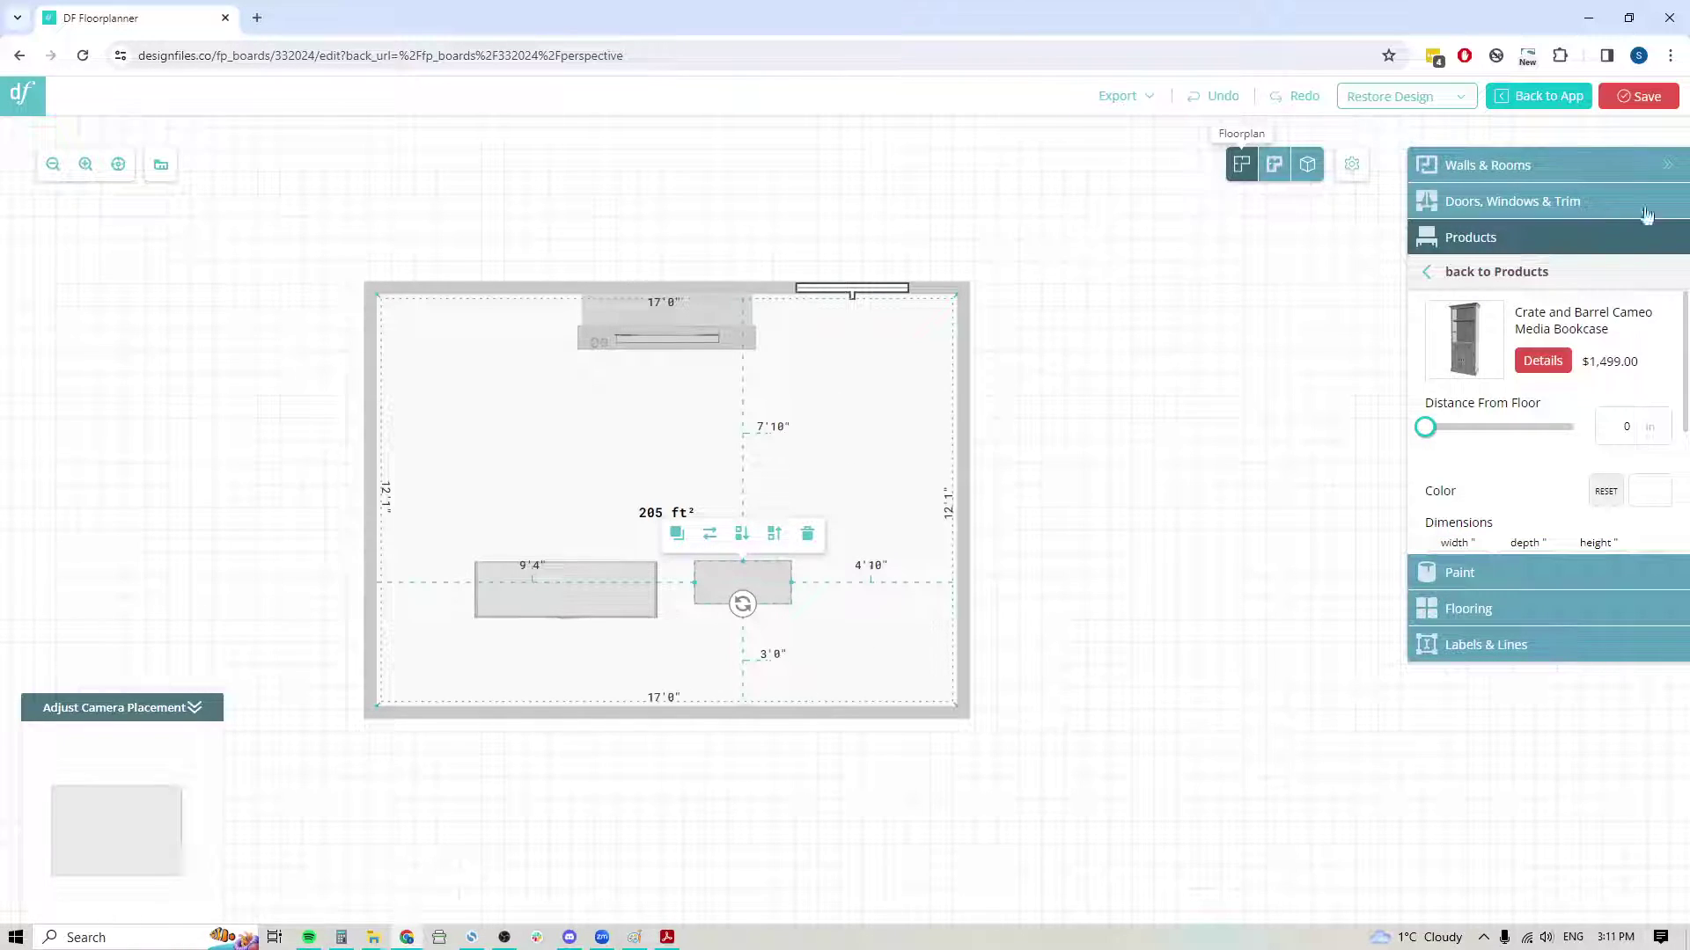
pyautogui.click(1529, 273)
pyautogui.write('cameo')
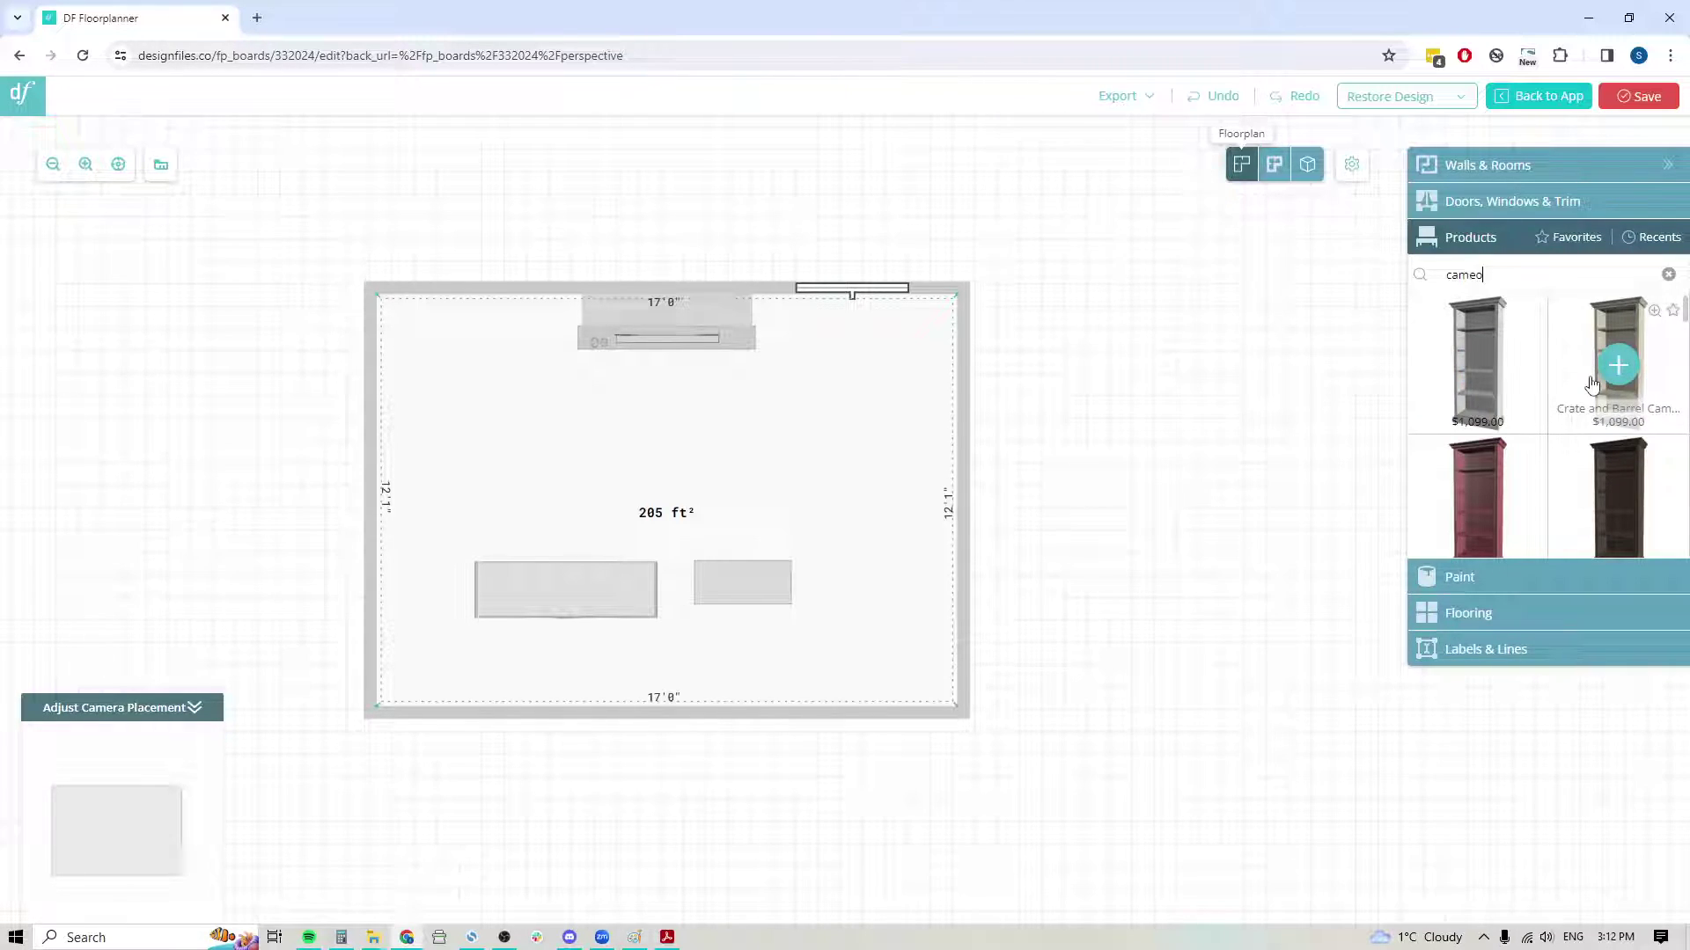
# - Look through the Crate and Barrel Cameo results for the available bookcase and media console types and colours
pyautogui.scroll(-3, 1549, 414)
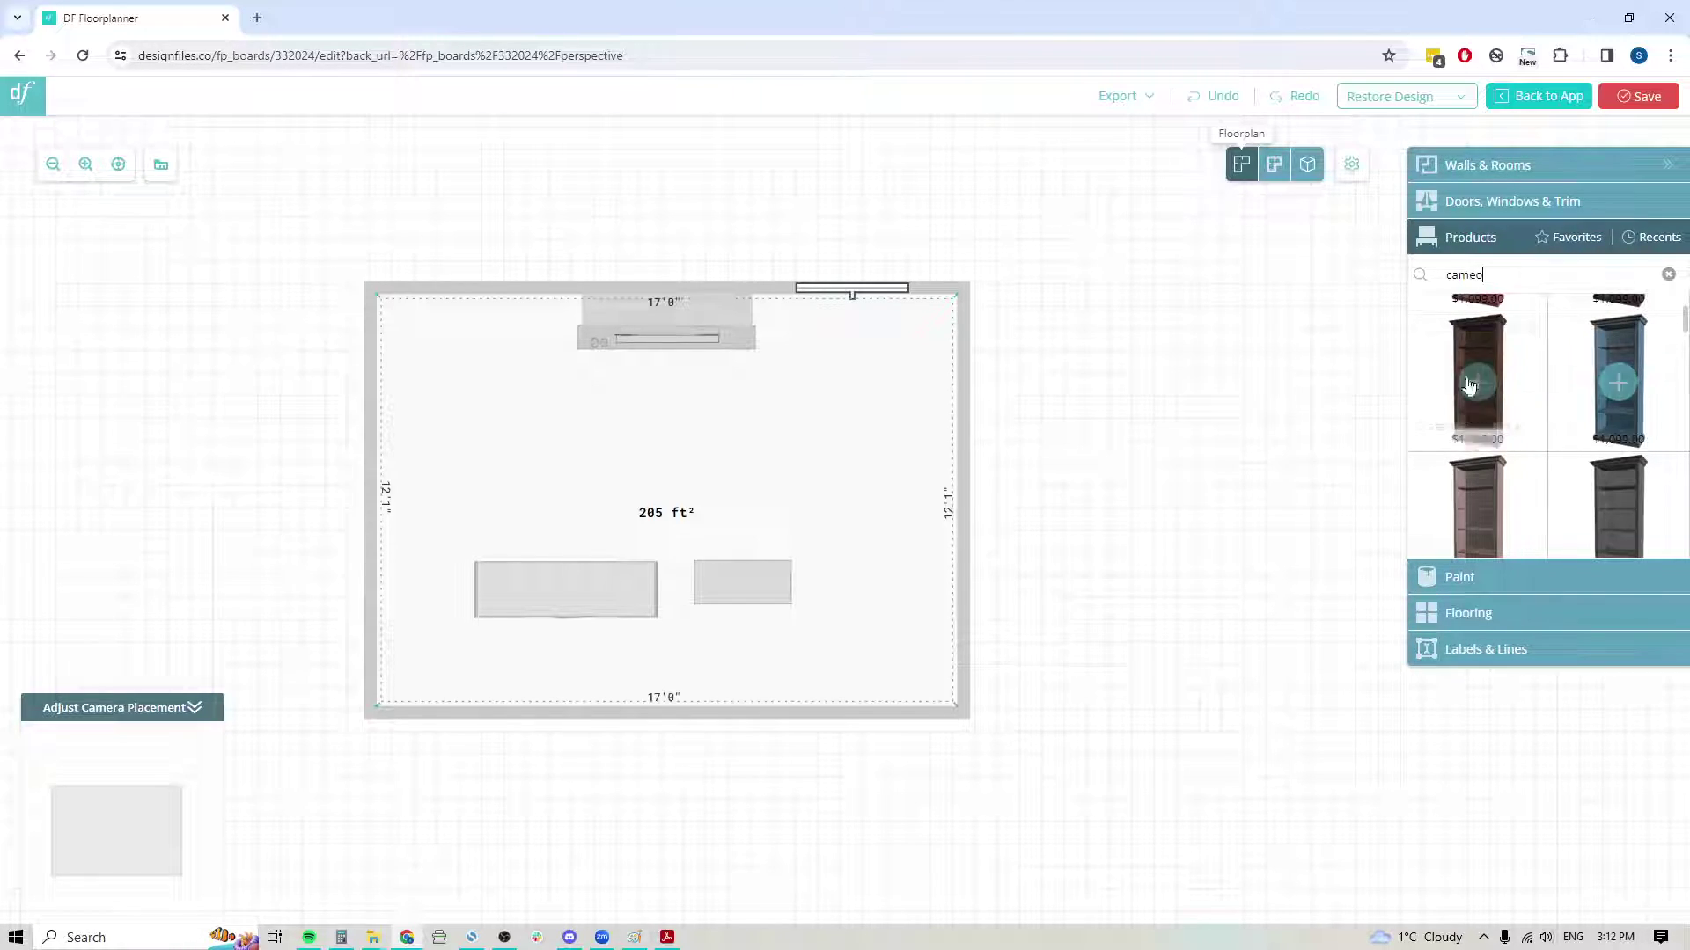
pyautogui.scroll(-5, 1473, 346)
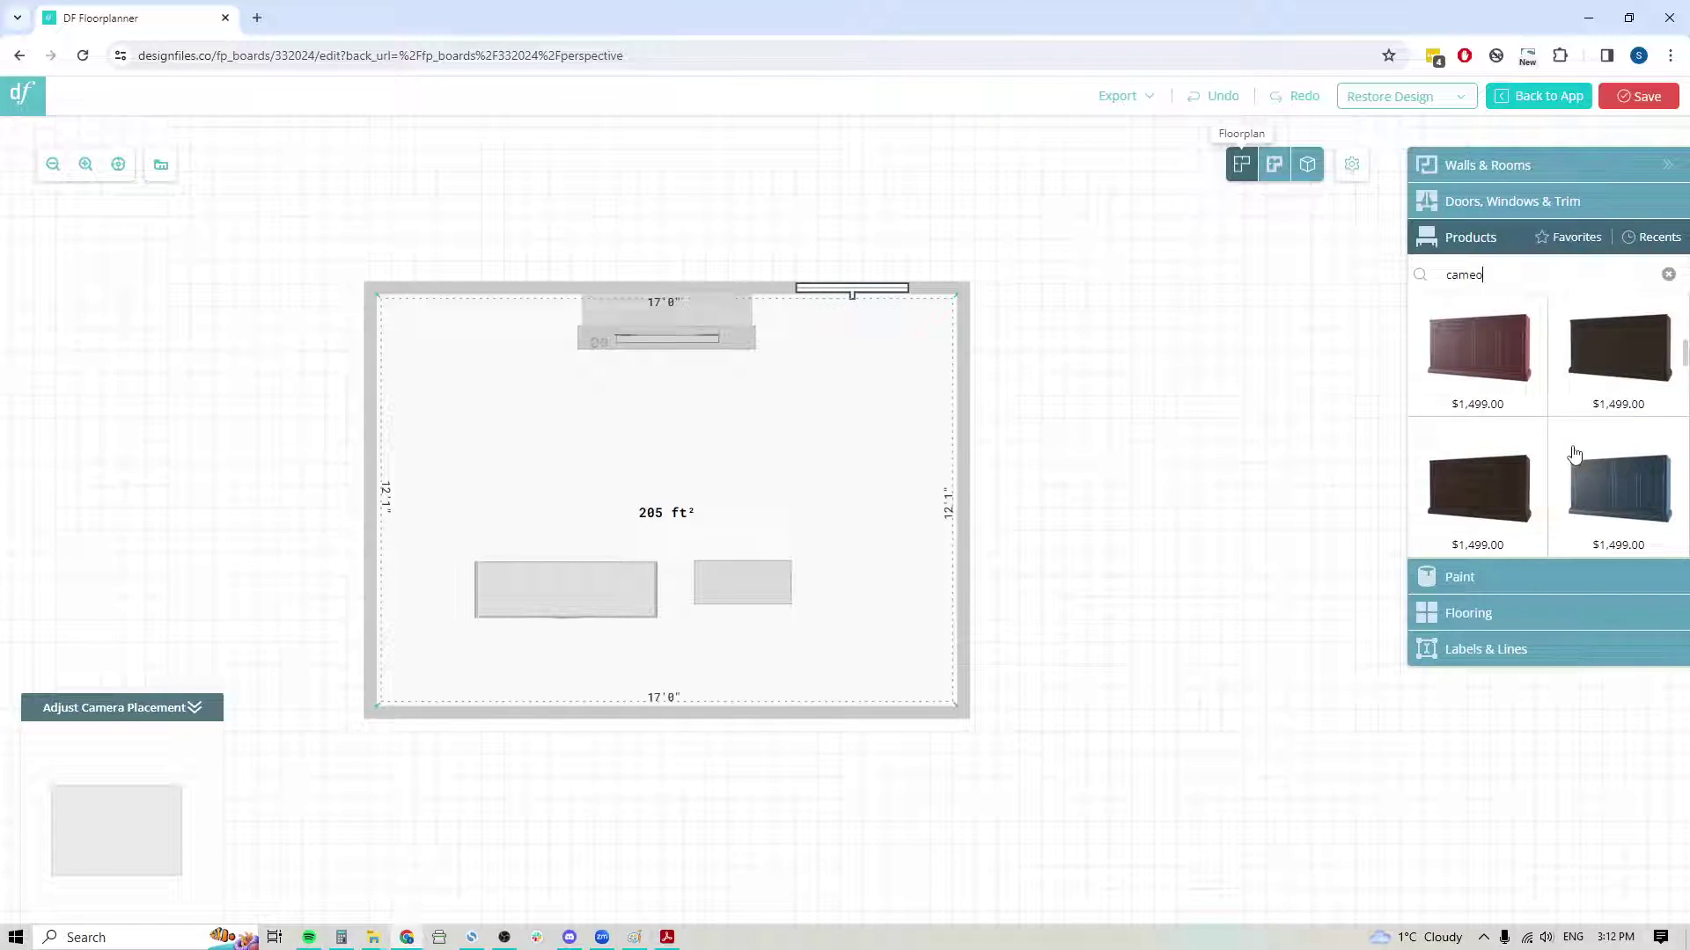
pyautogui.scroll(-3, 1497, 490)
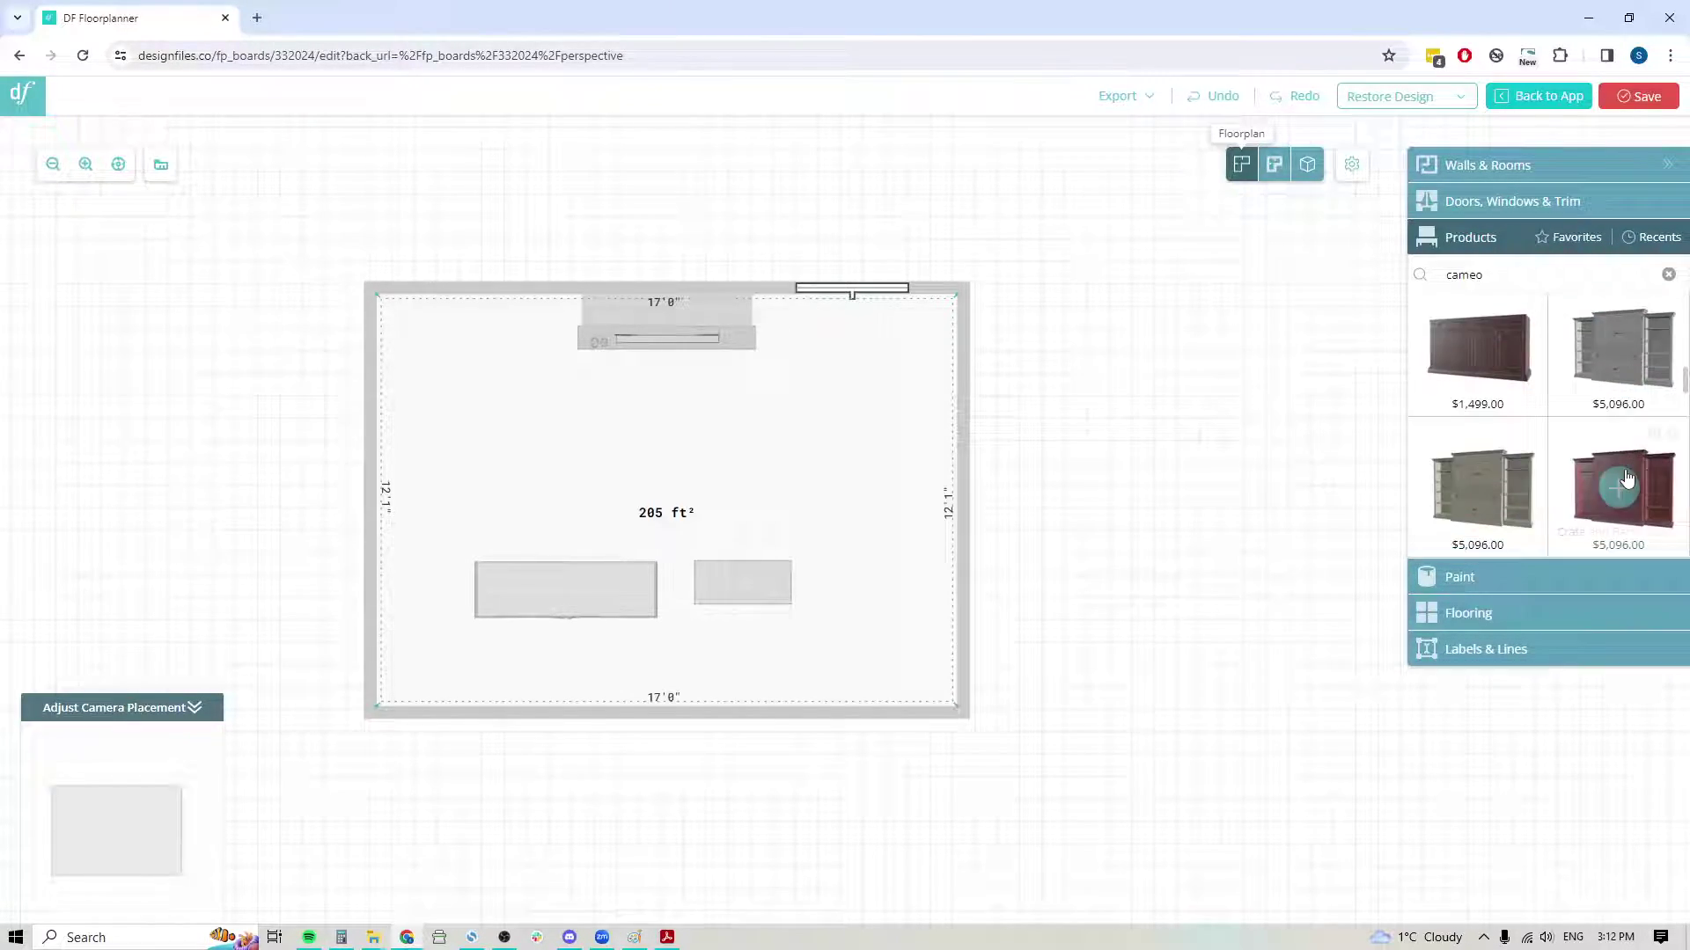
pyautogui.scroll(-2, 1627, 477)
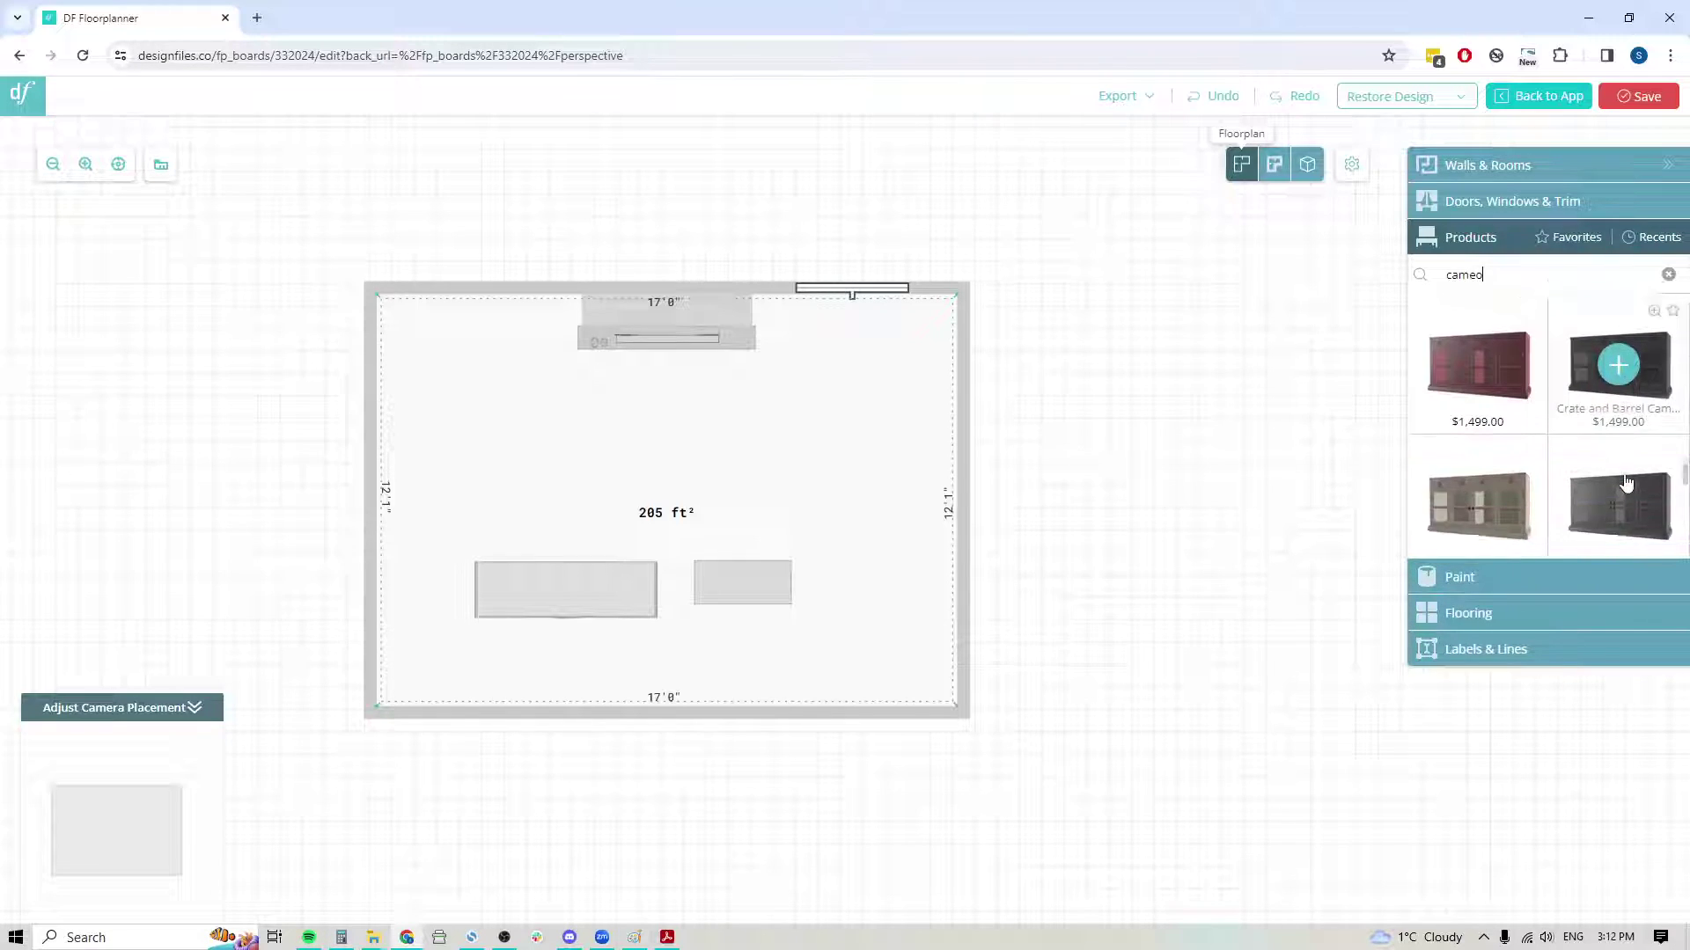
pyautogui.moveTo(1477, 404)
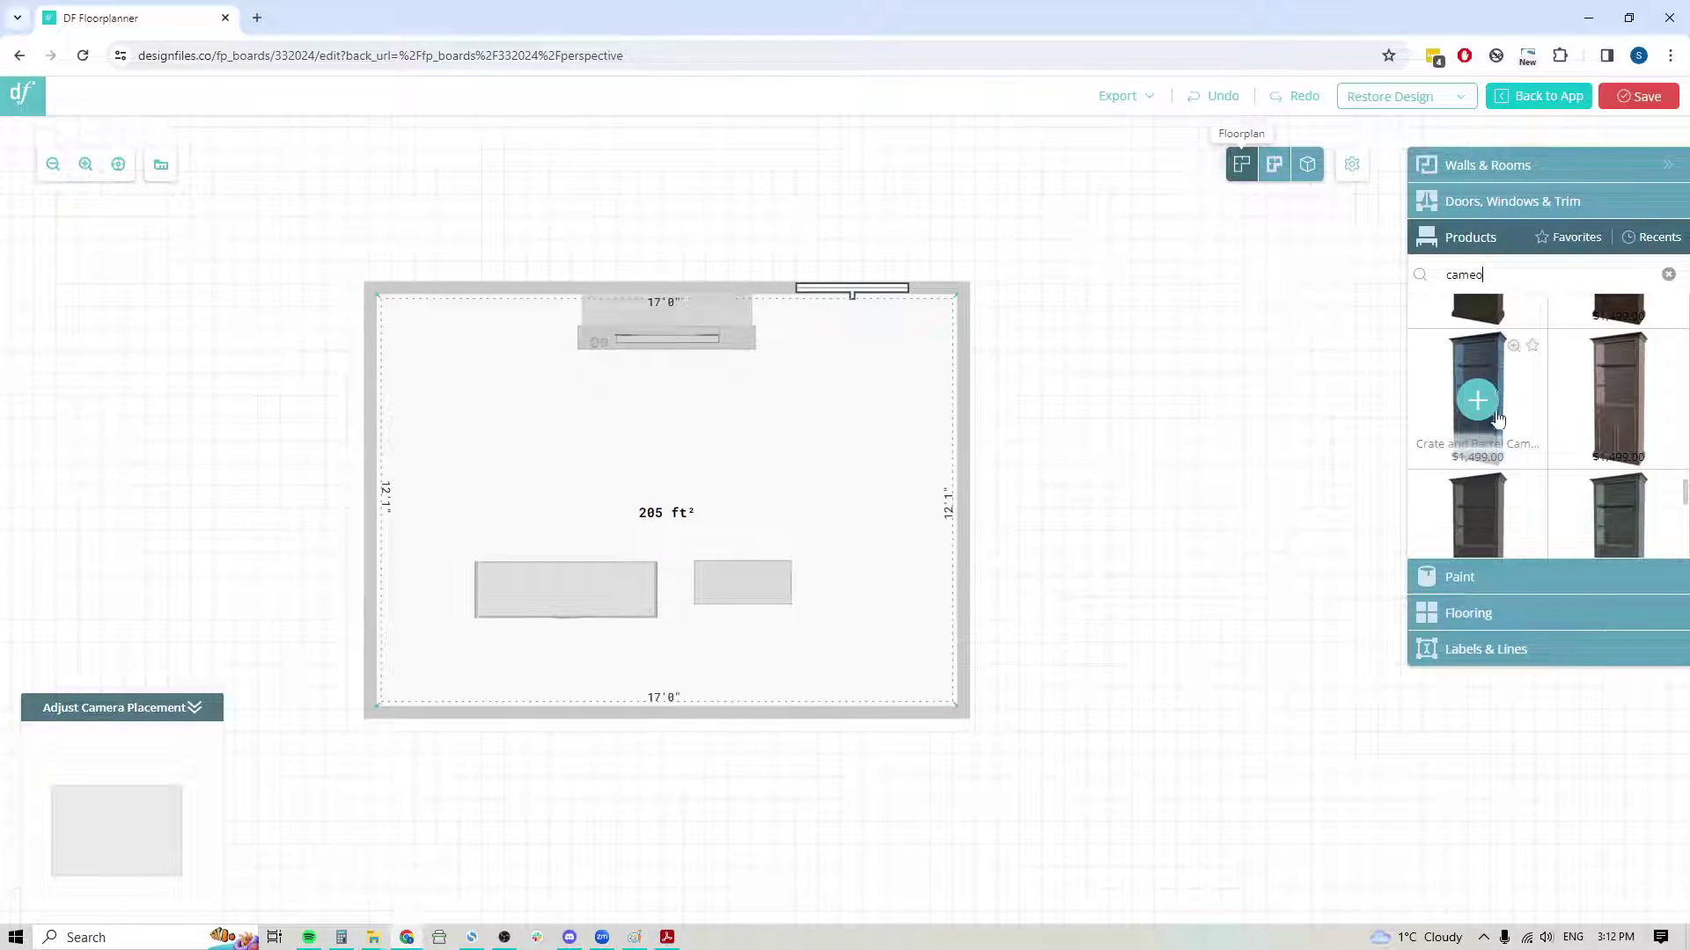
pyautogui.moveTo(1630, 433)
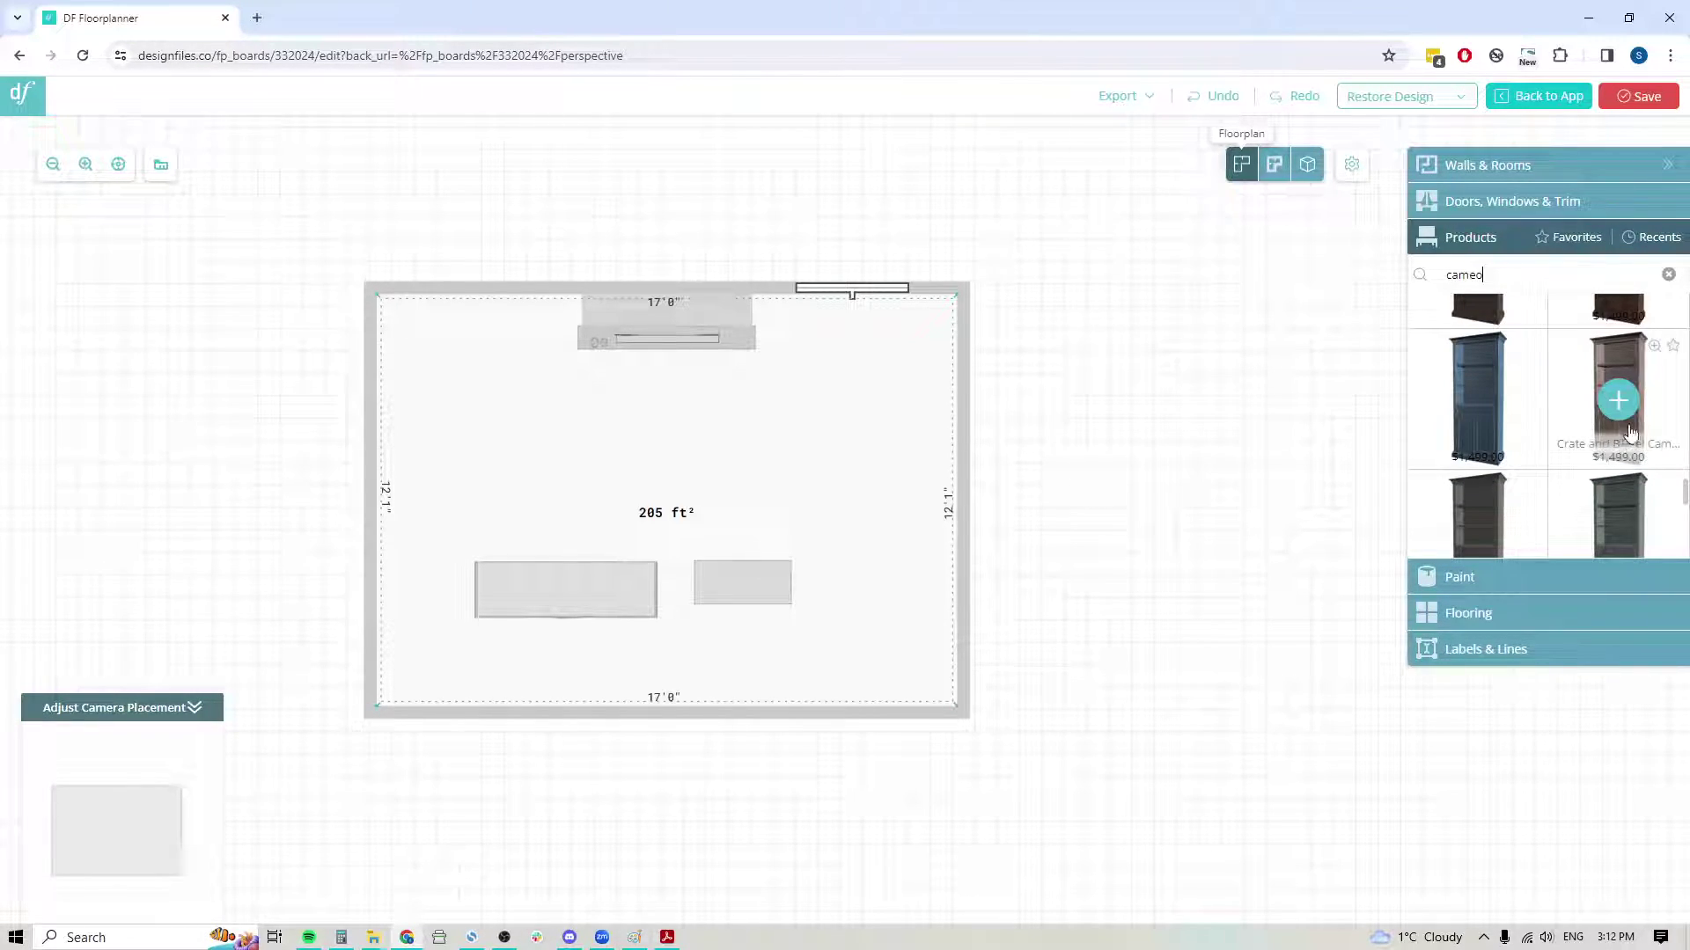
pyautogui.moveTo(1484, 450)
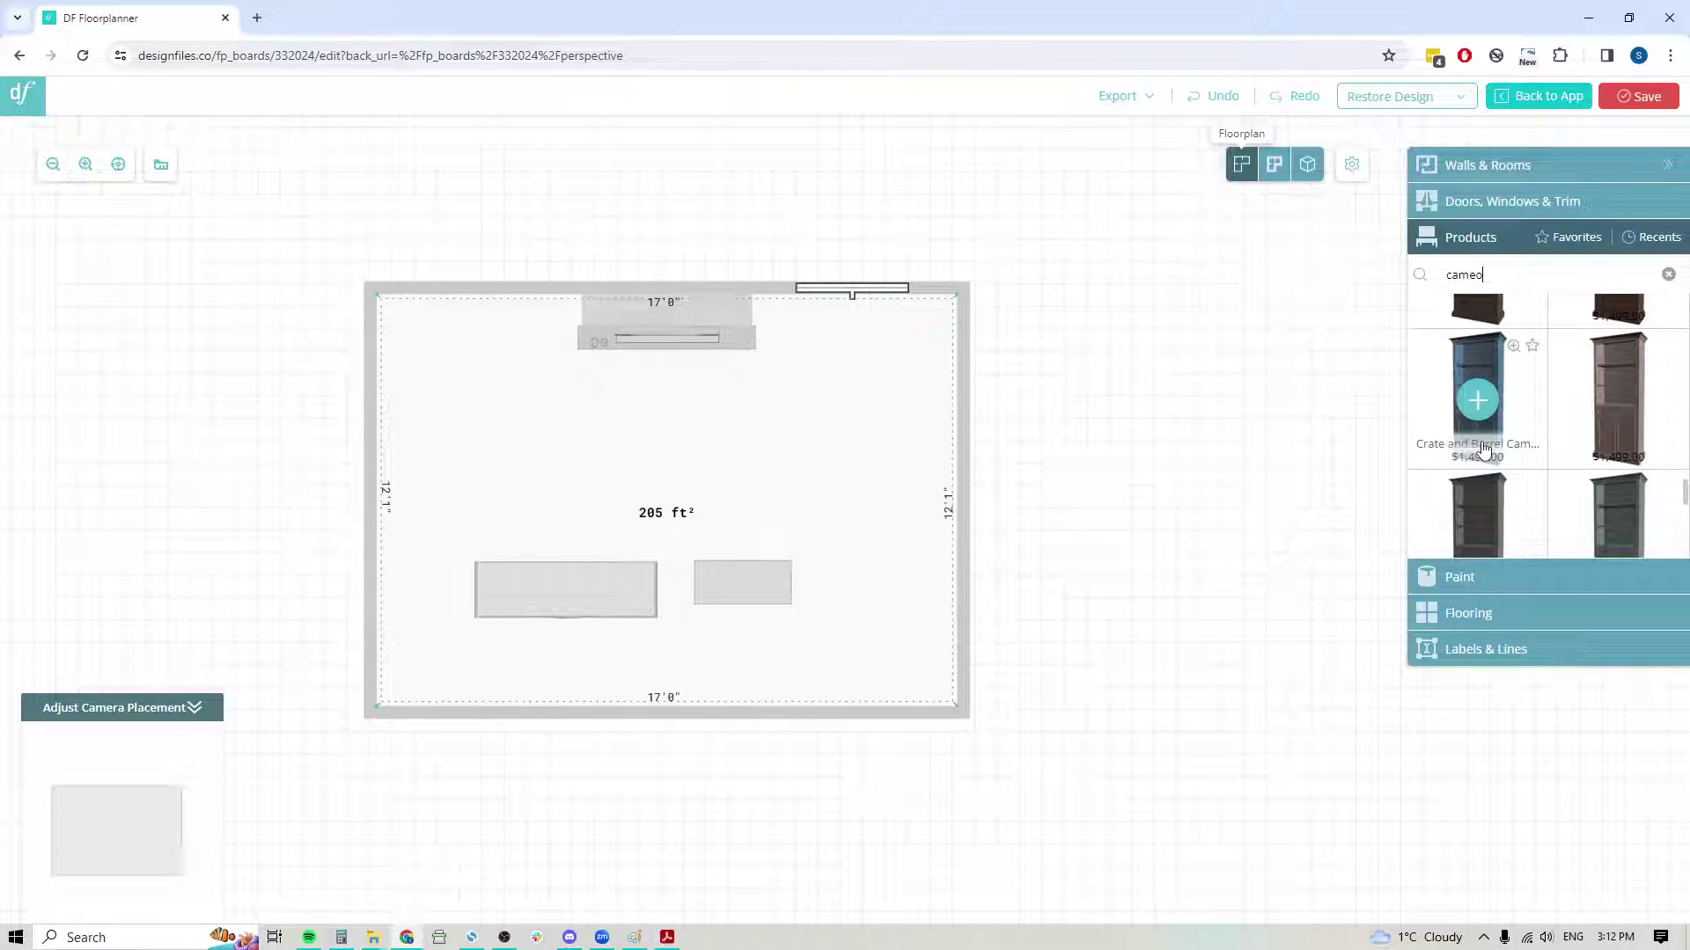
pyautogui.scroll(-3, 1552, 477)
pyautogui.moveTo(1575, 481)
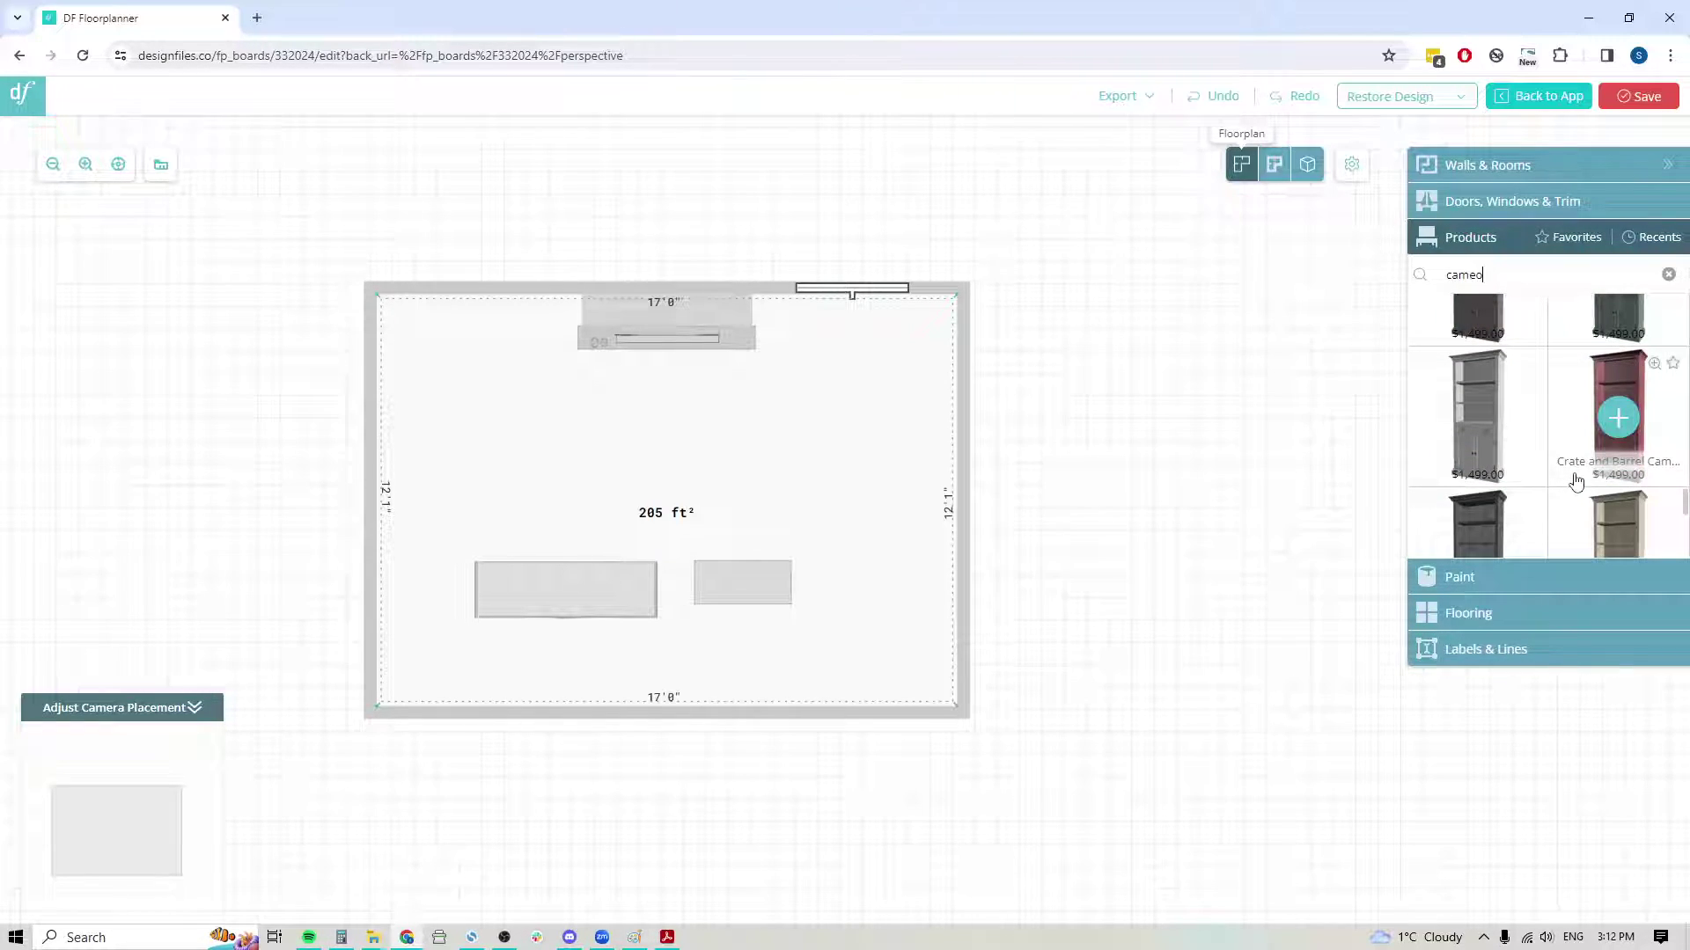
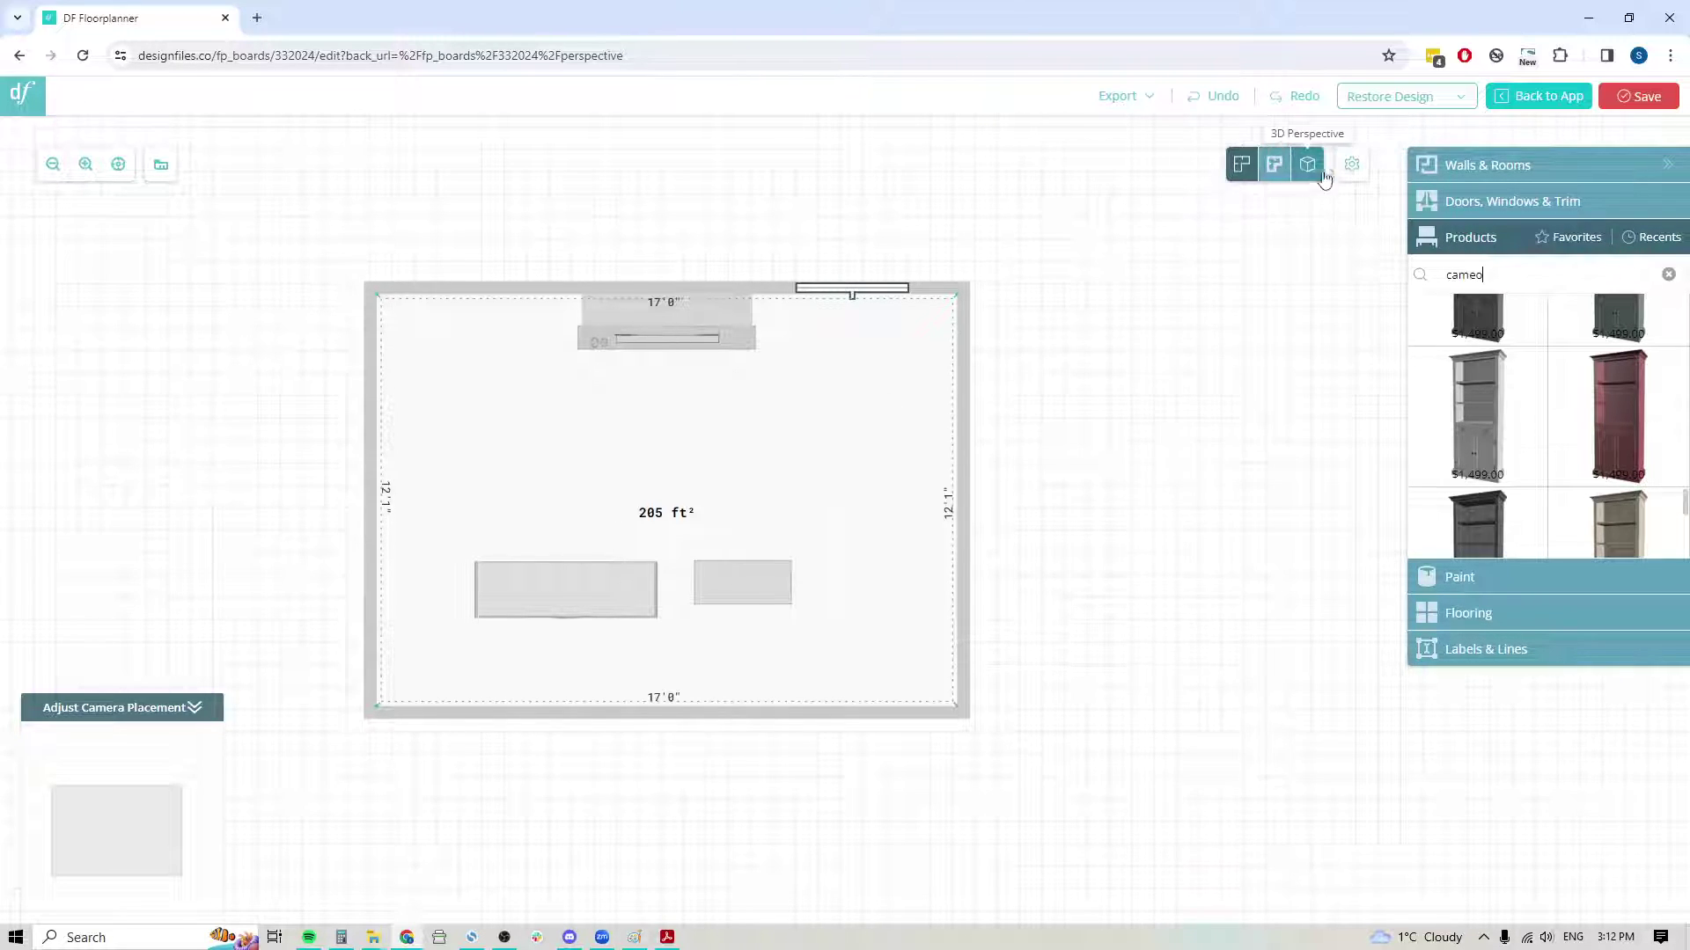
# - Move the media console to the area beside the fireplace, in front of the window
pyautogui.click(1308, 172)
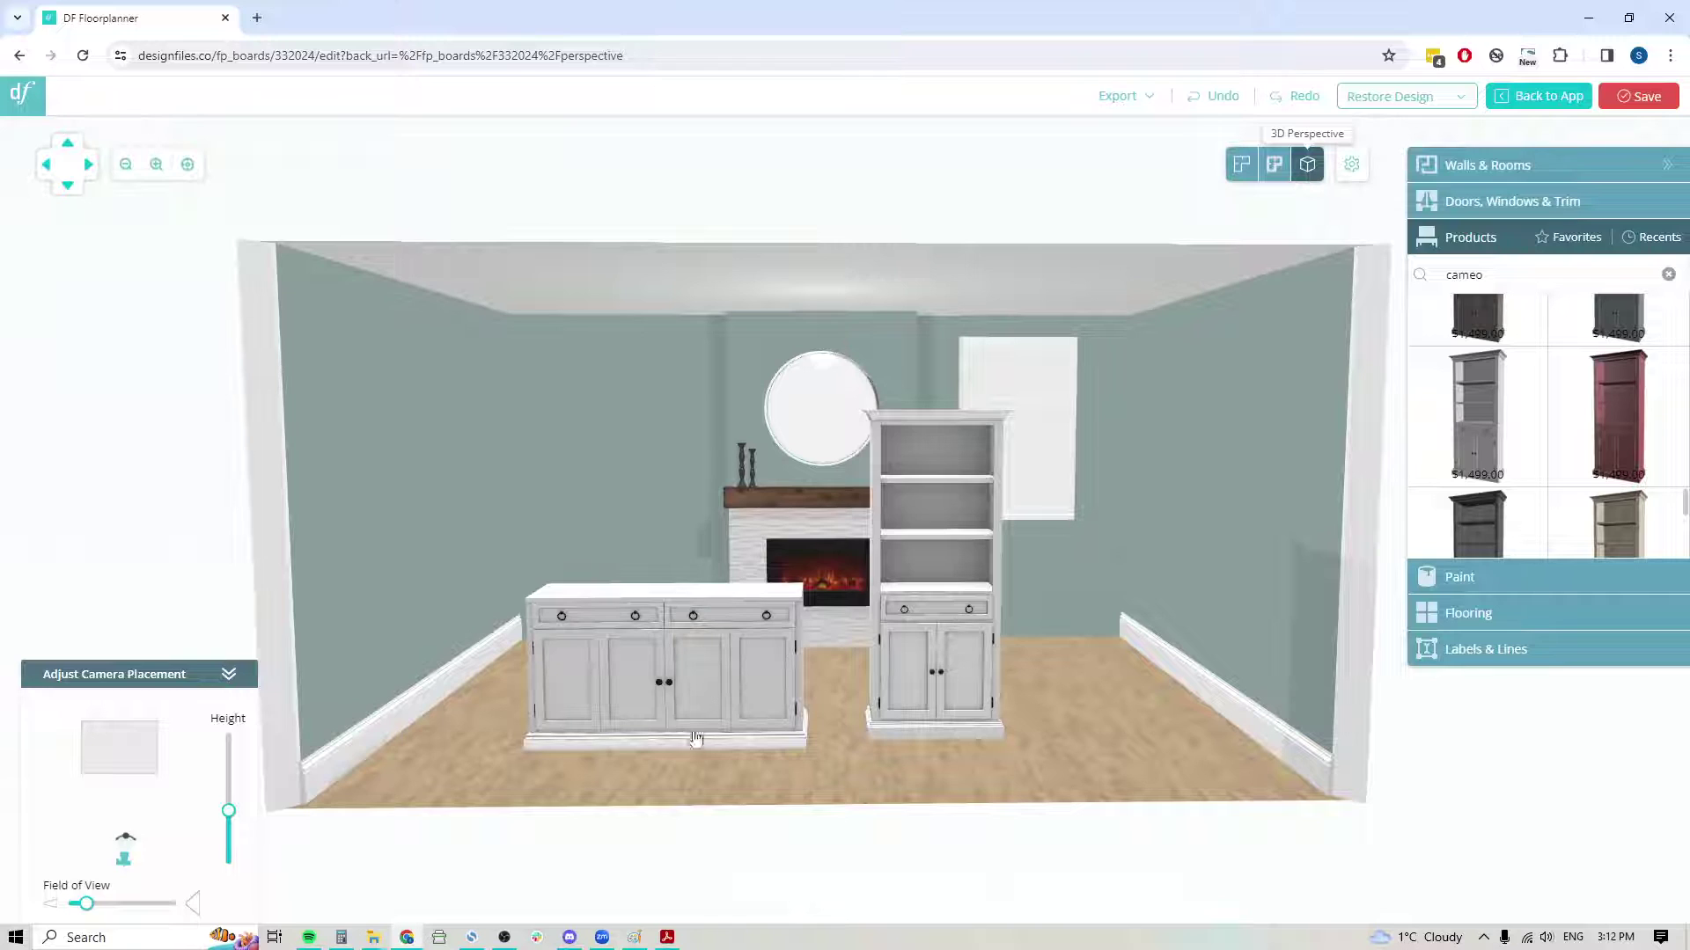
pyautogui.click(642, 672)
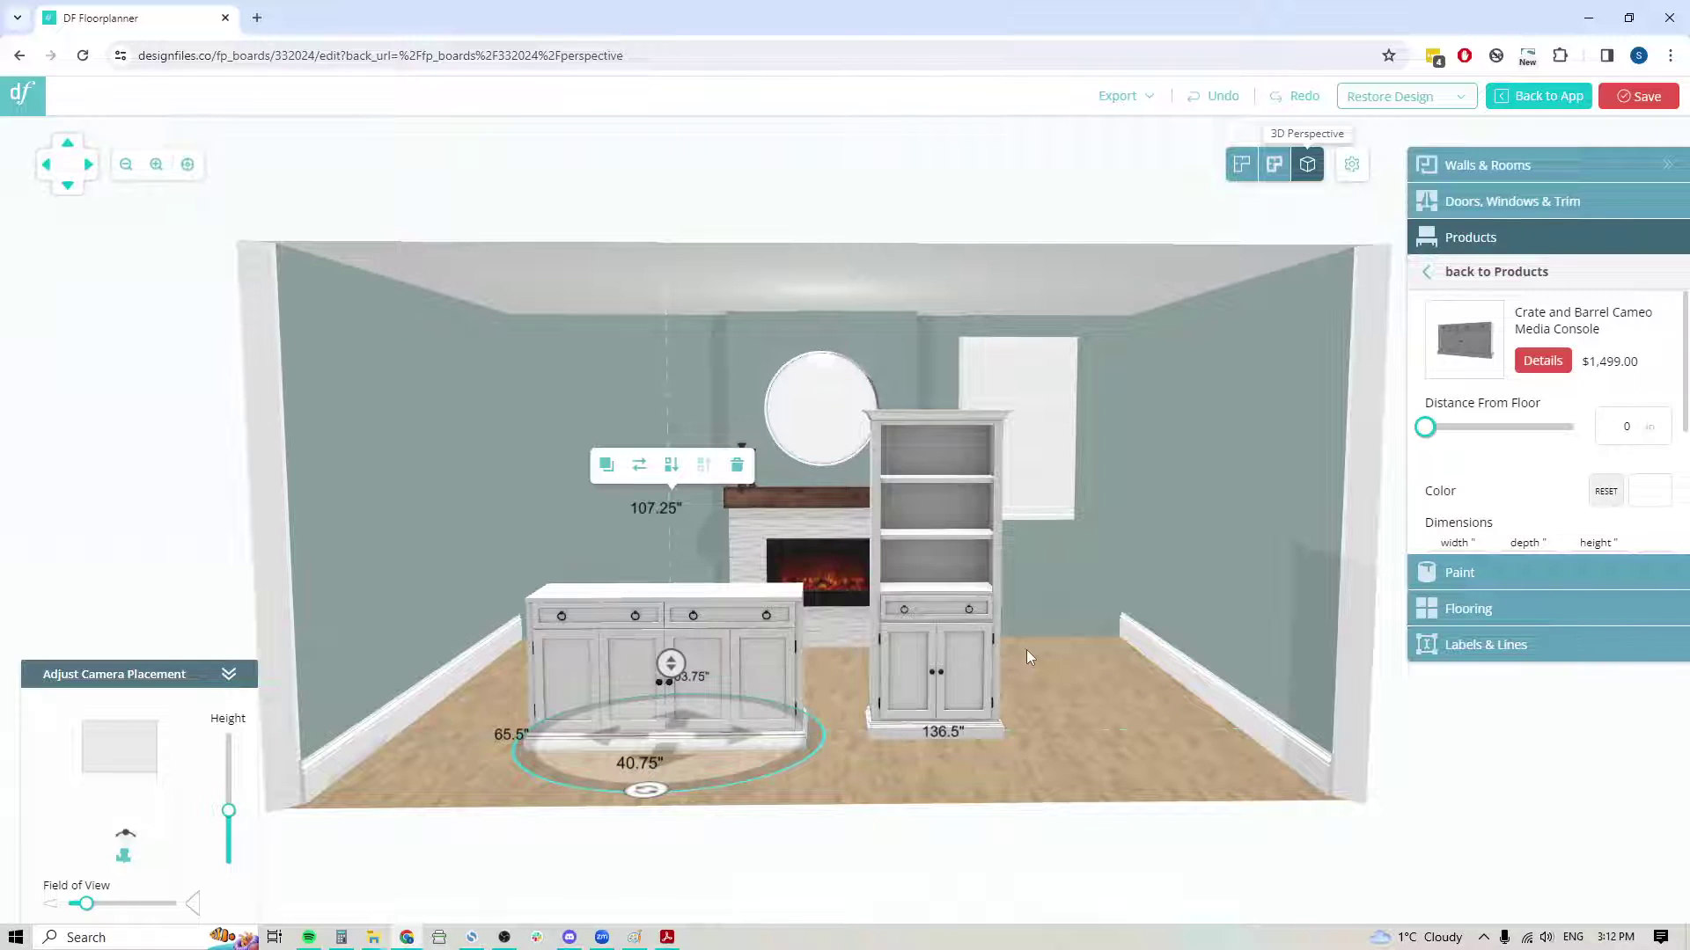
pyautogui.click(1242, 167)
pyautogui.moveTo(550, 579); pyautogui.dragTo(852, 379)
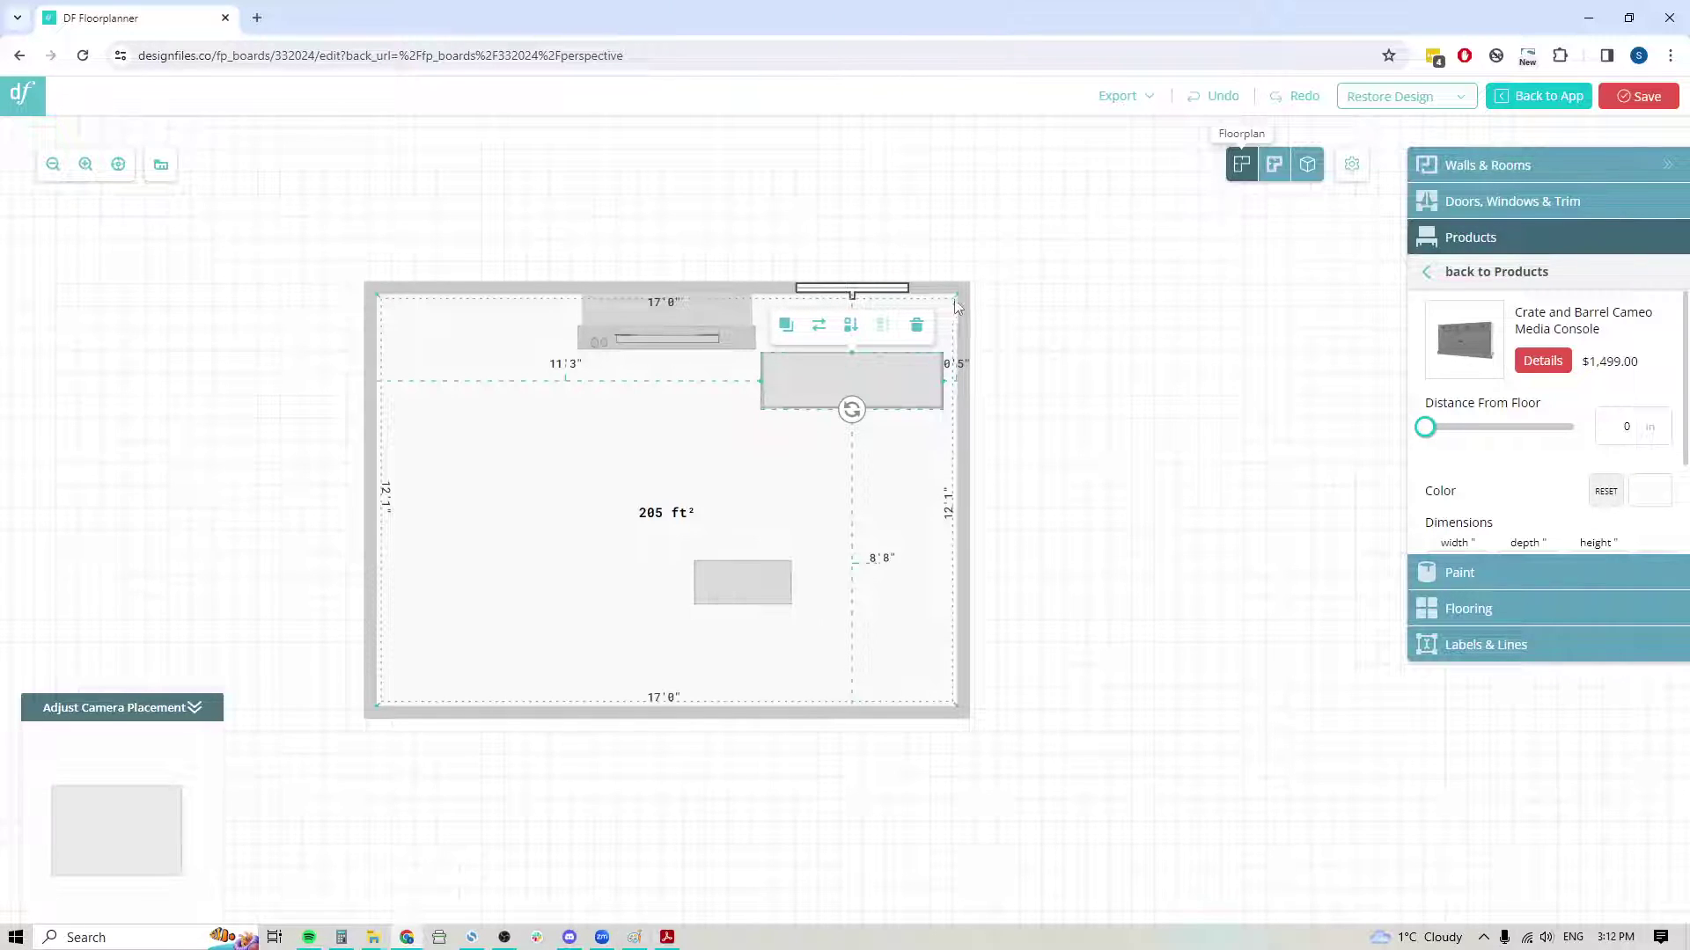
# - Measure the wall space between the fireplace and the side wall under the window, and clear the measurement
pyautogui.click(891, 484)
pyautogui.click(884, 317)
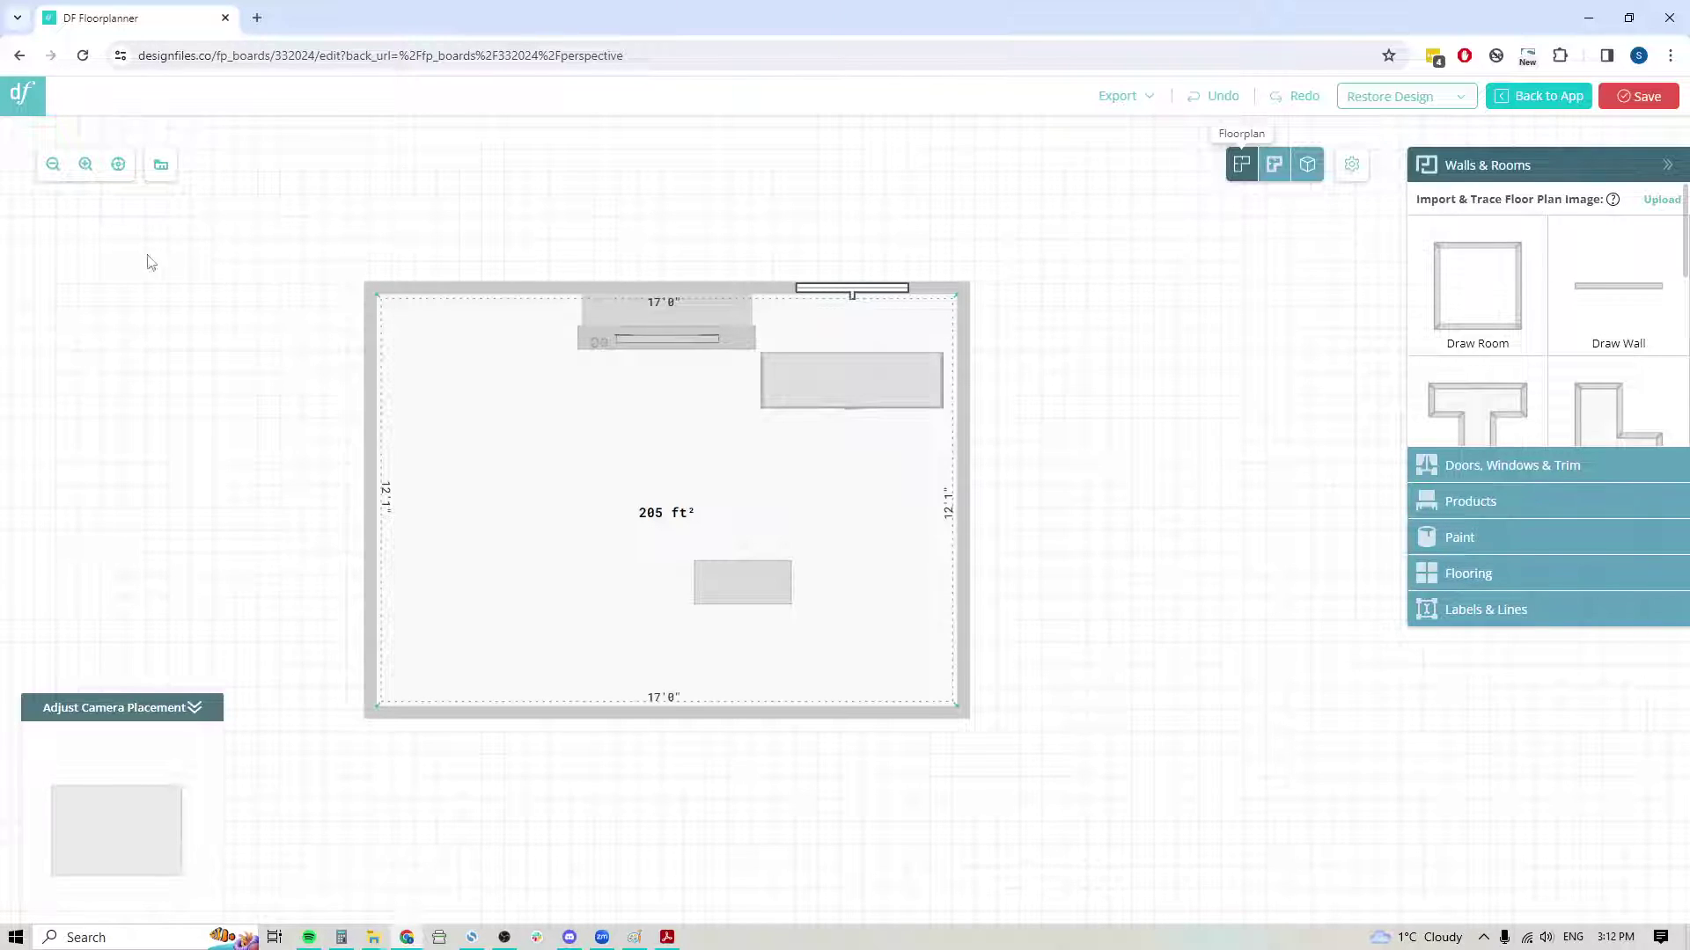
pyautogui.click(161, 171)
pyautogui.moveTo(753, 310); pyautogui.dragTo(957, 308)
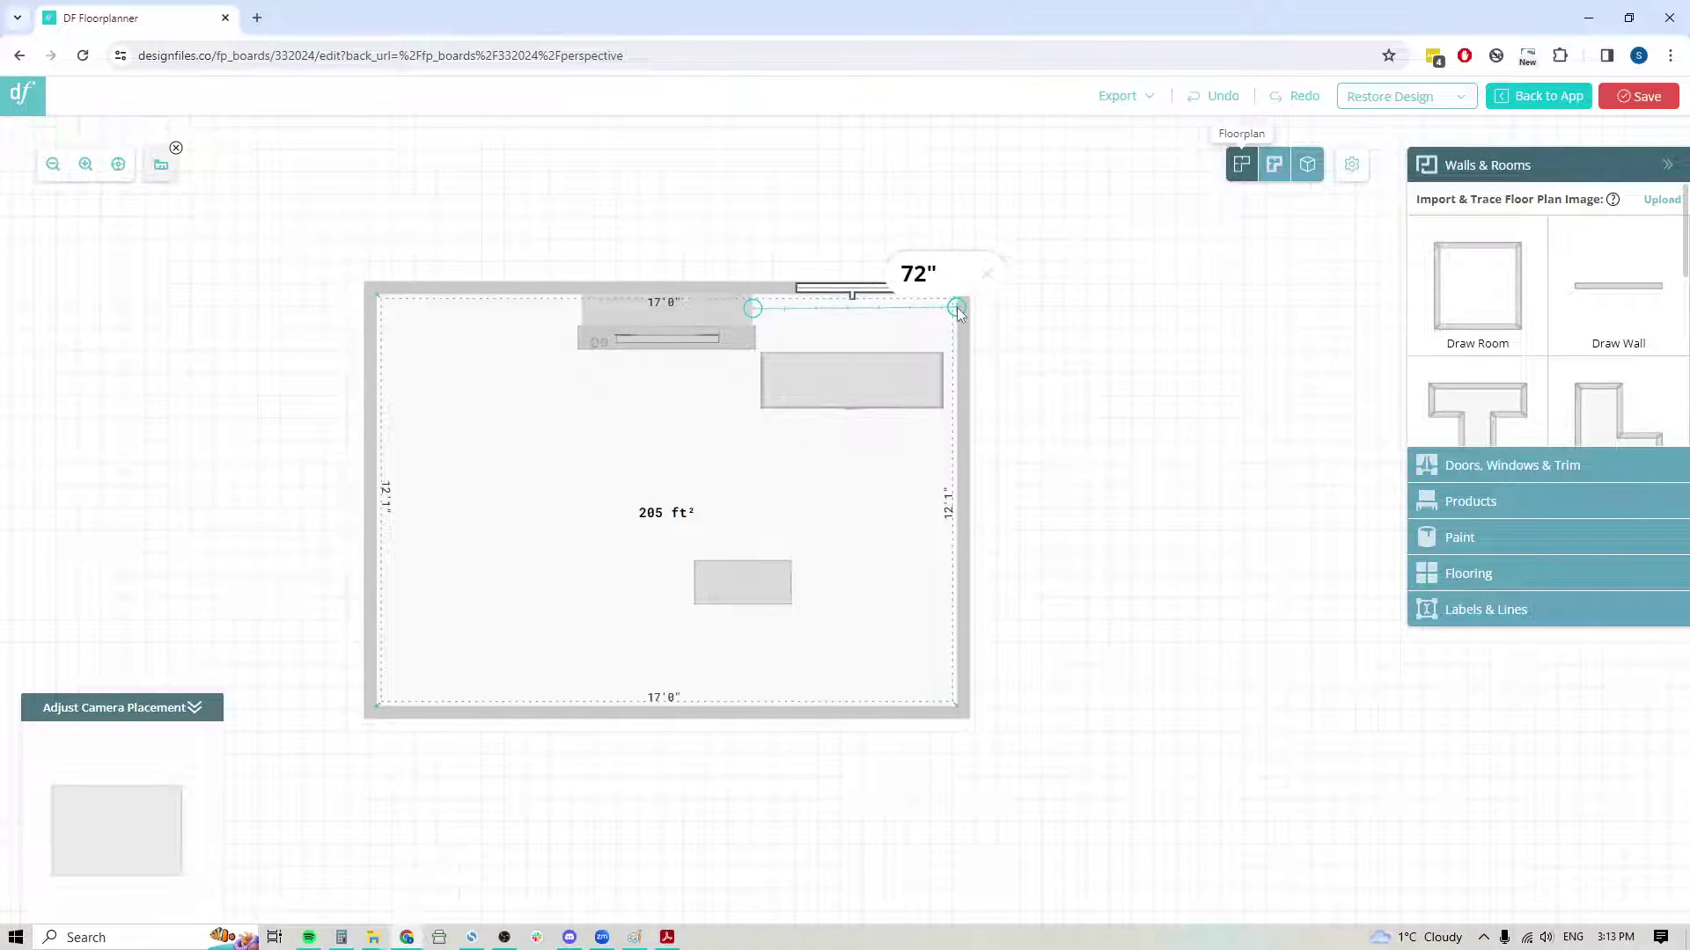
pyautogui.click(987, 275)
pyautogui.click(162, 170)
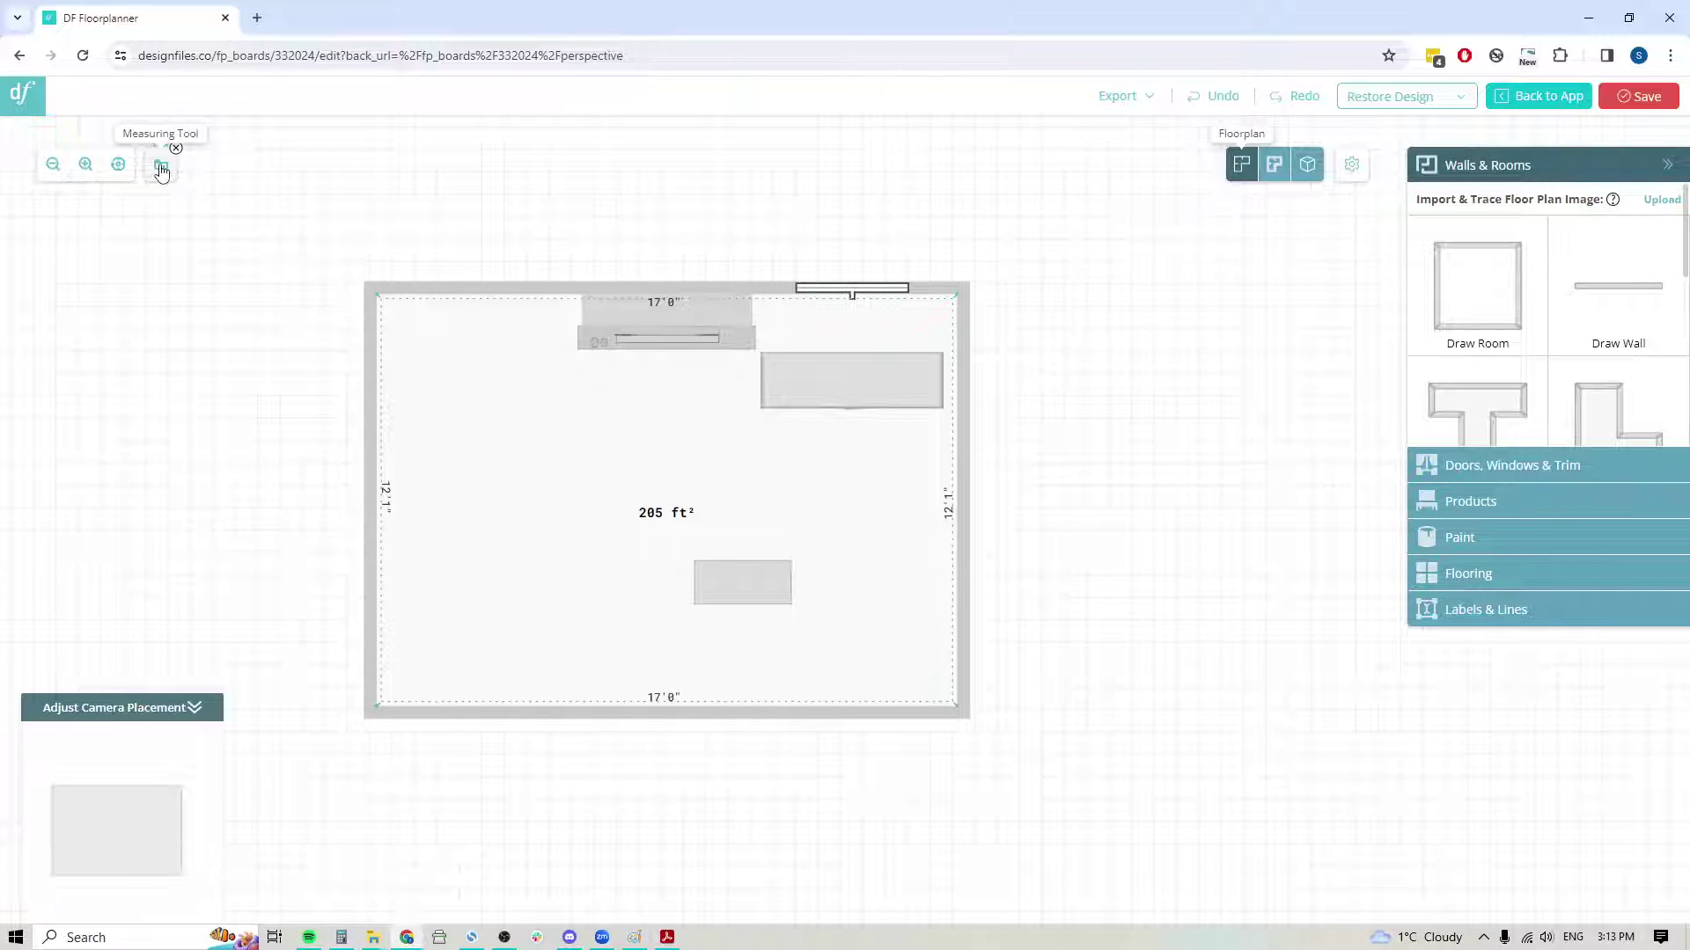
# - Resize the media console to 72 inches wide, 14 inches deep and 36 inches high
pyautogui.click(838, 354)
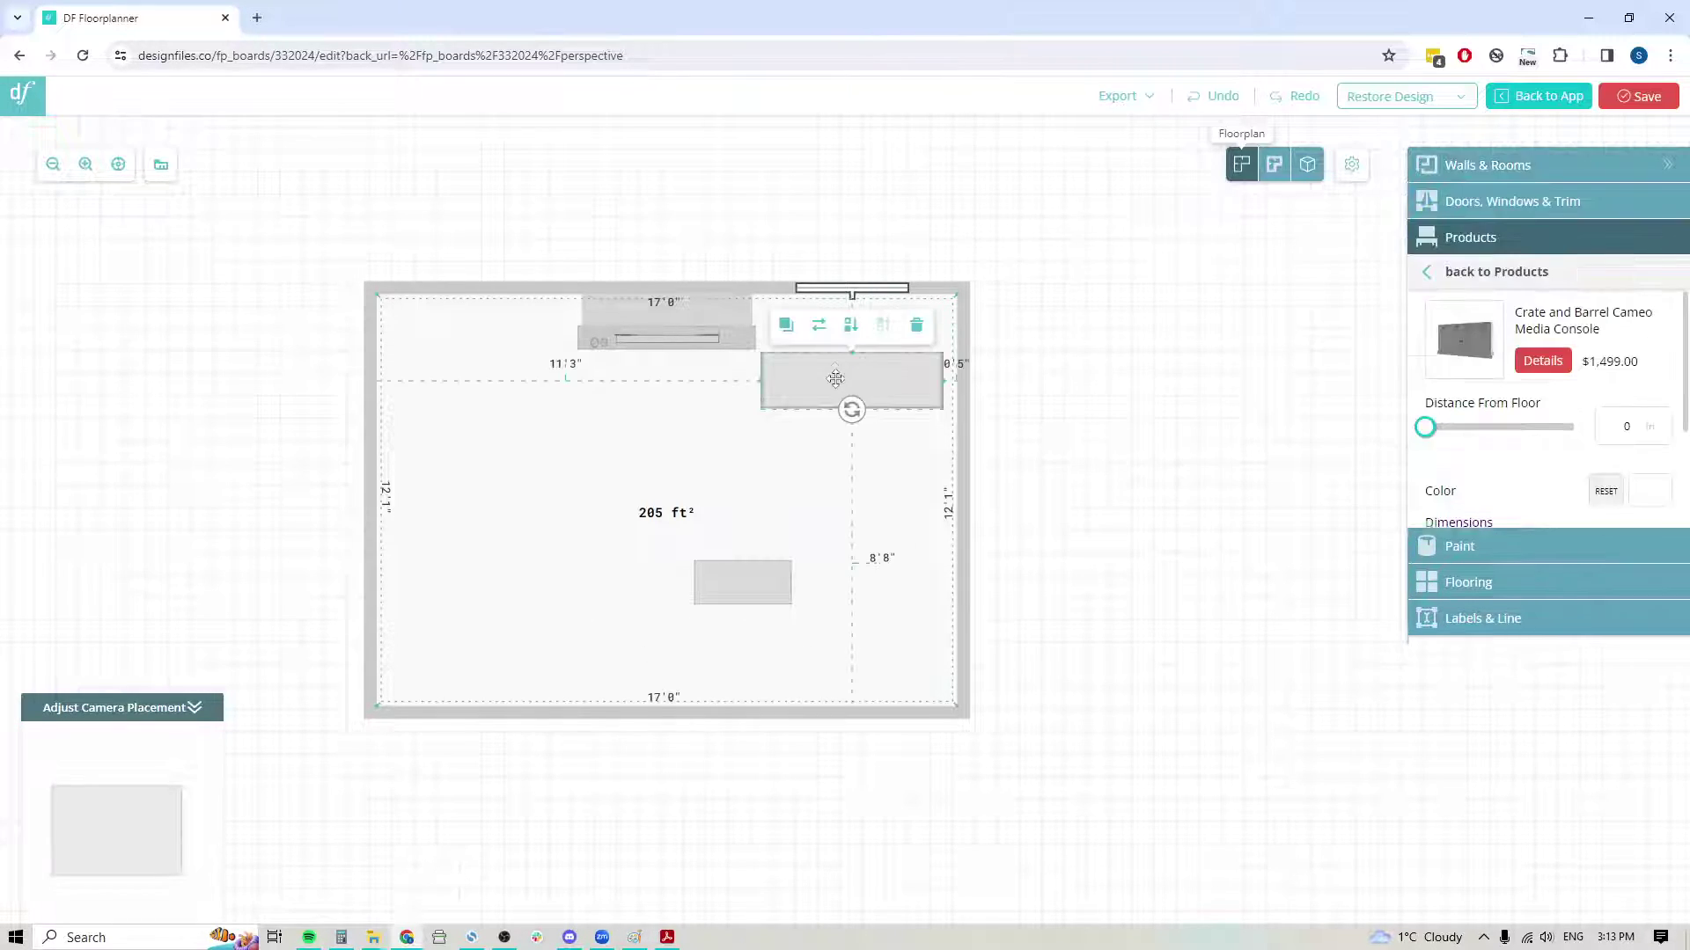
pyautogui.scroll(-2, 1595, 466)
pyautogui.doubleClick(1446, 438)
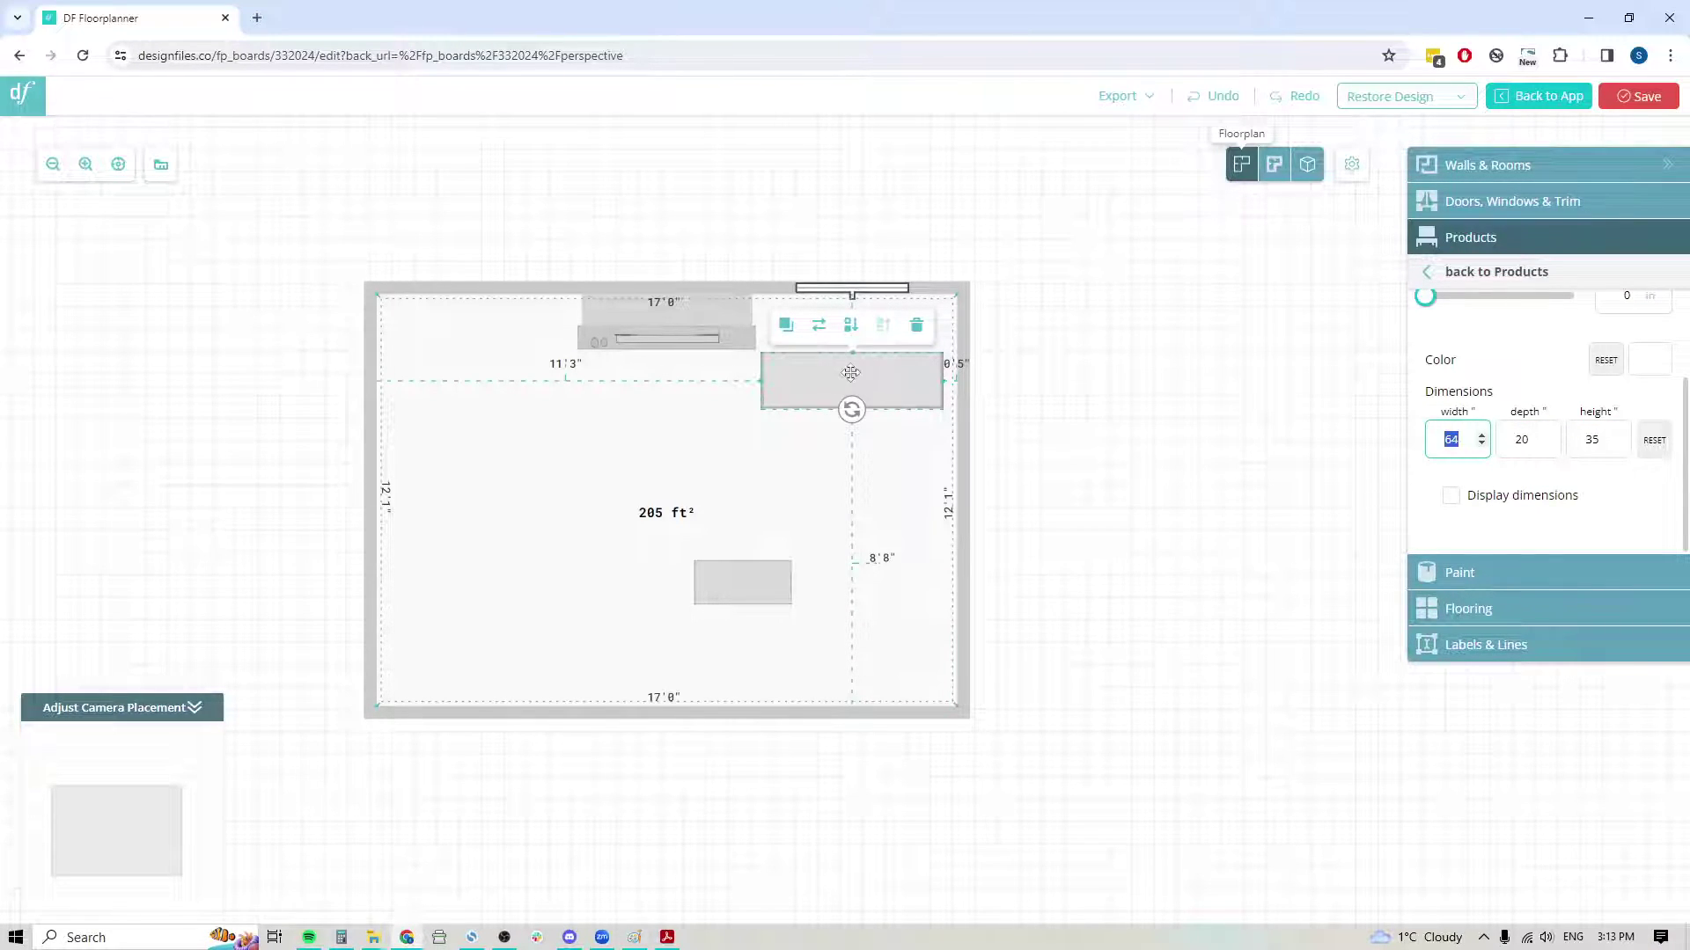
pyautogui.moveTo(1461, 433); pyautogui.dragTo(1437, 438)
pyautogui.write('72')
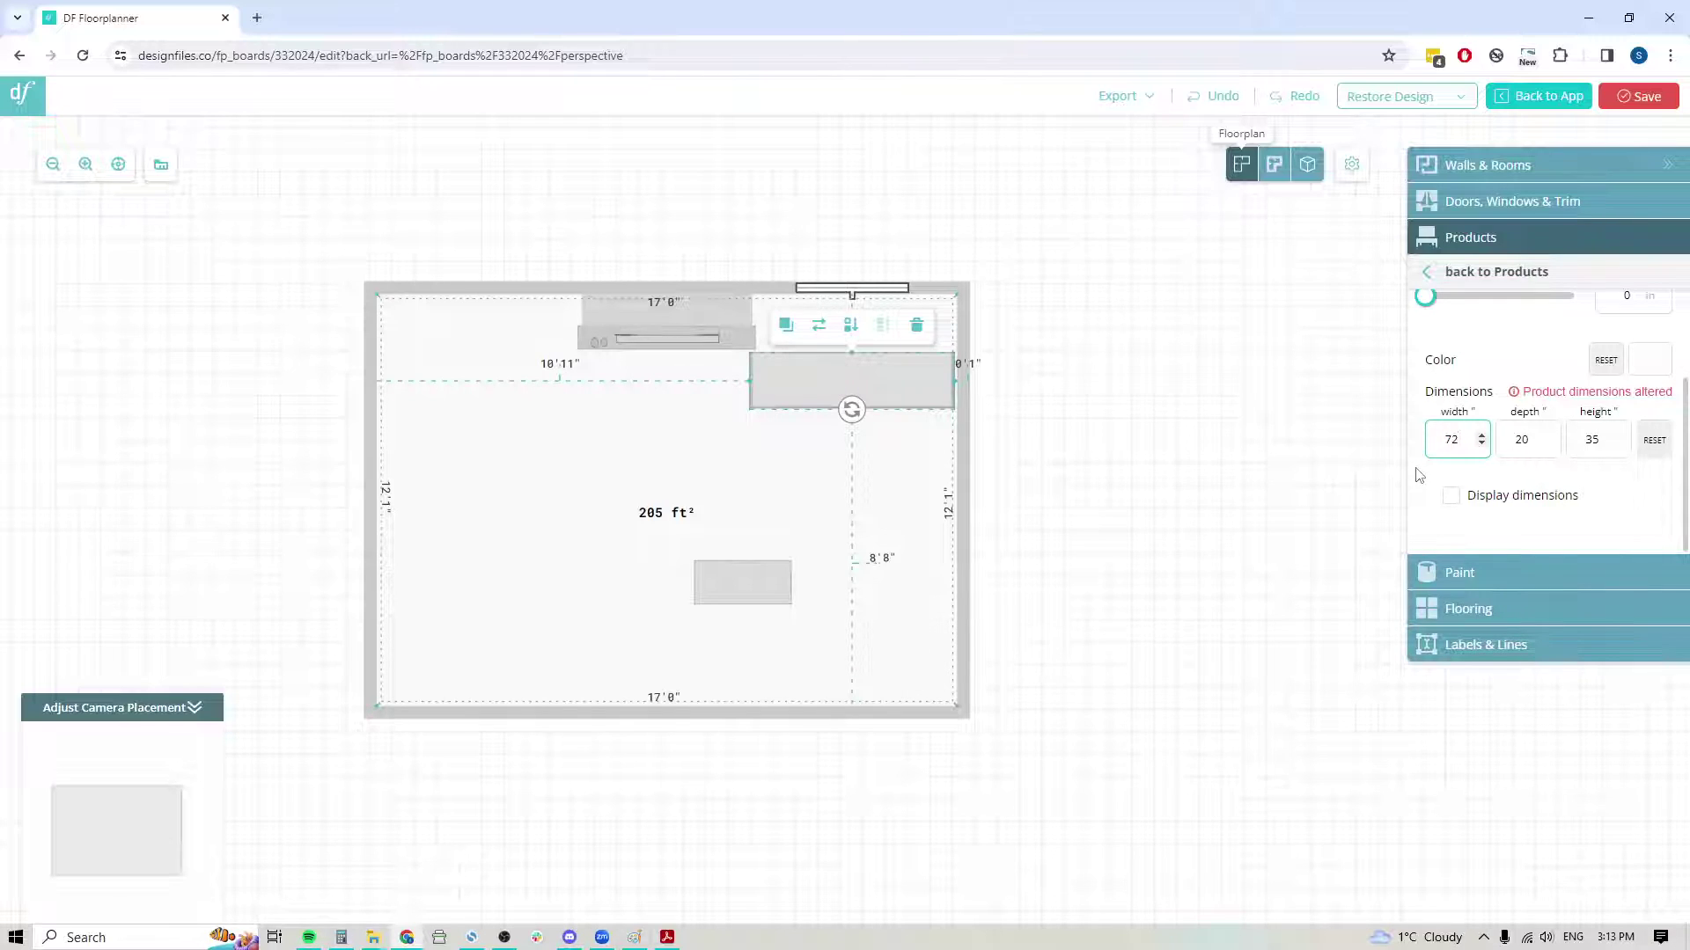
pyautogui.doubleClick(1509, 444)
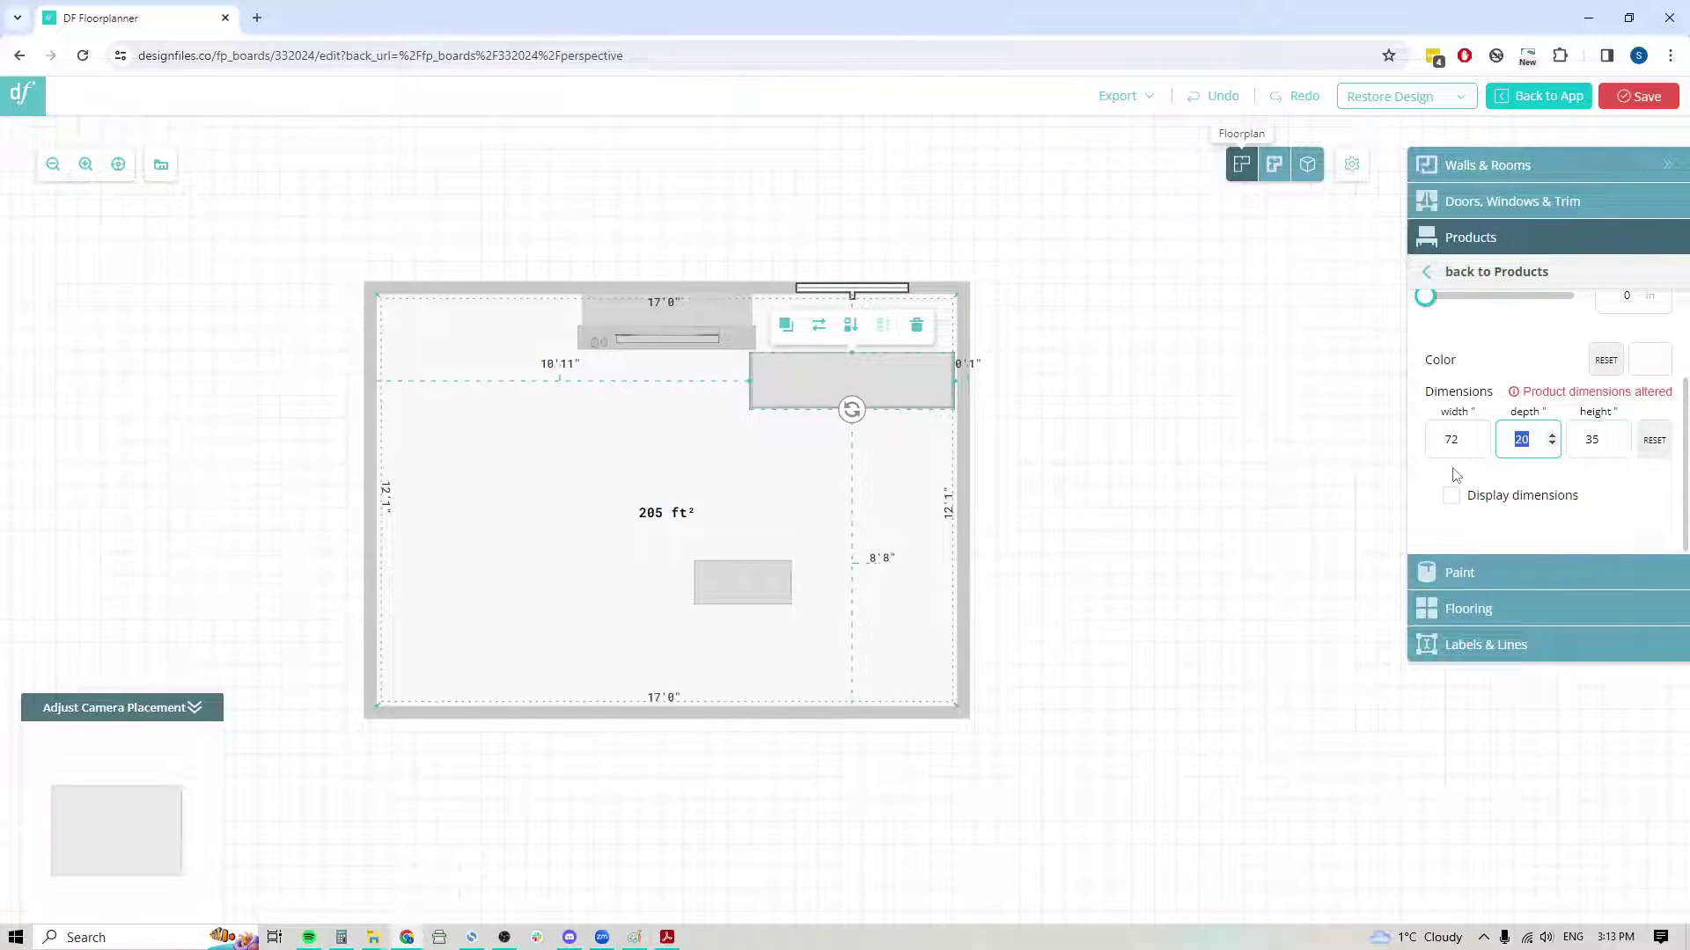
pyautogui.write('14')
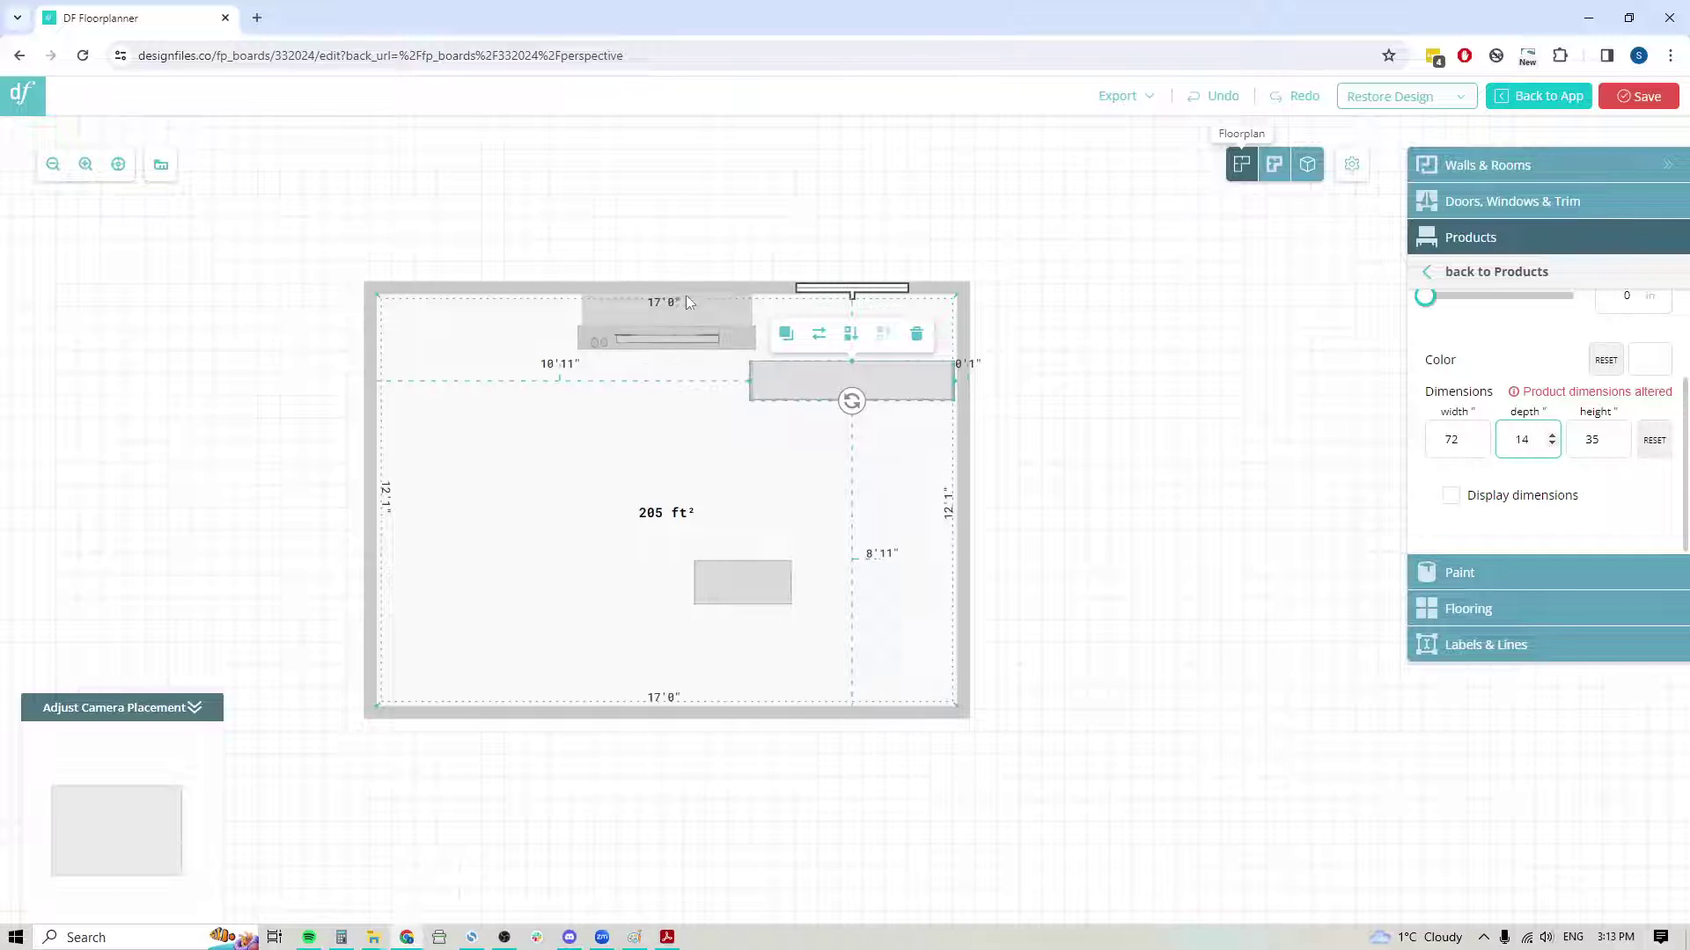
pyautogui.doubleClick(1577, 440)
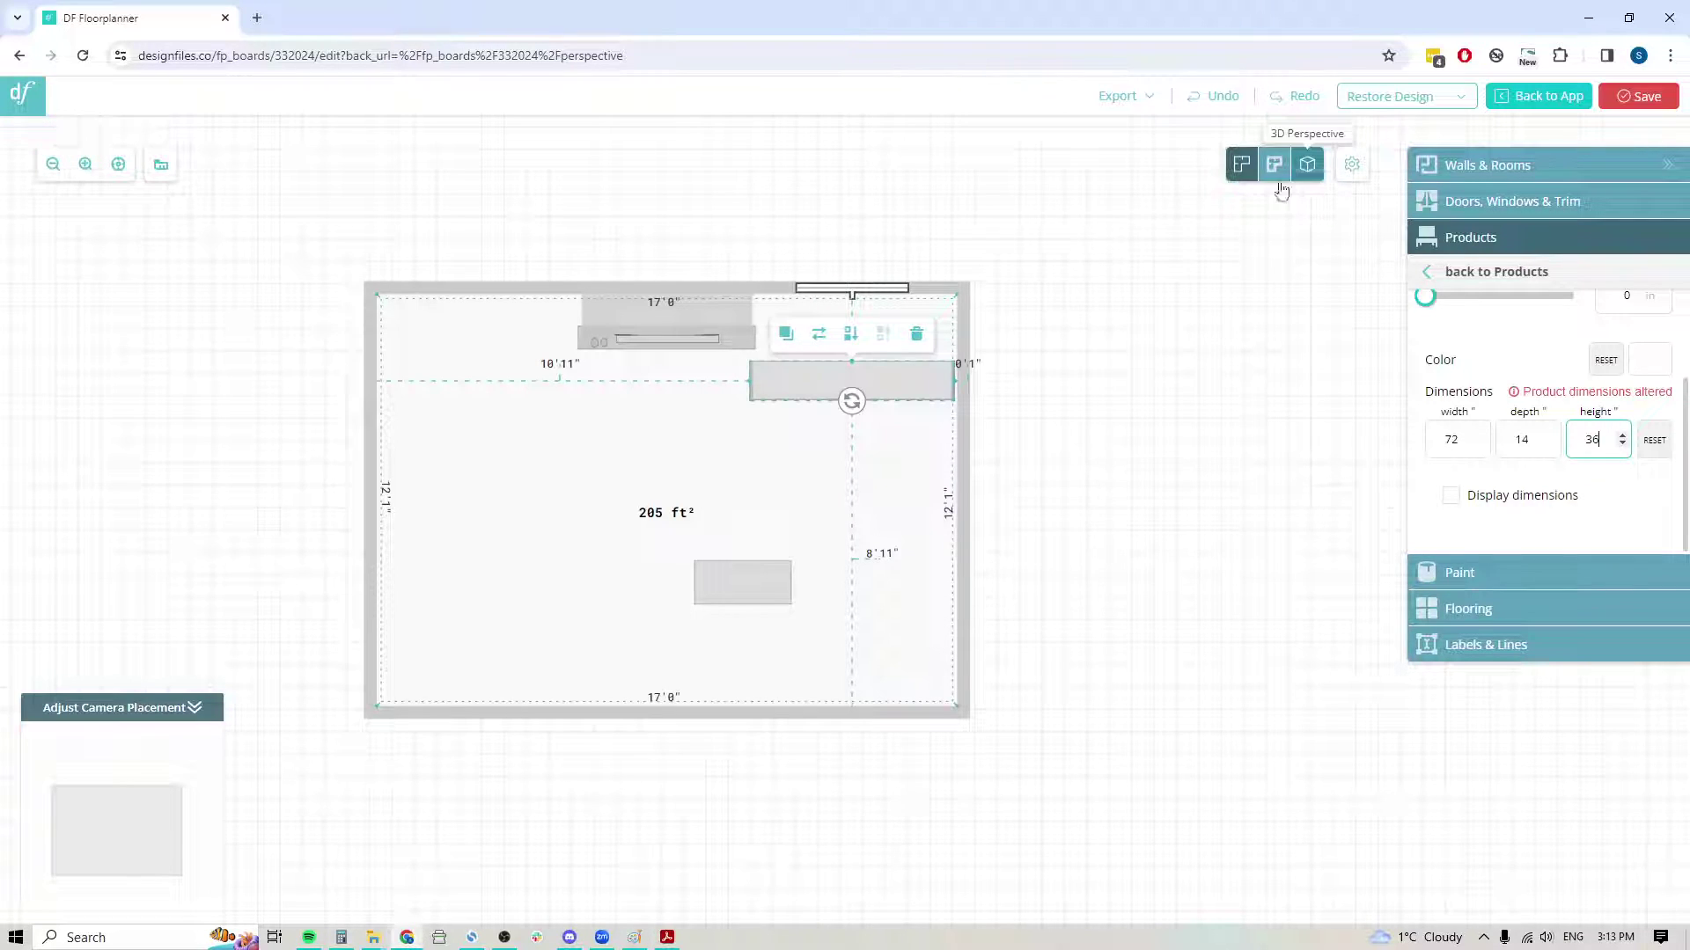
# - Place the media console flush against the back wall, between the fireplace and the side wall
pyautogui.moveTo(815, 381); pyautogui.dragTo(813, 323)
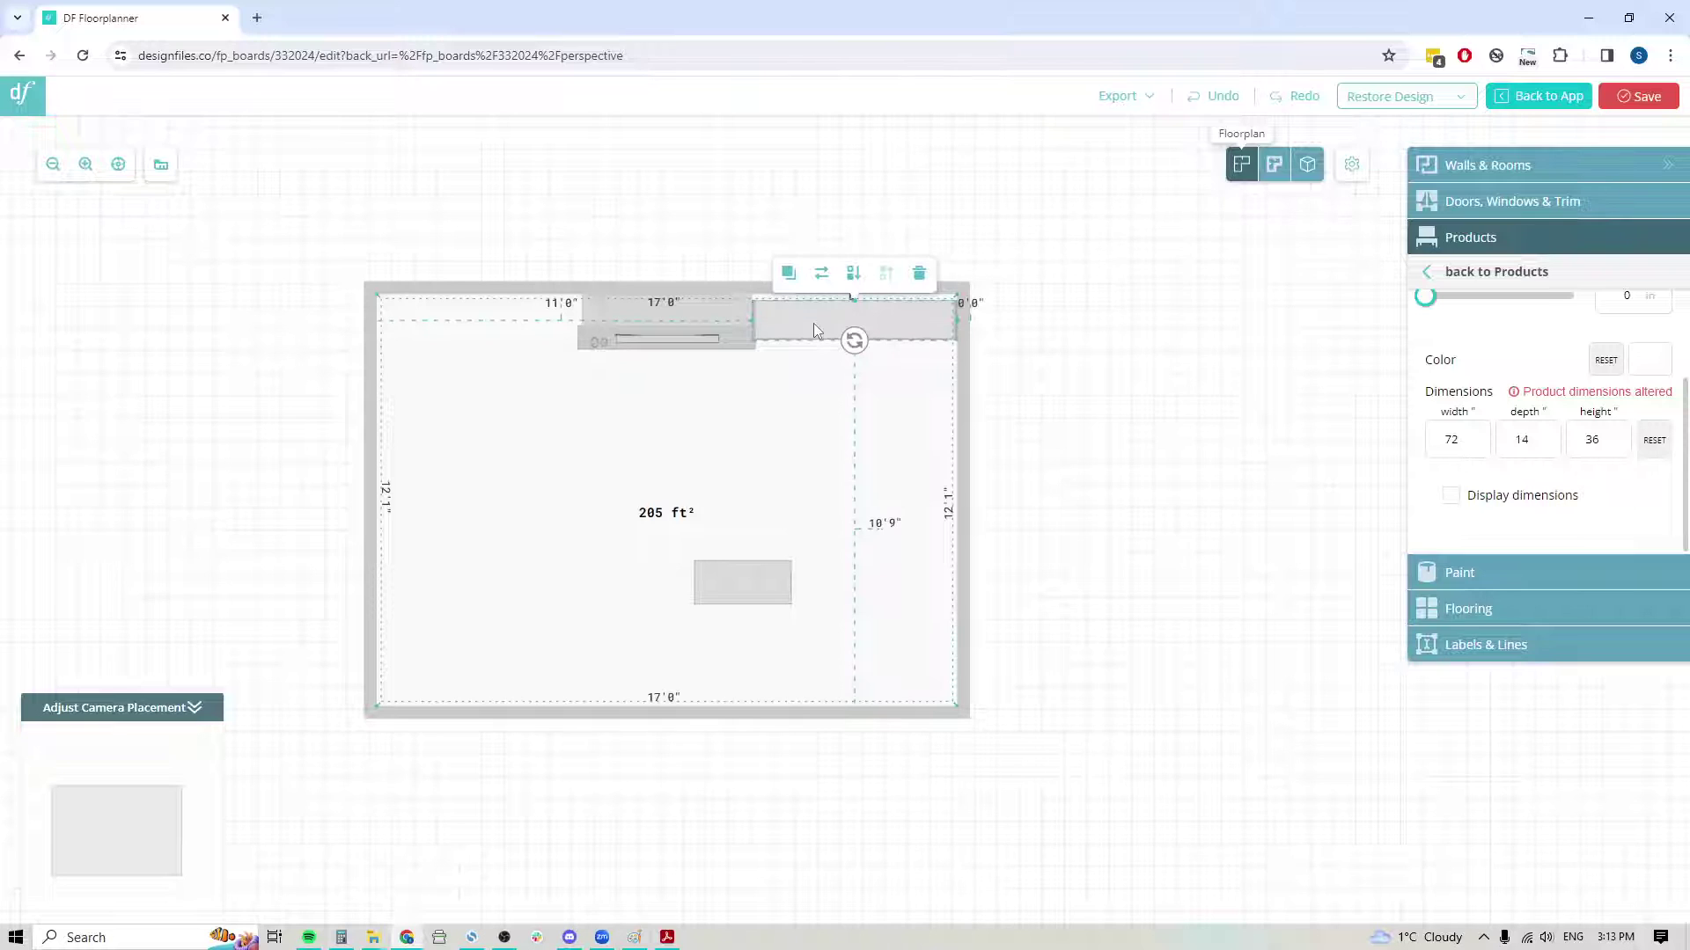
pyautogui.press('Up')
pyautogui.press('Up')
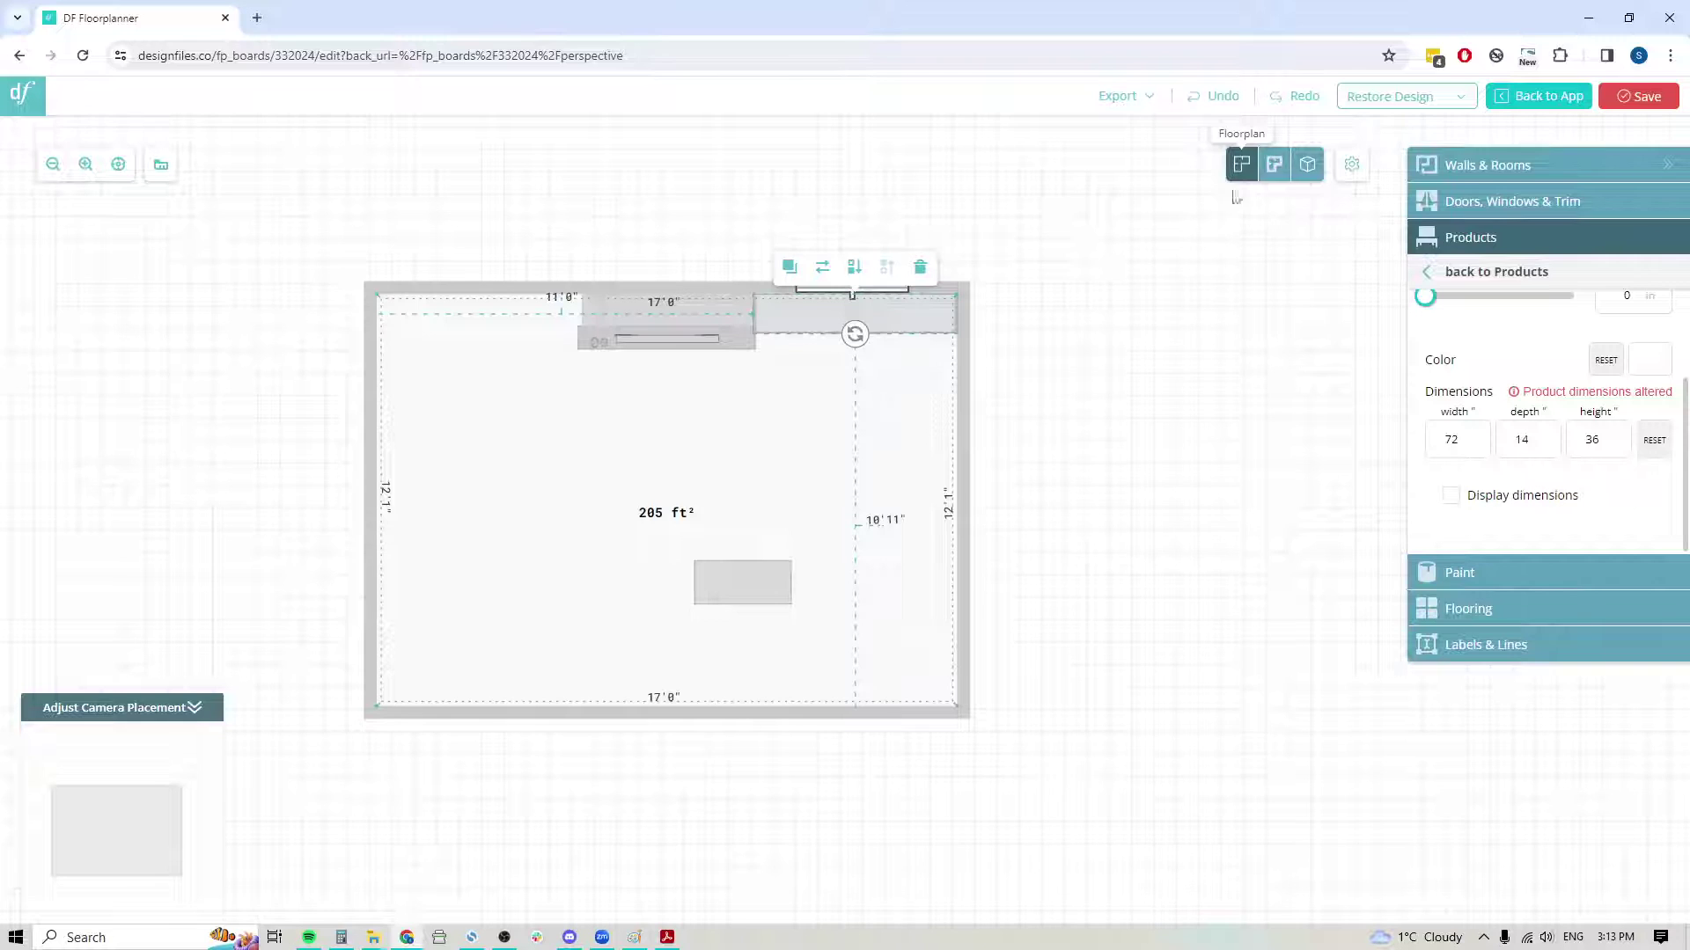
# - Move the Cameo bookcase outside the room, beyond the right wall, to clear the 3D view of the console
pyautogui.click(1309, 166)
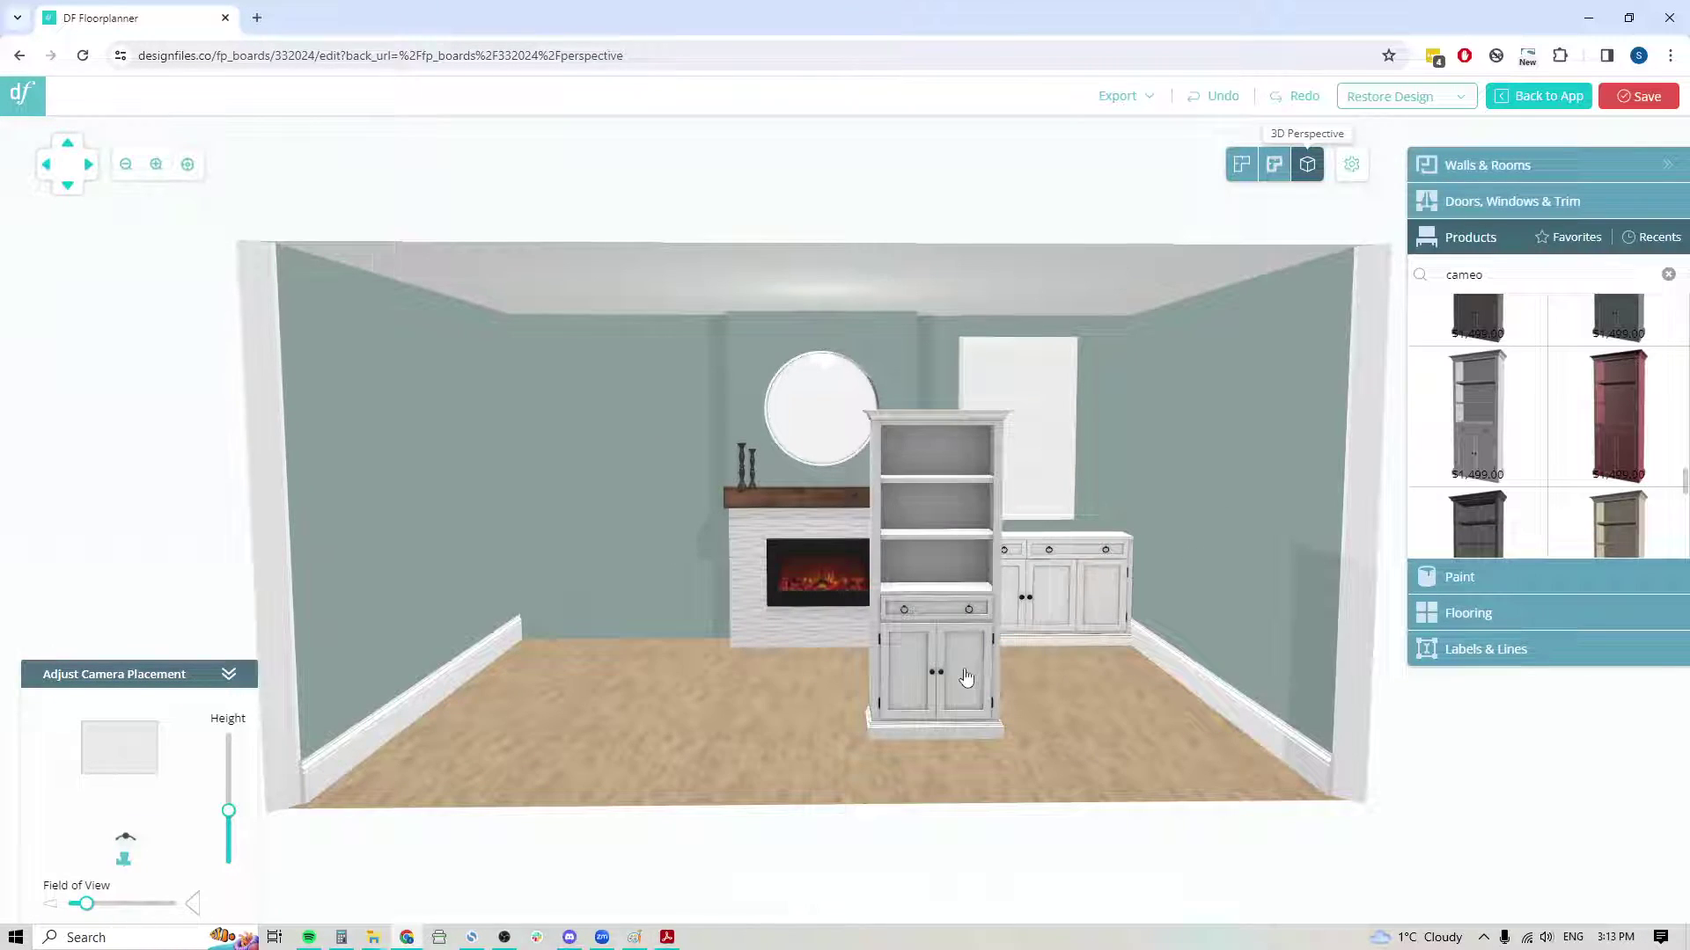
pyautogui.click(966, 676)
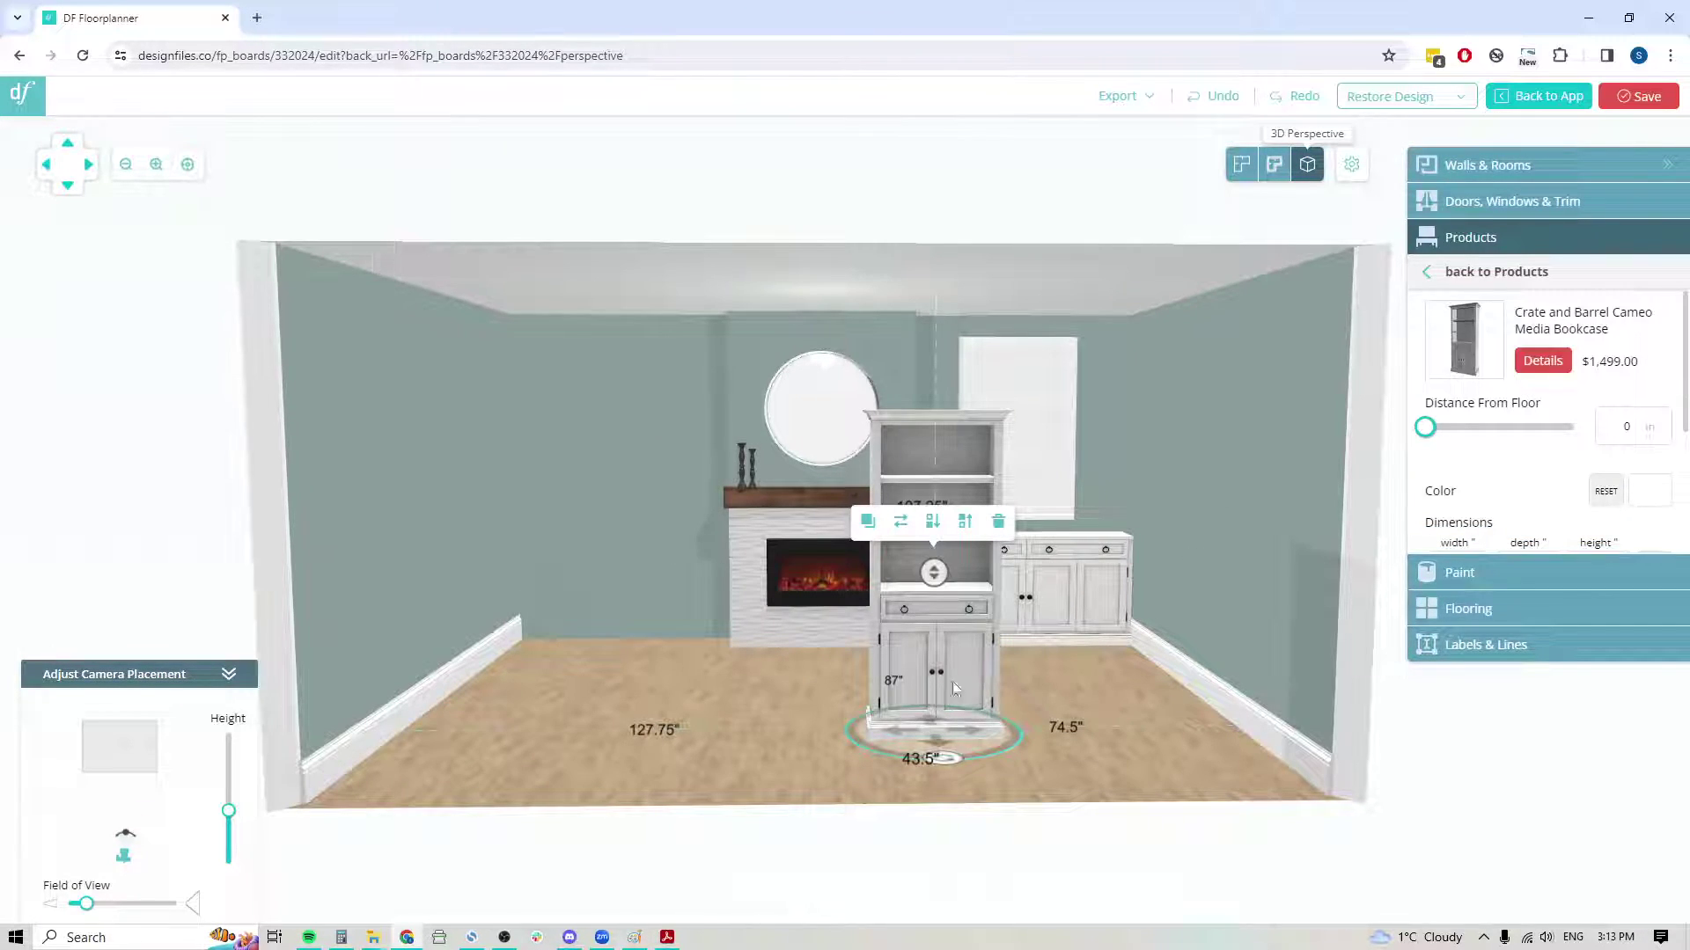
pyautogui.click(1241, 164)
pyautogui.moveTo(717, 576); pyautogui.dragTo(1131, 523)
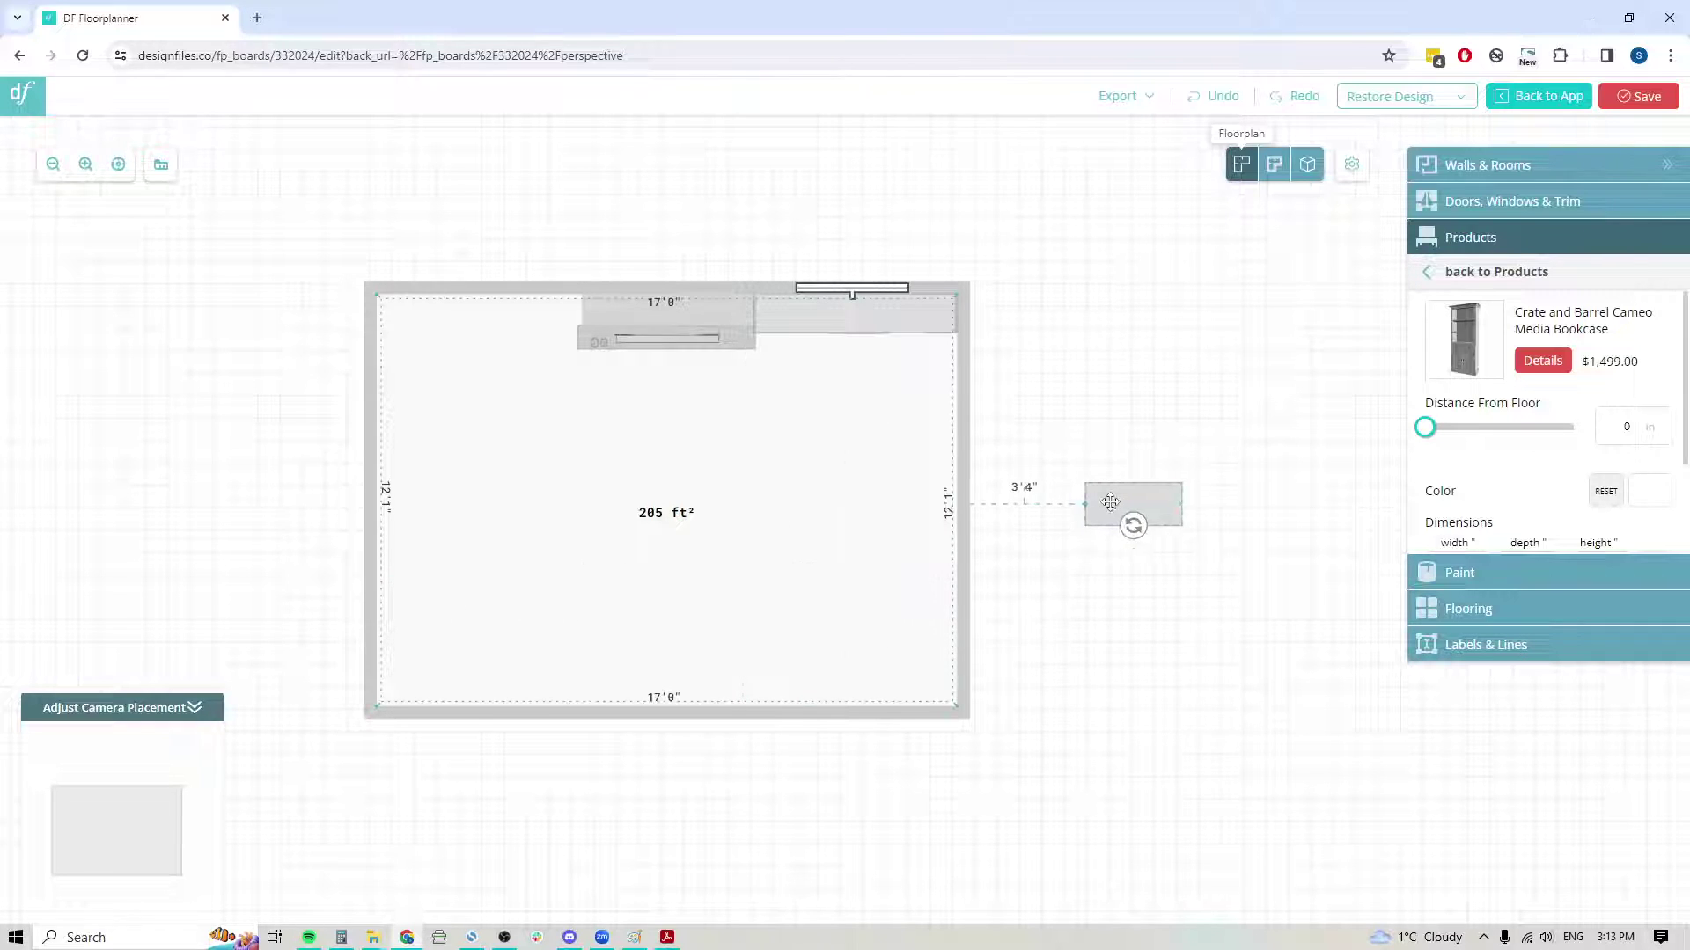
pyautogui.click(1306, 165)
pyautogui.moveTo(1055, 733); pyautogui.dragTo(889, 695)
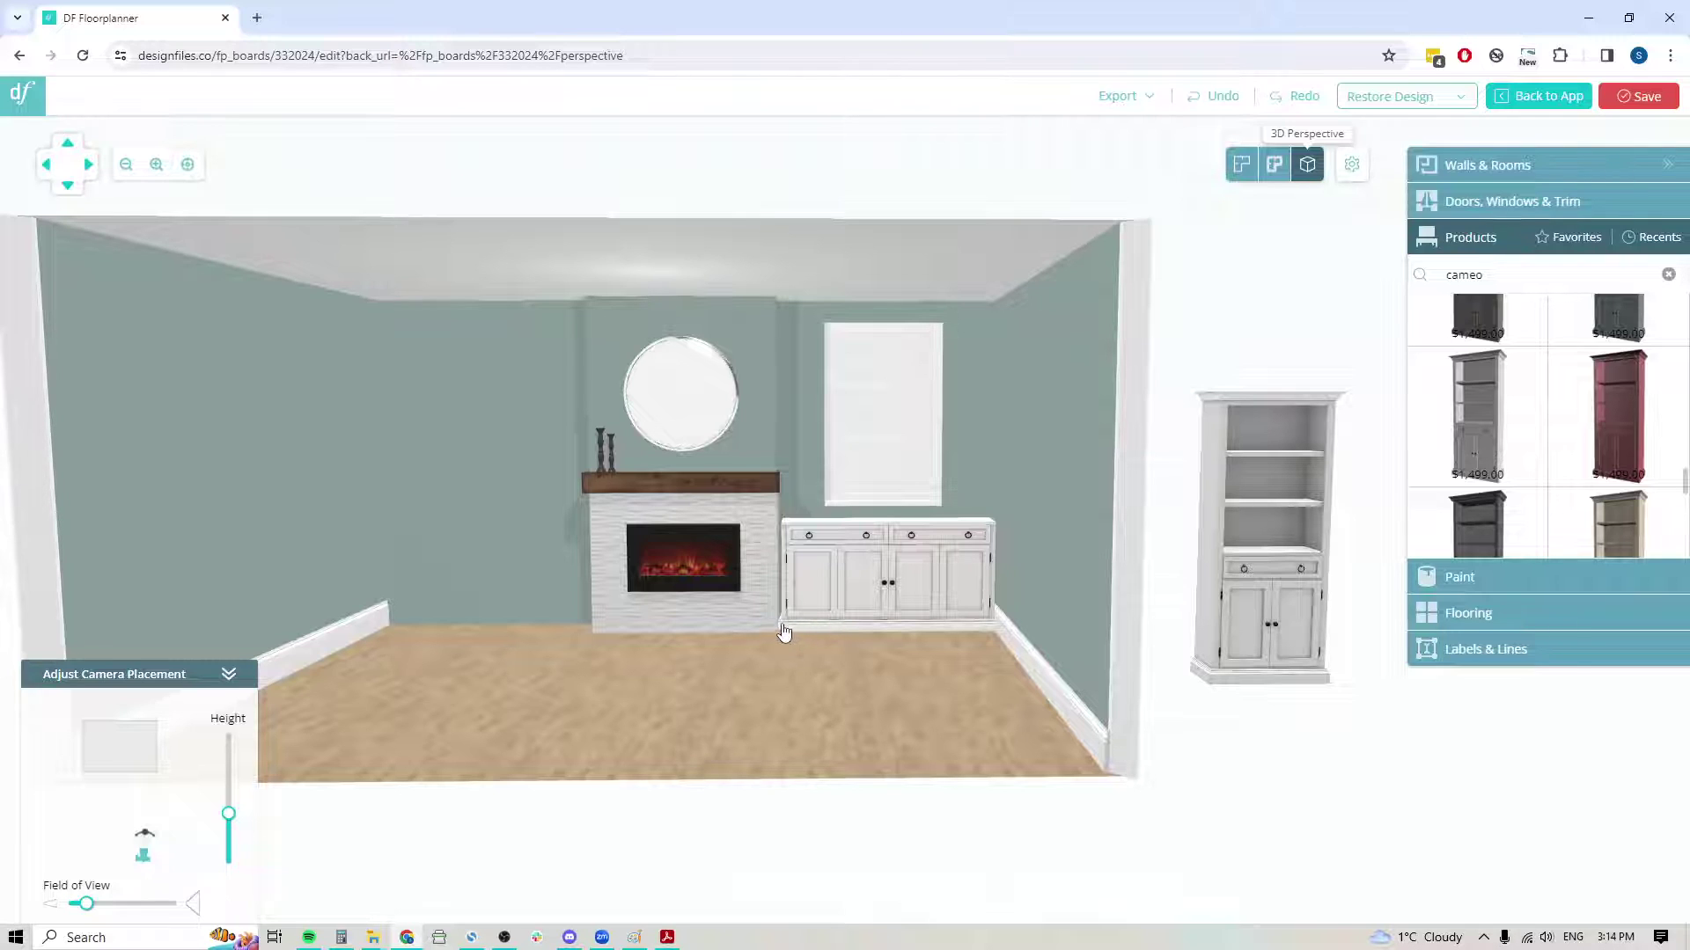
# - Widen the media console to 74 inches and check in 3D how it fits between the fireplace and the side wall
pyautogui.click(862, 567)
pyautogui.scroll(-3, 1516, 440)
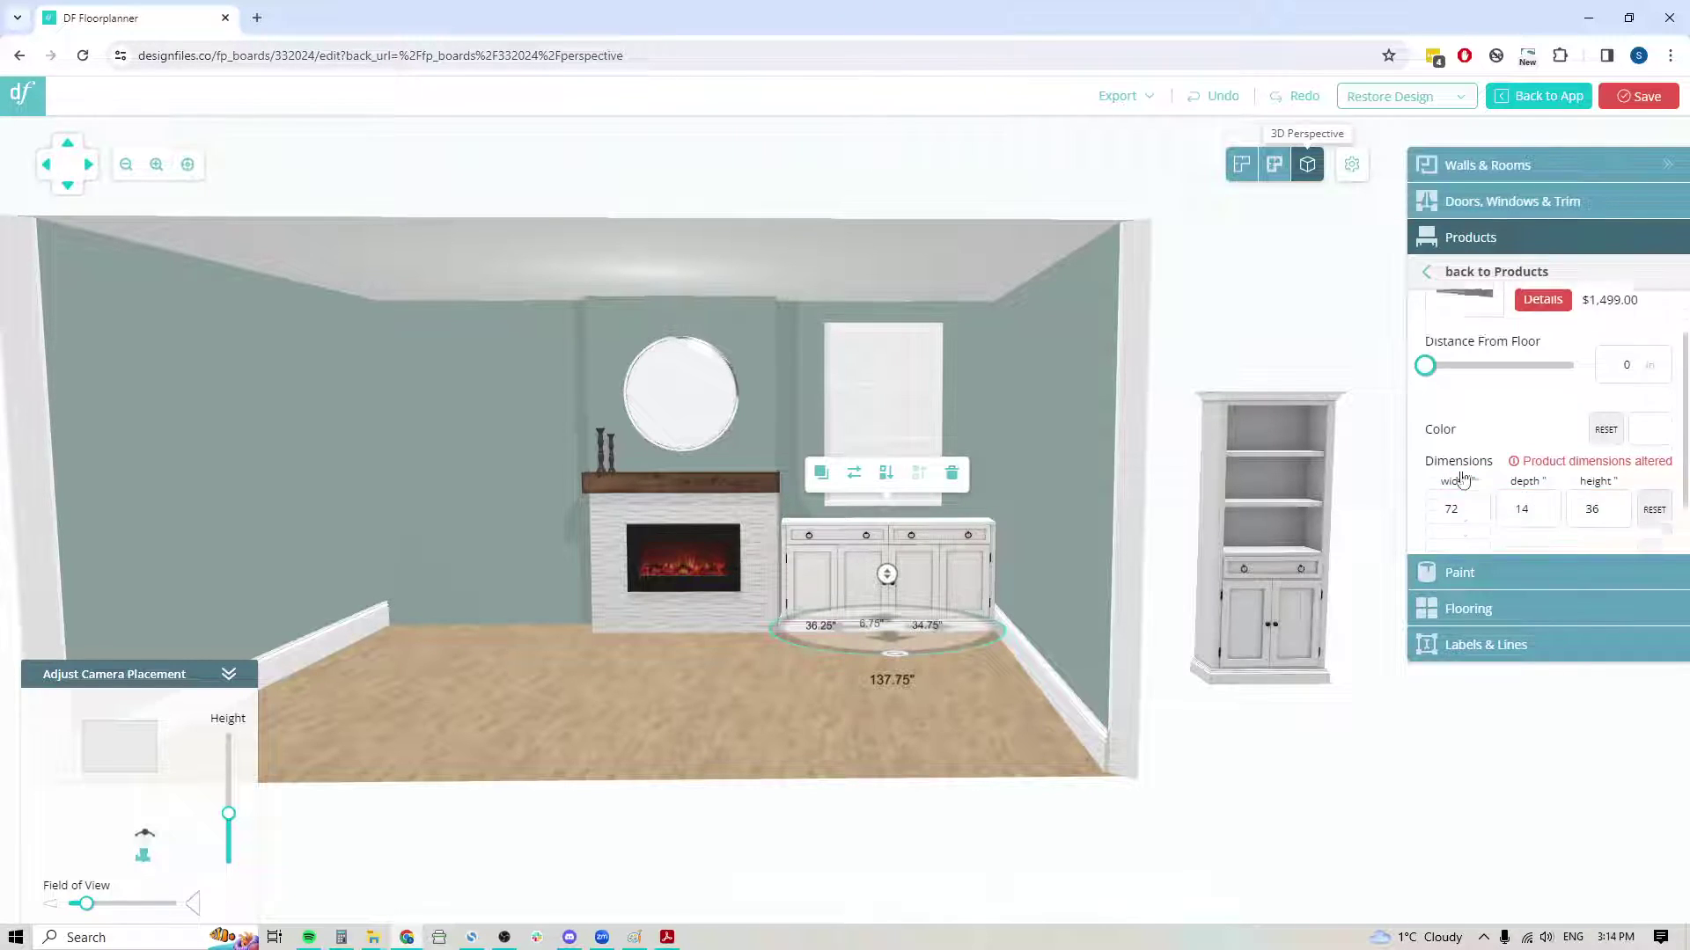
pyautogui.click(1482, 436)
pyautogui.click(1482, 436)
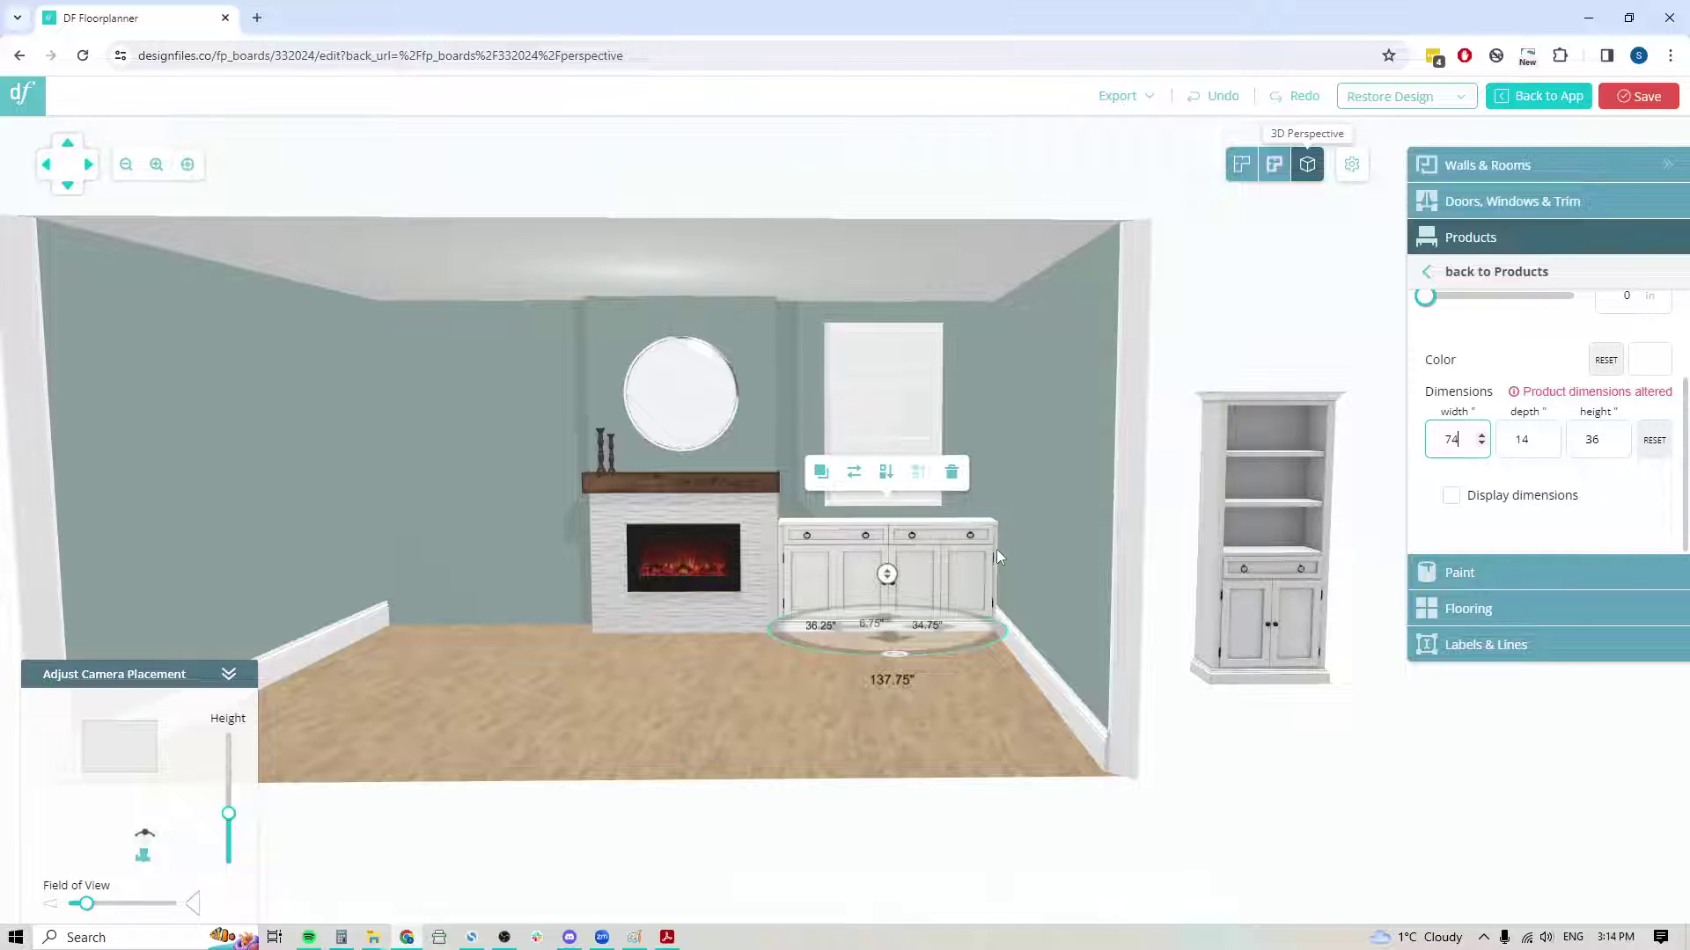
pyautogui.moveTo(887, 720); pyautogui.dragTo(800, 669)
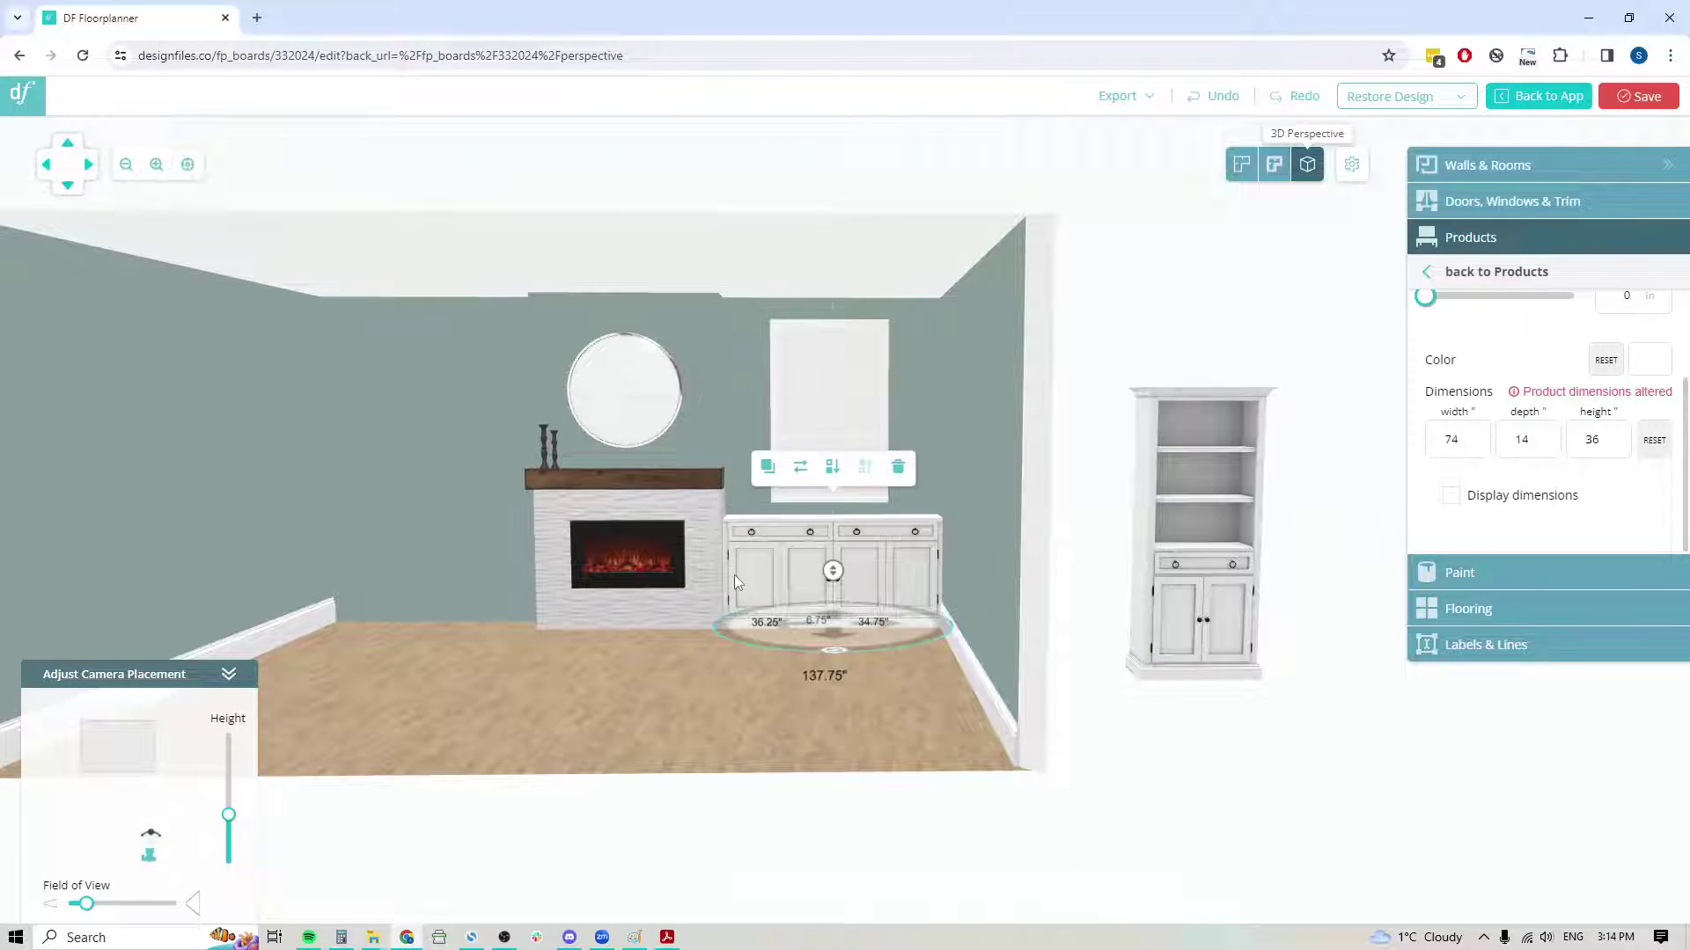
pyautogui.click(694, 757)
pyautogui.moveTo(678, 687)
pyautogui.mouseDown()
pyautogui.moveTo(758, 661)
pyautogui.moveTo(817, 732)
pyautogui.mouseUp()
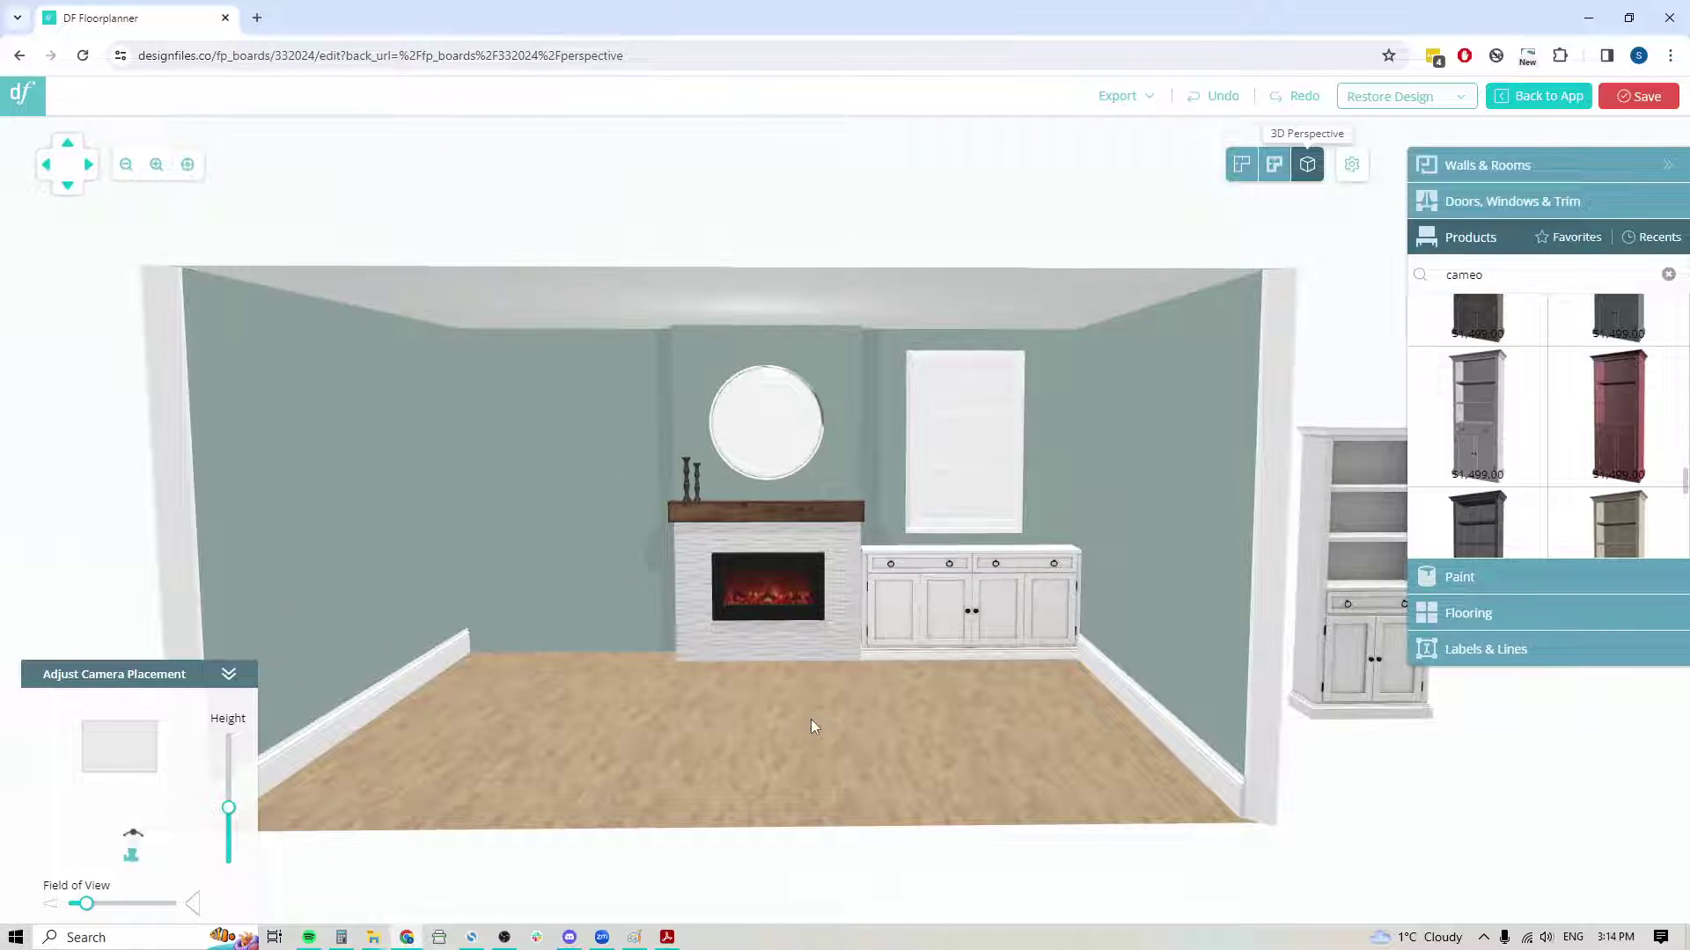
# - Bring the Cameo bookcase back into the room and position it directly left of the fireplace, near the back wall
pyautogui.click(1241, 166)
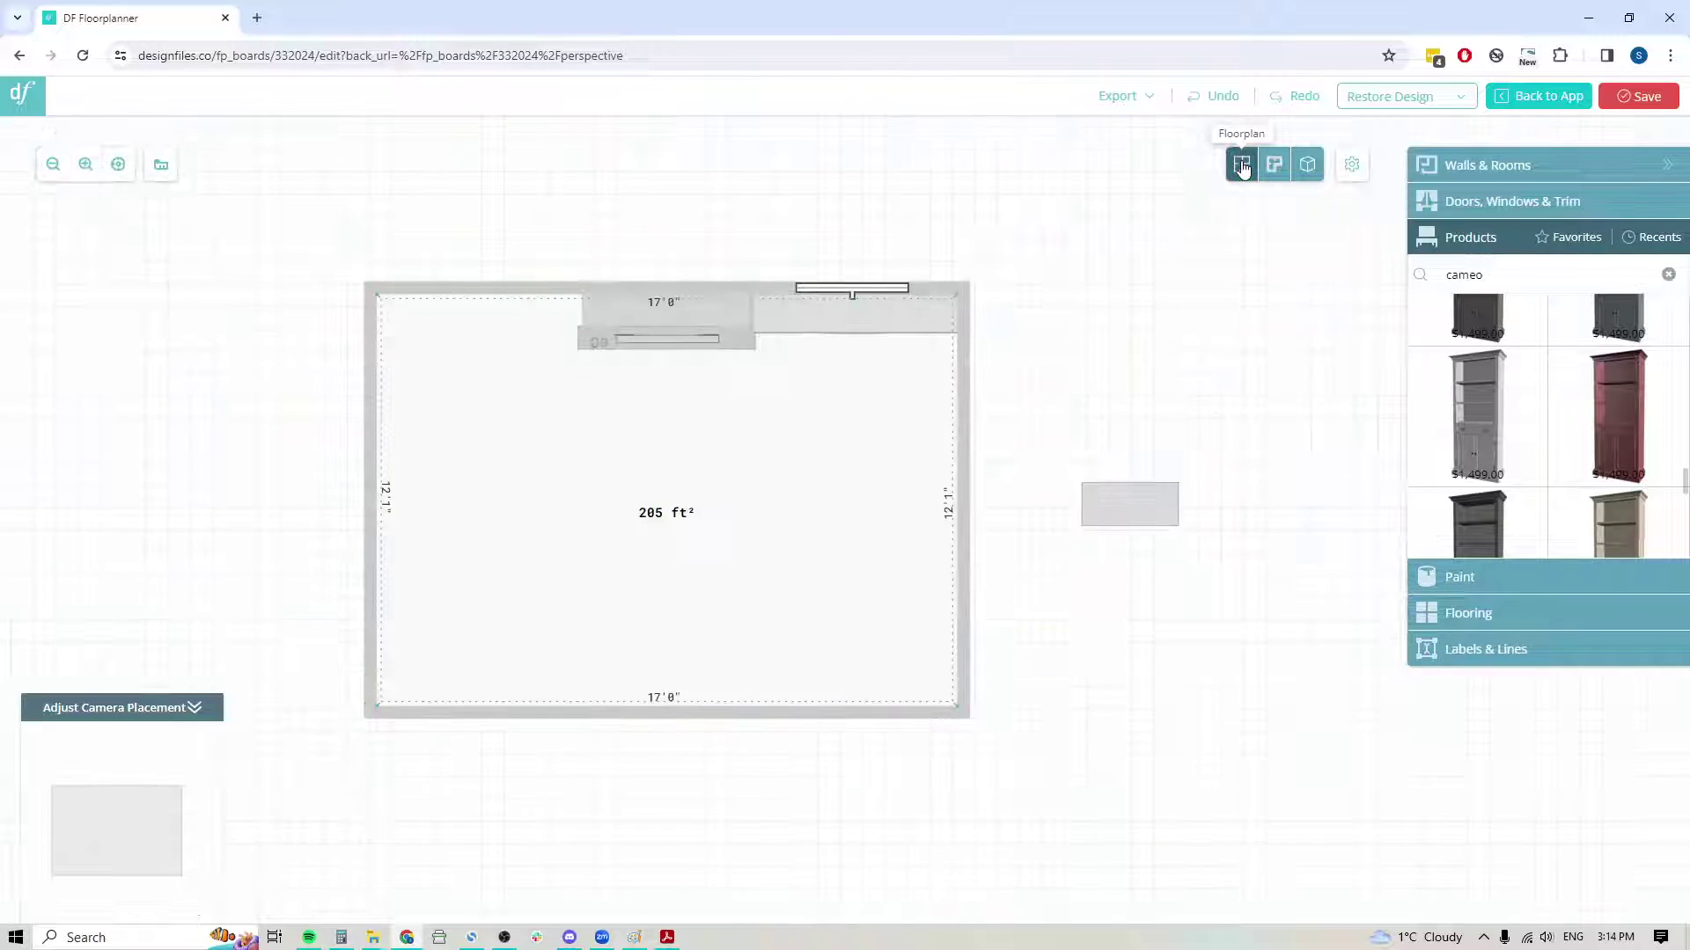
pyautogui.click(1135, 503)
pyautogui.moveTo(1135, 504); pyautogui.dragTo(540, 439)
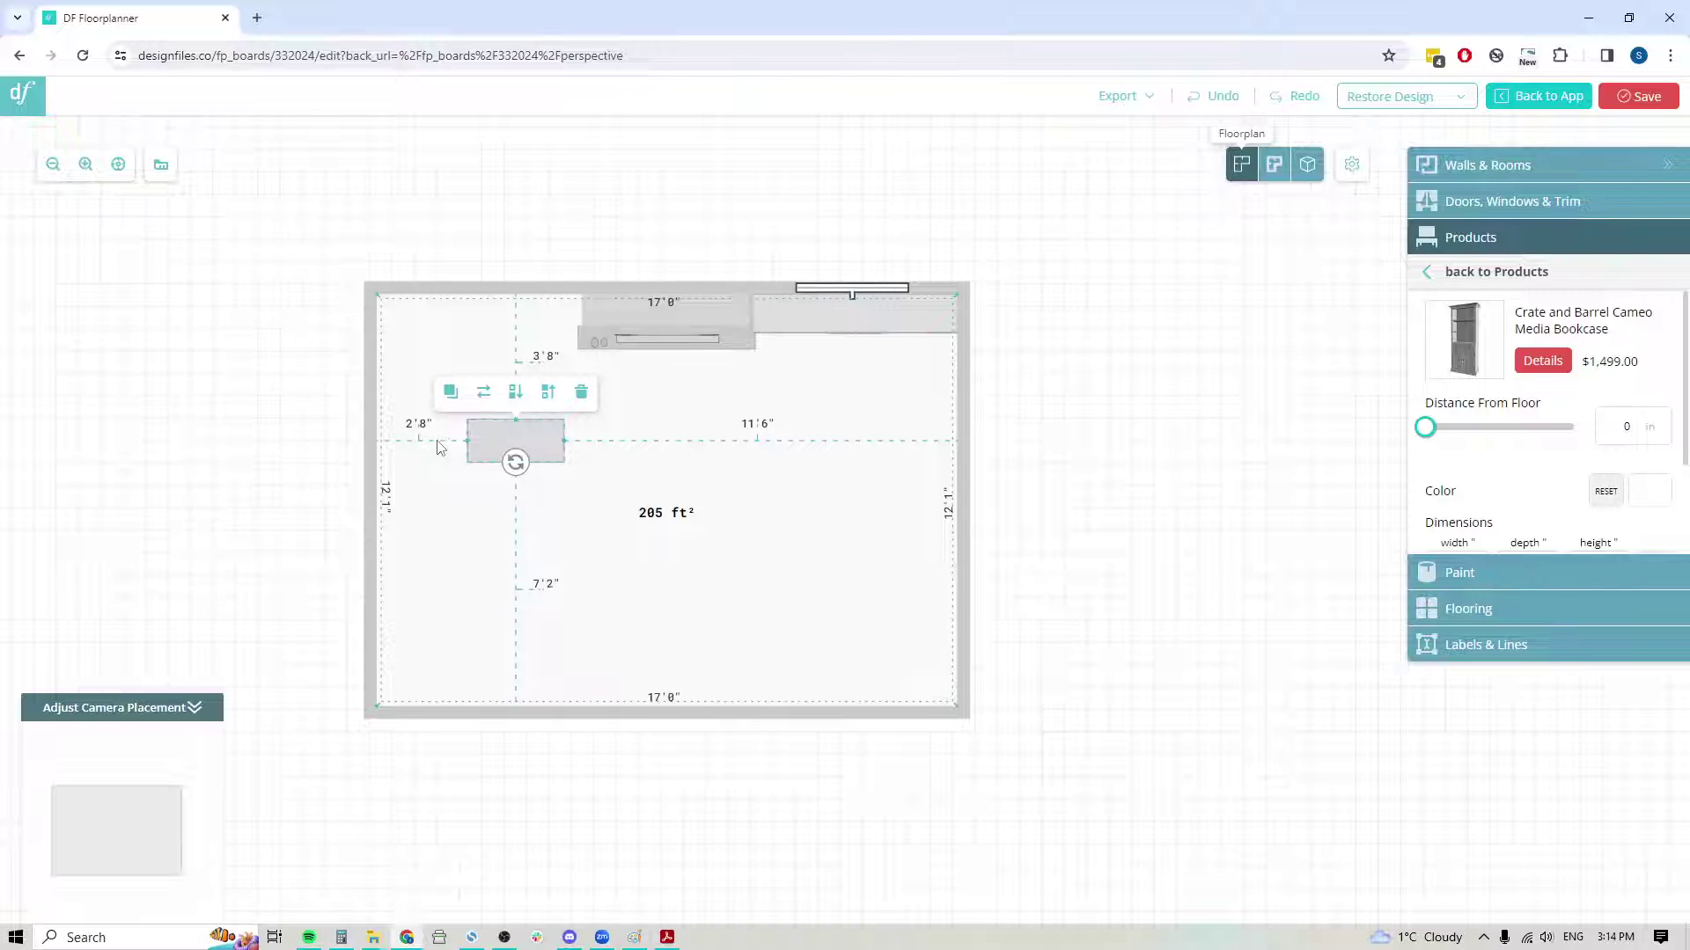
pyautogui.scroll(-2, 1514, 396)
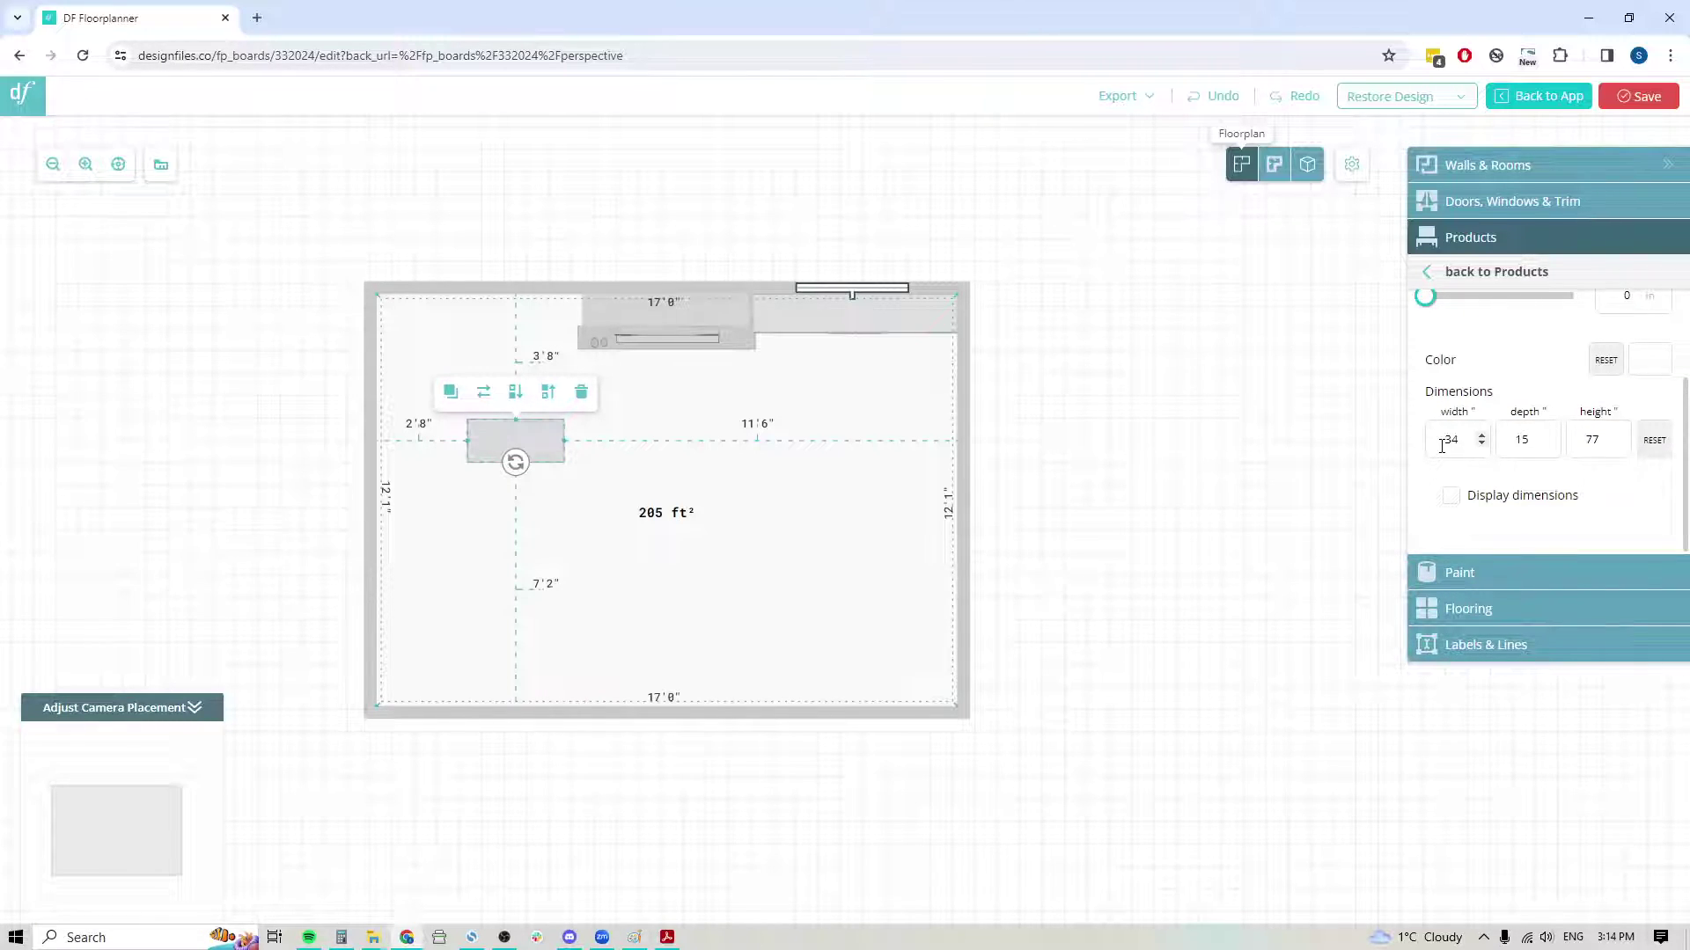
pyautogui.moveTo(558, 433); pyautogui.dragTo(570, 323)
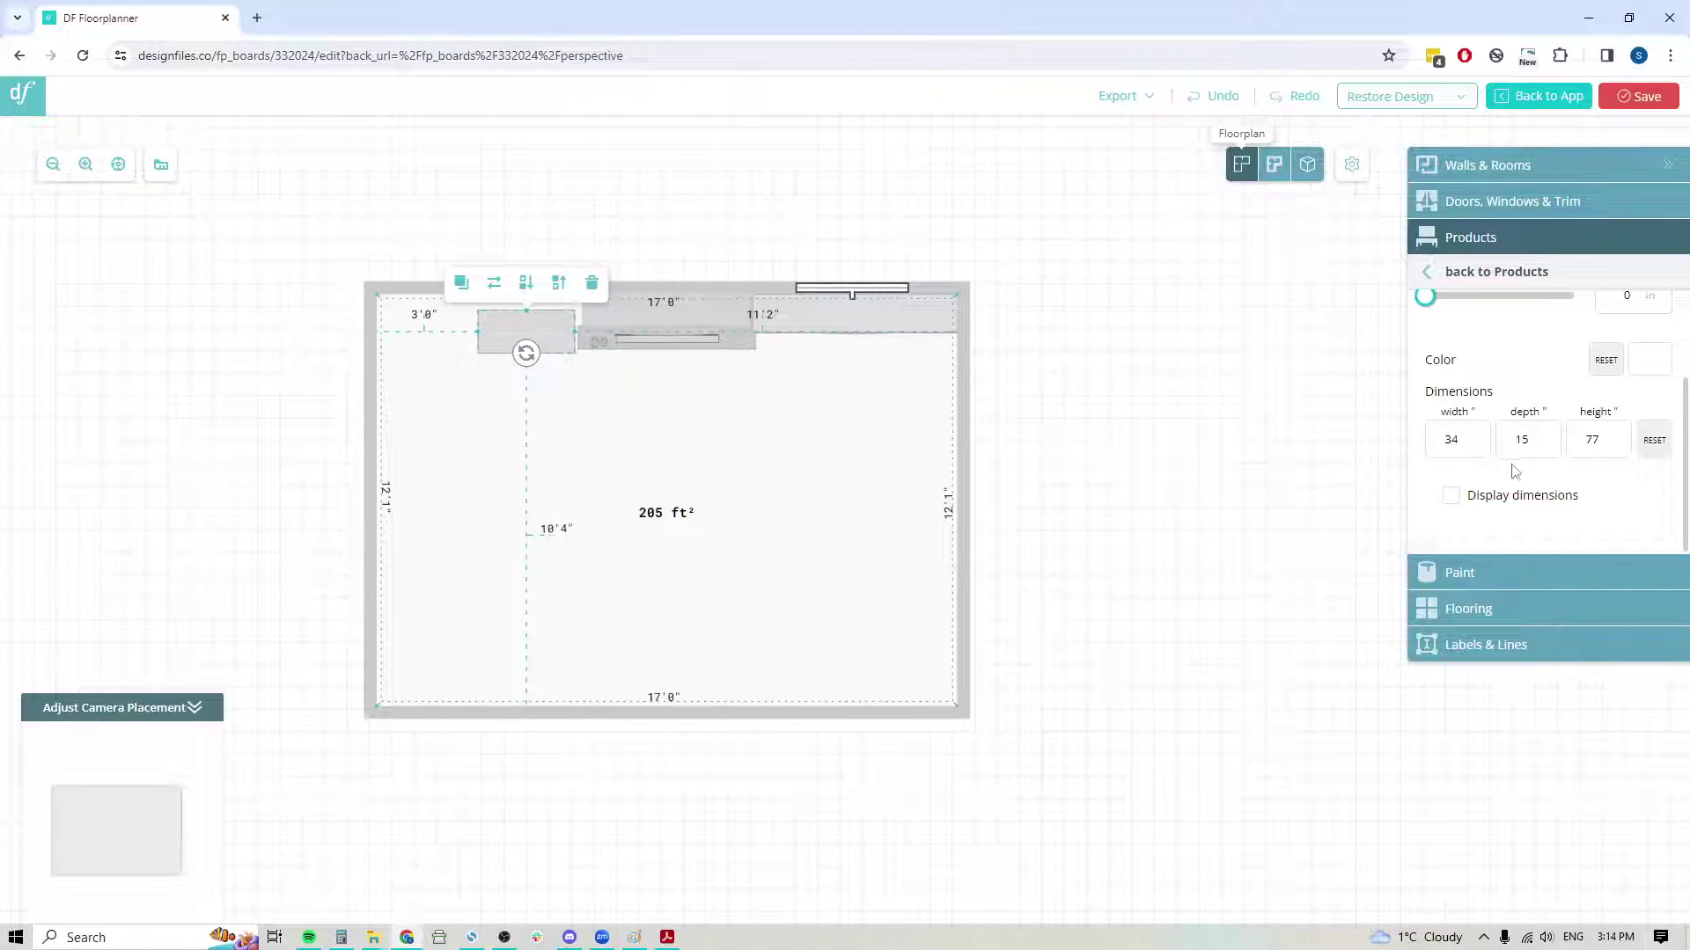
# - Resize the bookcase to 36 inches wide, 14 inches deep and 90 inches high
pyautogui.doubleClick(1437, 434)
pyautogui.write('36')
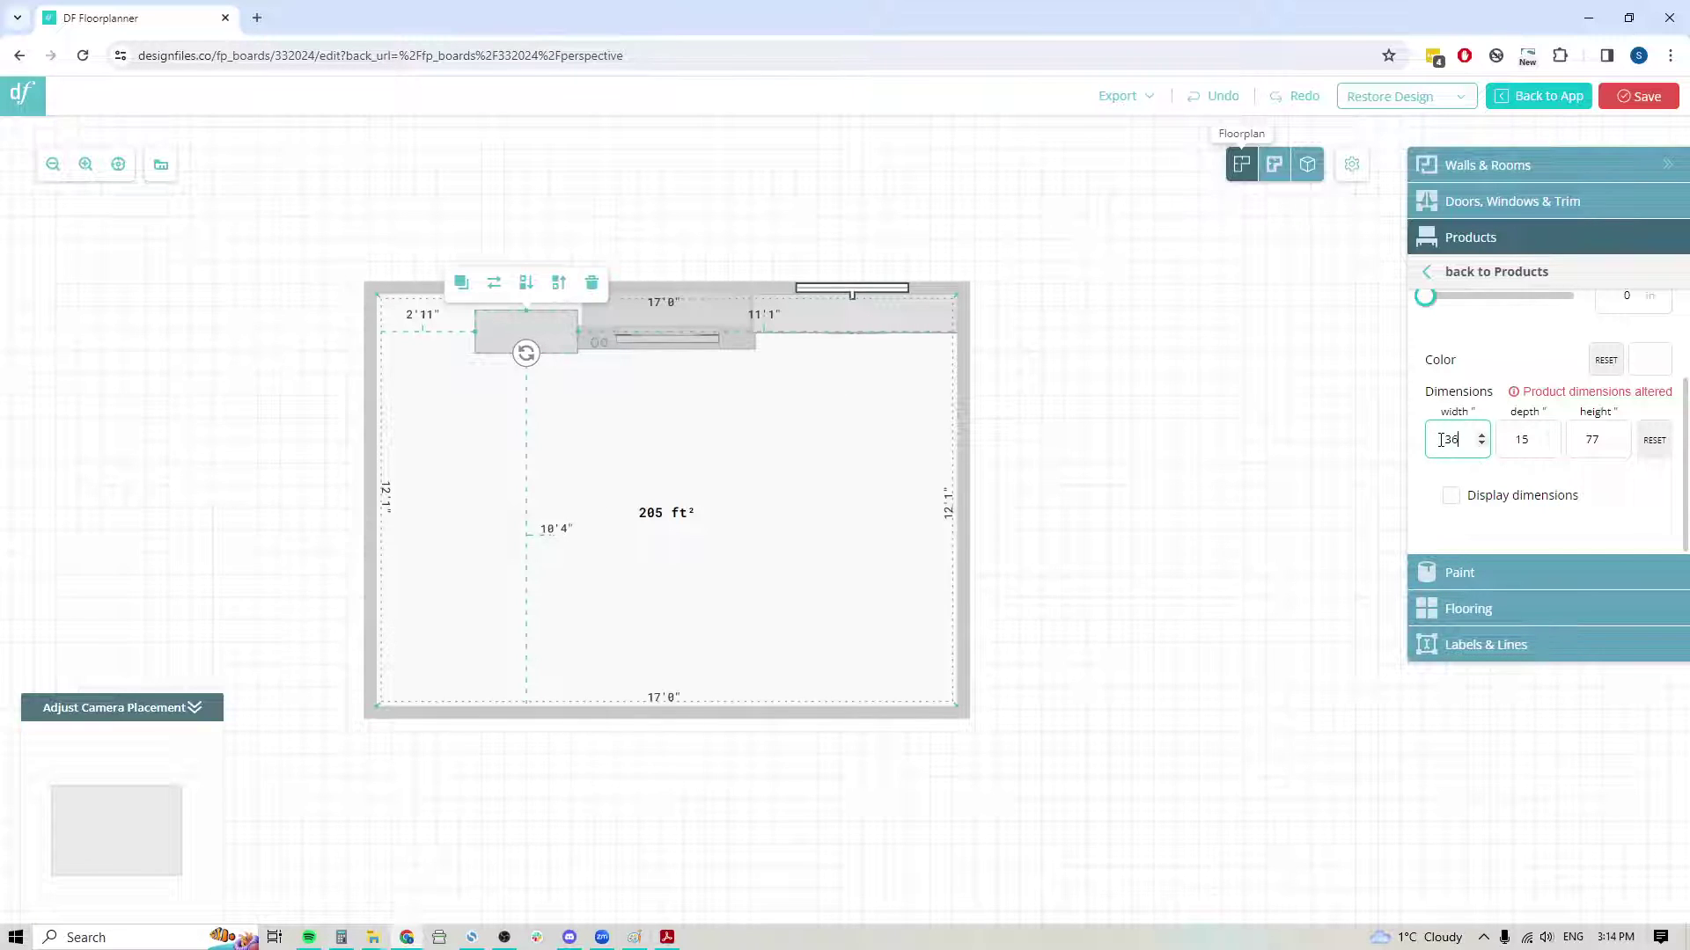
pyautogui.doubleClick(1535, 443)
pyautogui.write('14')
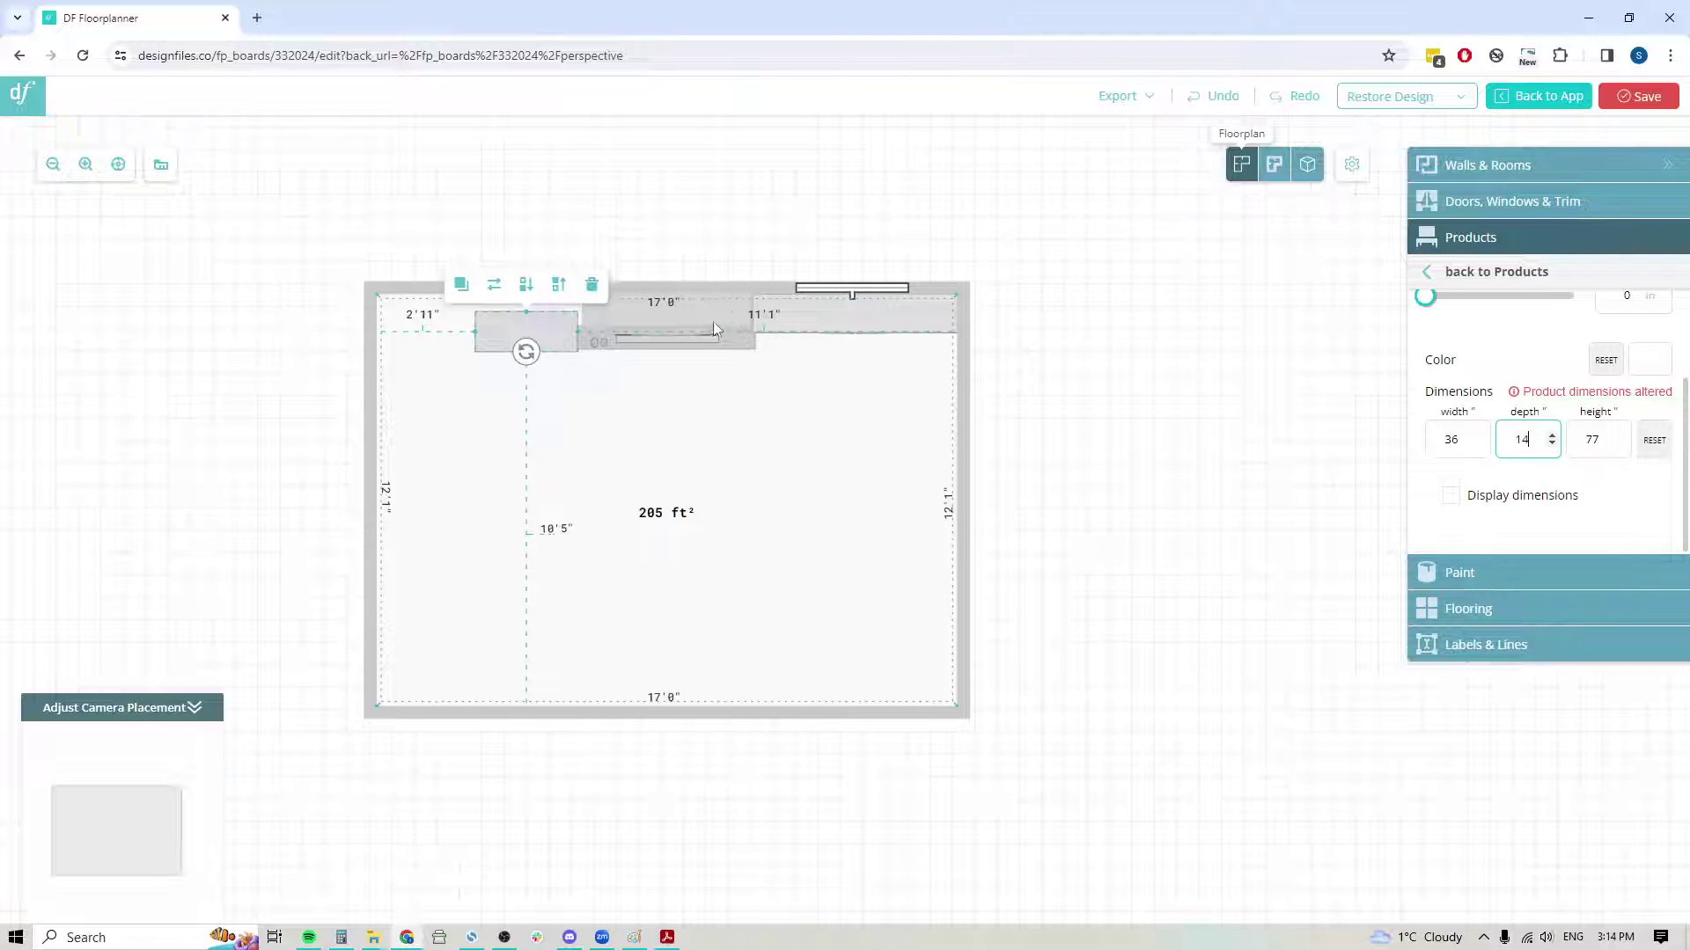
pyautogui.doubleClick(1608, 442)
pyautogui.write('90')
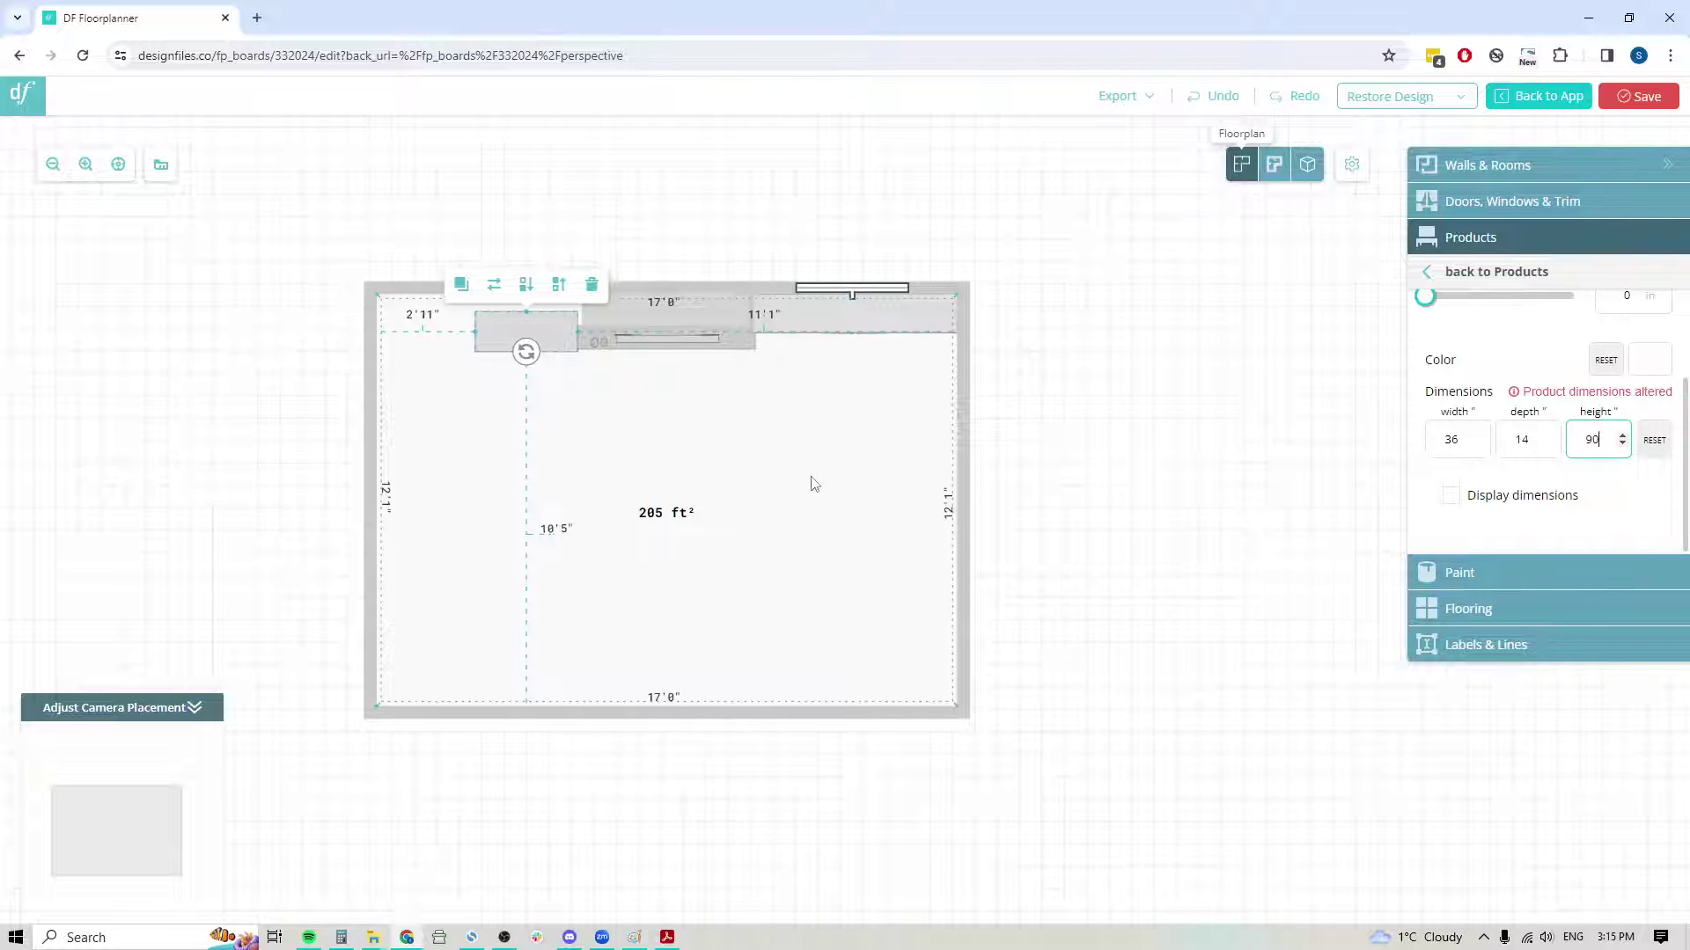
# - Place the bookcase flush against the back wall, right beside the fireplace
pyautogui.click(558, 381)
pyautogui.click(508, 330)
pyautogui.moveTo(508, 330); pyautogui.dragTo(548, 315)
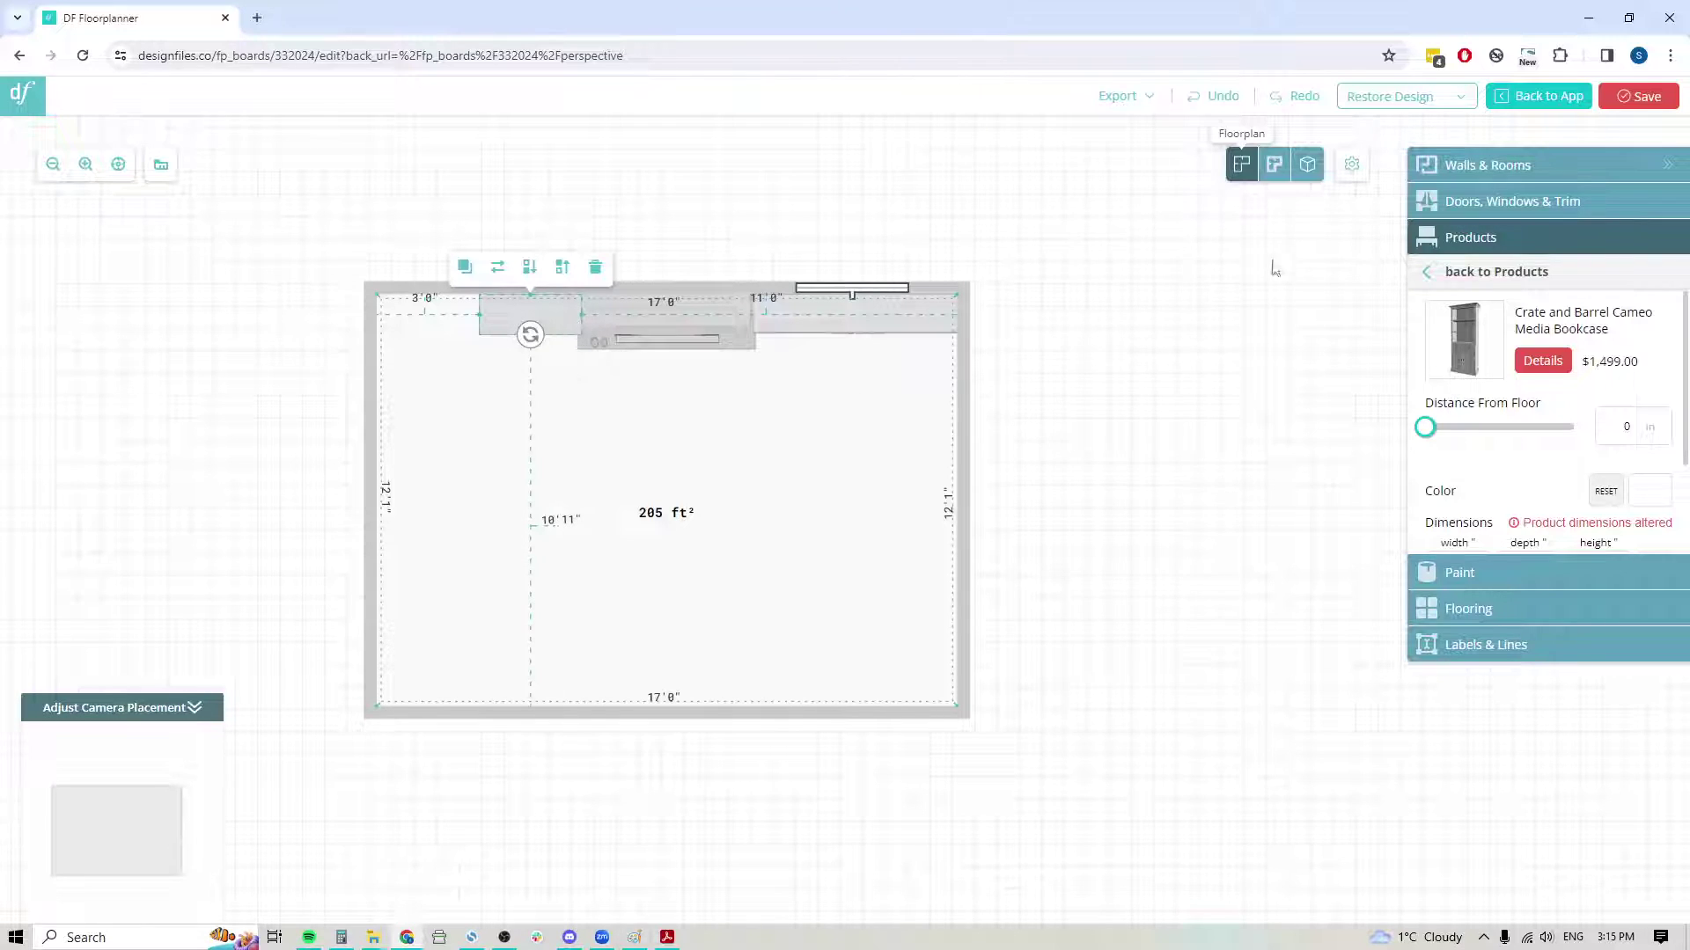
# - Duplicate the bookcase and fit the copy against the back wall in the room's left corner
pyautogui.click(463, 273)
pyautogui.moveTo(434, 376); pyautogui.dragTo(426, 322)
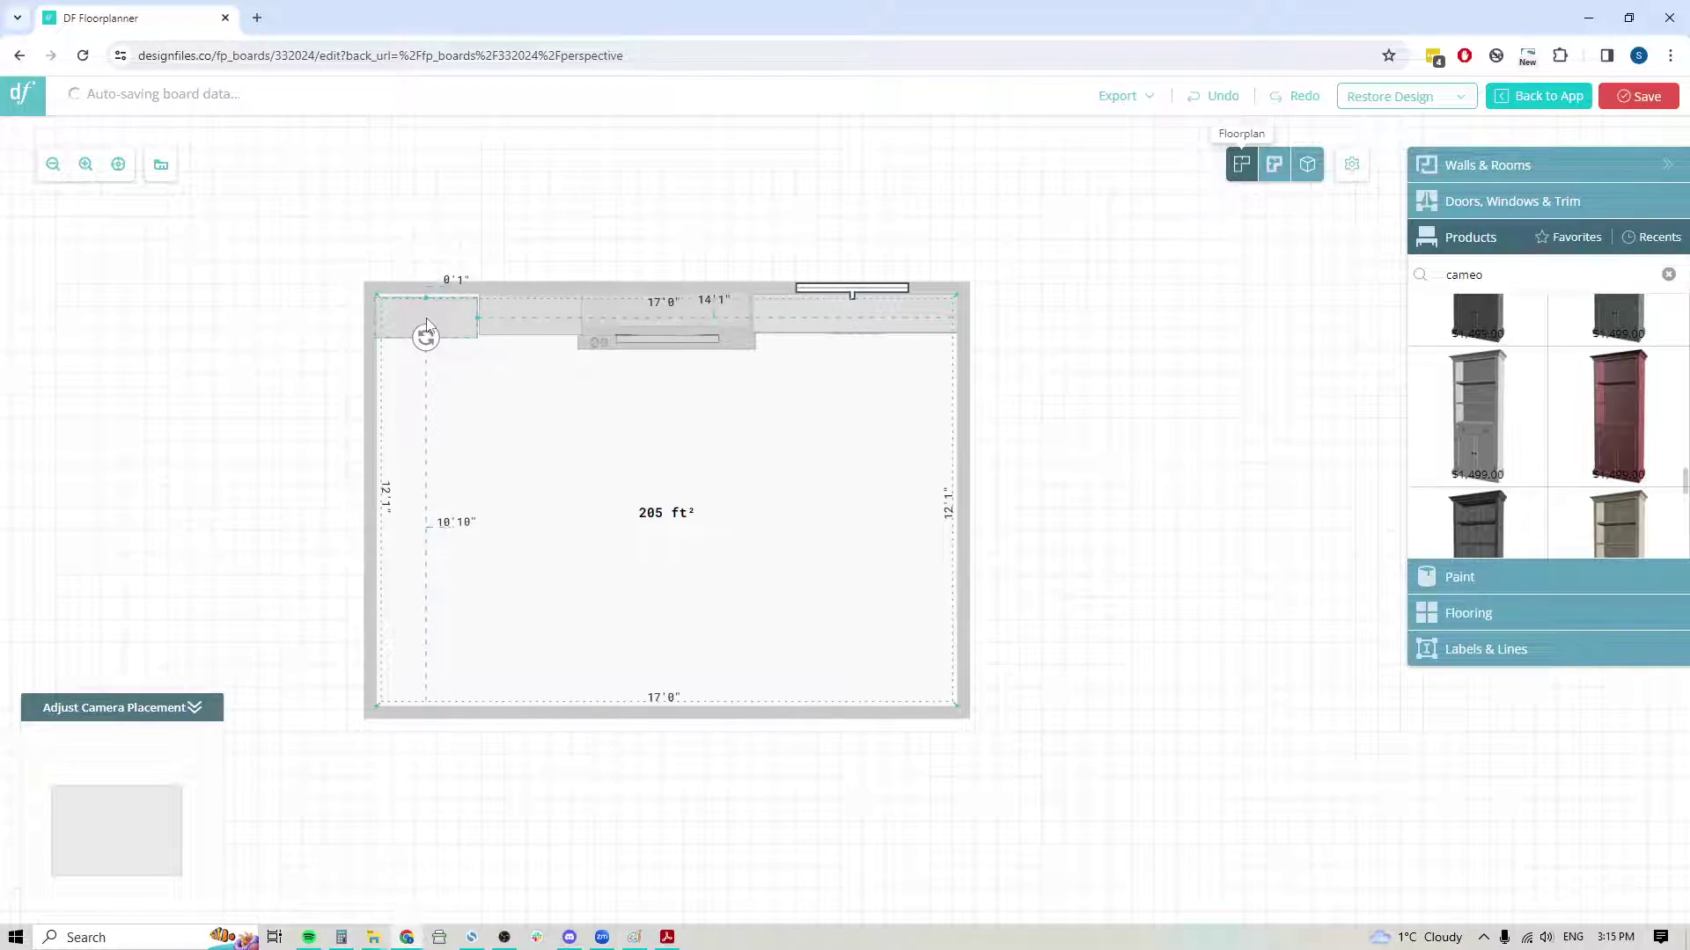
pyautogui.click(426, 319)
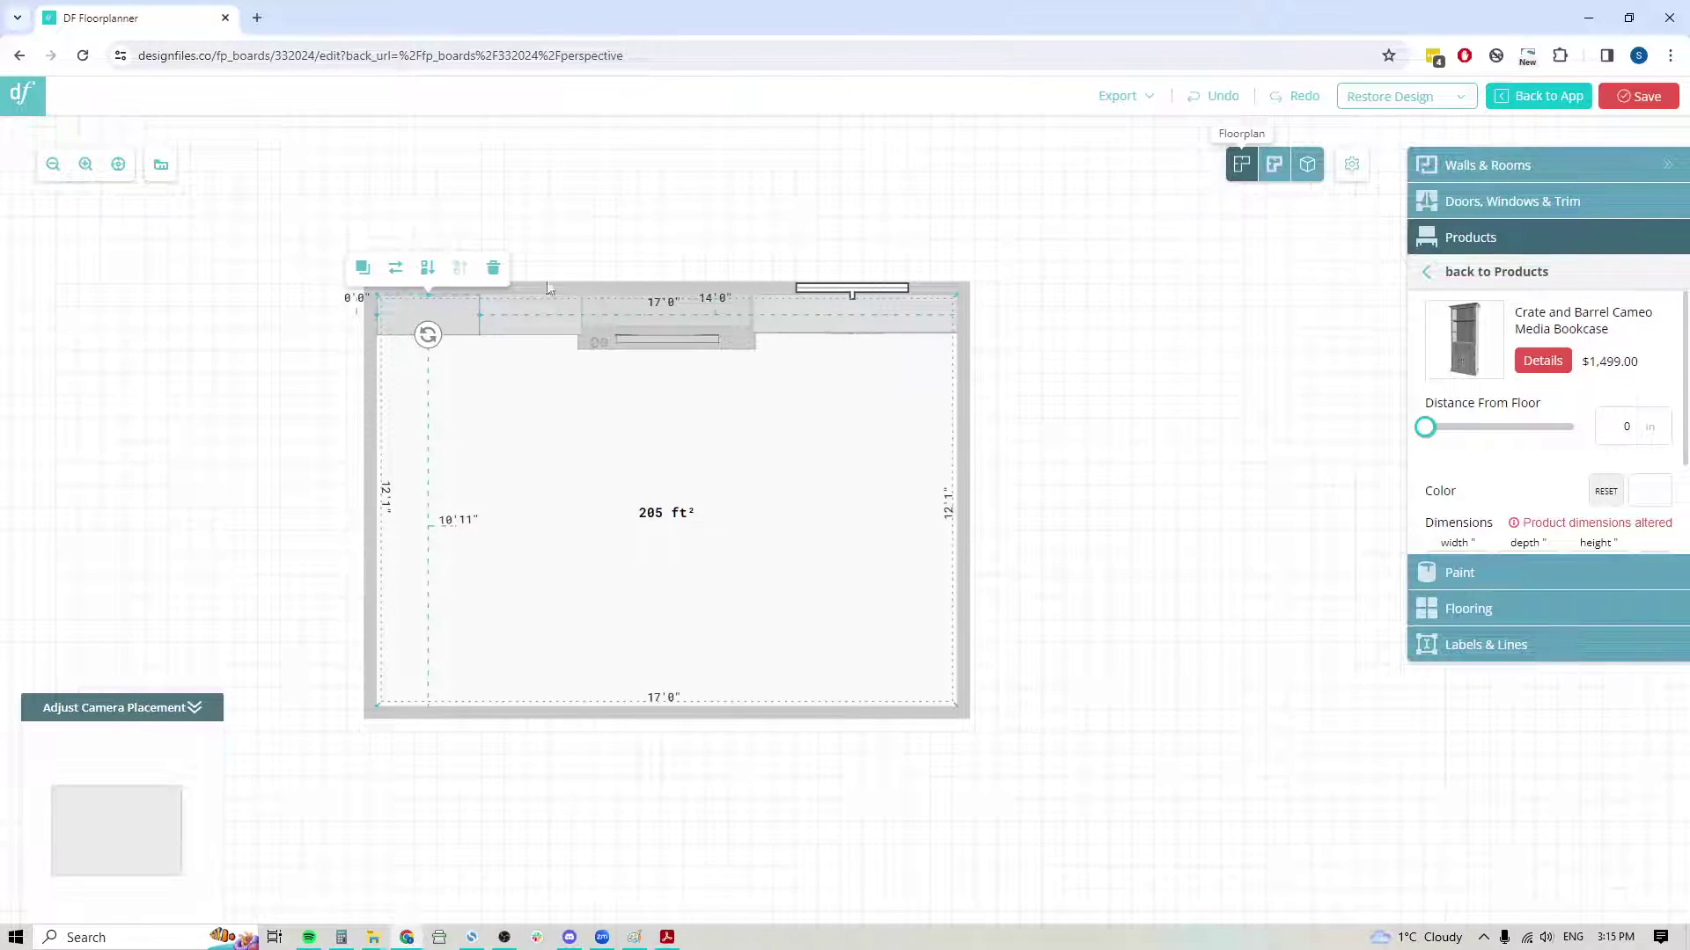
# - Set the width of the bookcase in the left corner to 42 inches in the 3D view
pyautogui.click(1308, 165)
pyautogui.moveTo(732, 716); pyautogui.dragTo(1038, 718)
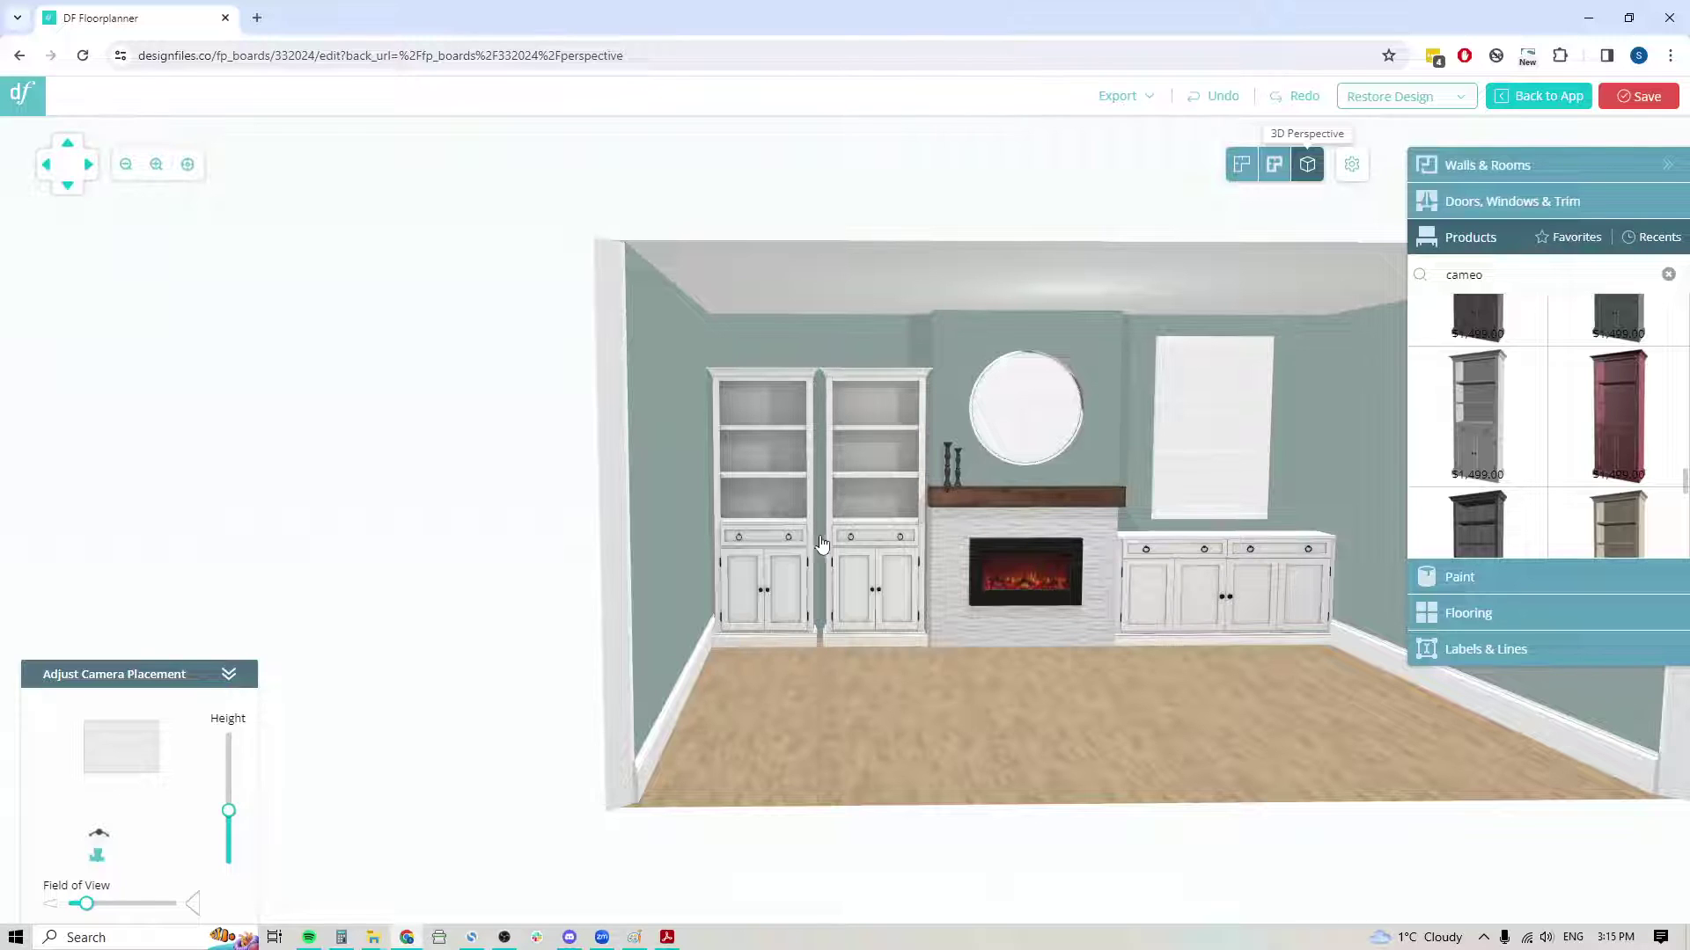
pyautogui.click(762, 582)
pyautogui.scroll(-2, 1464, 438)
pyautogui.moveTo(1464, 437); pyautogui.dragTo(1436, 457)
pyautogui.write('42')
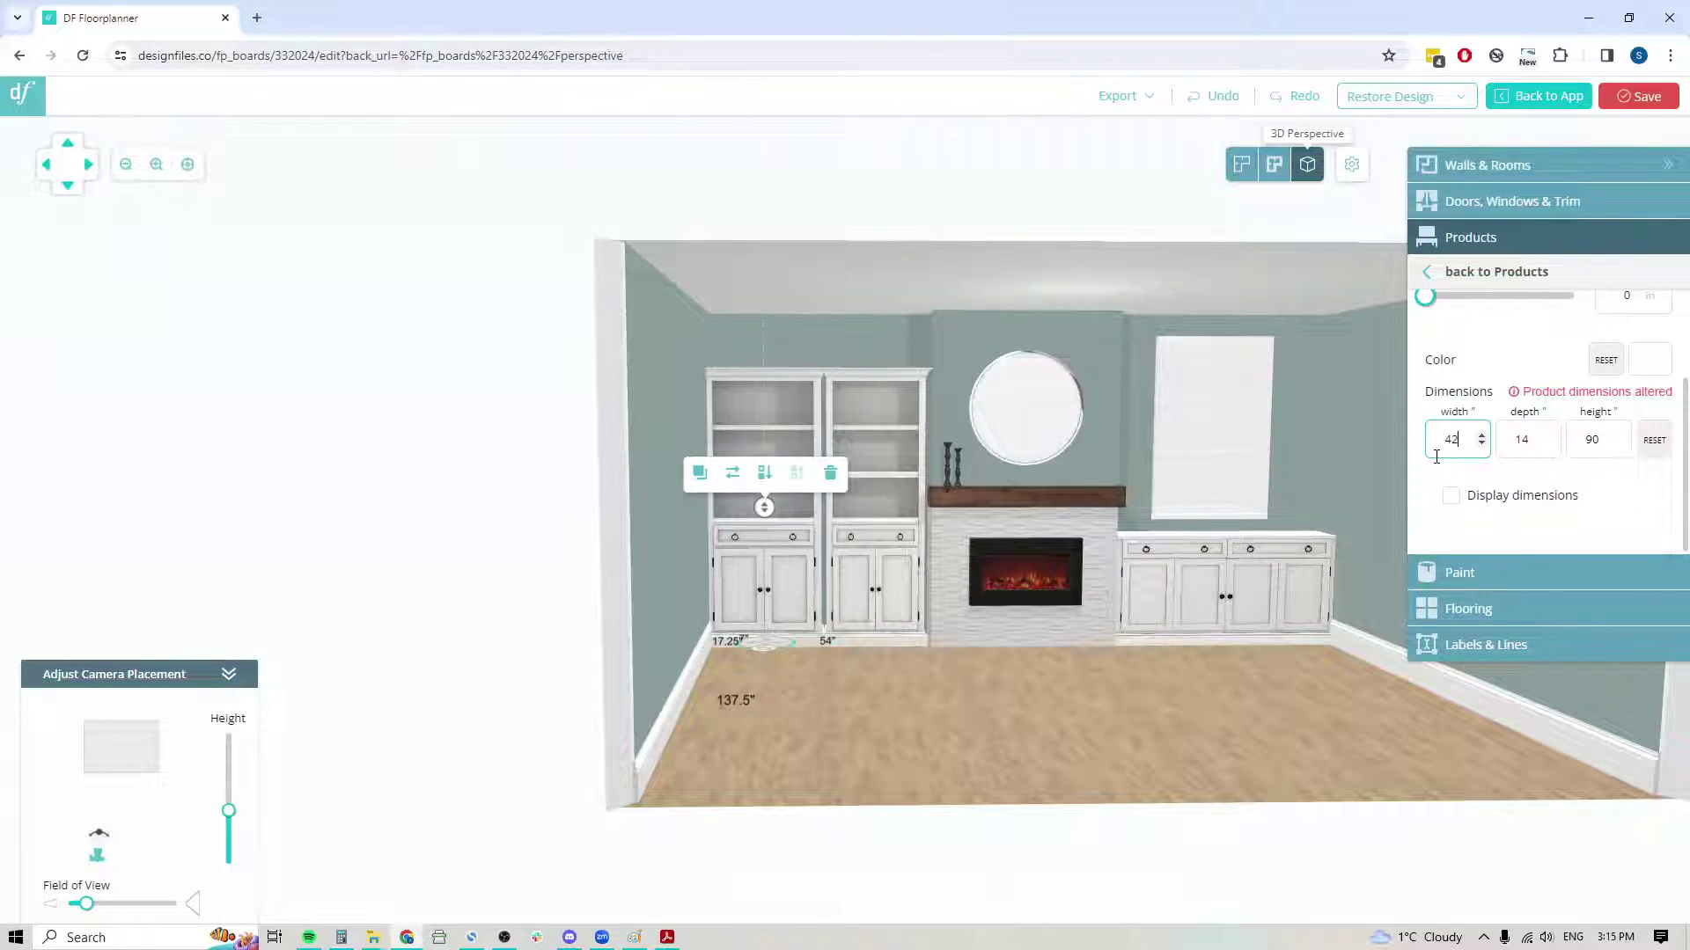
# - Set the width of the bookcase right beside the fireplace to 42 inches
pyautogui.click(896, 535)
pyautogui.scroll(-2, 1468, 471)
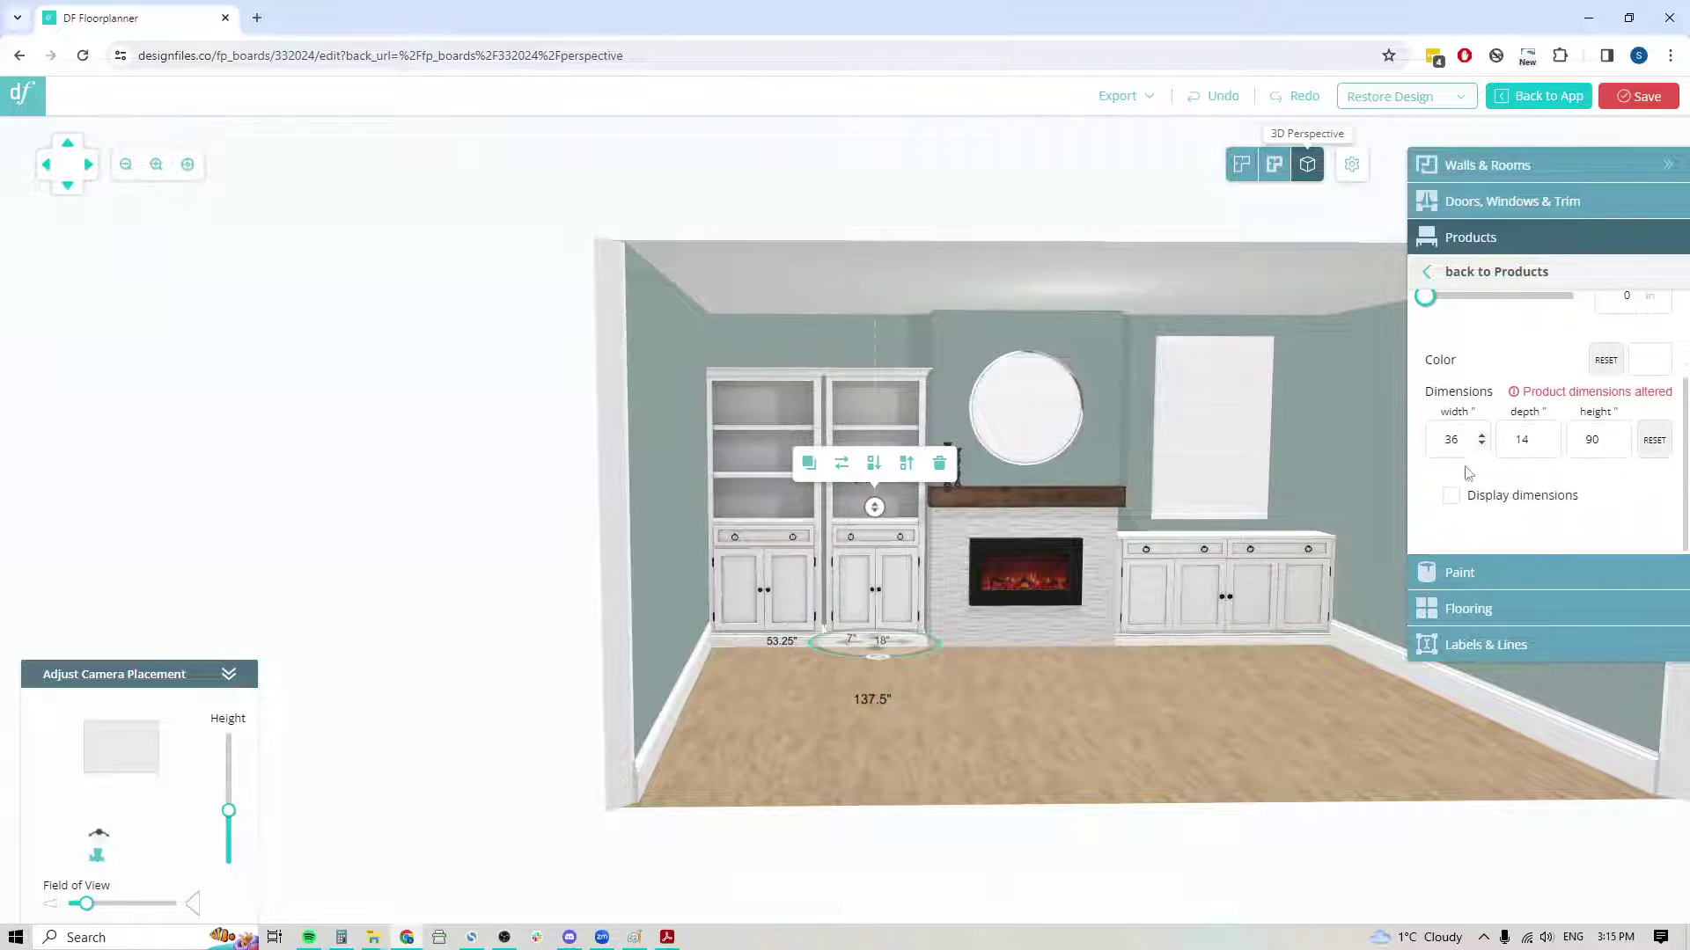
pyautogui.doubleClick(1452, 439)
pyautogui.write('42')
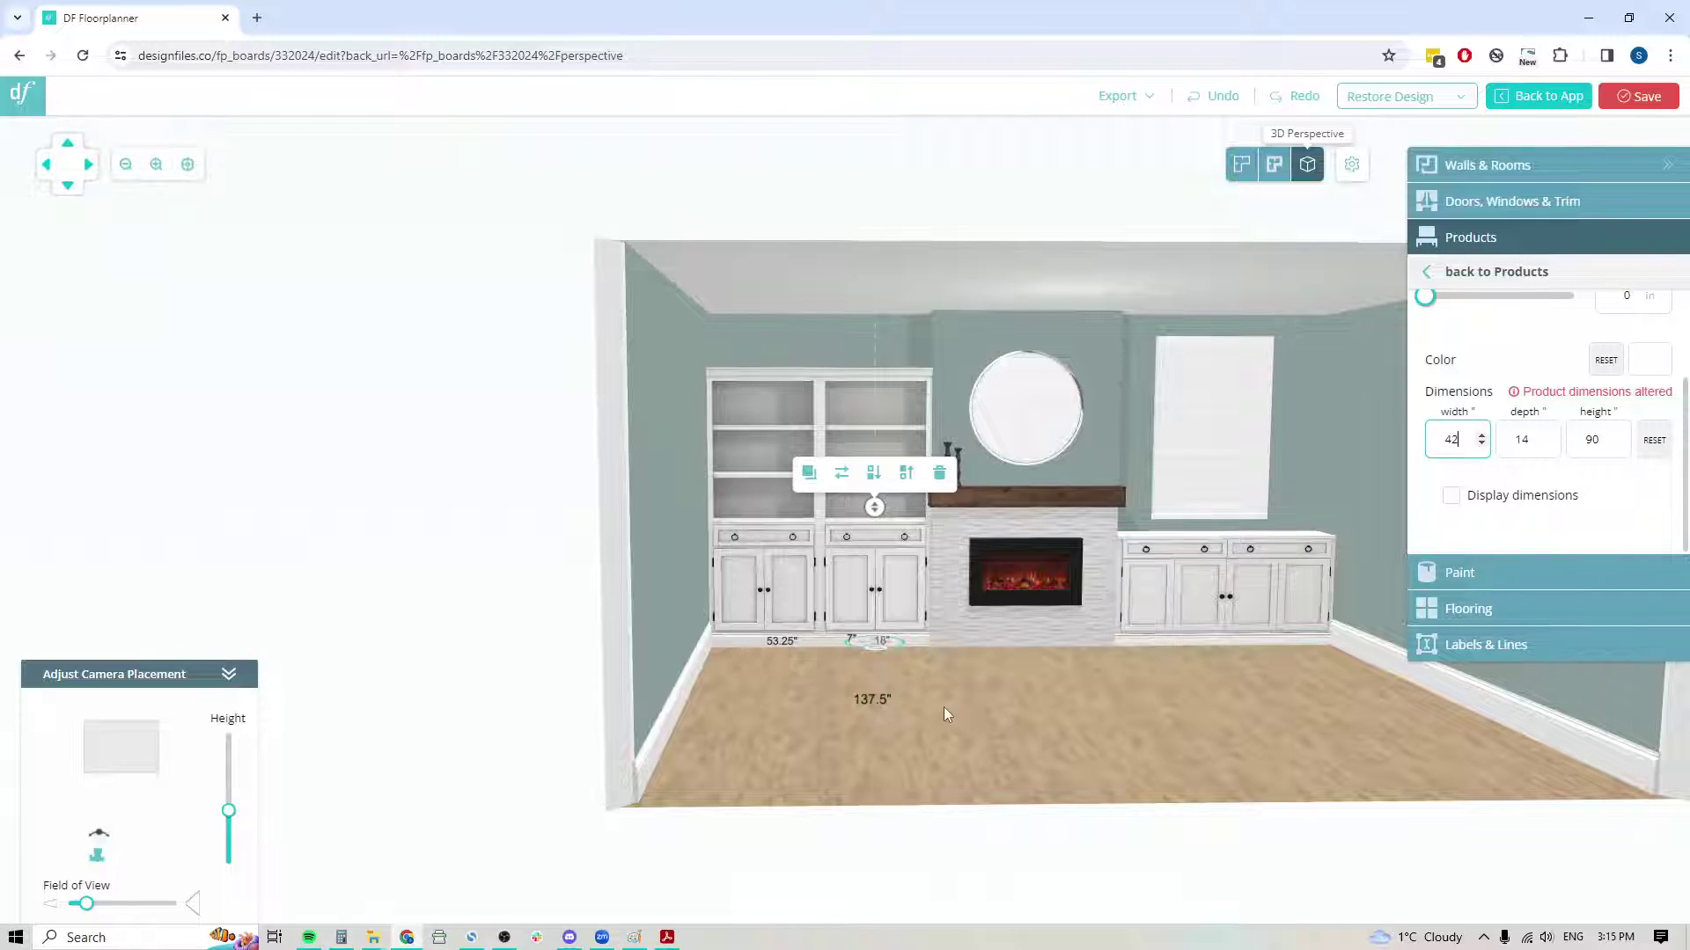
# - Nudge the corner bookcase and the fireplace-side bookcase slightly right so both fit between the side wall and the fireplace
pyautogui.click(734, 562)
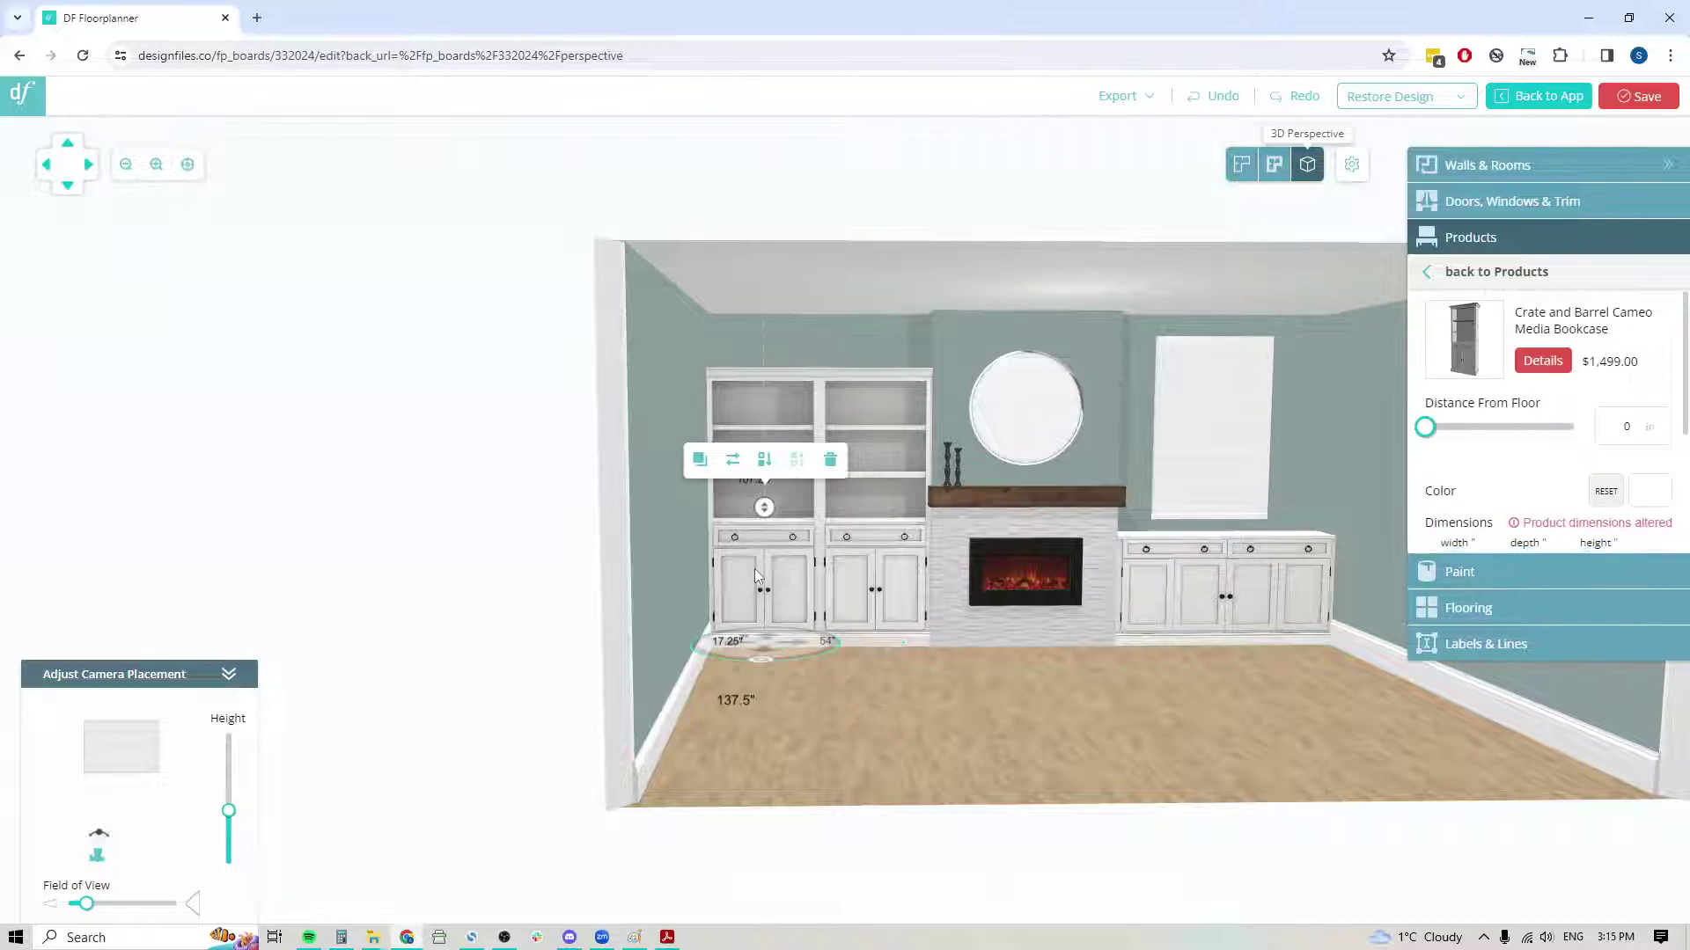
pyautogui.scroll(3, 795, 733)
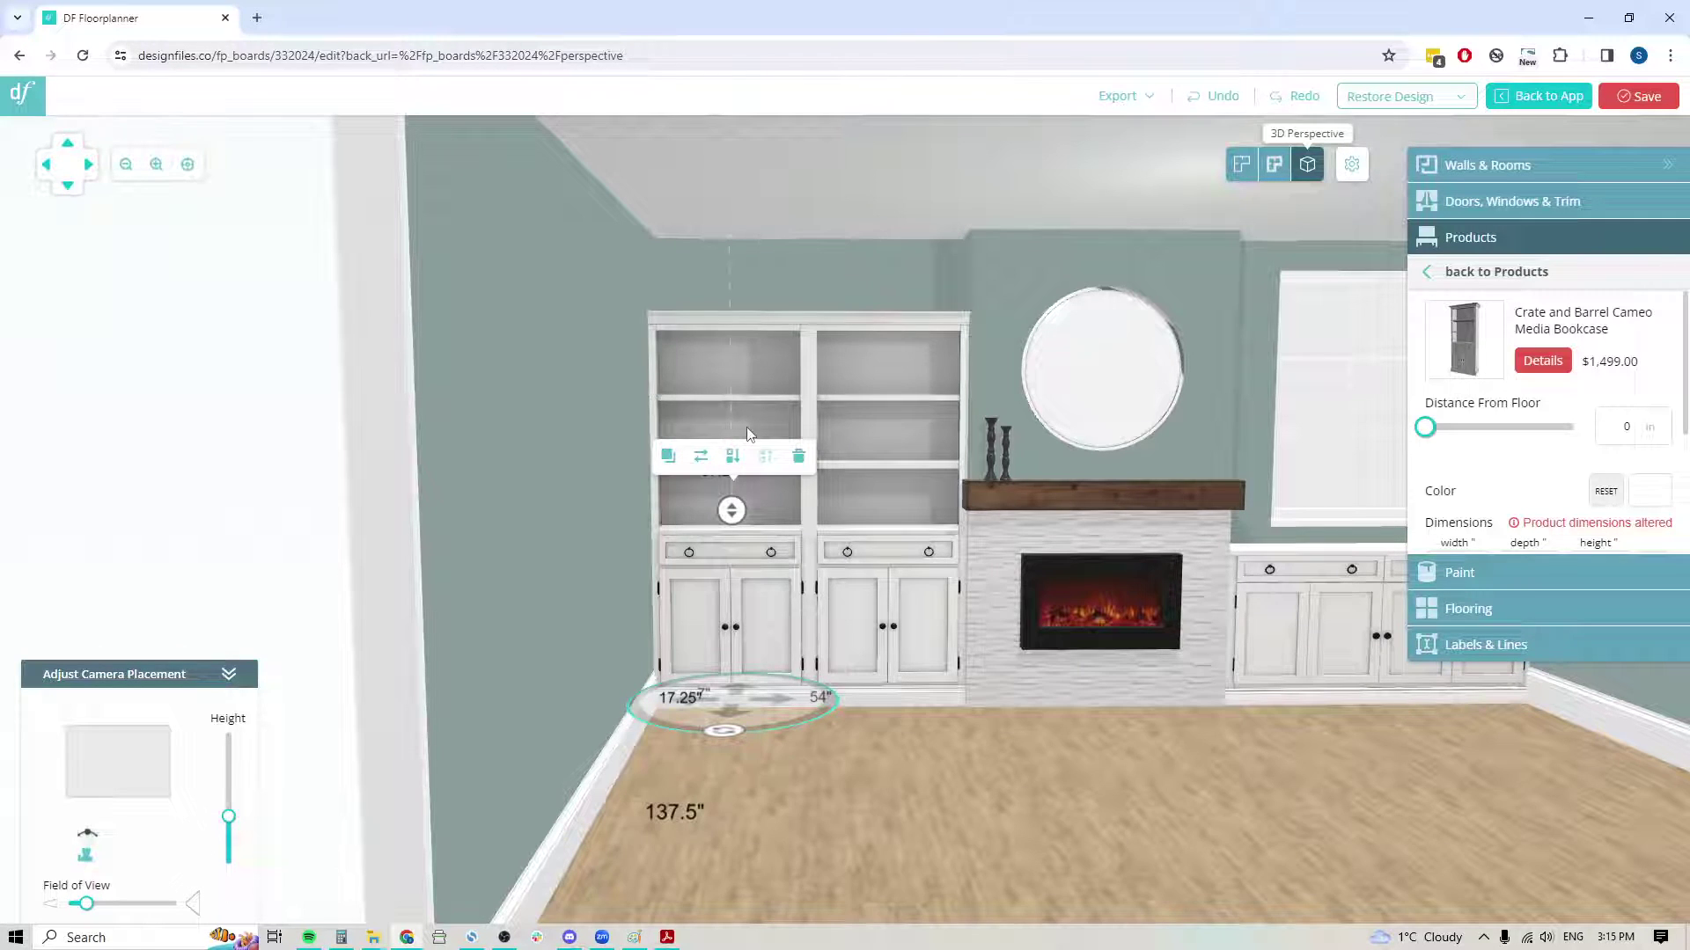
pyautogui.press('Right')
pyautogui.press('Right')
pyautogui.press('Right')
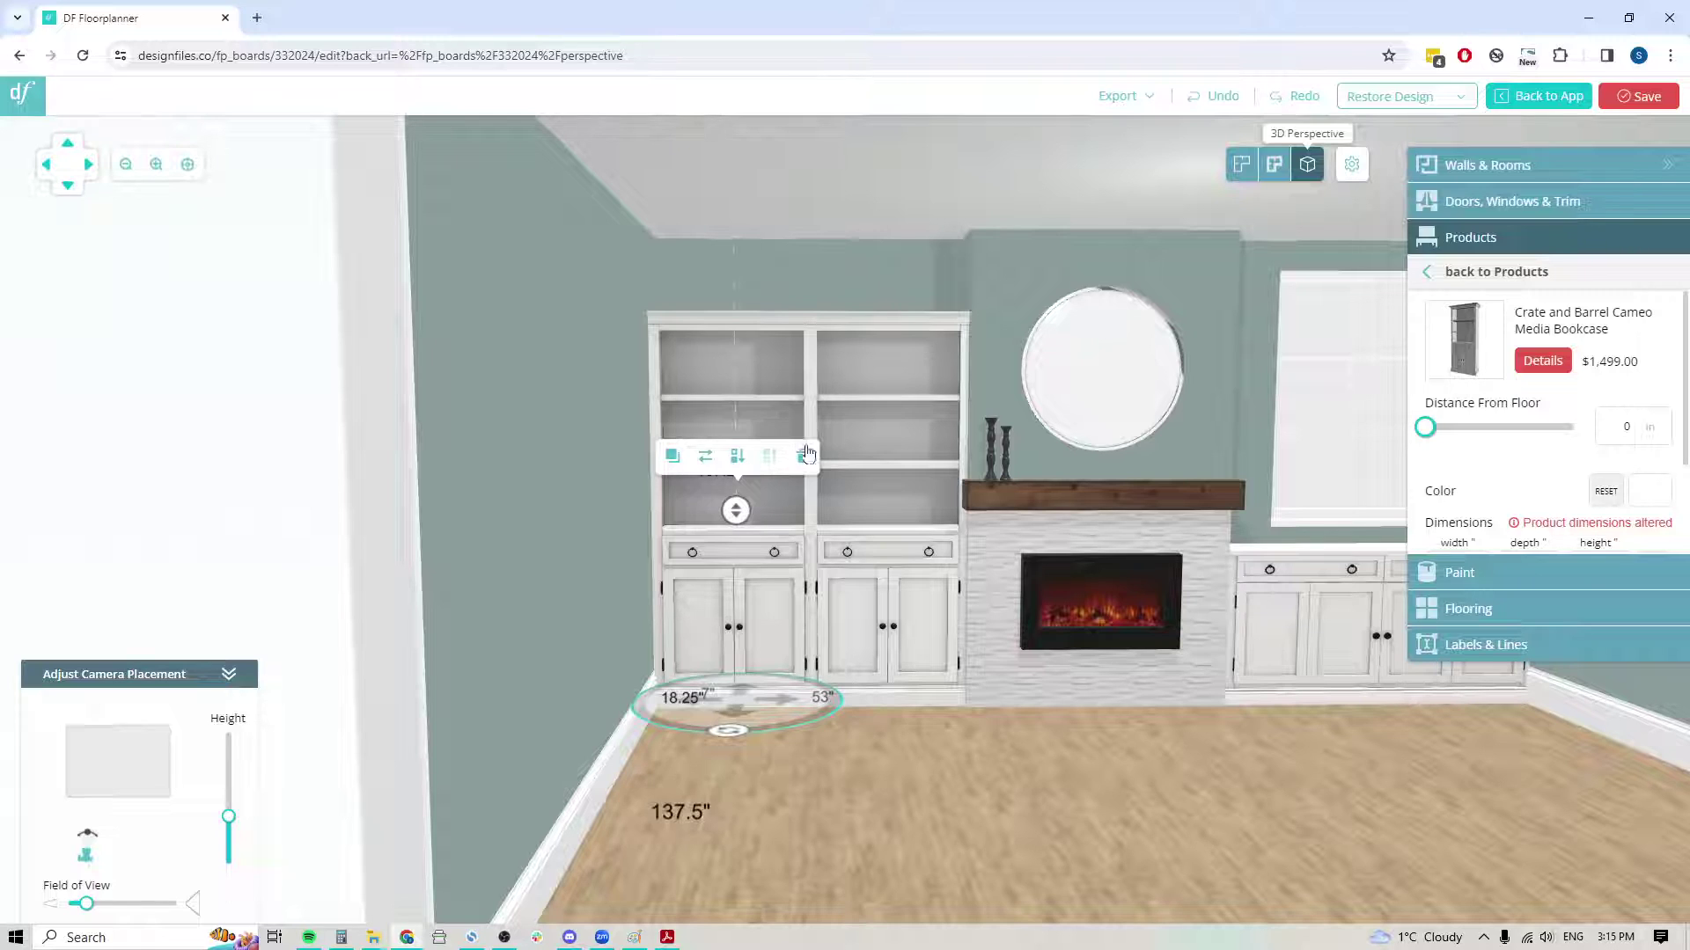
pyautogui.click(885, 605)
pyautogui.press('Right')
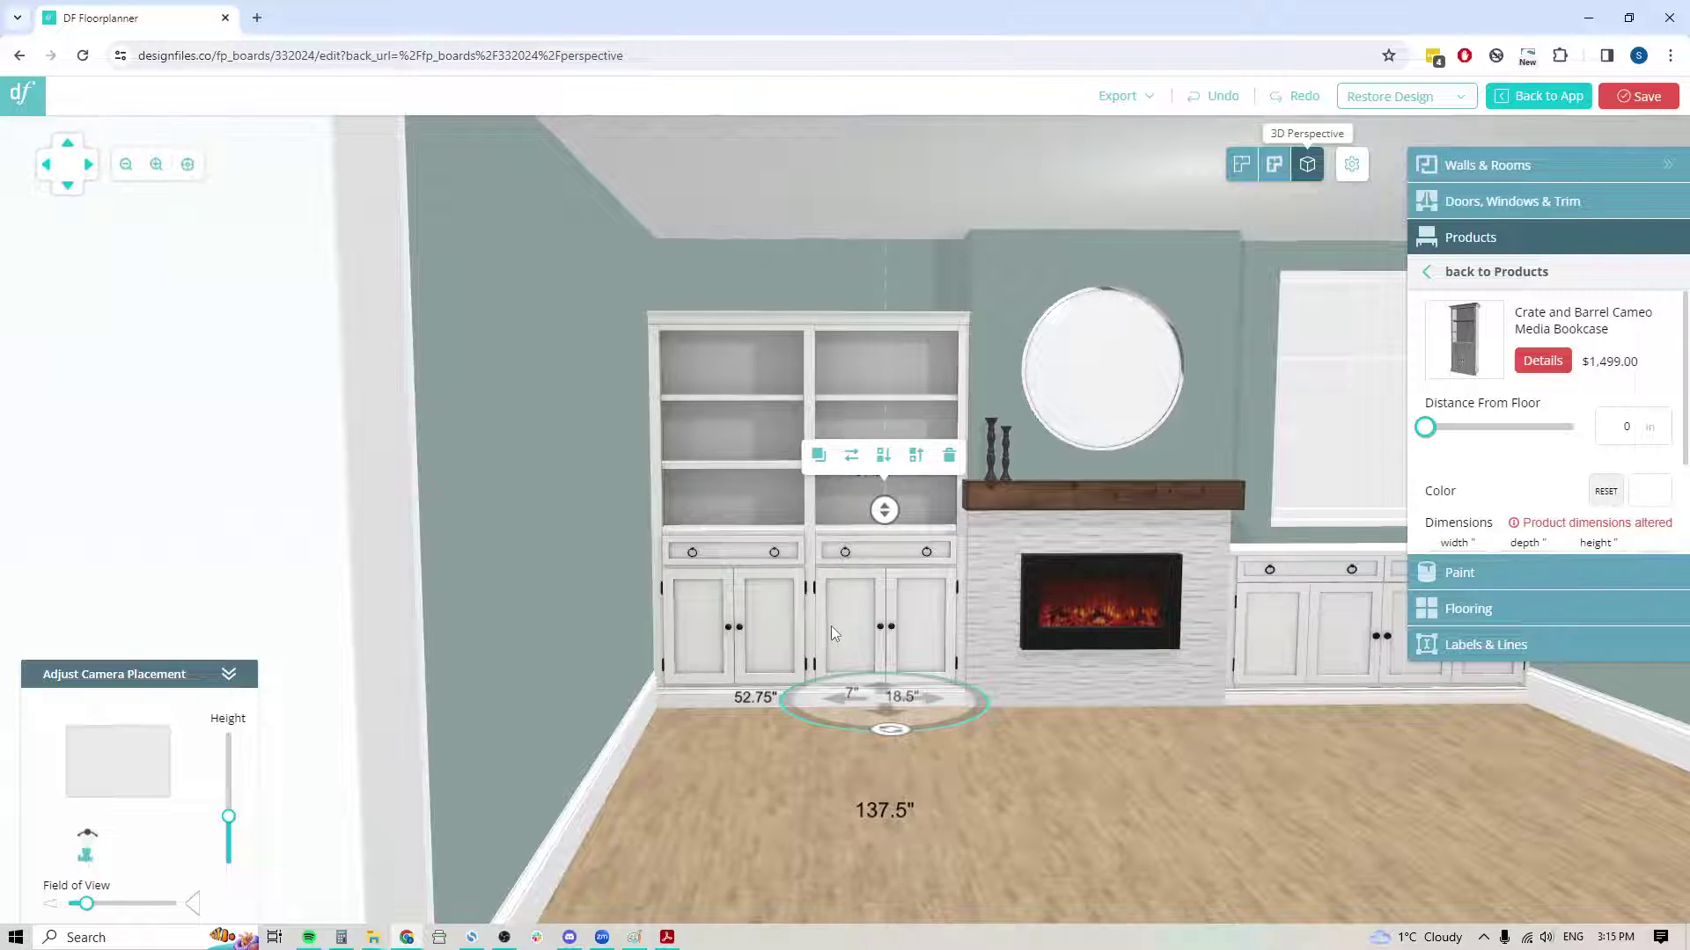
# - Frame the whole fireplace wall head-on and save the design with only the Floor Plan view shown in the project
pyautogui.click(922, 894)
pyautogui.moveTo(1123, 836); pyautogui.dragTo(1010, 830)
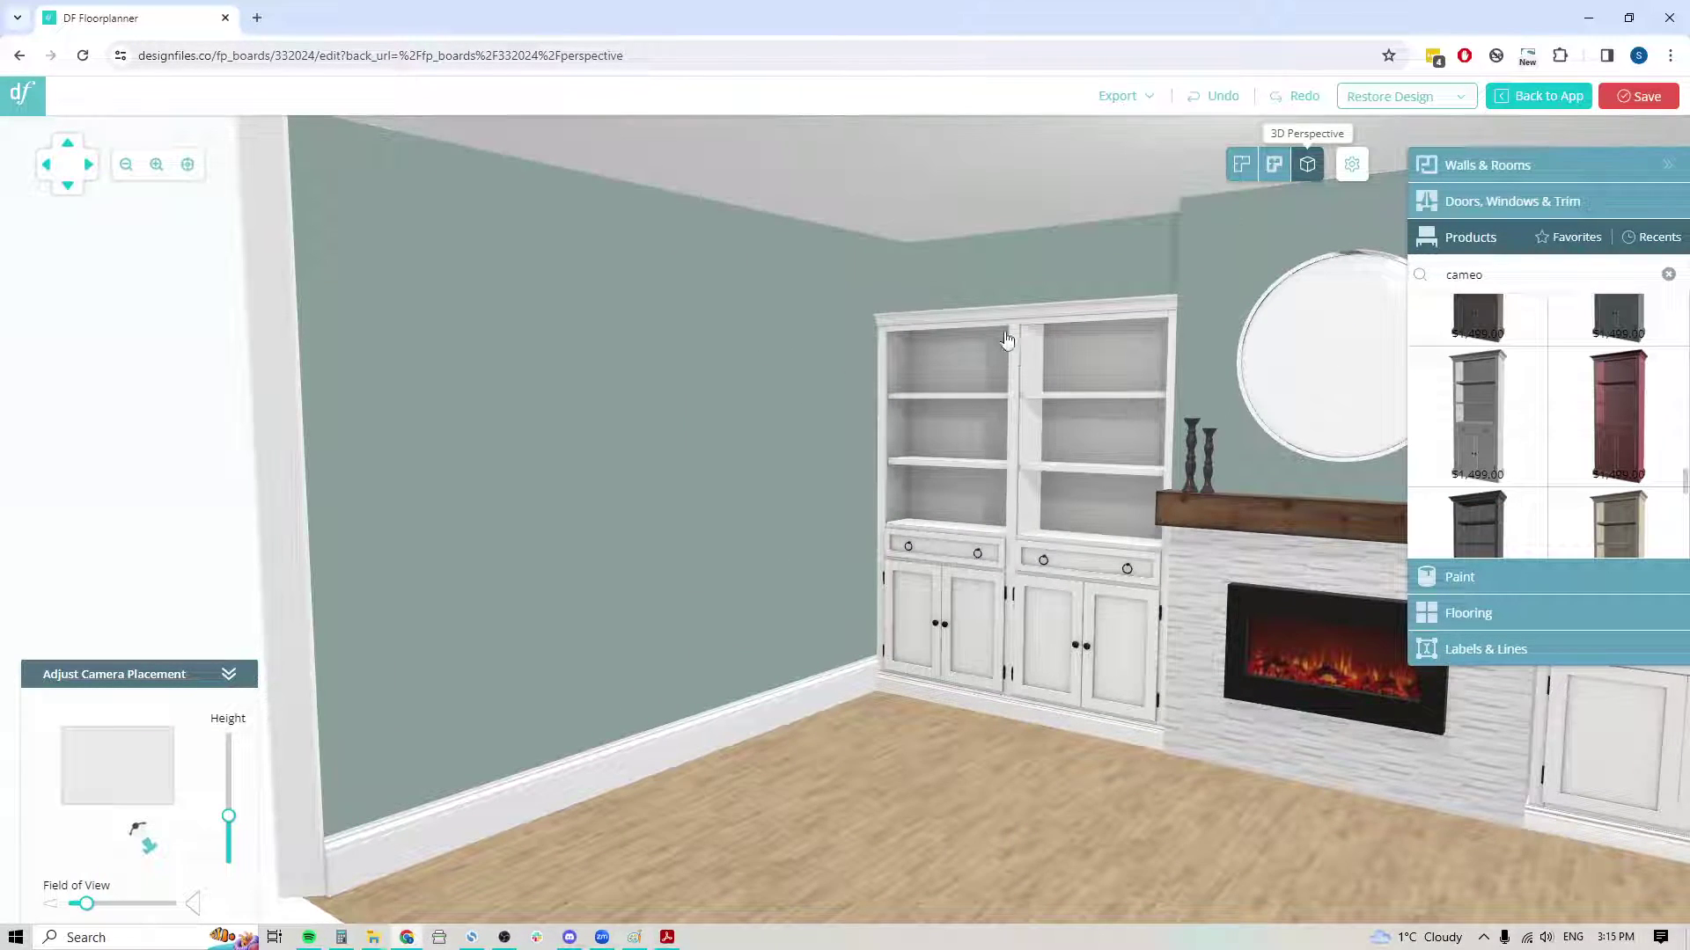
pyautogui.scroll(-3, 1028, 799)
pyautogui.moveTo(948, 762); pyautogui.dragTo(1004, 850)
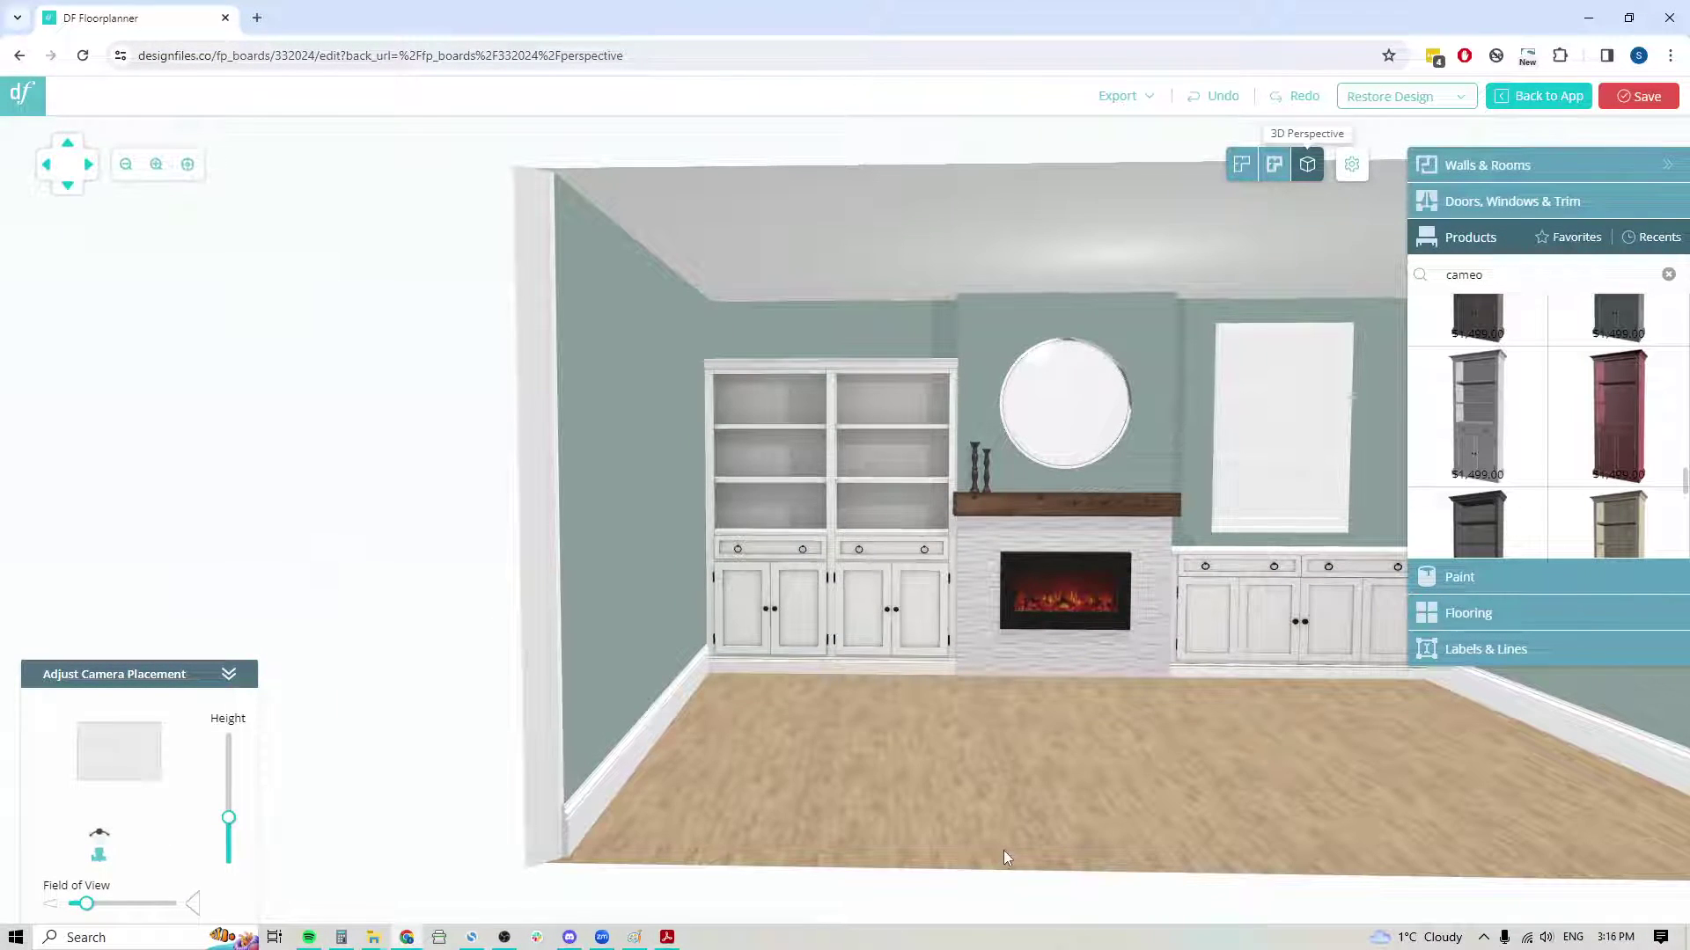
pyautogui.moveTo(1168, 741); pyautogui.dragTo(964, 751)
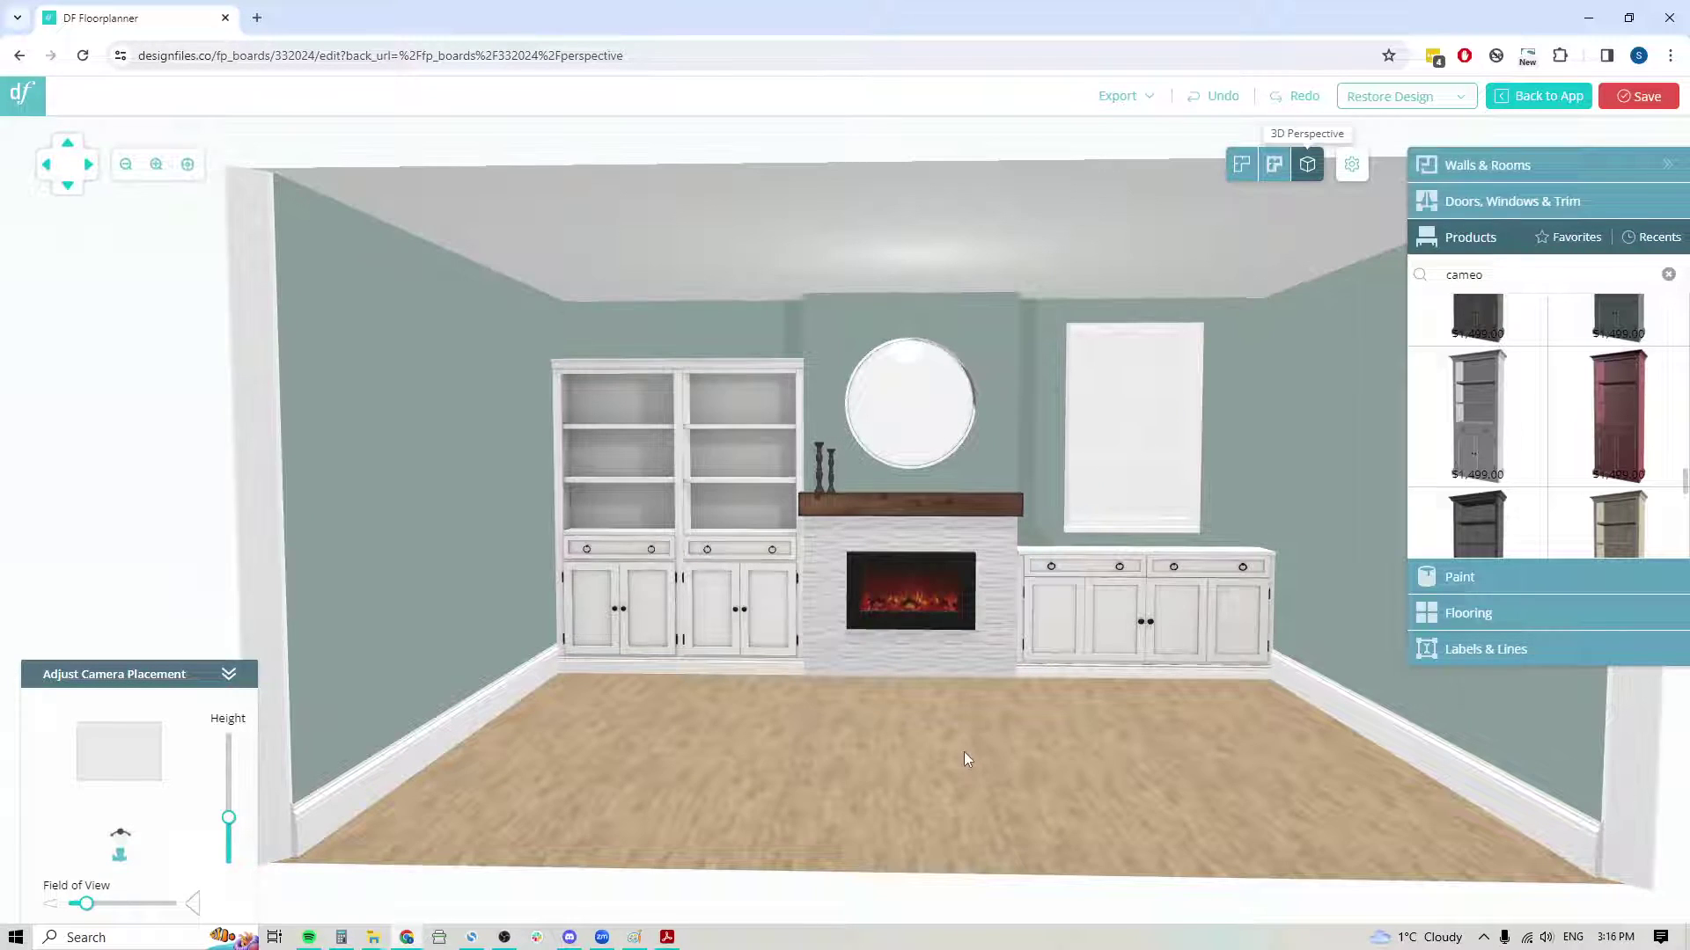
pyautogui.moveTo(1048, 736); pyautogui.dragTo(1031, 748)
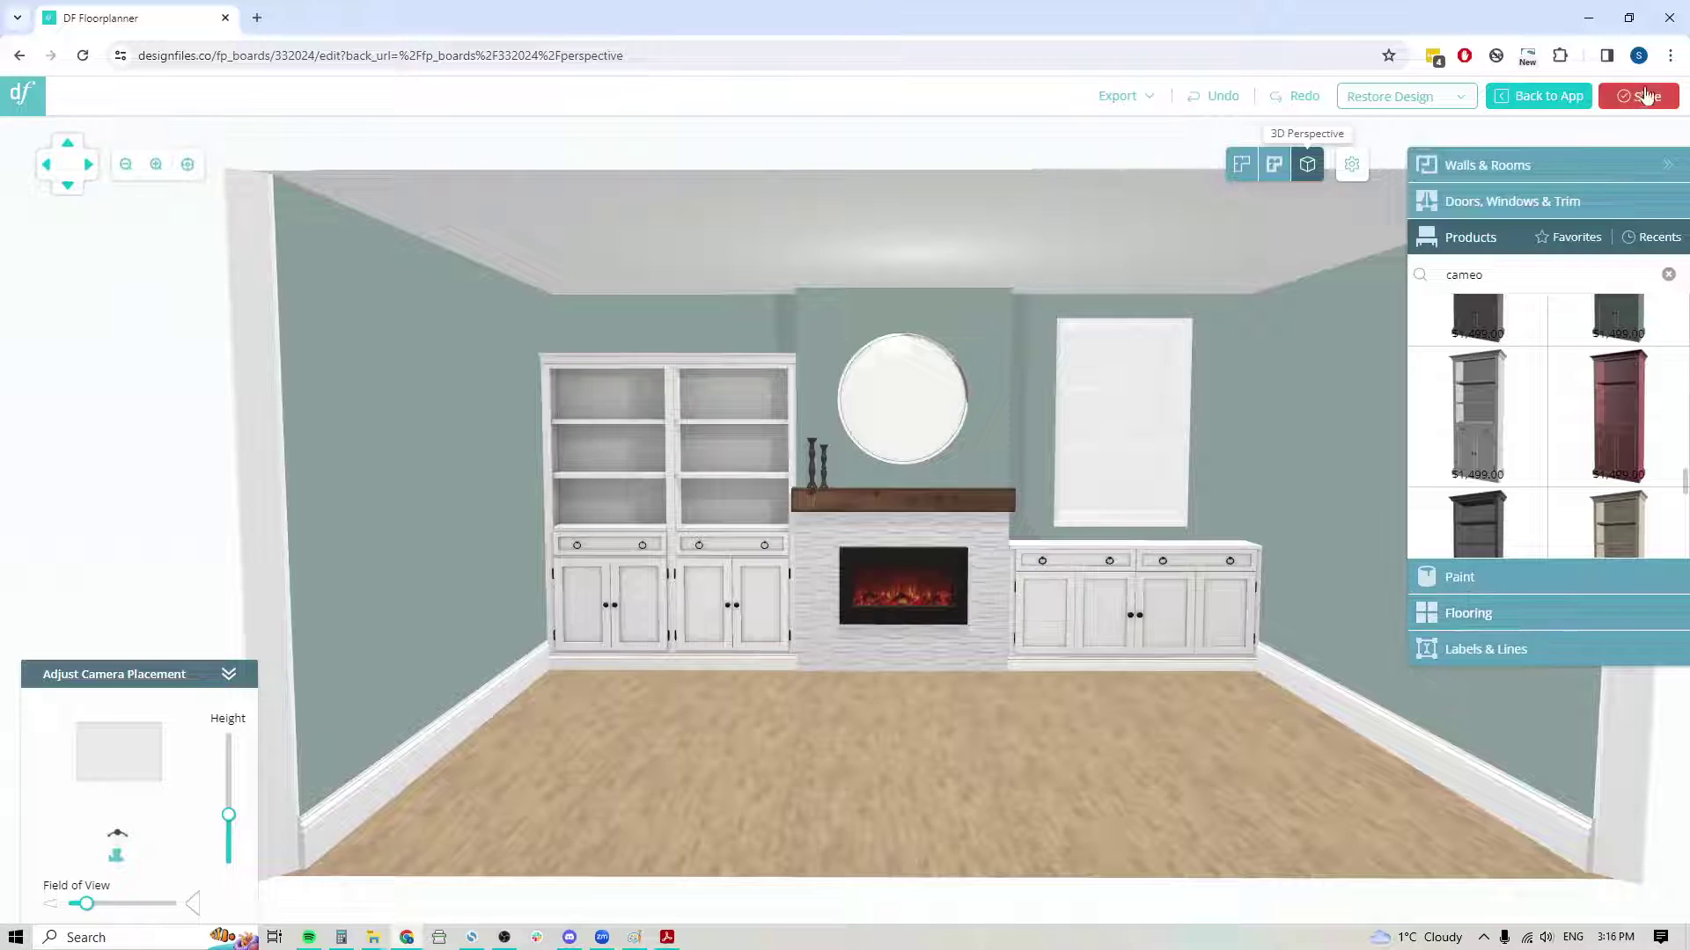
pyautogui.click(1642, 96)
pyautogui.click(1496, 232)
pyautogui.click(1496, 258)
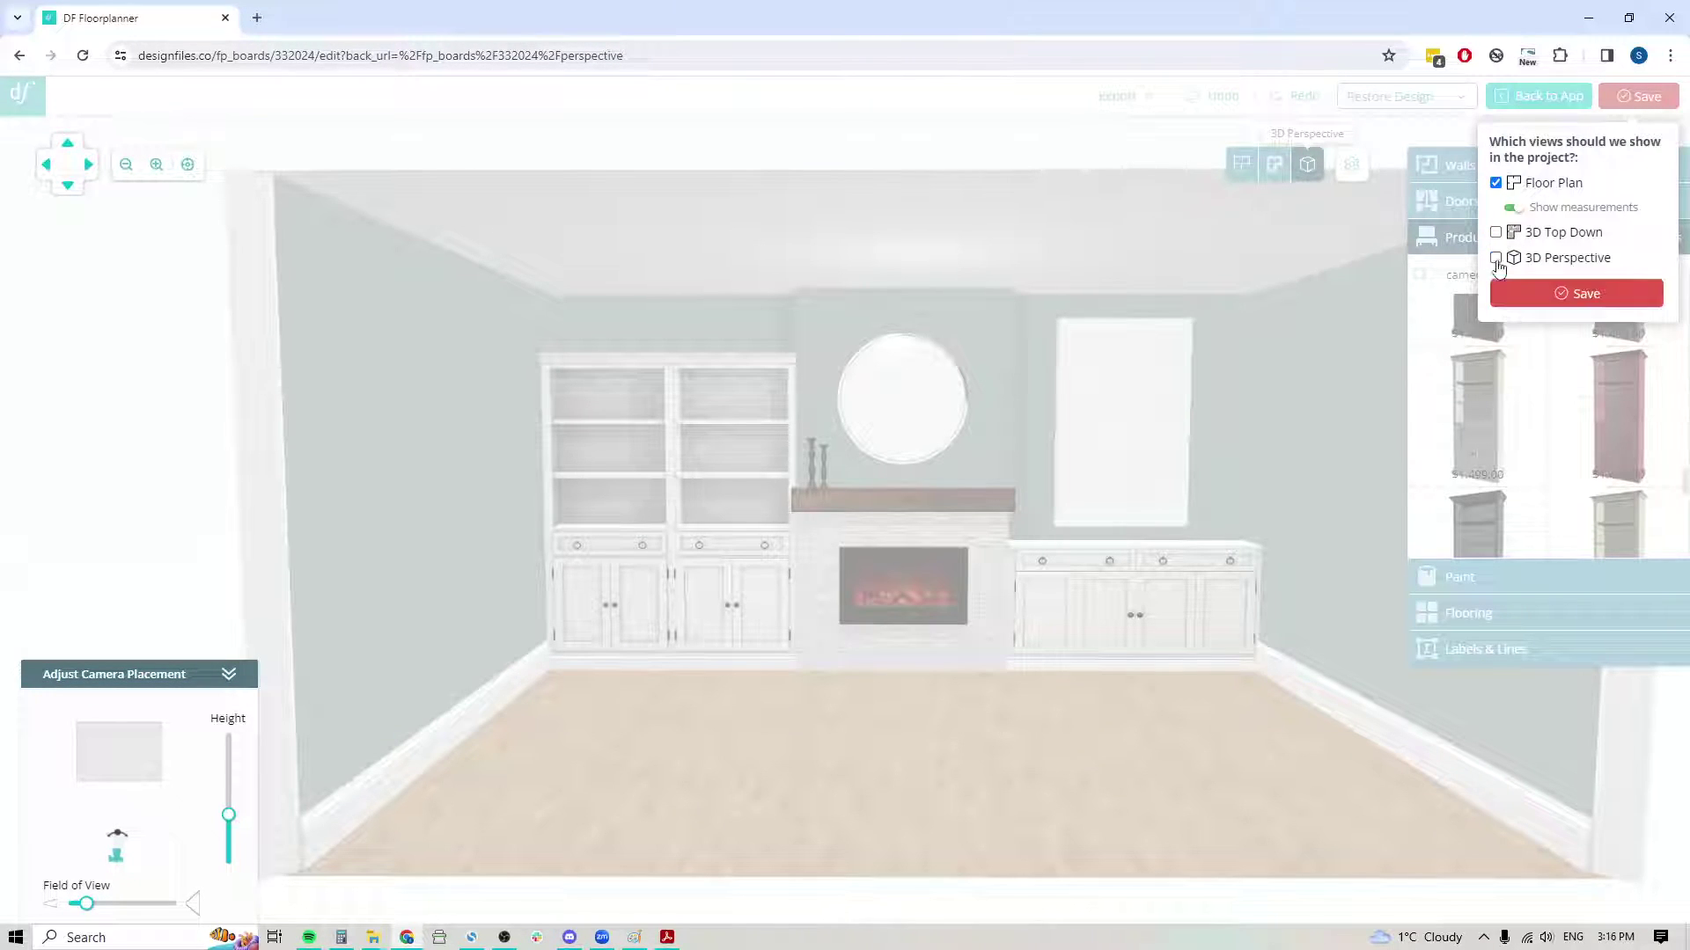
pyautogui.click(1569, 294)
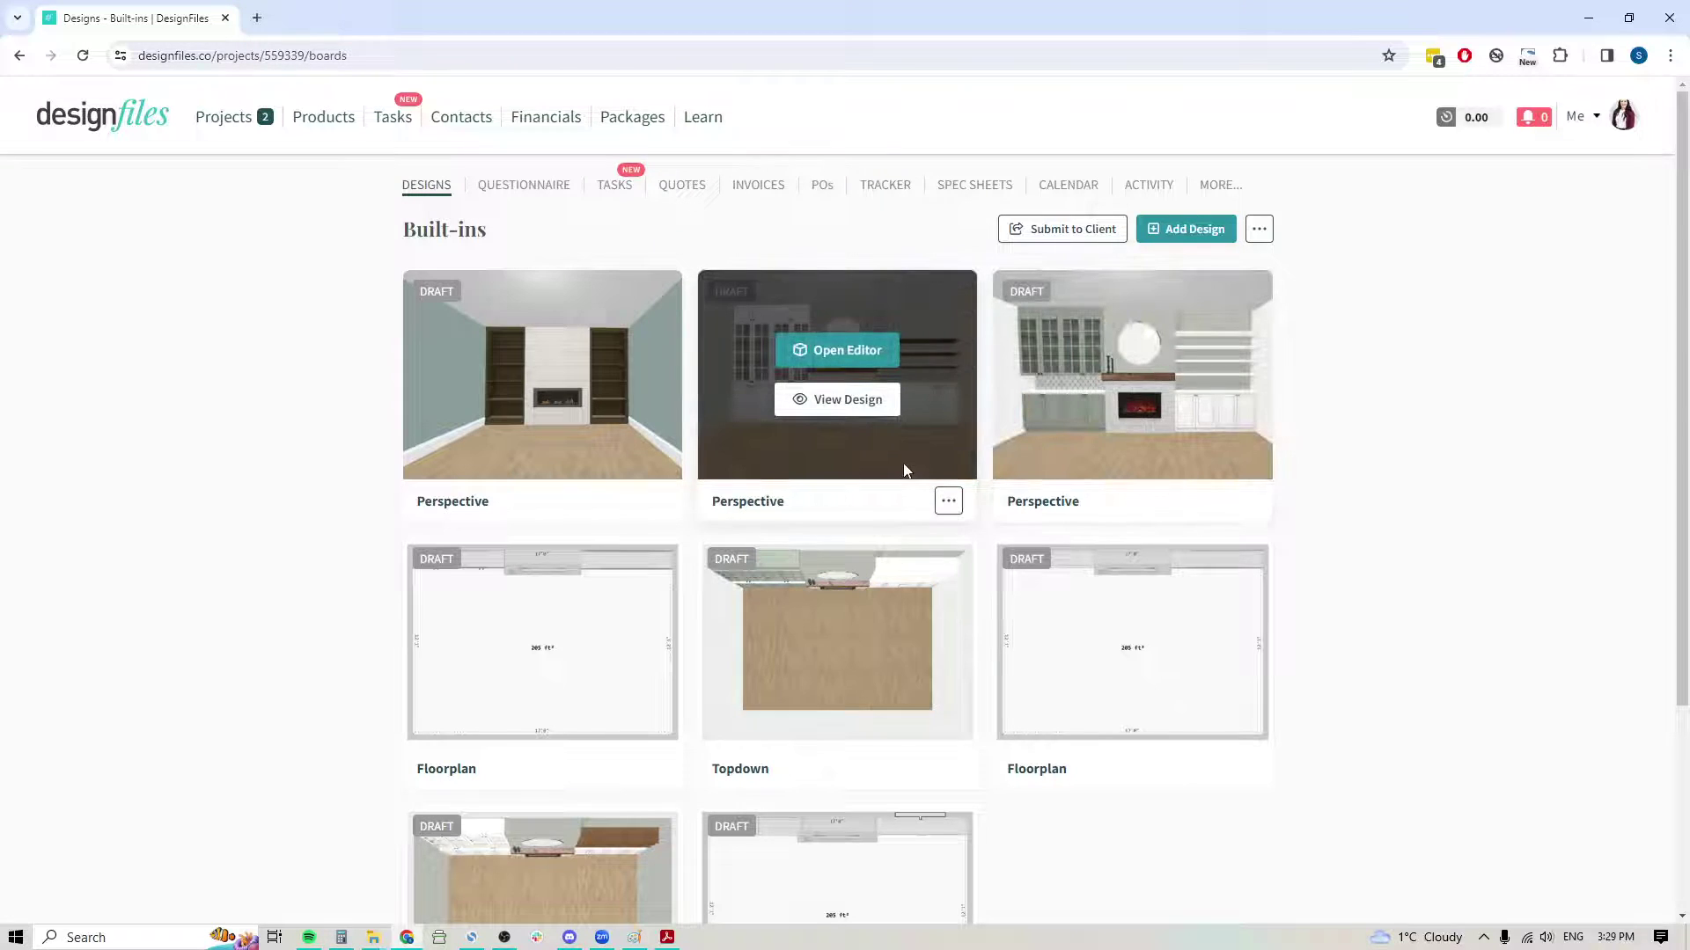
pyautogui.moveTo(1120, 431)
pyautogui.moveTo(725, 429)
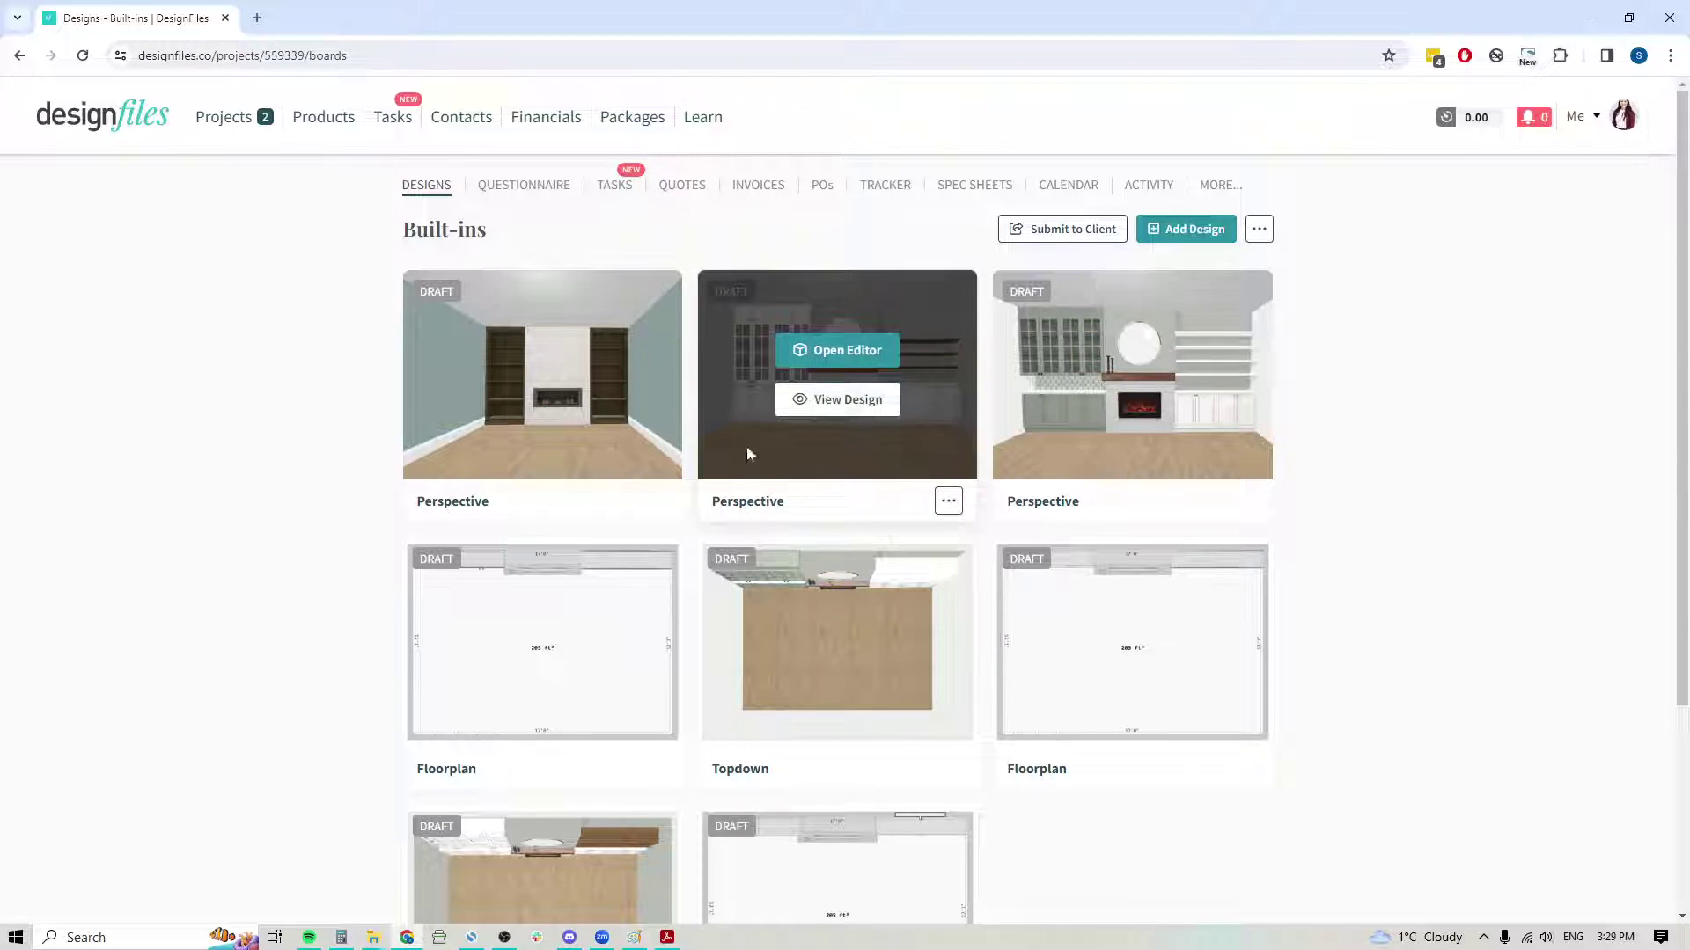
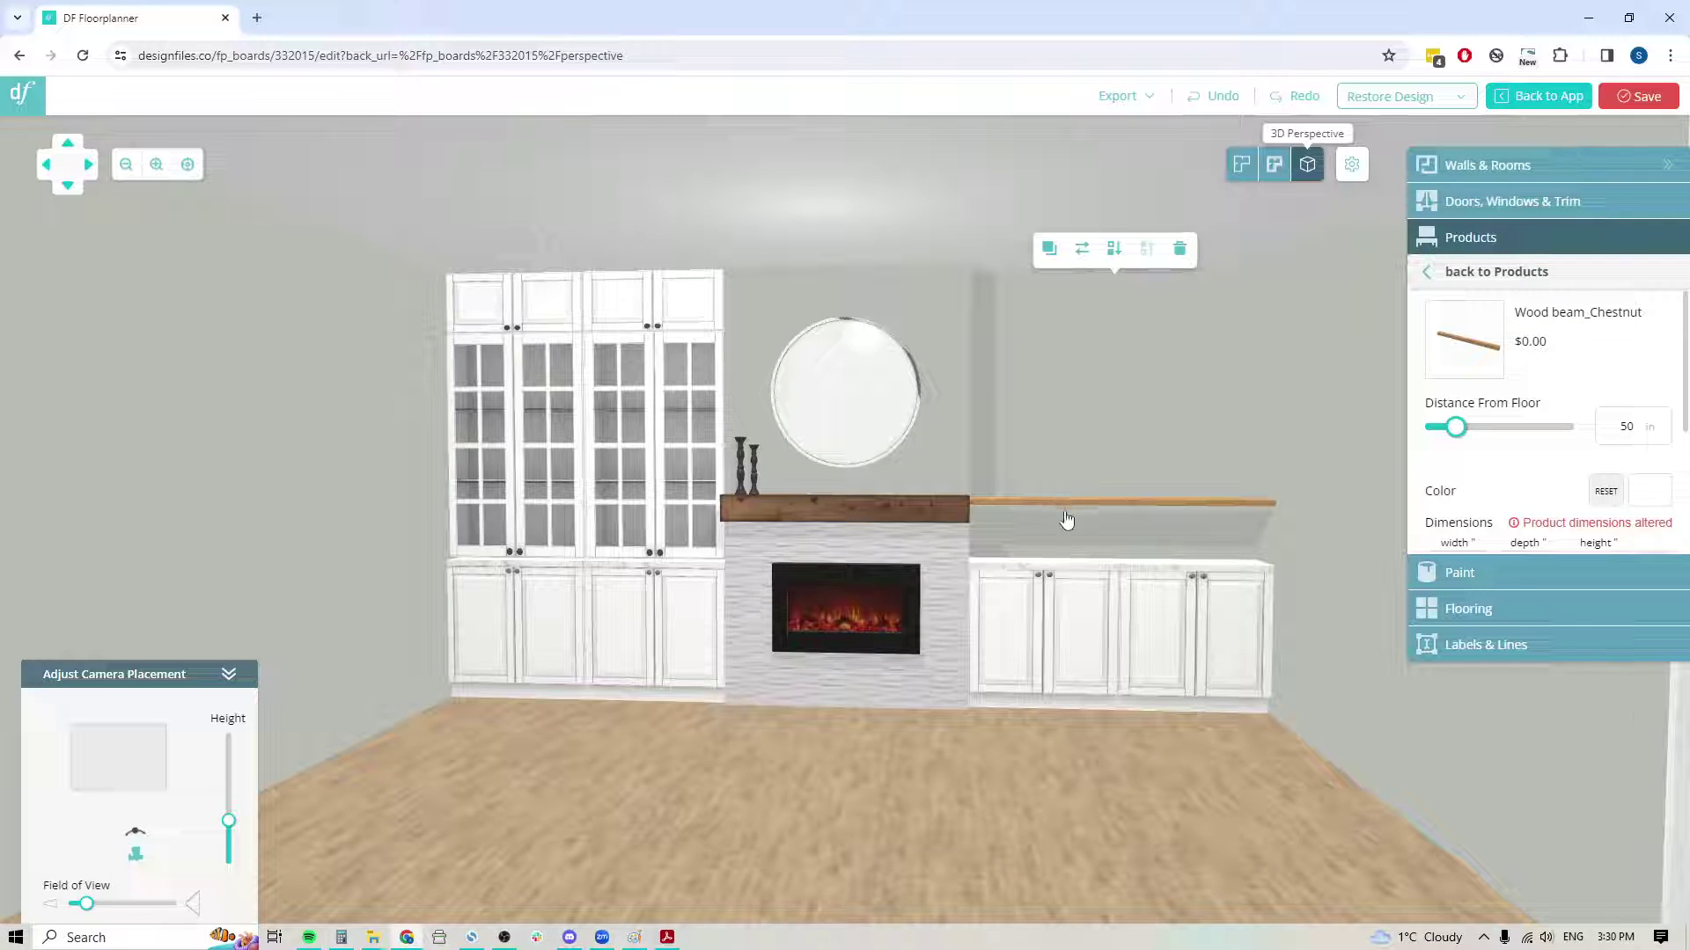
# - Delete the chestnut wood beam and the two base cabinets on the right side of the fireplace
pyautogui.click(1057, 617)
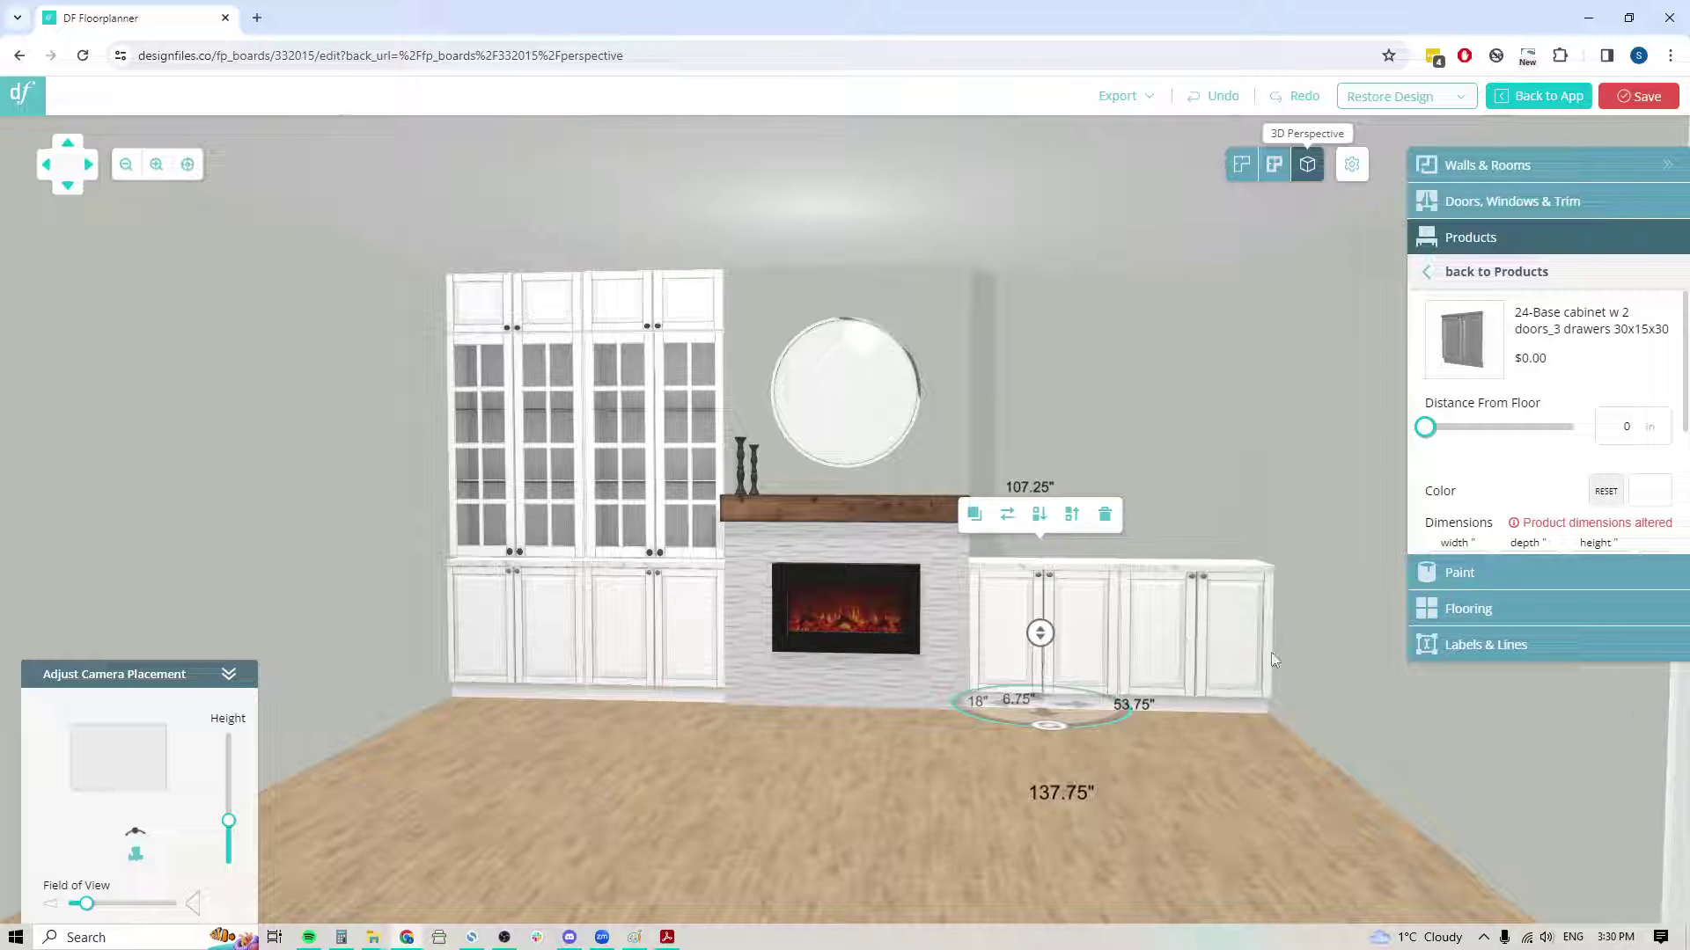
pyautogui.moveTo(1031, 646); pyautogui.dragTo(1181, 649)
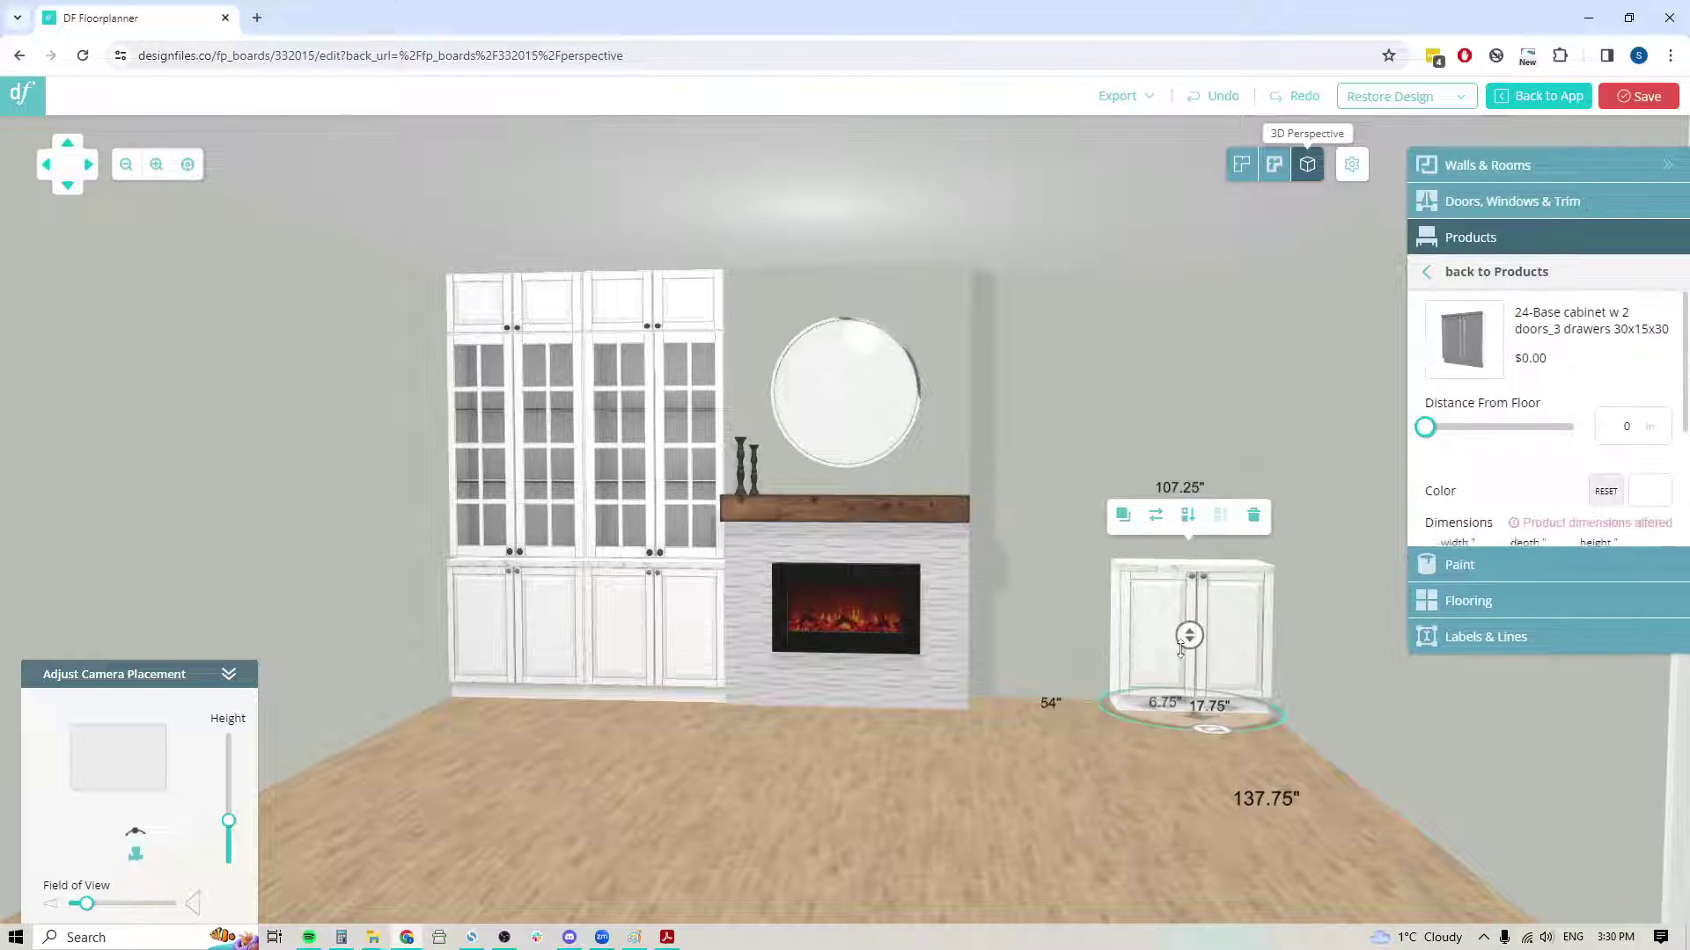
pyautogui.press('Delete')
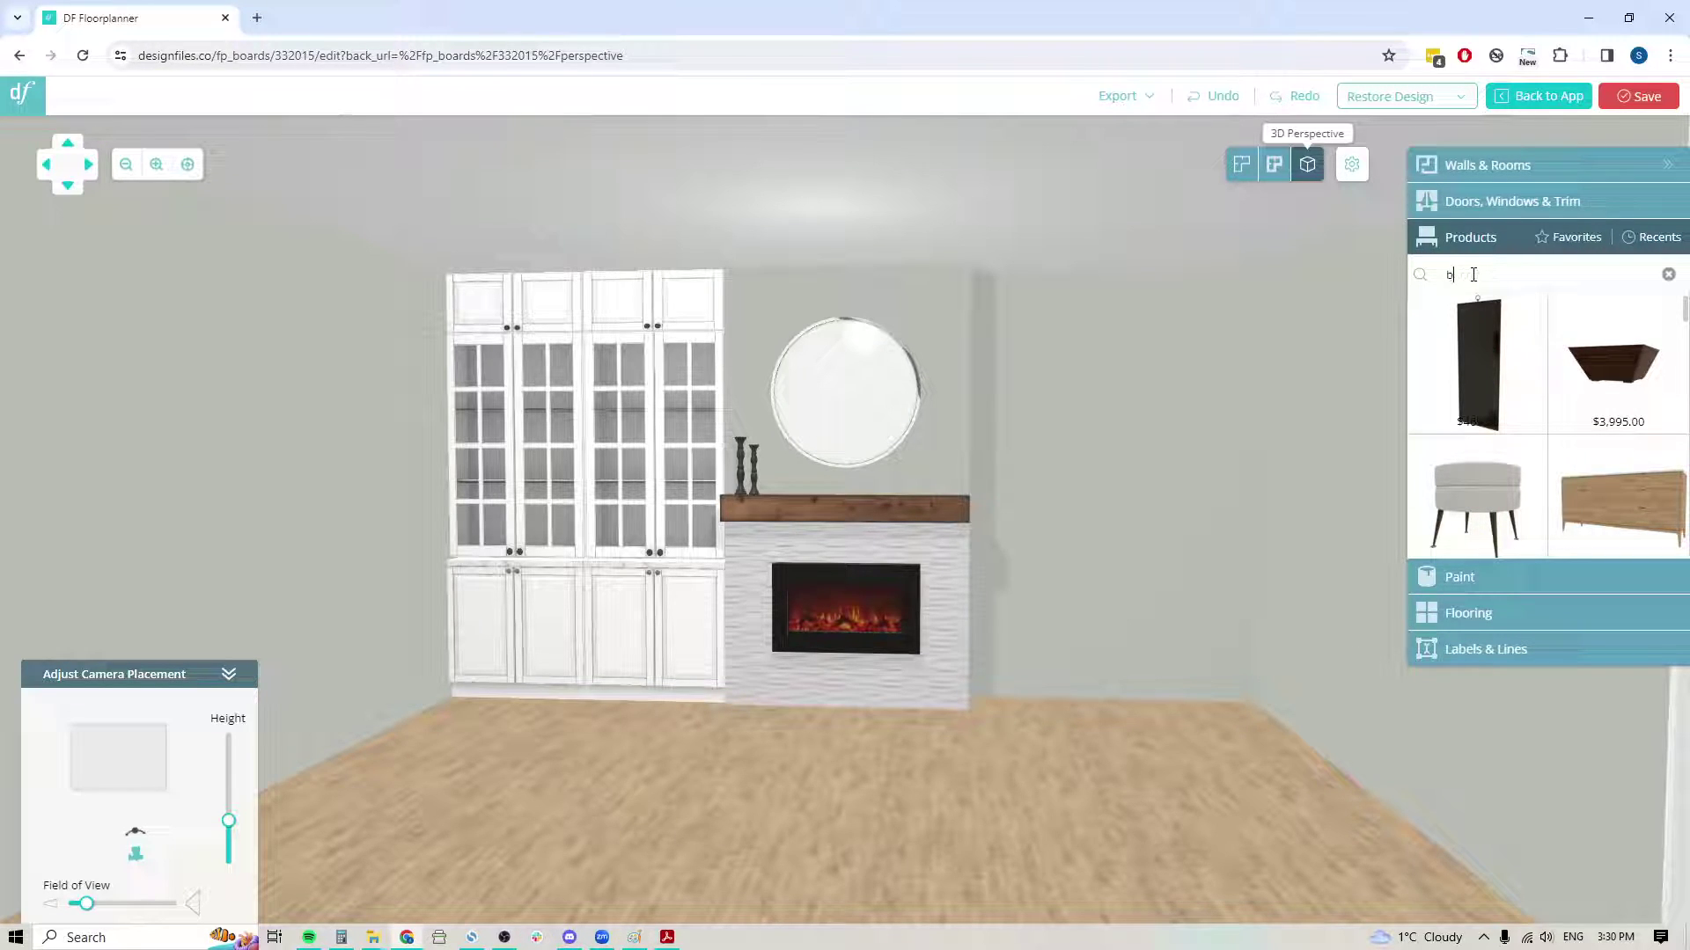
# - Search the products for "base cabinet" and add the two-door base cabinet to the floor right of the fireplace
pyautogui.write('cabinet')
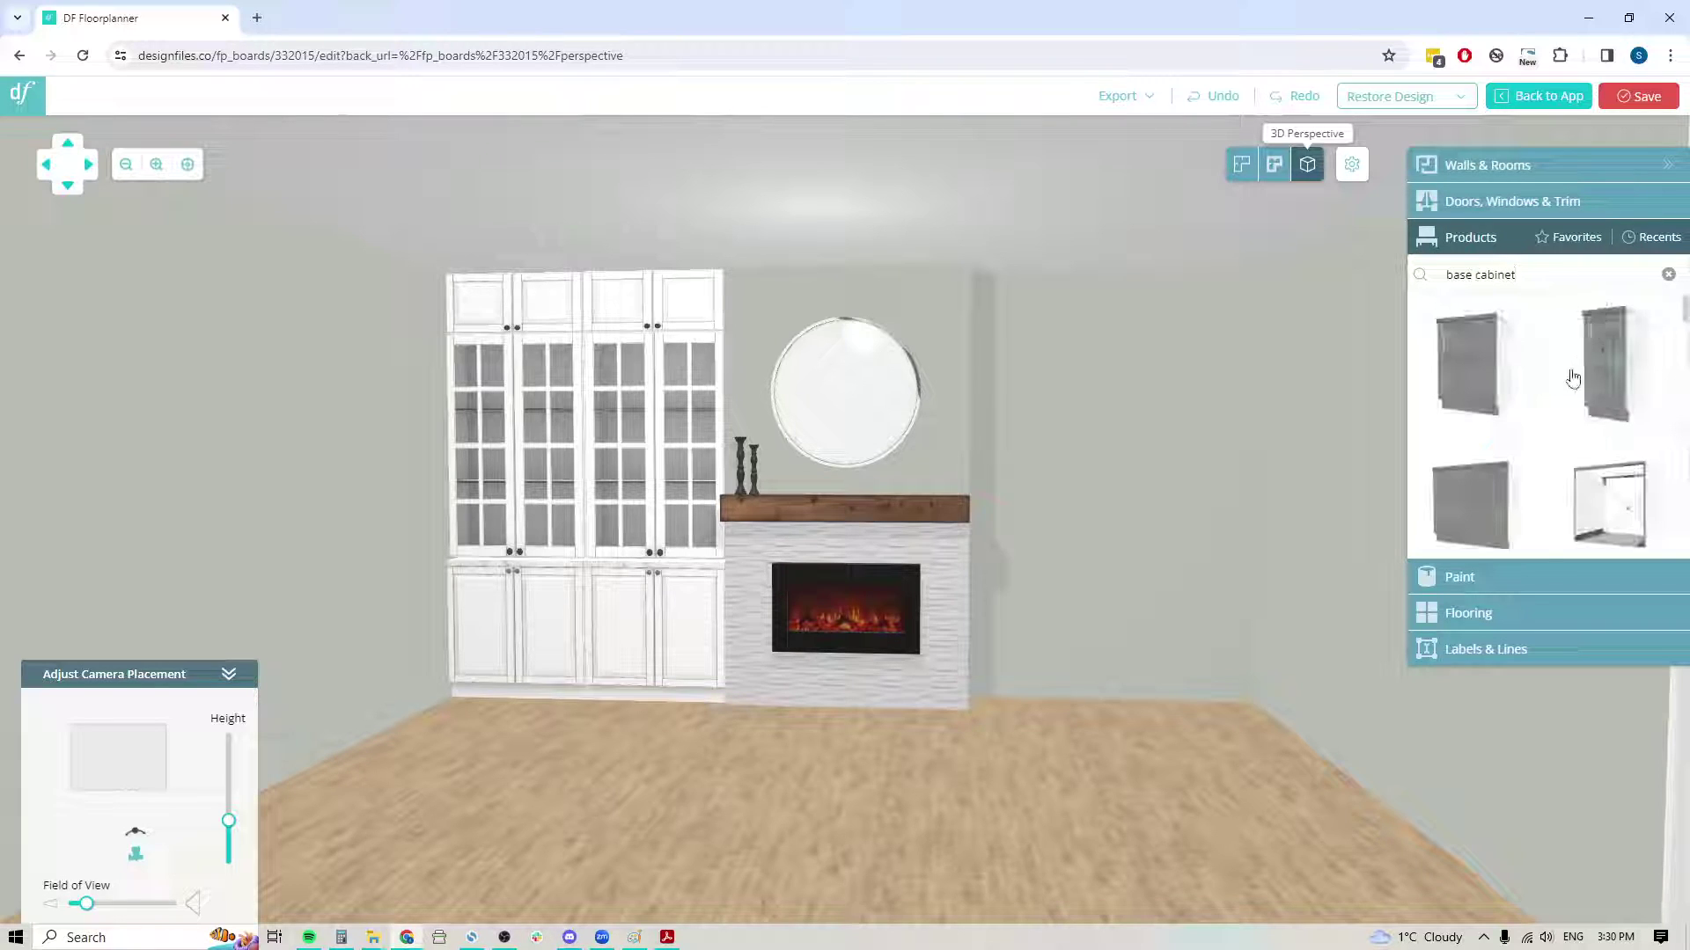
pyautogui.scroll(-5, 1547, 447)
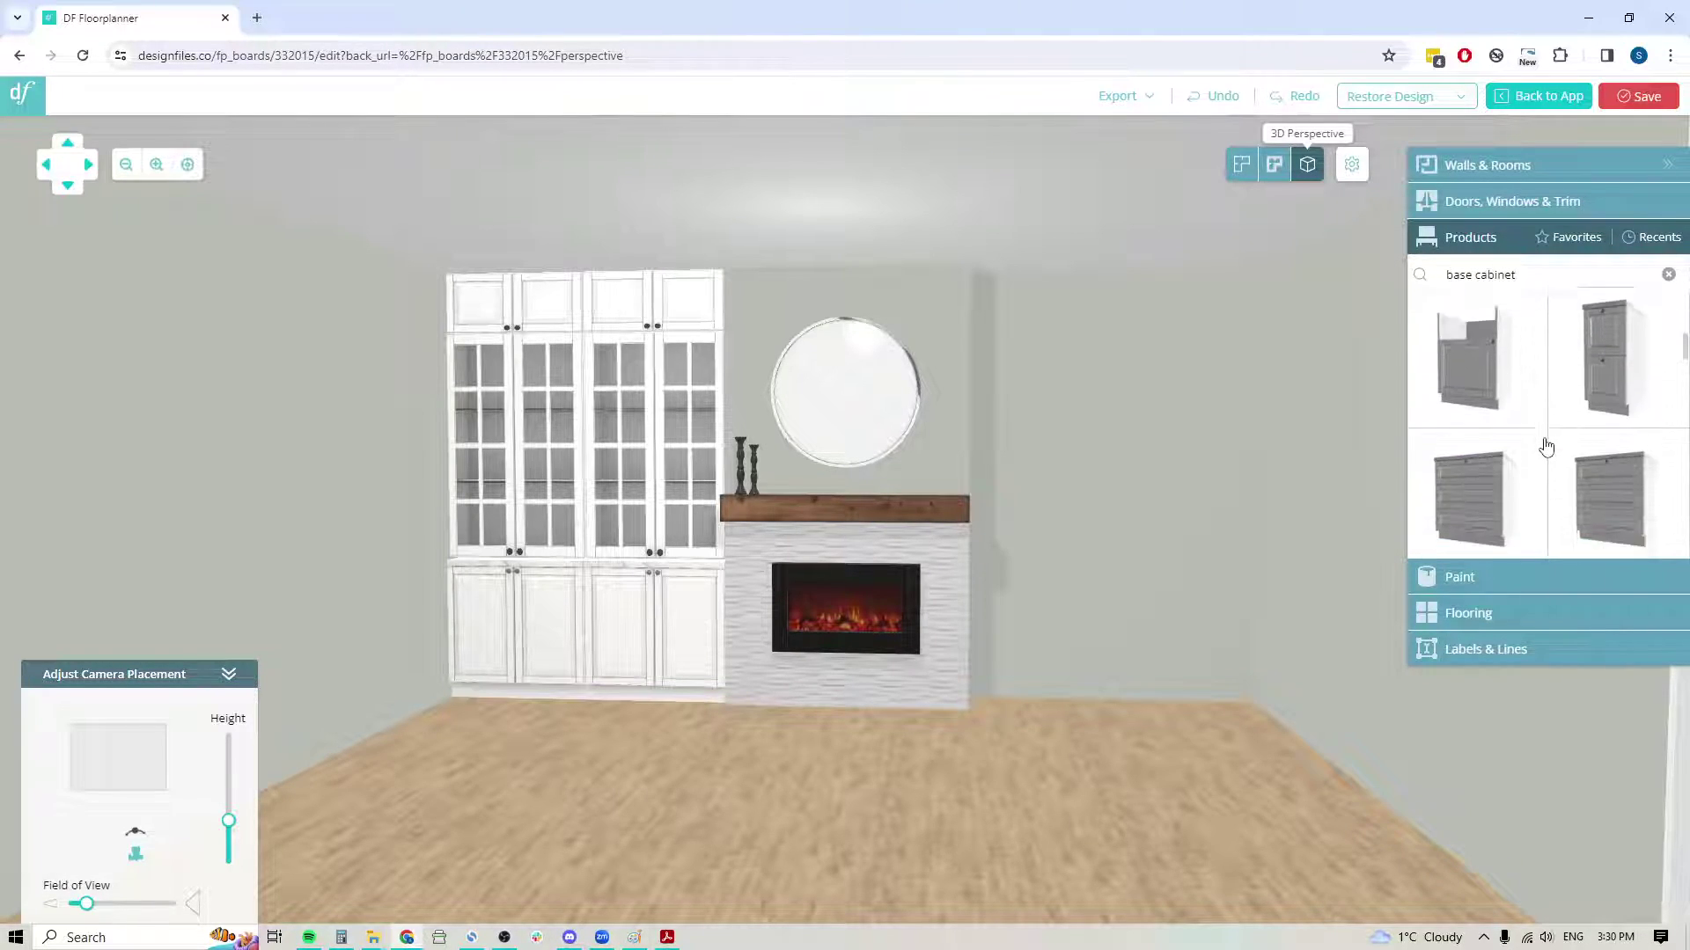
pyautogui.scroll(-5, 1547, 447)
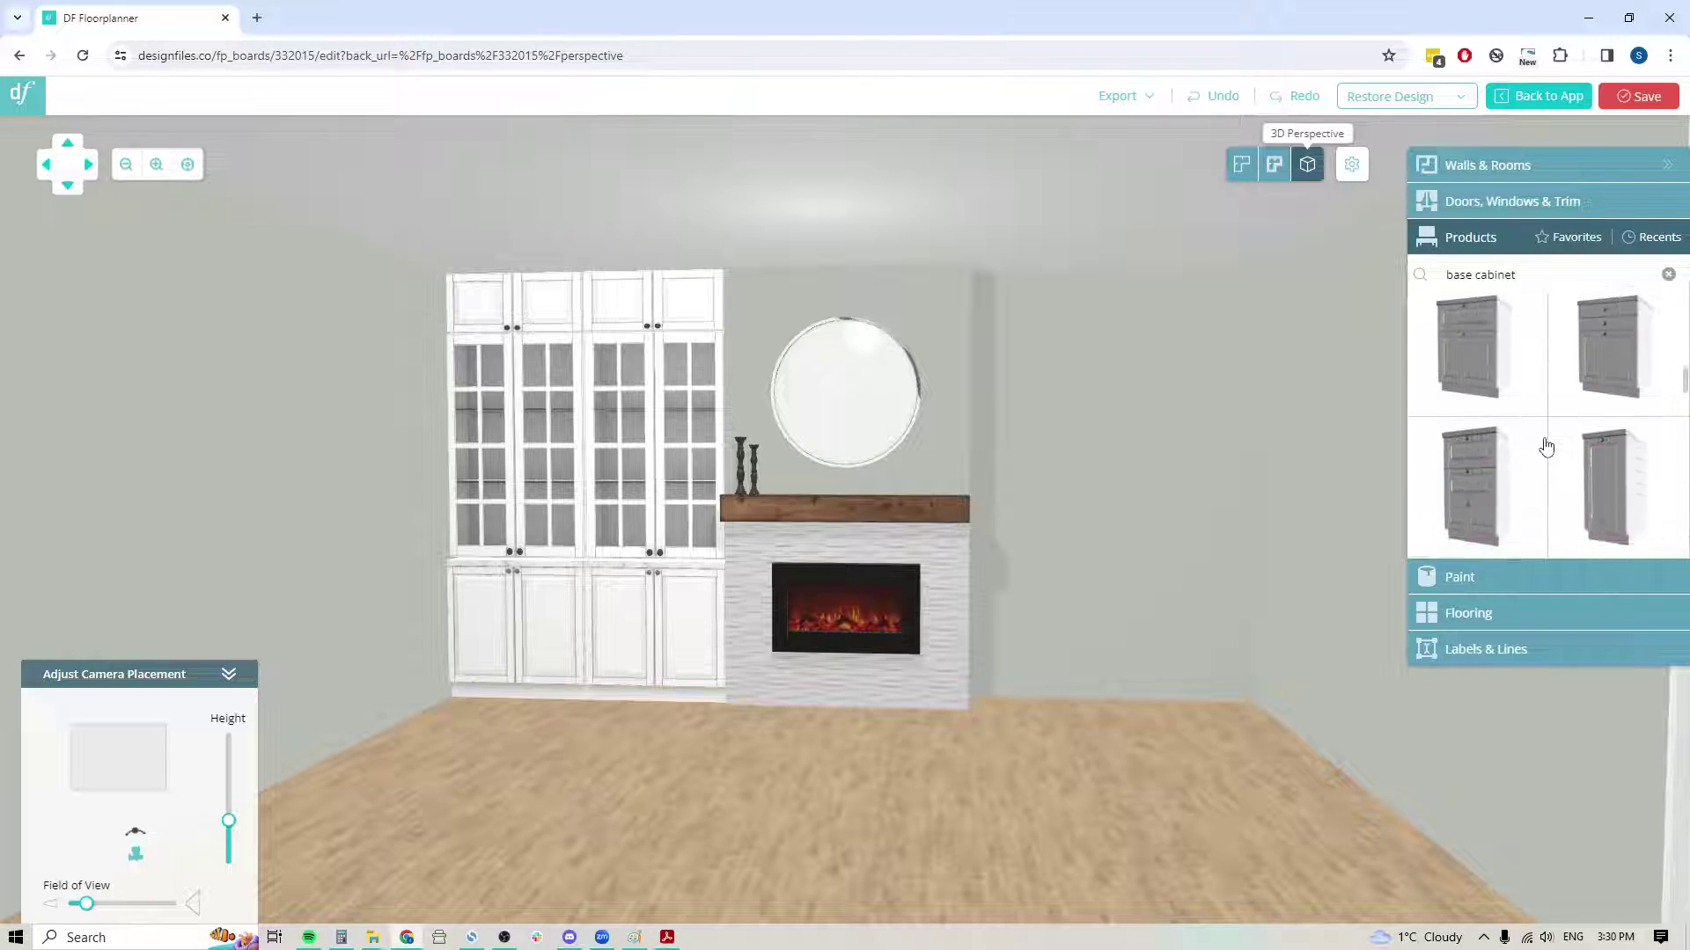
pyautogui.scroll(-5, 1546, 447)
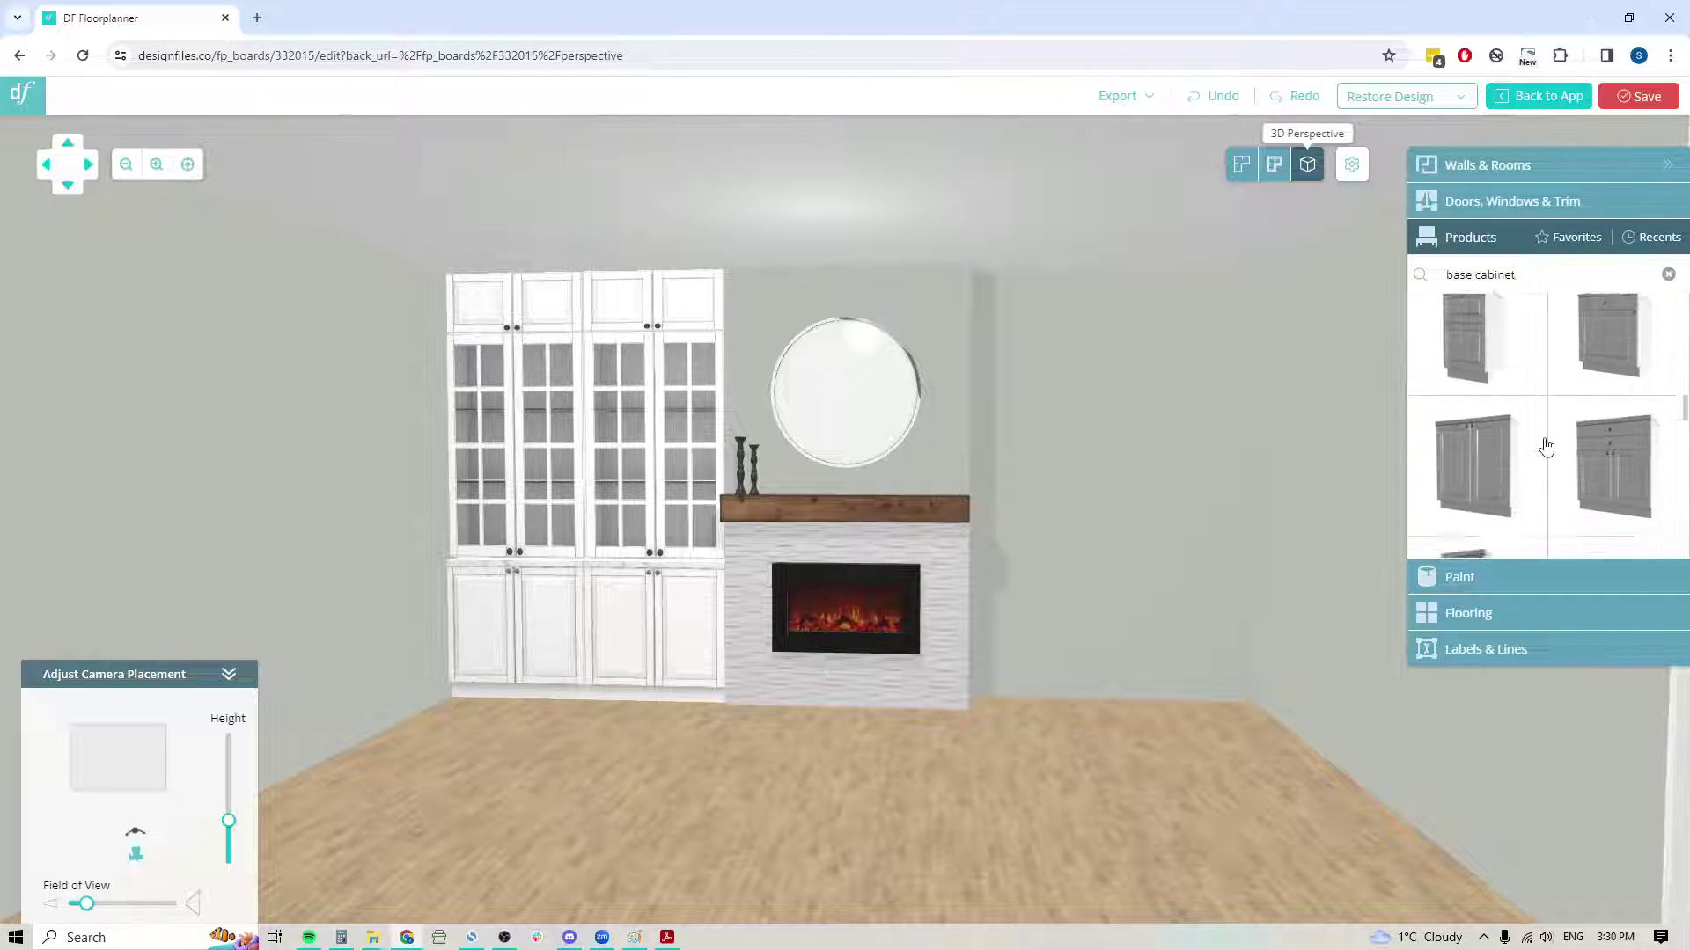
pyautogui.moveTo(1473, 406)
pyautogui.moveTo(1472, 407); pyautogui.dragTo(1132, 764)
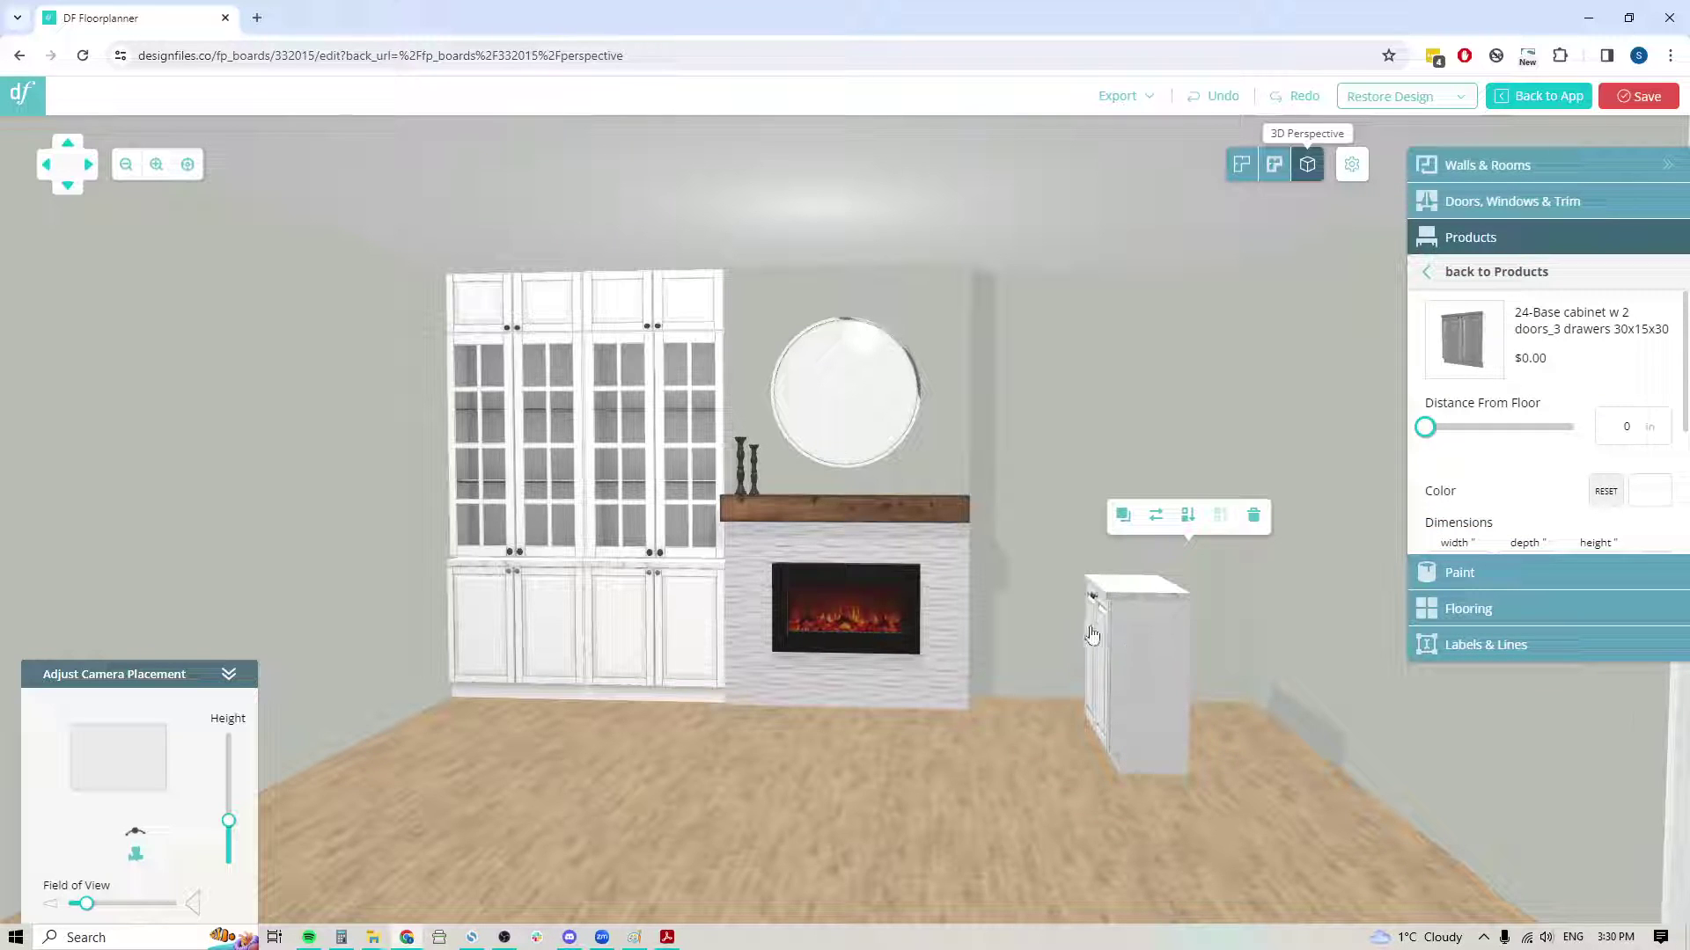
# - Rotate the new base cabinet so its doors face the front of the room
pyautogui.scroll(-2, 1521, 475)
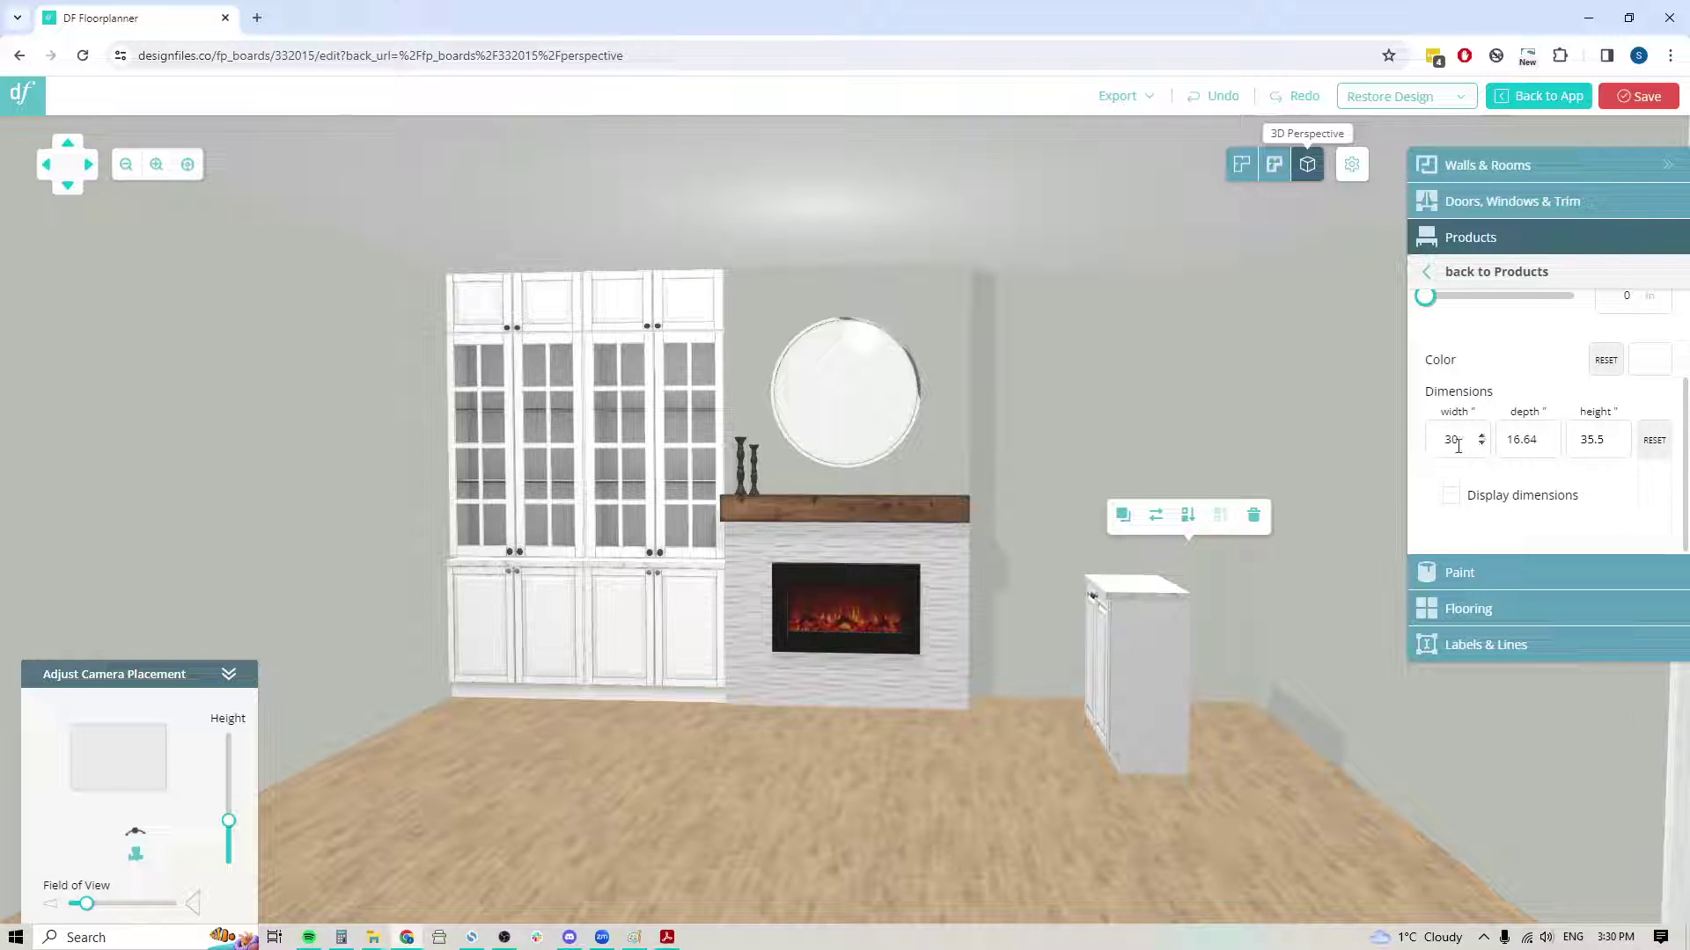
pyautogui.click(1127, 705)
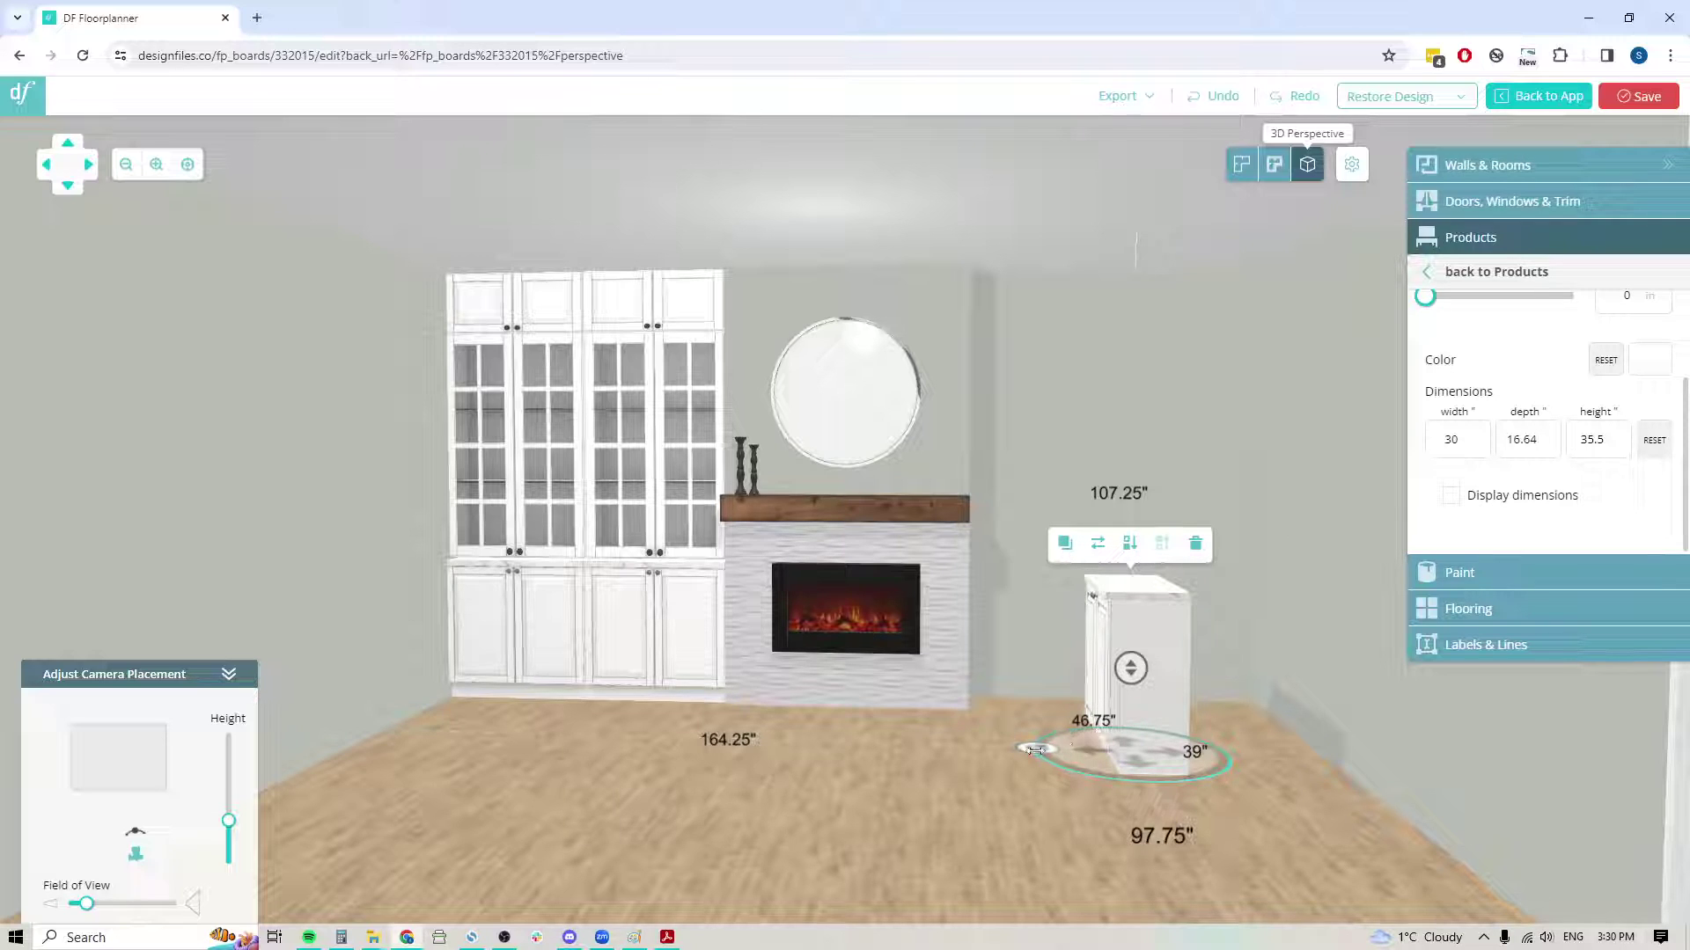
pyautogui.moveTo(1035, 749); pyautogui.dragTo(1100, 775)
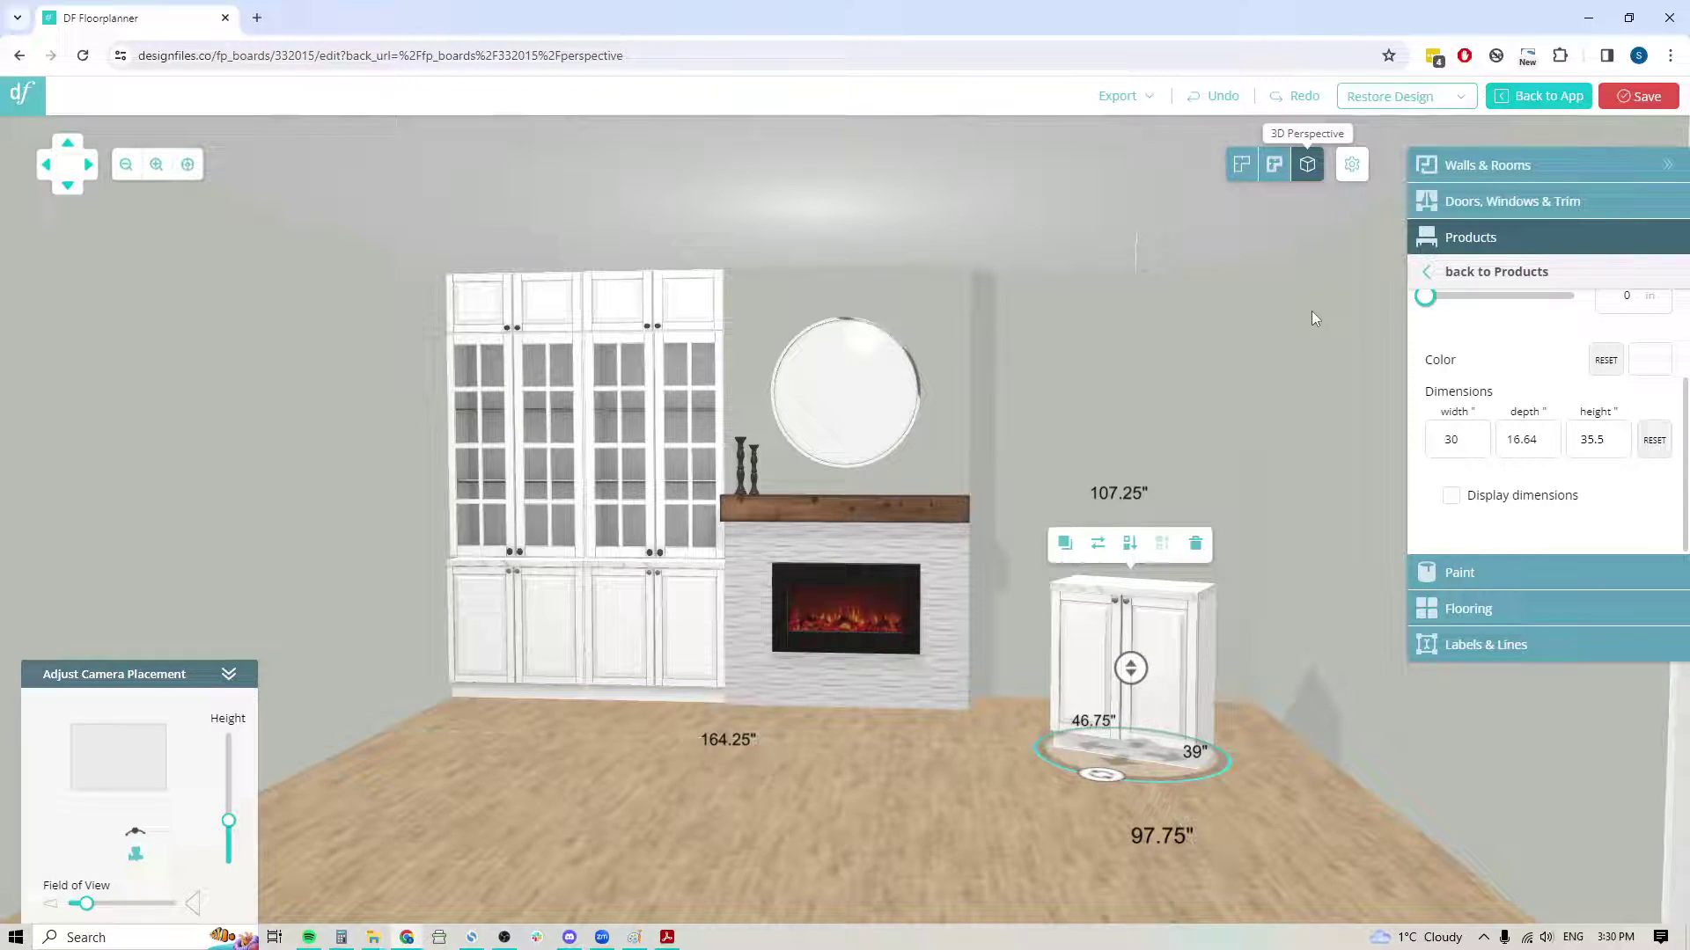
pyautogui.click(954, 814)
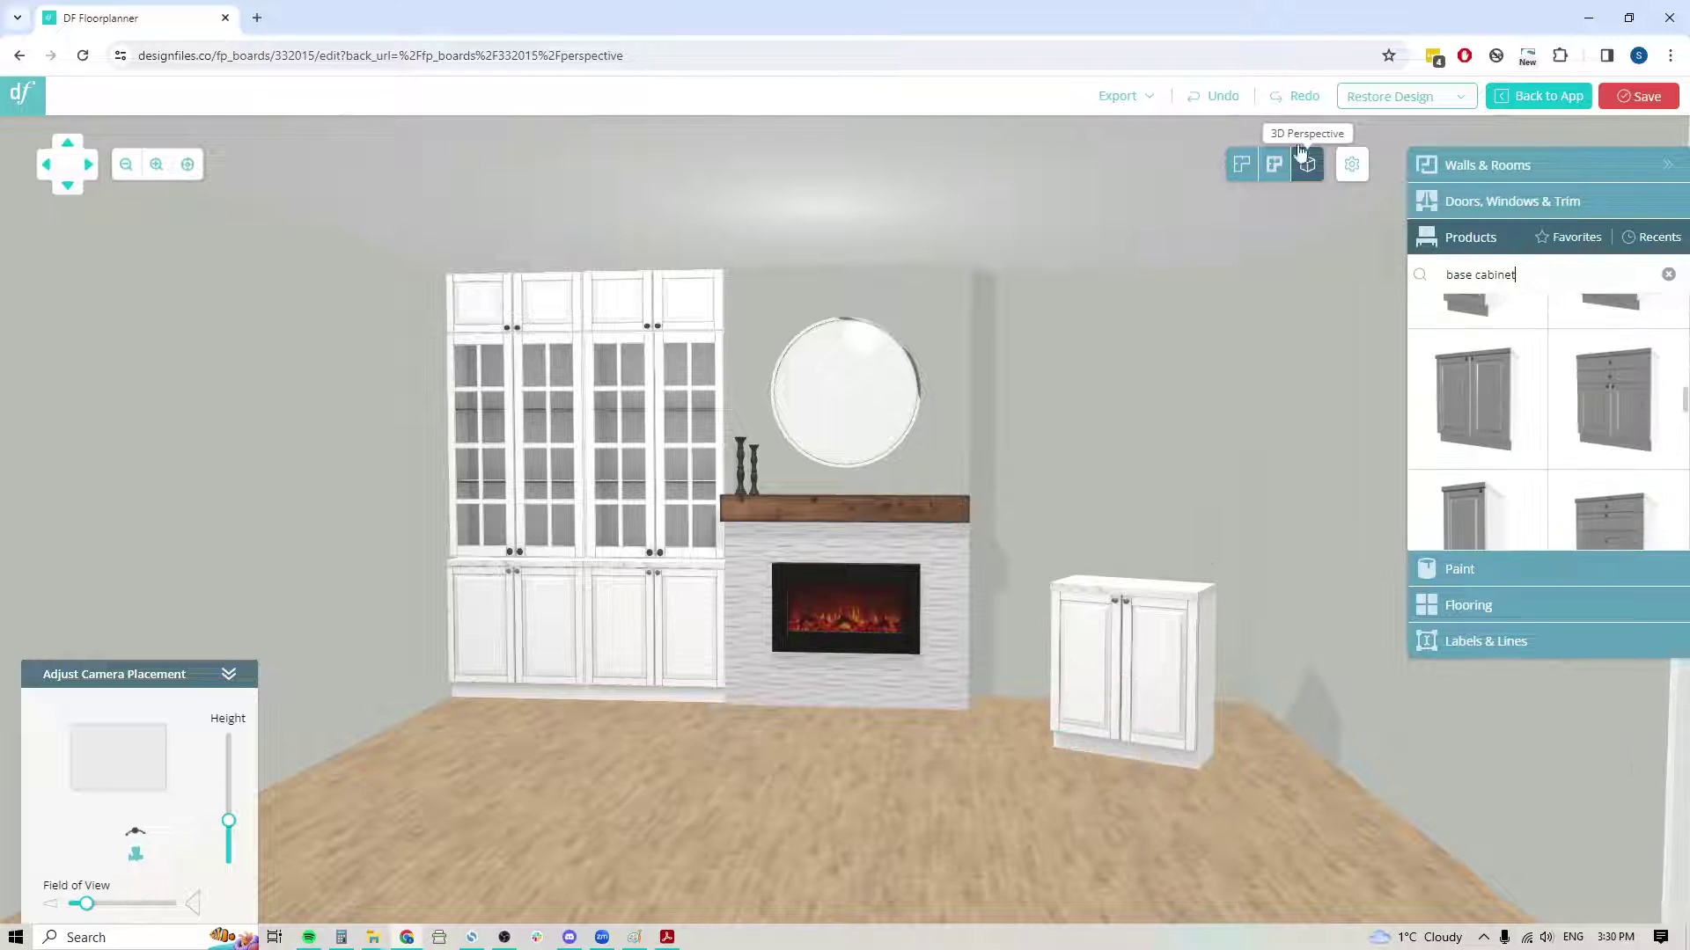
# - Measure the open stretch of back wall between the fireplace and the right side wall in the floor plan
pyautogui.click(1241, 165)
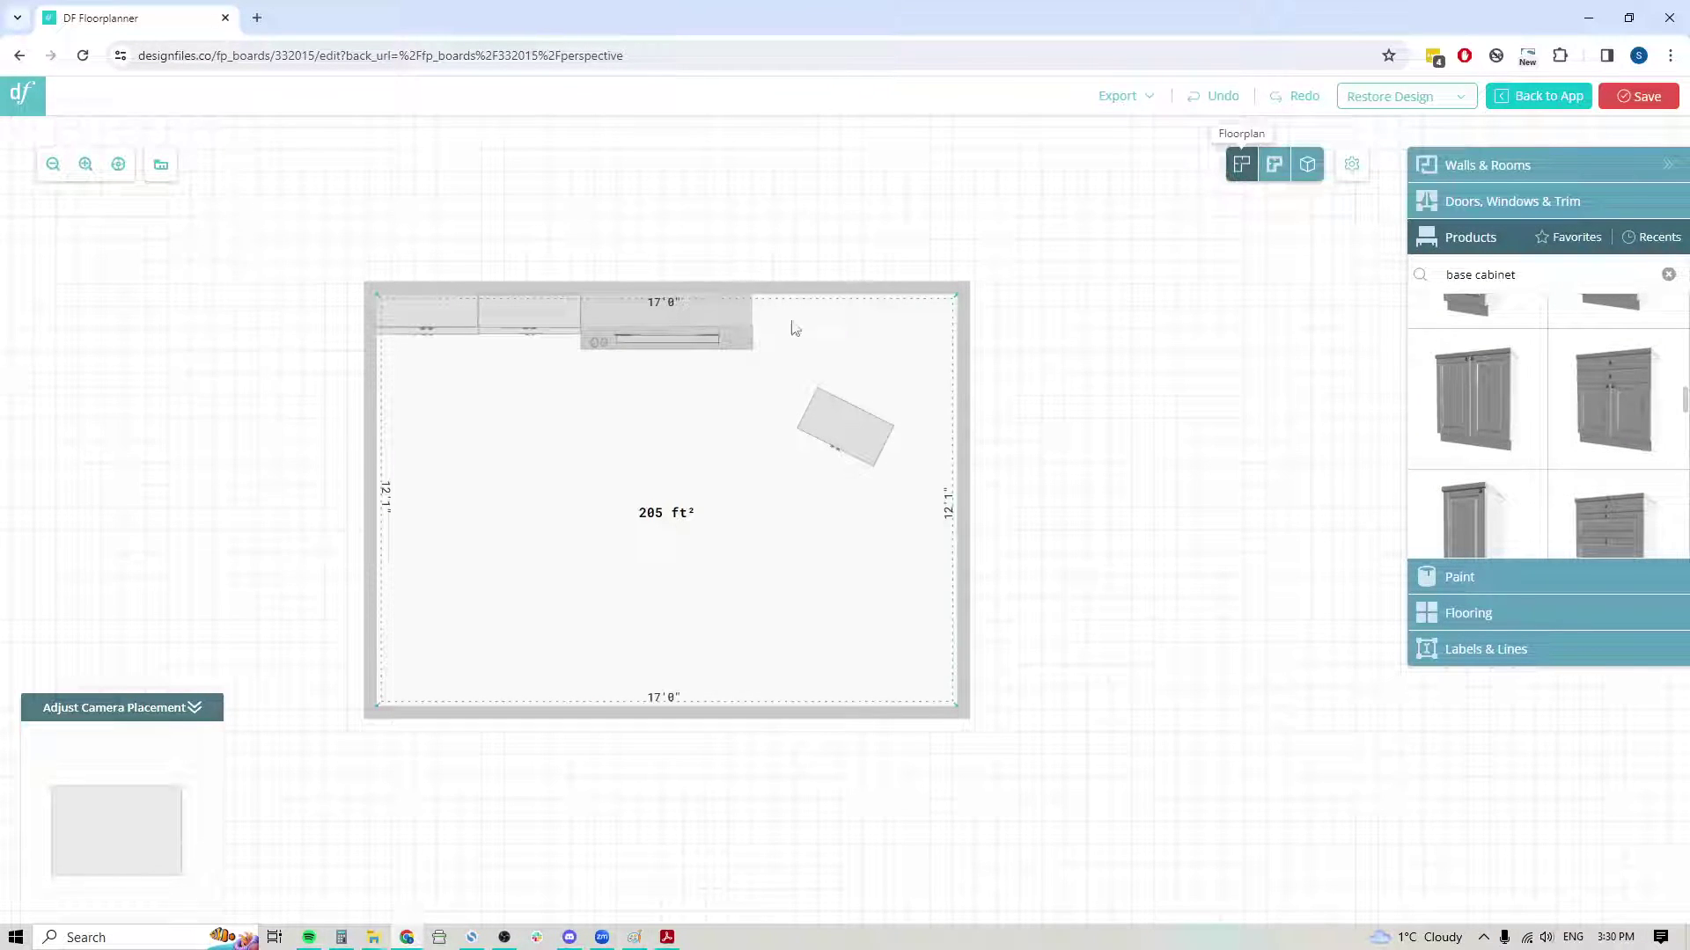
pyautogui.click(162, 165)
pyautogui.moveTo(751, 314); pyautogui.dragTo(958, 317)
# - Align the base cabinet parallel to the back wall and resize it to 36 inches wide, 14 inches deep and 36 inches high
pyautogui.click(829, 449)
pyautogui.moveTo(830, 449); pyautogui.dragTo(845, 451)
pyautogui.scroll(-2, 1470, 431)
pyautogui.moveTo(1457, 439); pyautogui.dragTo(1426, 443)
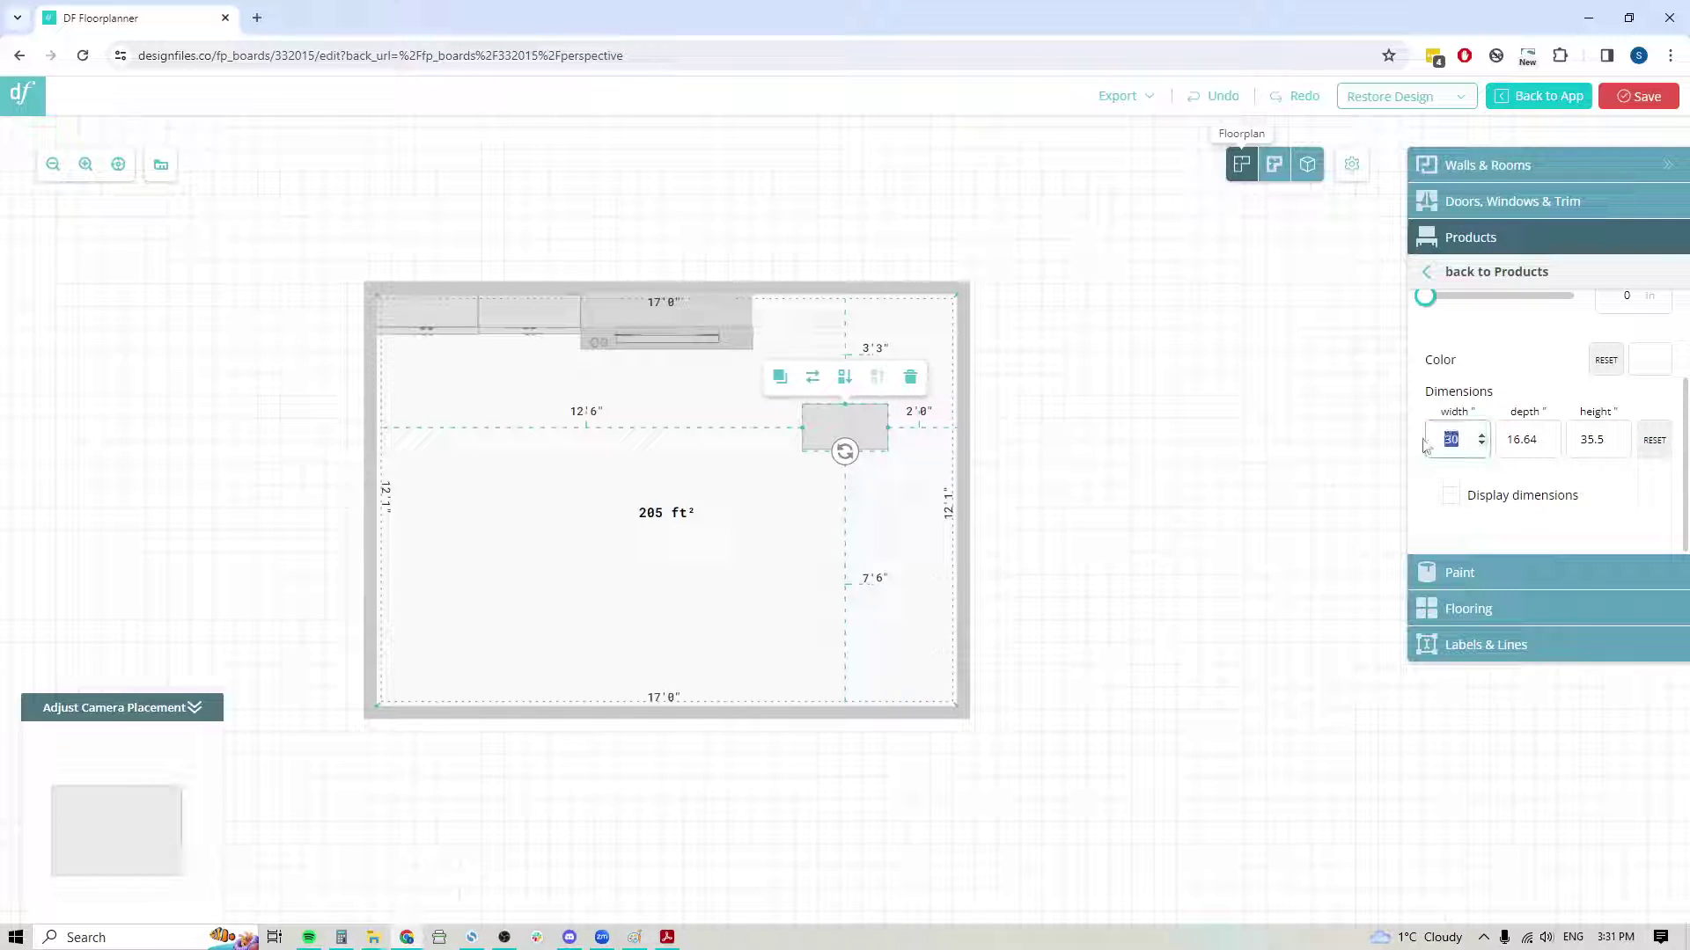
pyautogui.write('36')
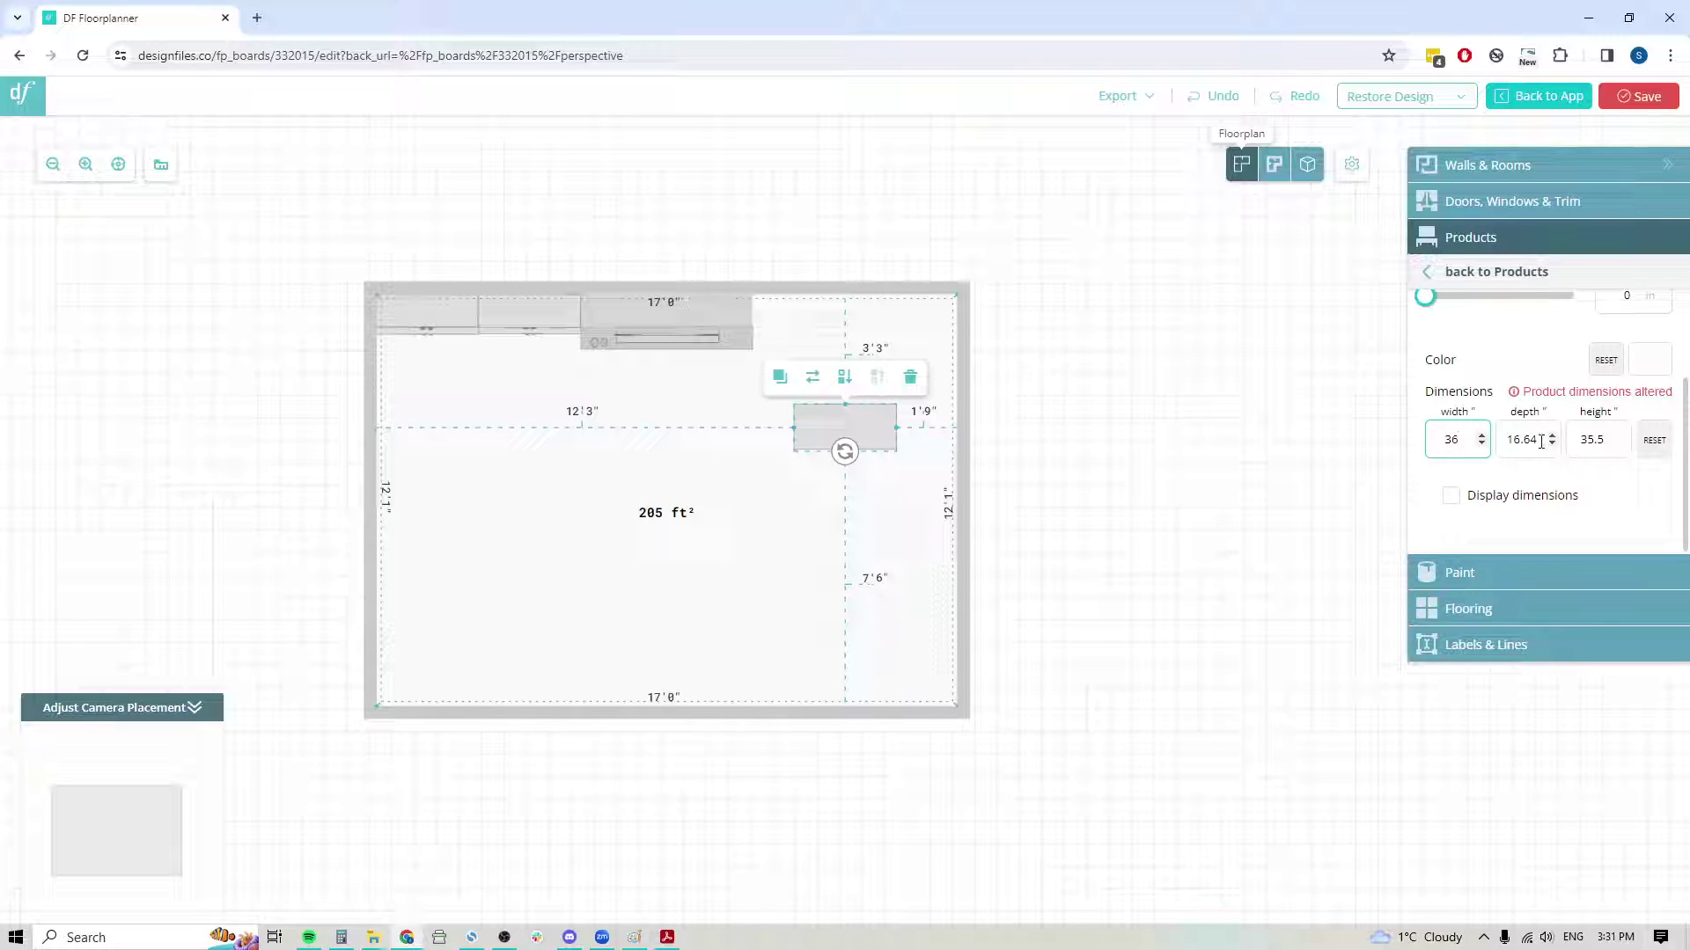
pyautogui.press('Tab')
pyautogui.write('14')
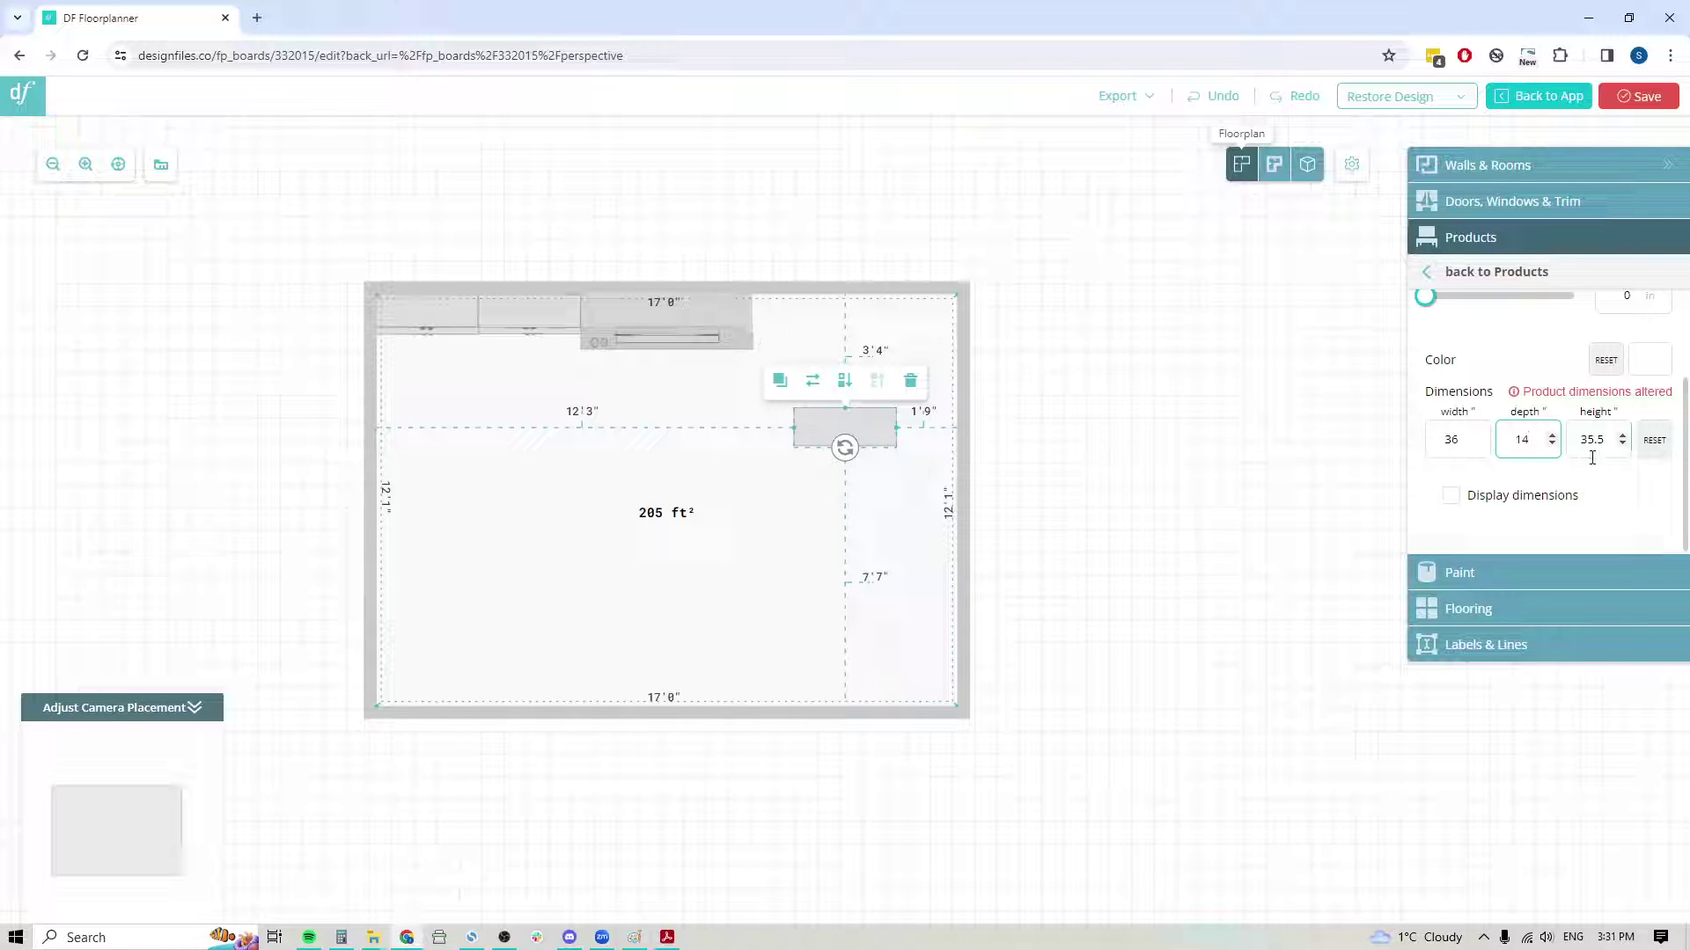
pyautogui.press('Tab')
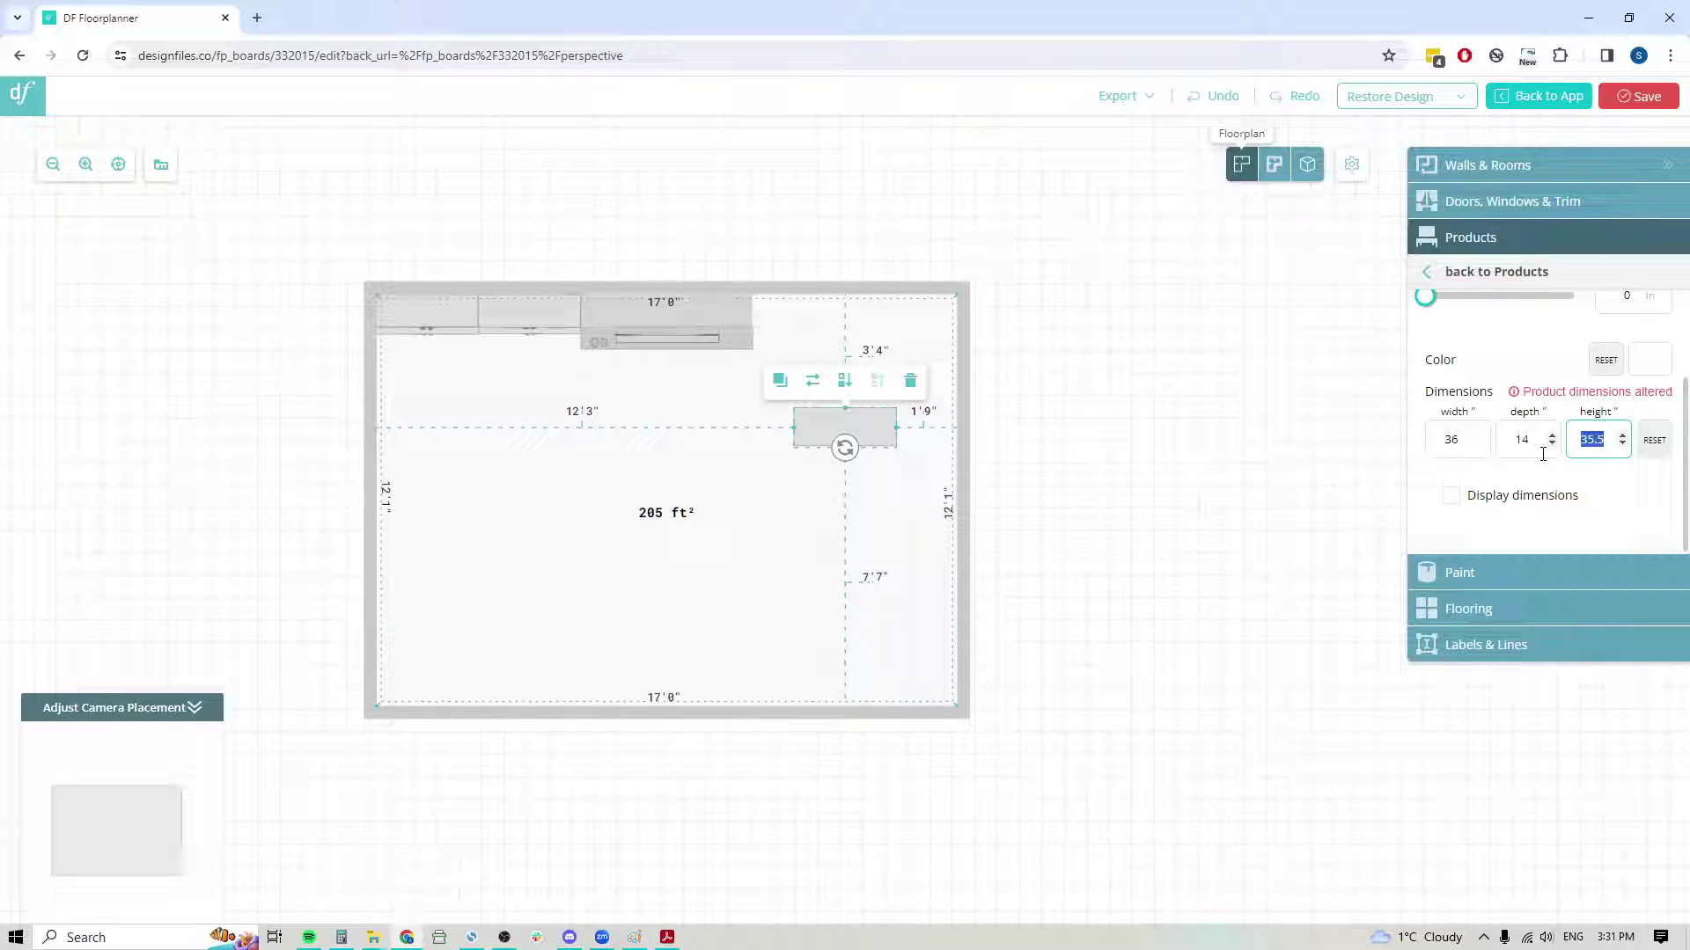
pyautogui.write('36')
# - Place the base cabinet flush against the back wall, directly right of the fireplace, and duplicate it
pyautogui.click(853, 438)
pyautogui.scroll(4, 871, 520)
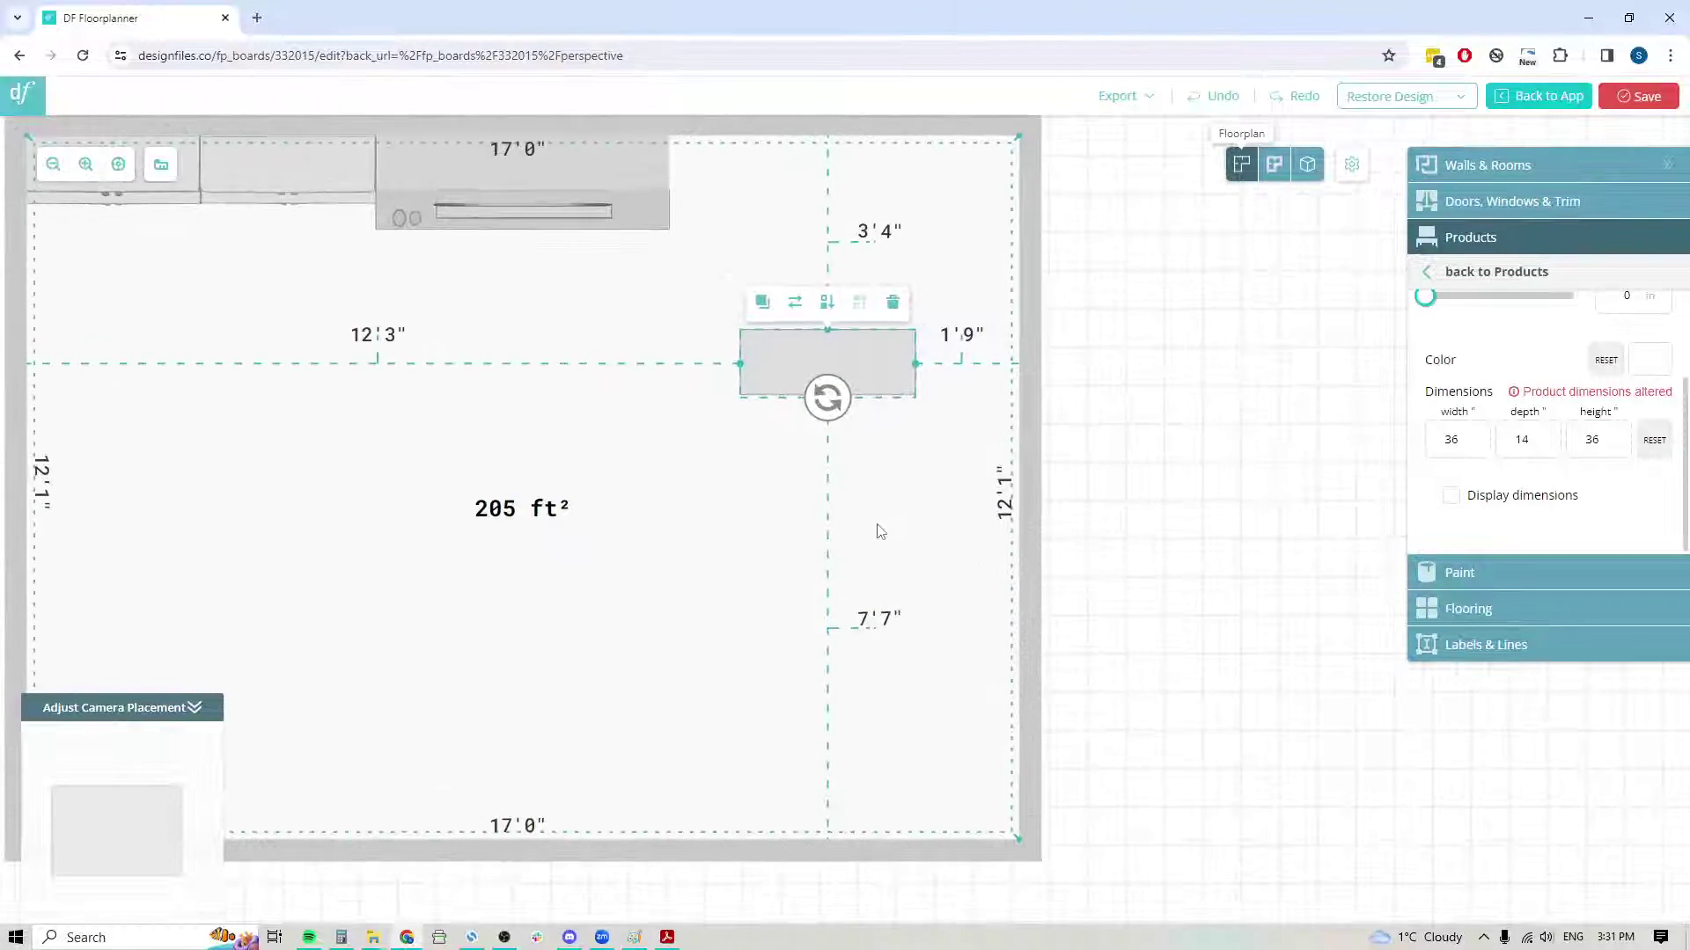
pyautogui.moveTo(1121, 331); pyautogui.dragTo(1118, 474)
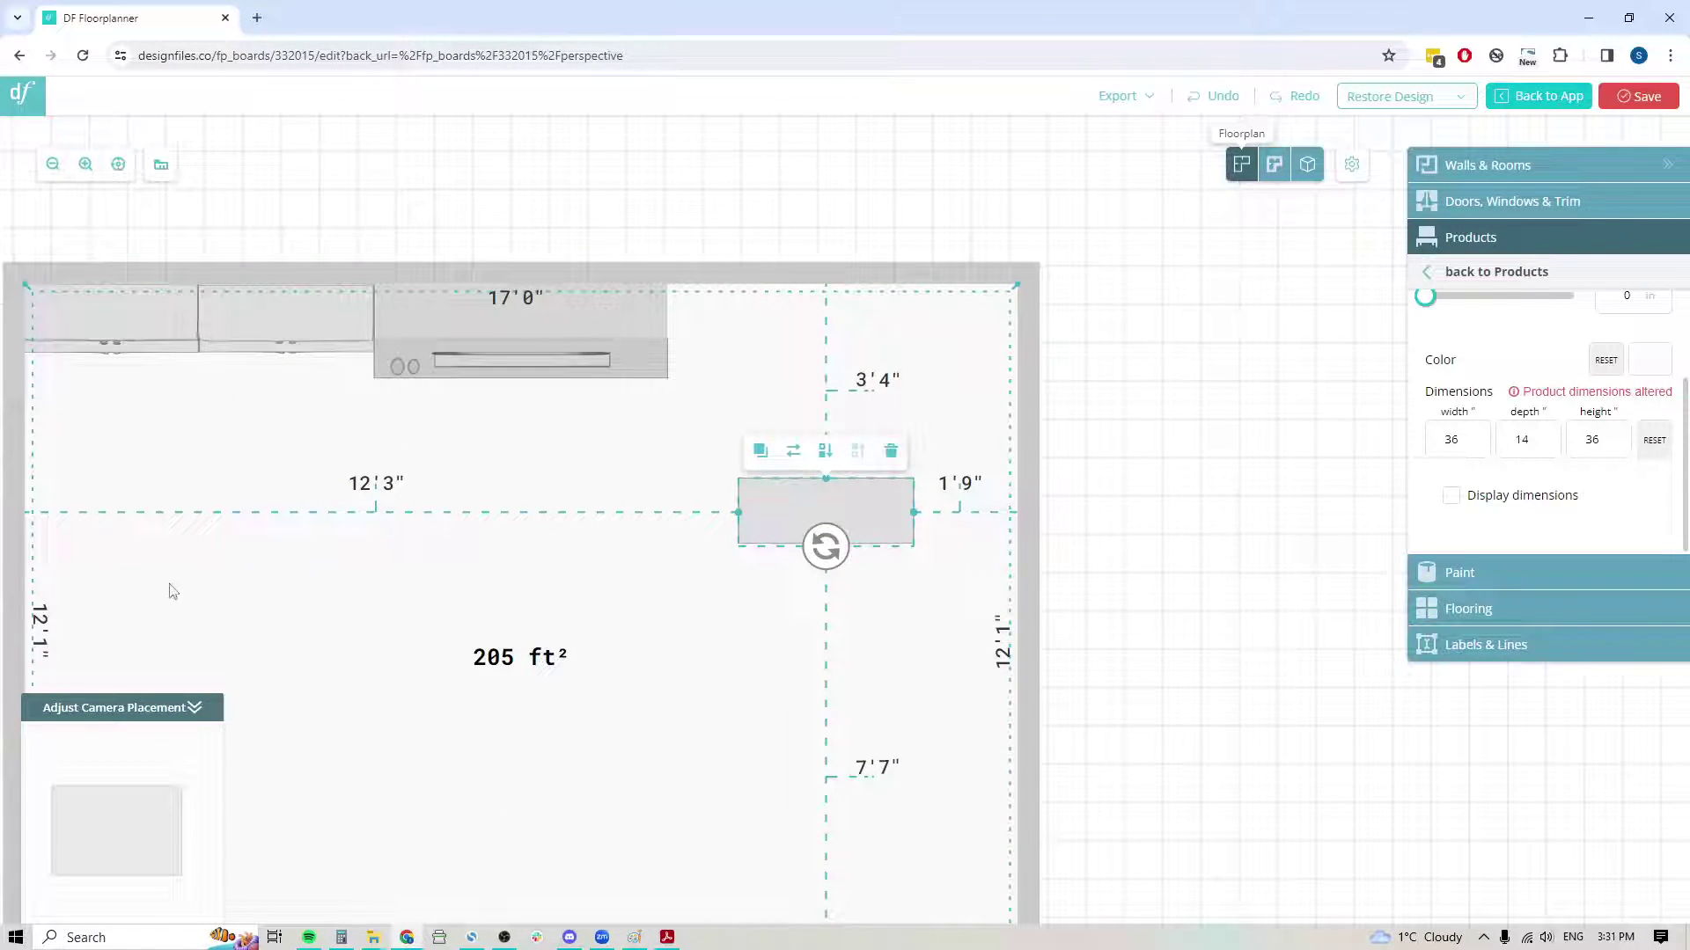
pyautogui.moveTo(778, 516); pyautogui.dragTo(705, 322)
pyautogui.press('Right')
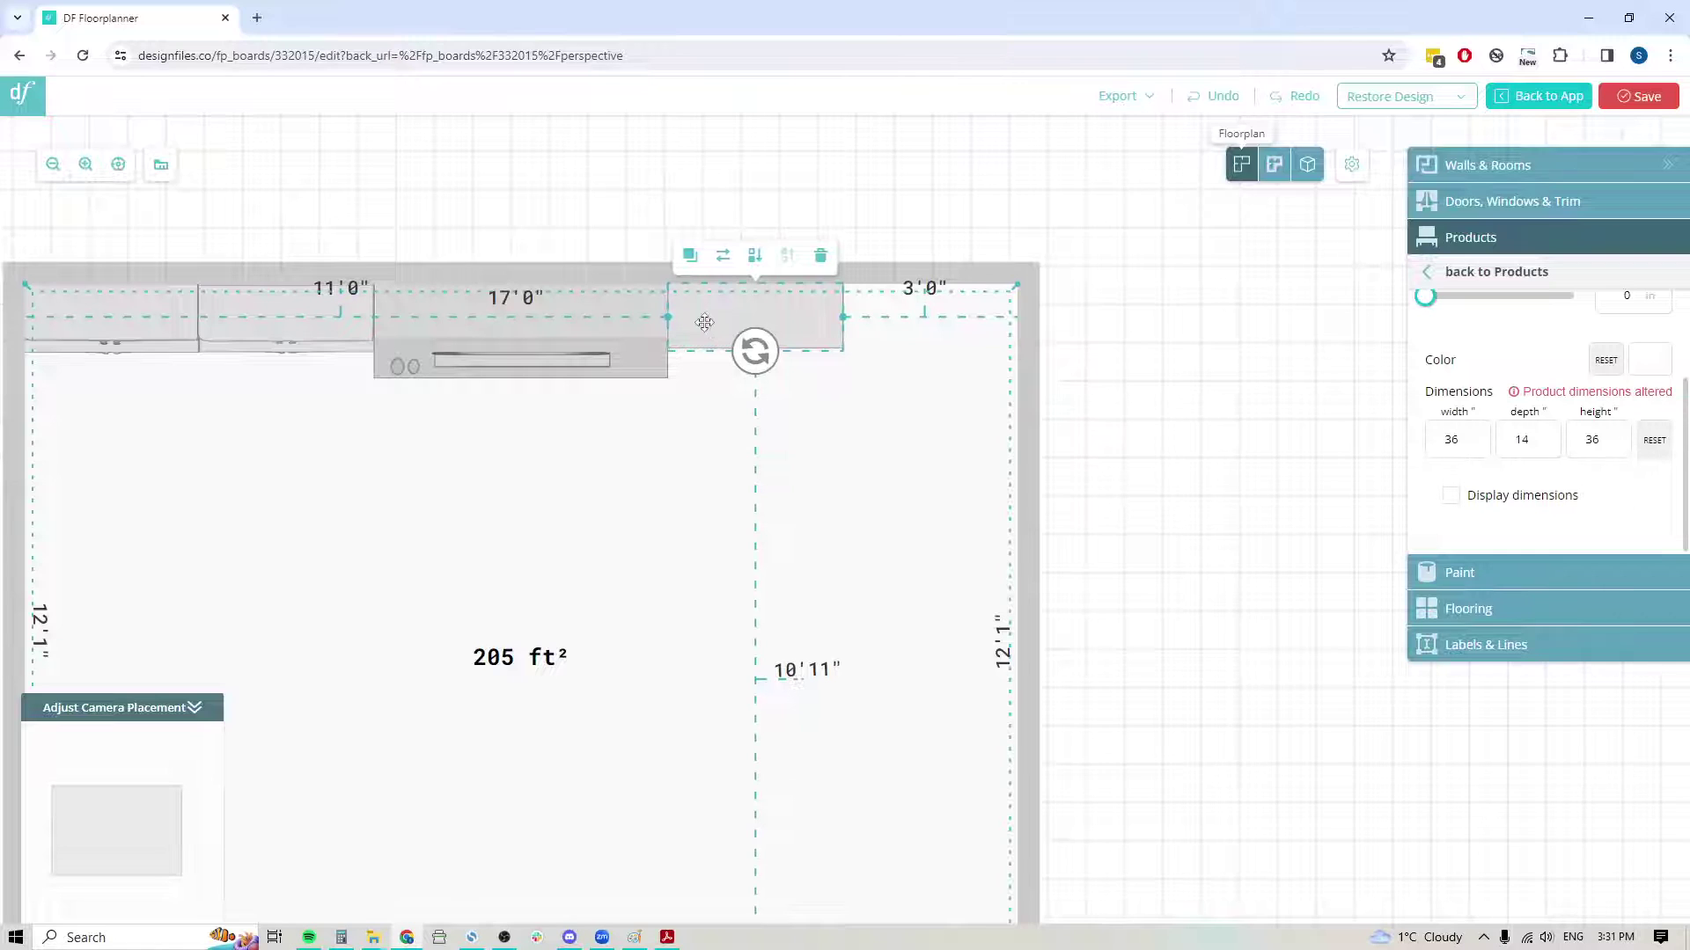
pyautogui.press('Down')
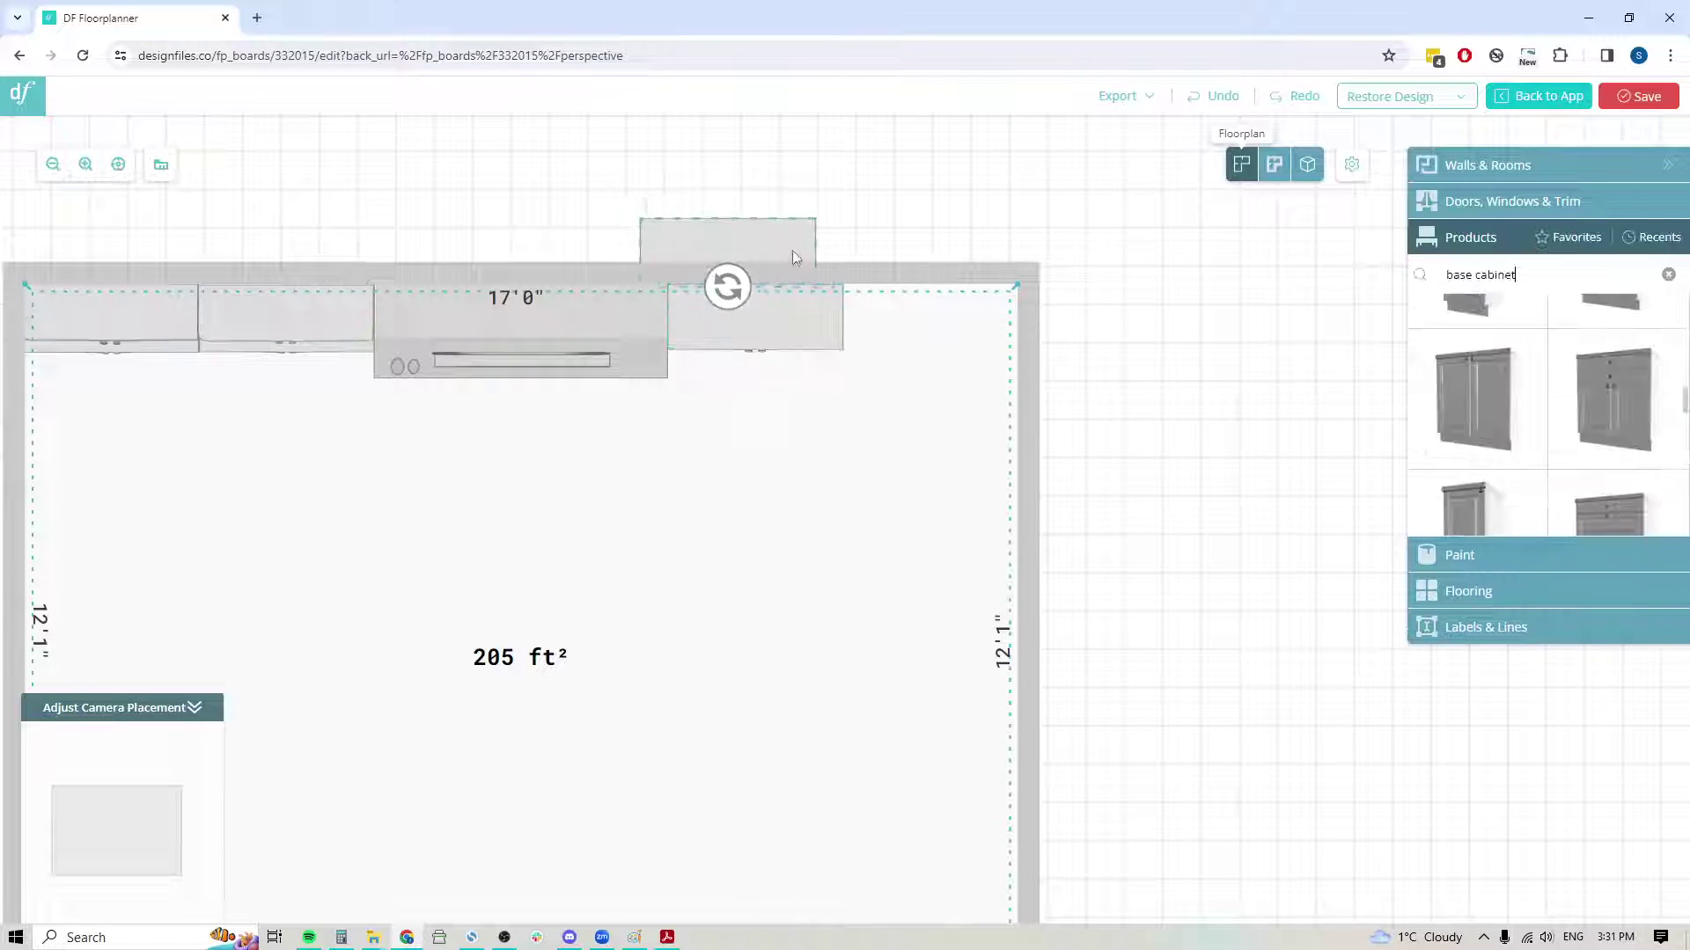
pyautogui.click(690, 255)
pyautogui.click(946, 326)
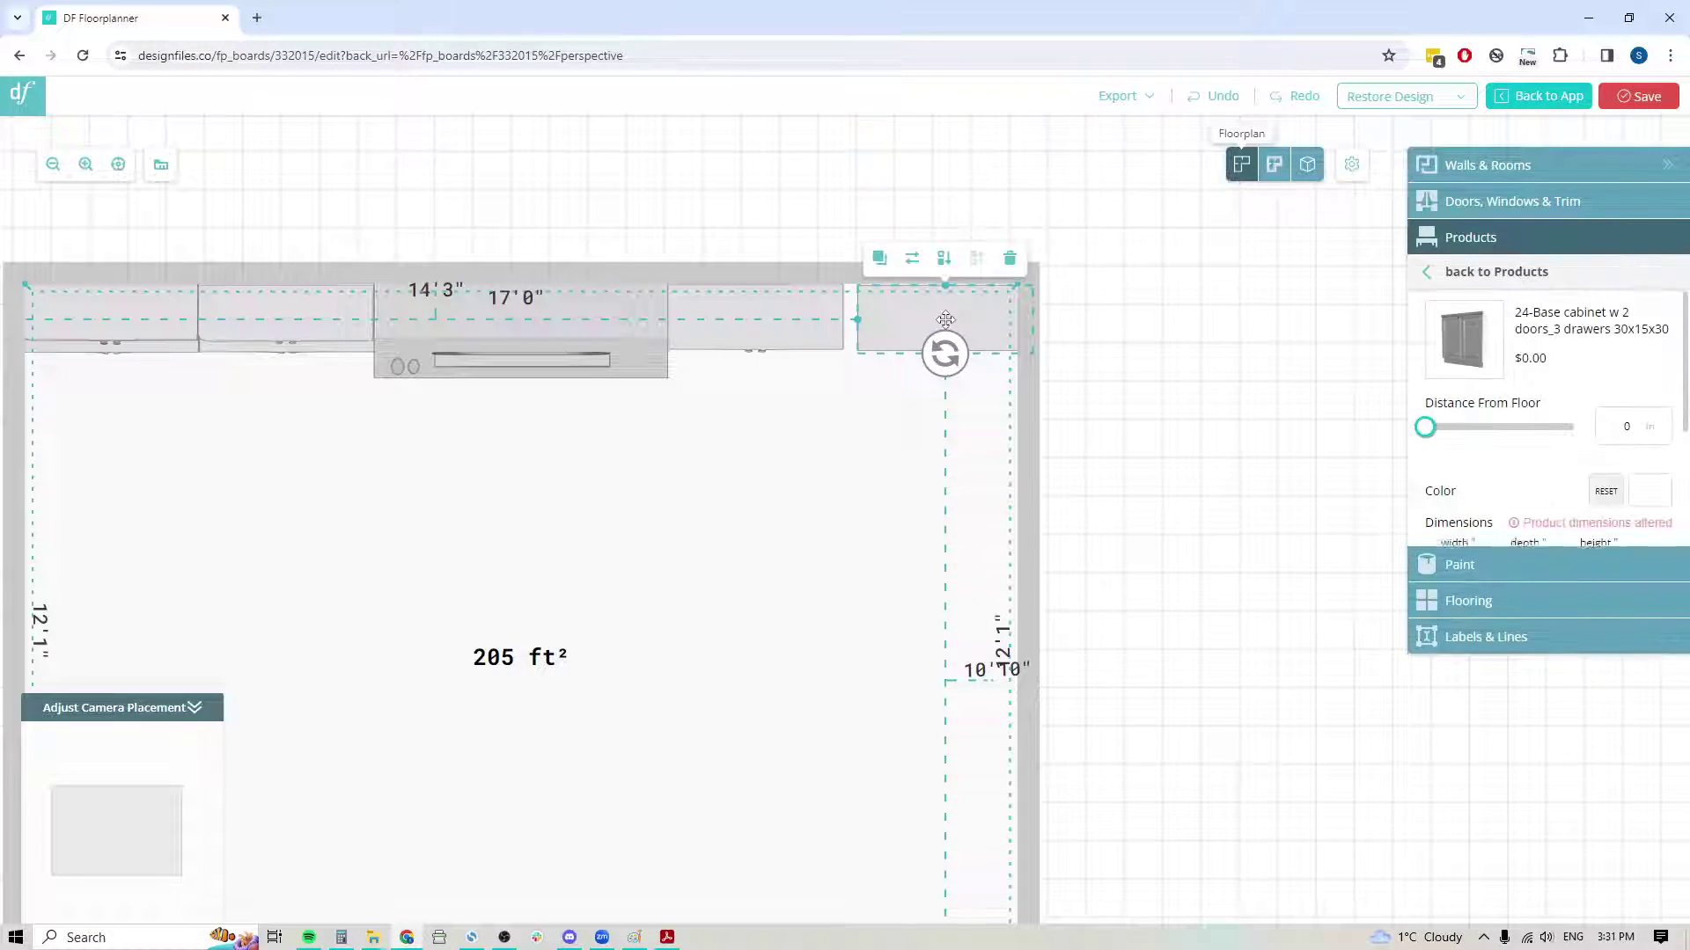
pyautogui.click(1009, 258)
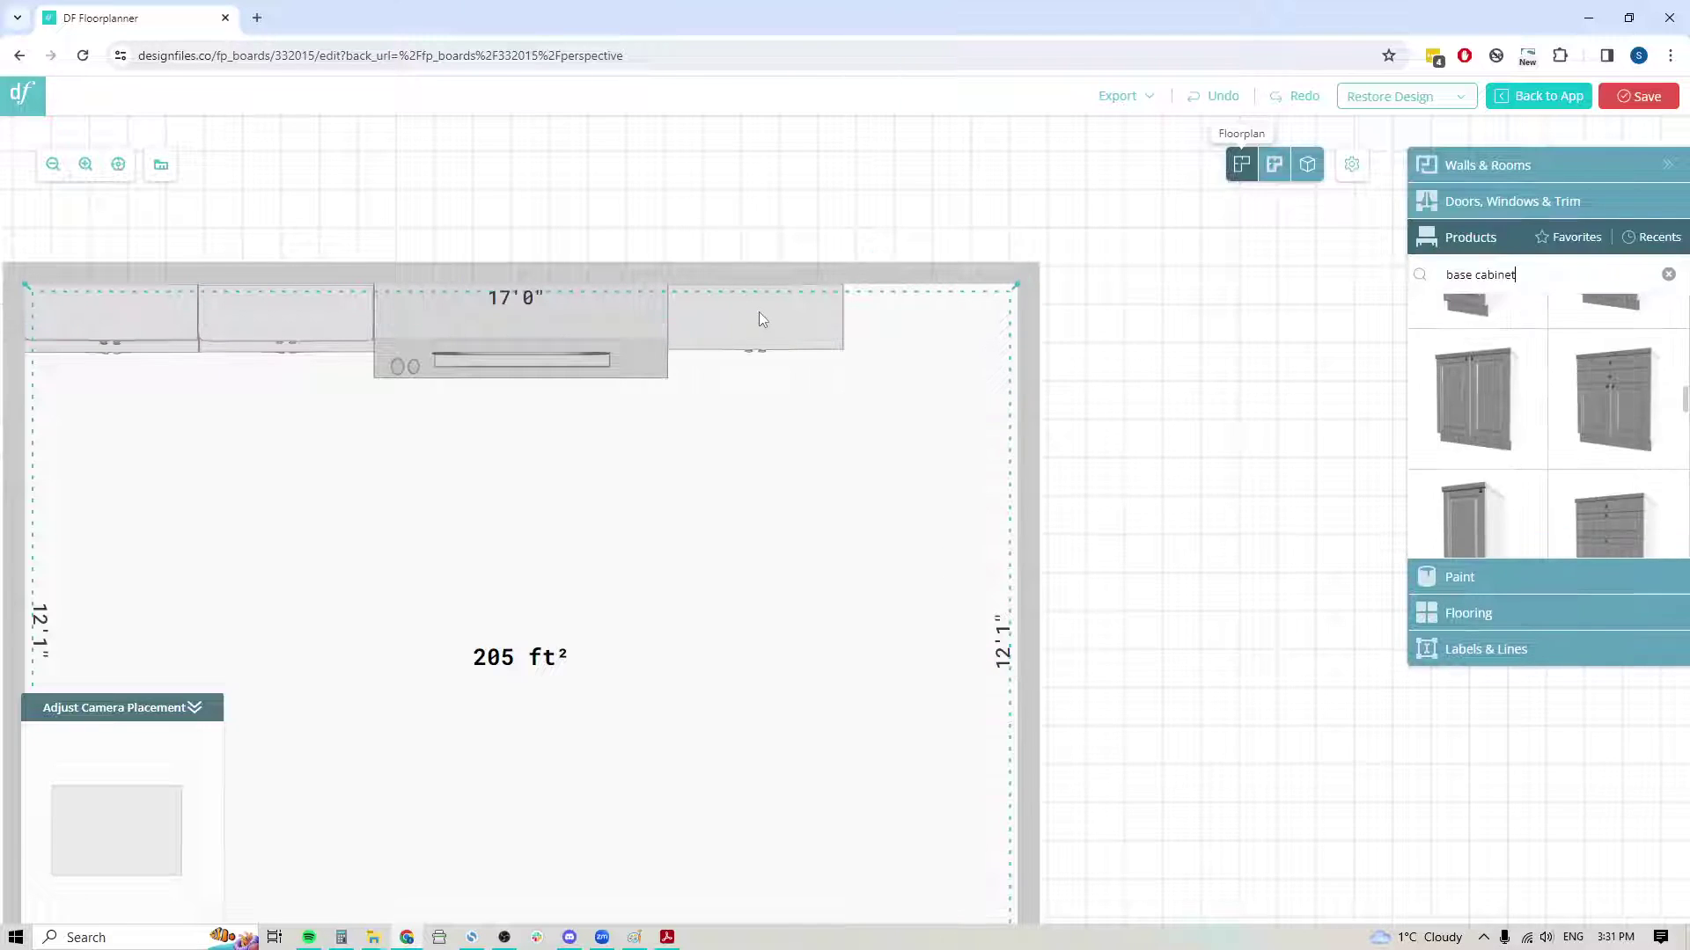
# - Duplicate the right-hand base cabinet and fit the copy flush between it and the right side wall, against the back wall
pyautogui.click(759, 312)
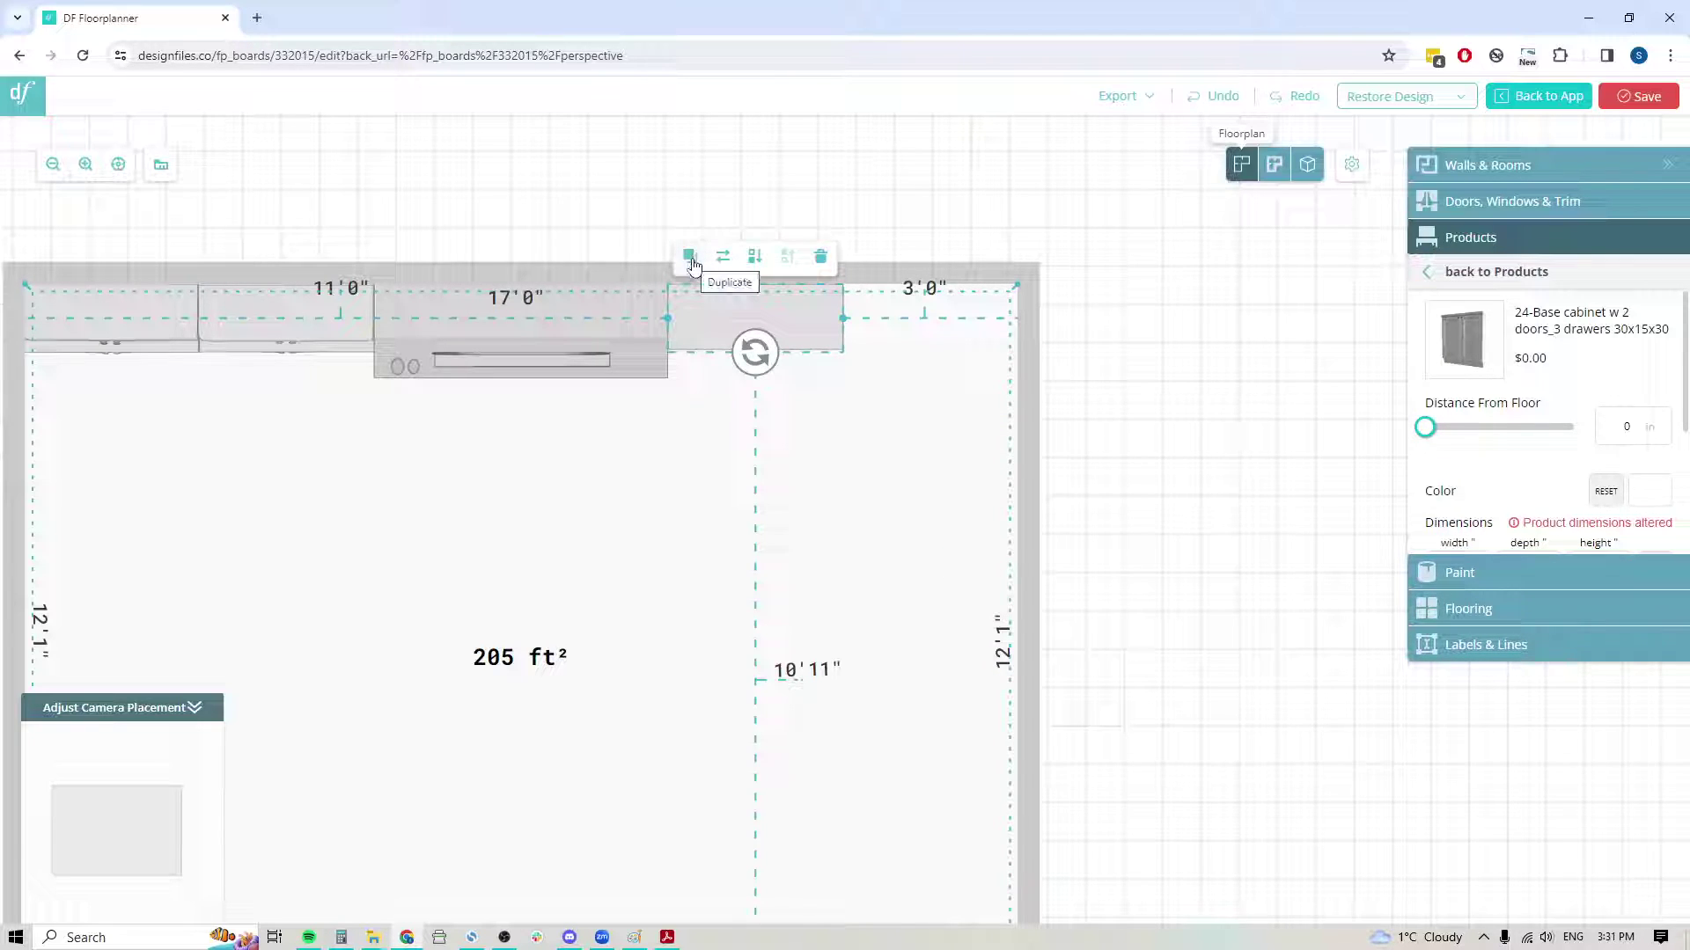
pyautogui.click(688, 255)
pyautogui.click(916, 329)
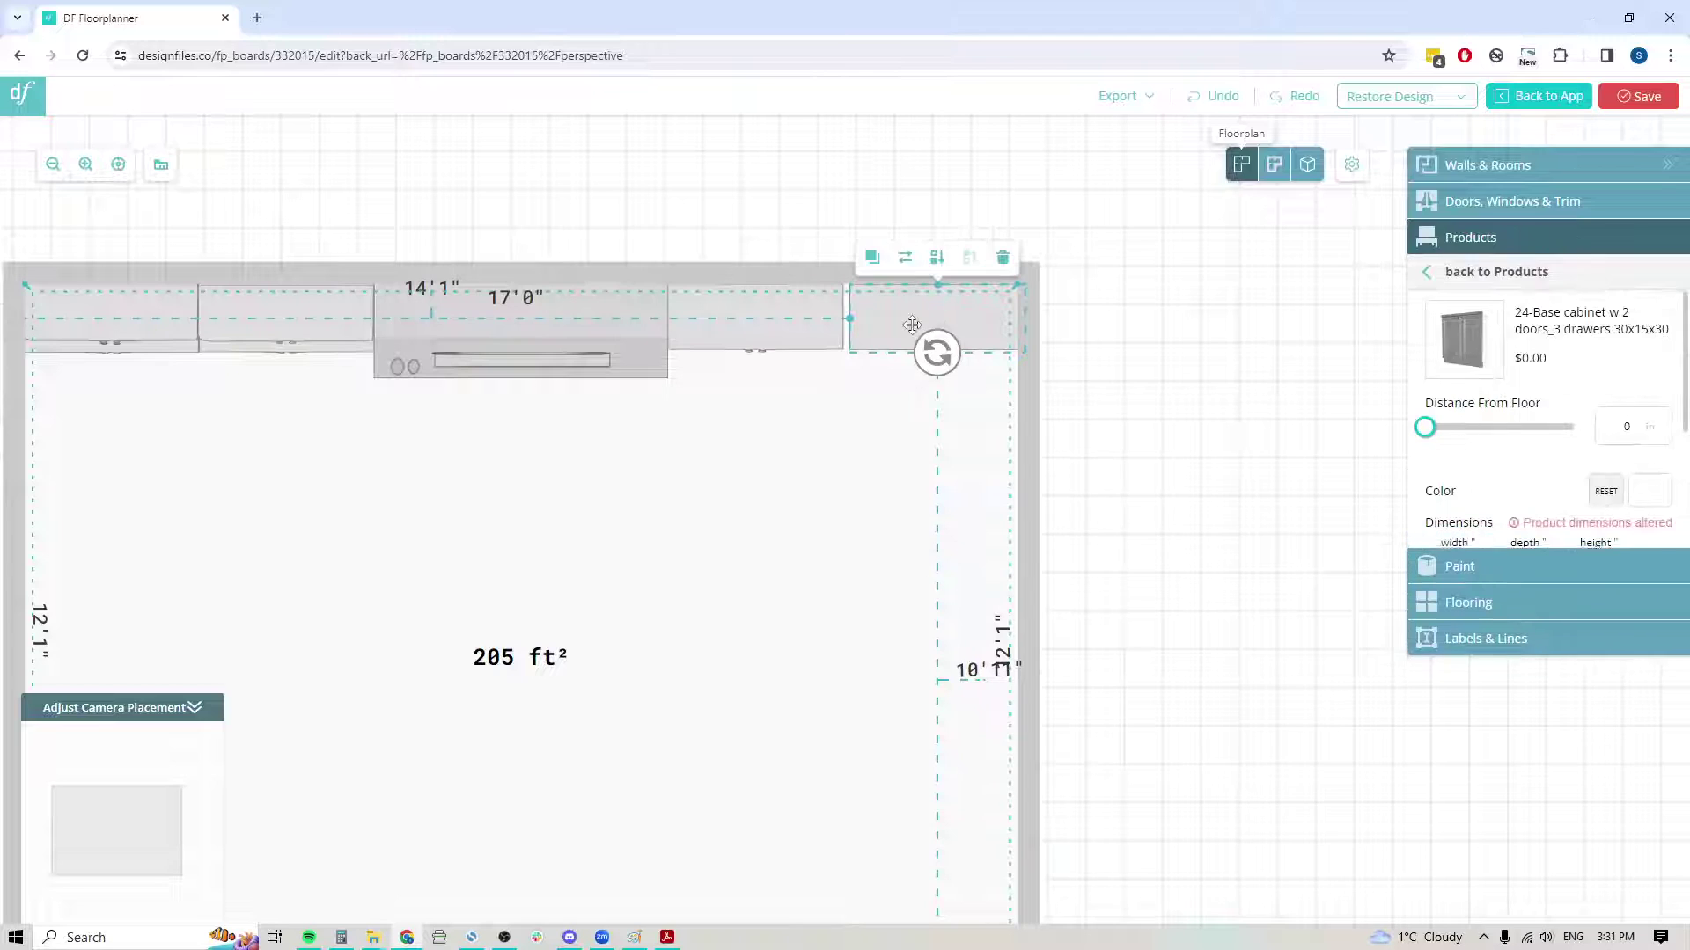
pyautogui.moveTo(913, 331); pyautogui.dragTo(912, 324)
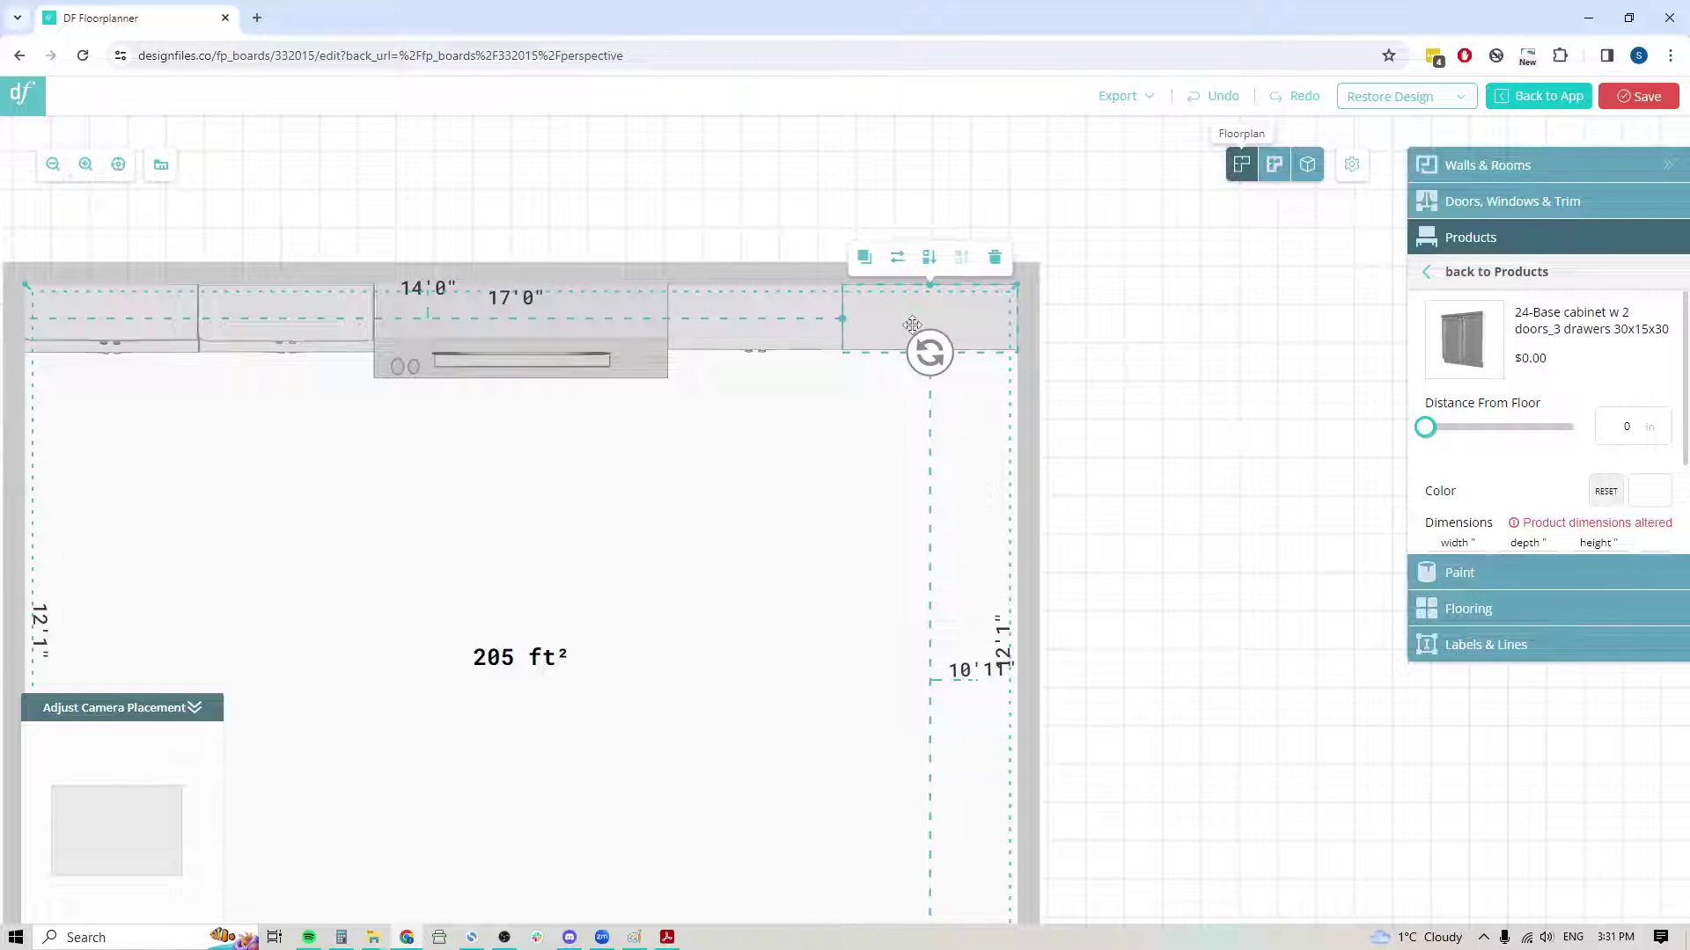
# - Search the products for a beam and add the chestnut wood beam to the floor in the 3D perspective
pyautogui.click(1307, 165)
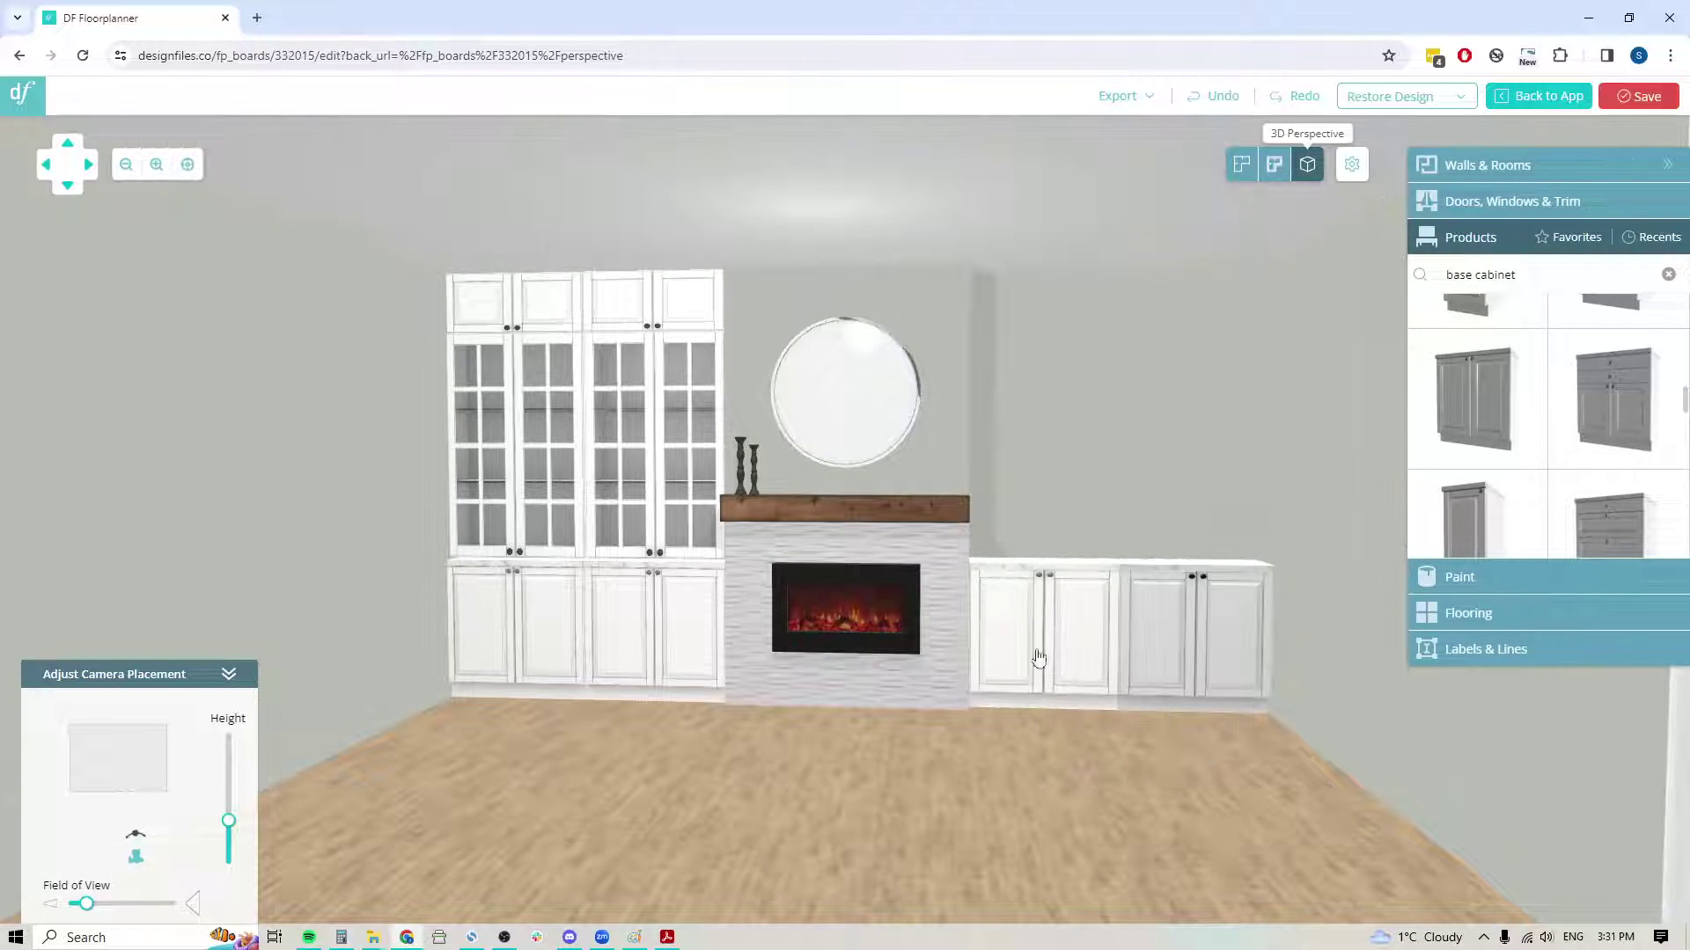
pyautogui.moveTo(1114, 730); pyautogui.dragTo(771, 550)
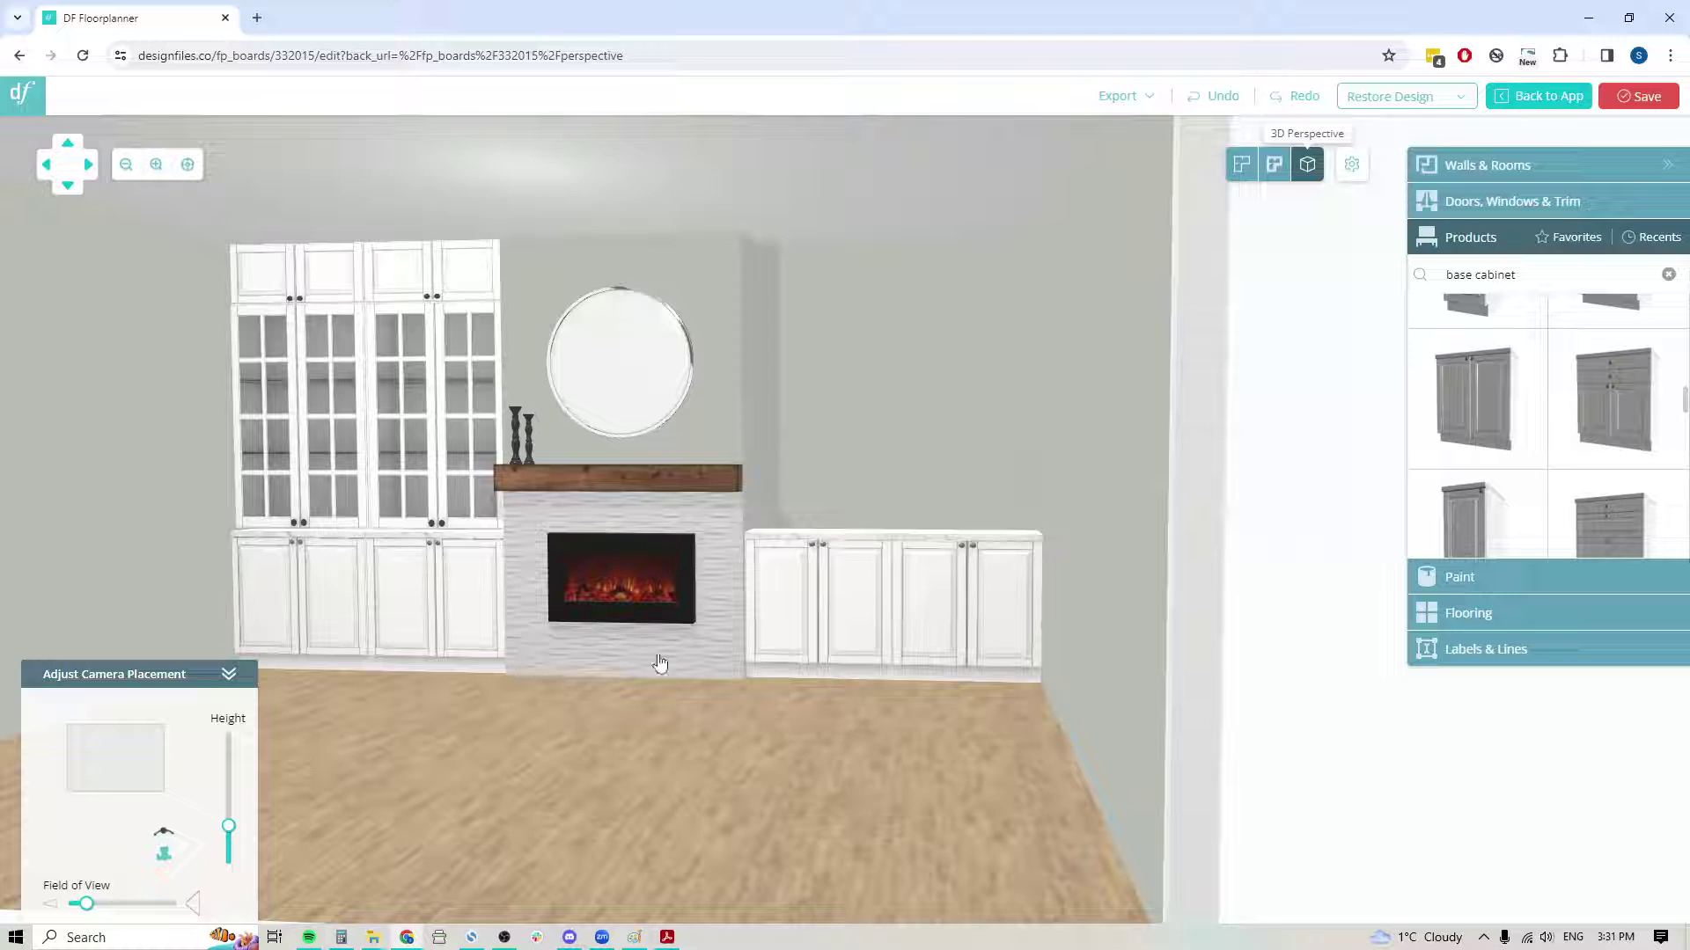
pyautogui.moveTo(776, 777); pyautogui.dragTo(943, 802)
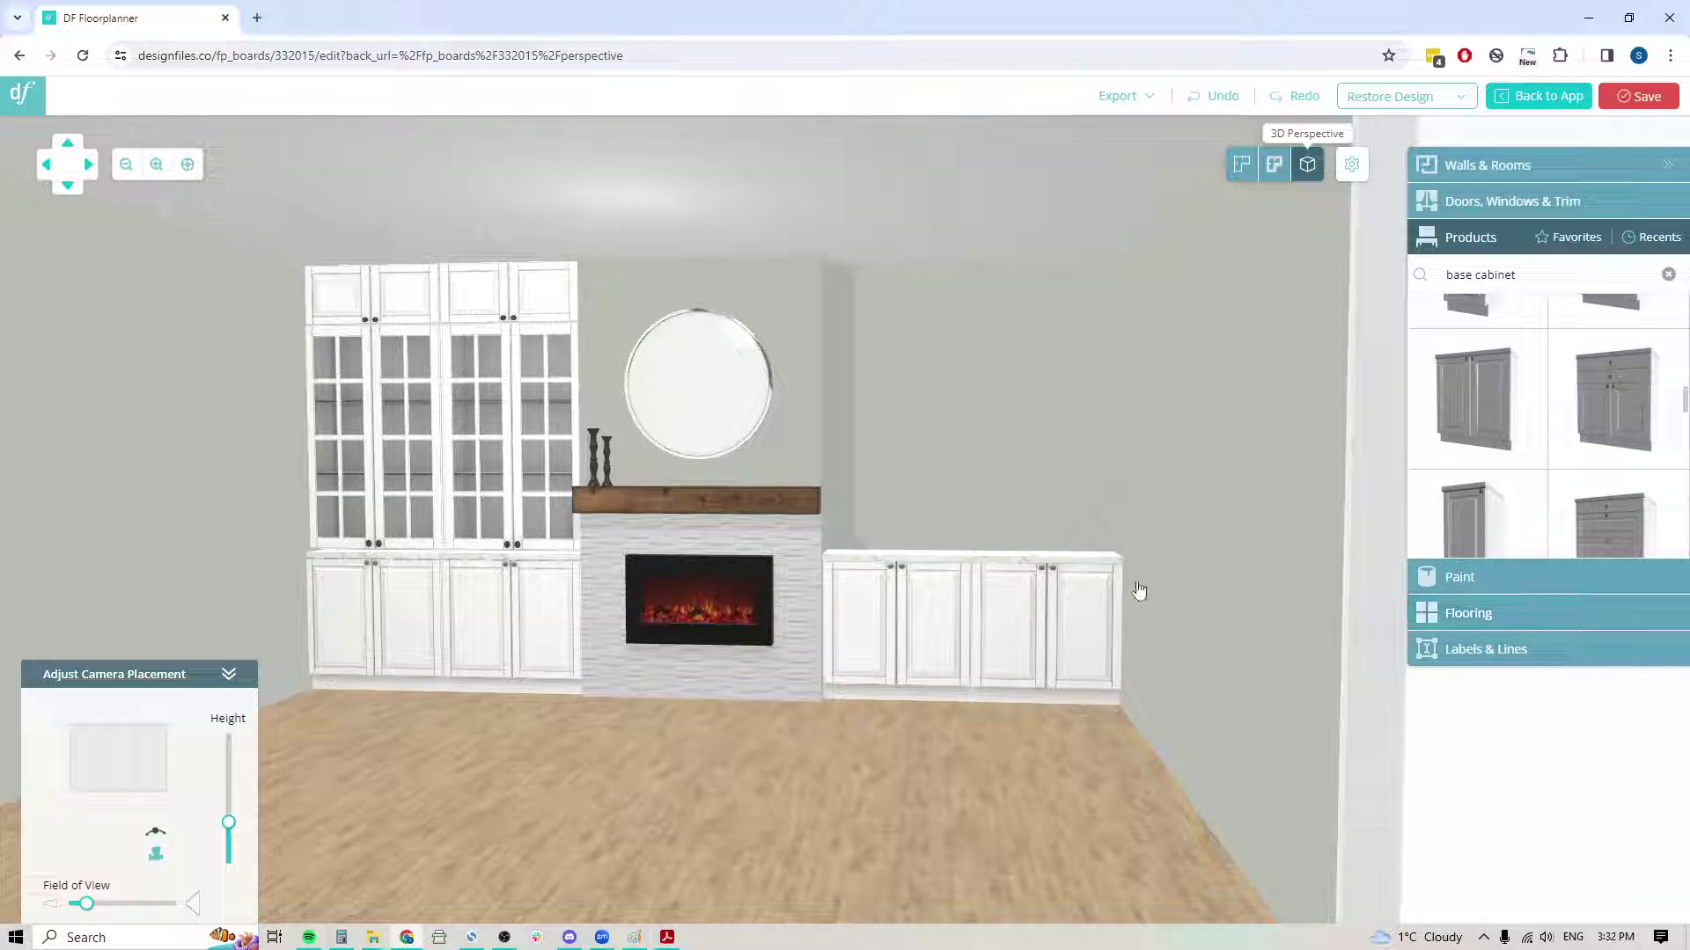
pyautogui.moveTo(1513, 275); pyautogui.dragTo(1443, 278)
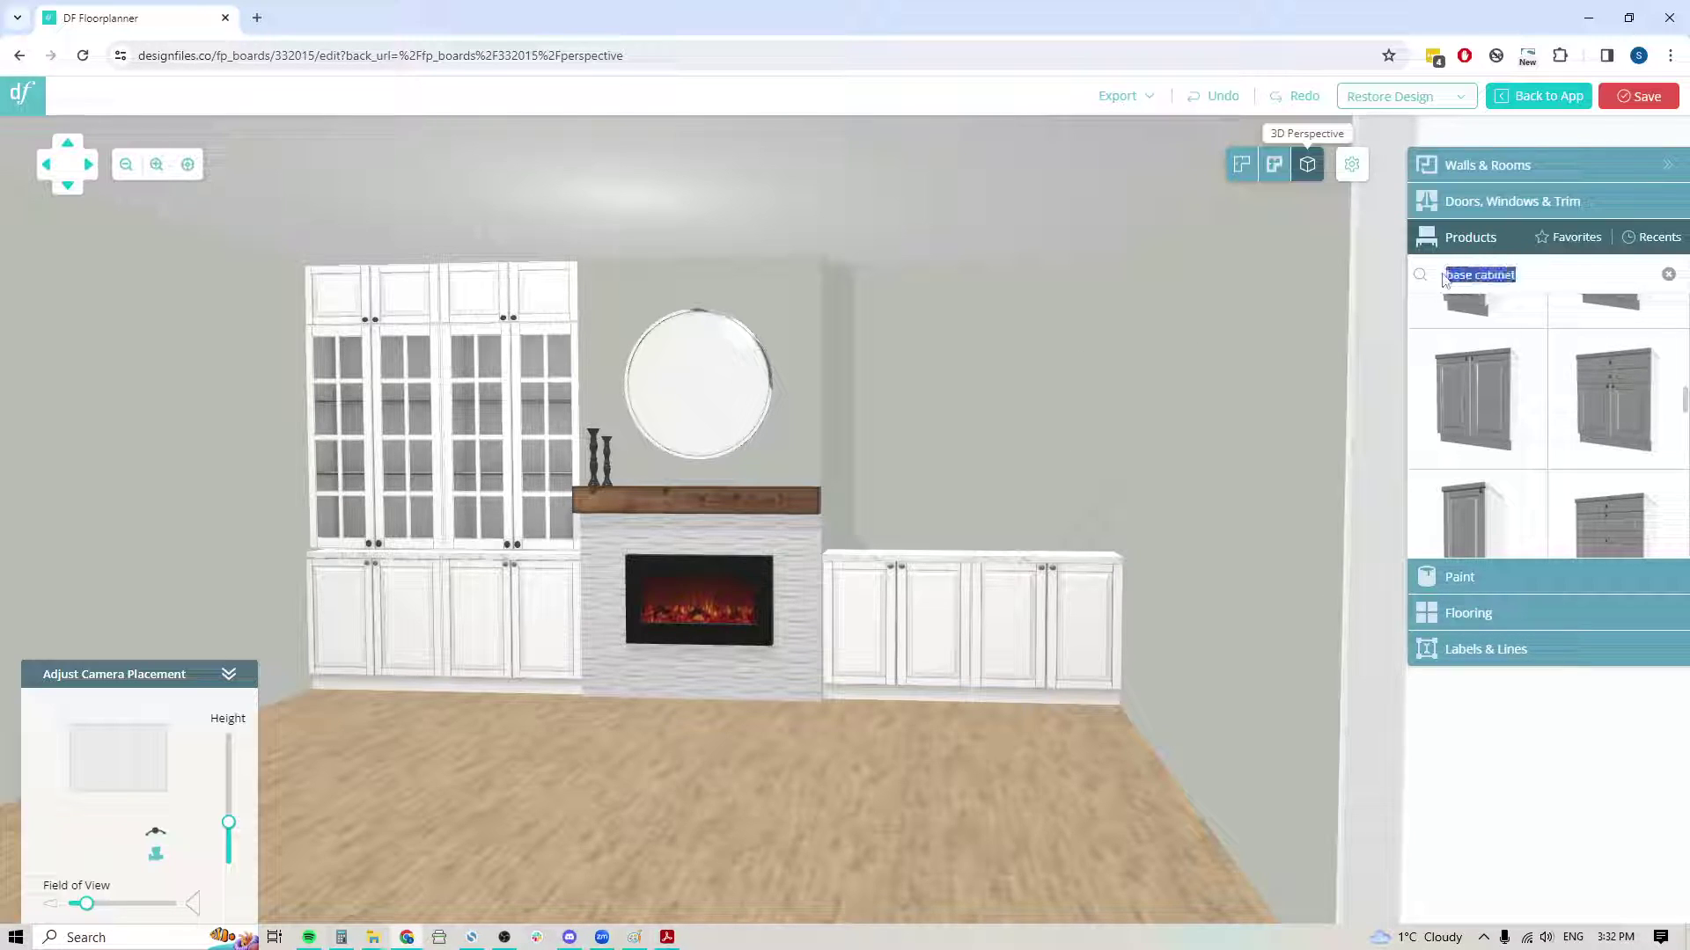
pyautogui.write('beam')
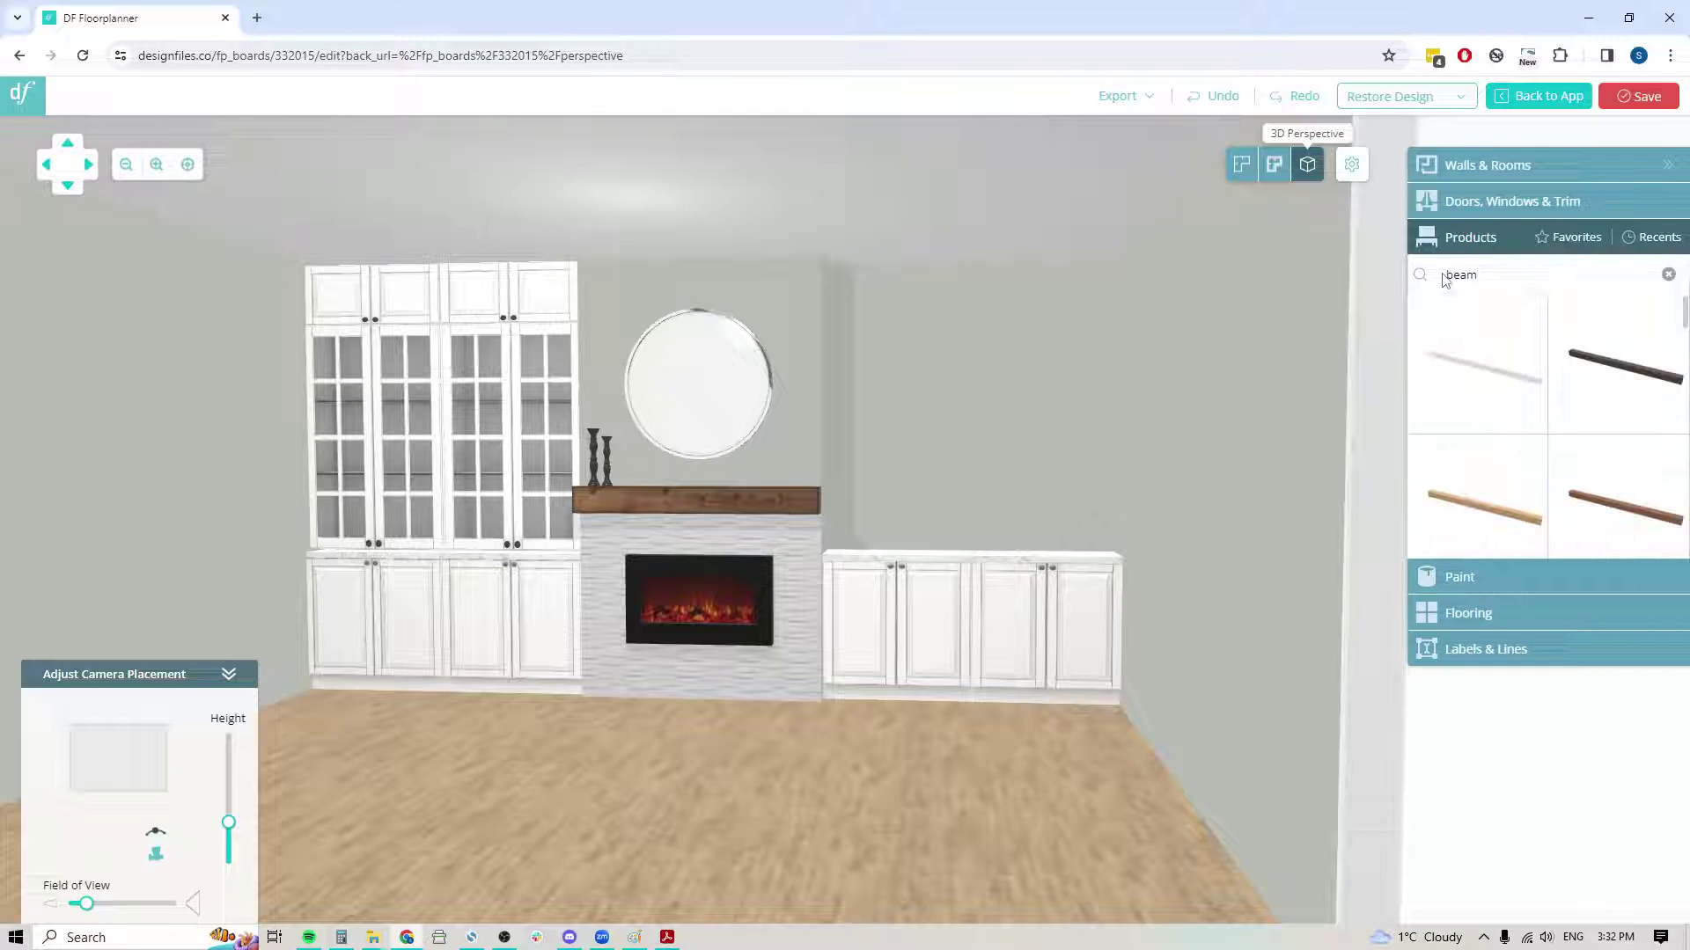
pyautogui.scroll(-1, 1564, 547)
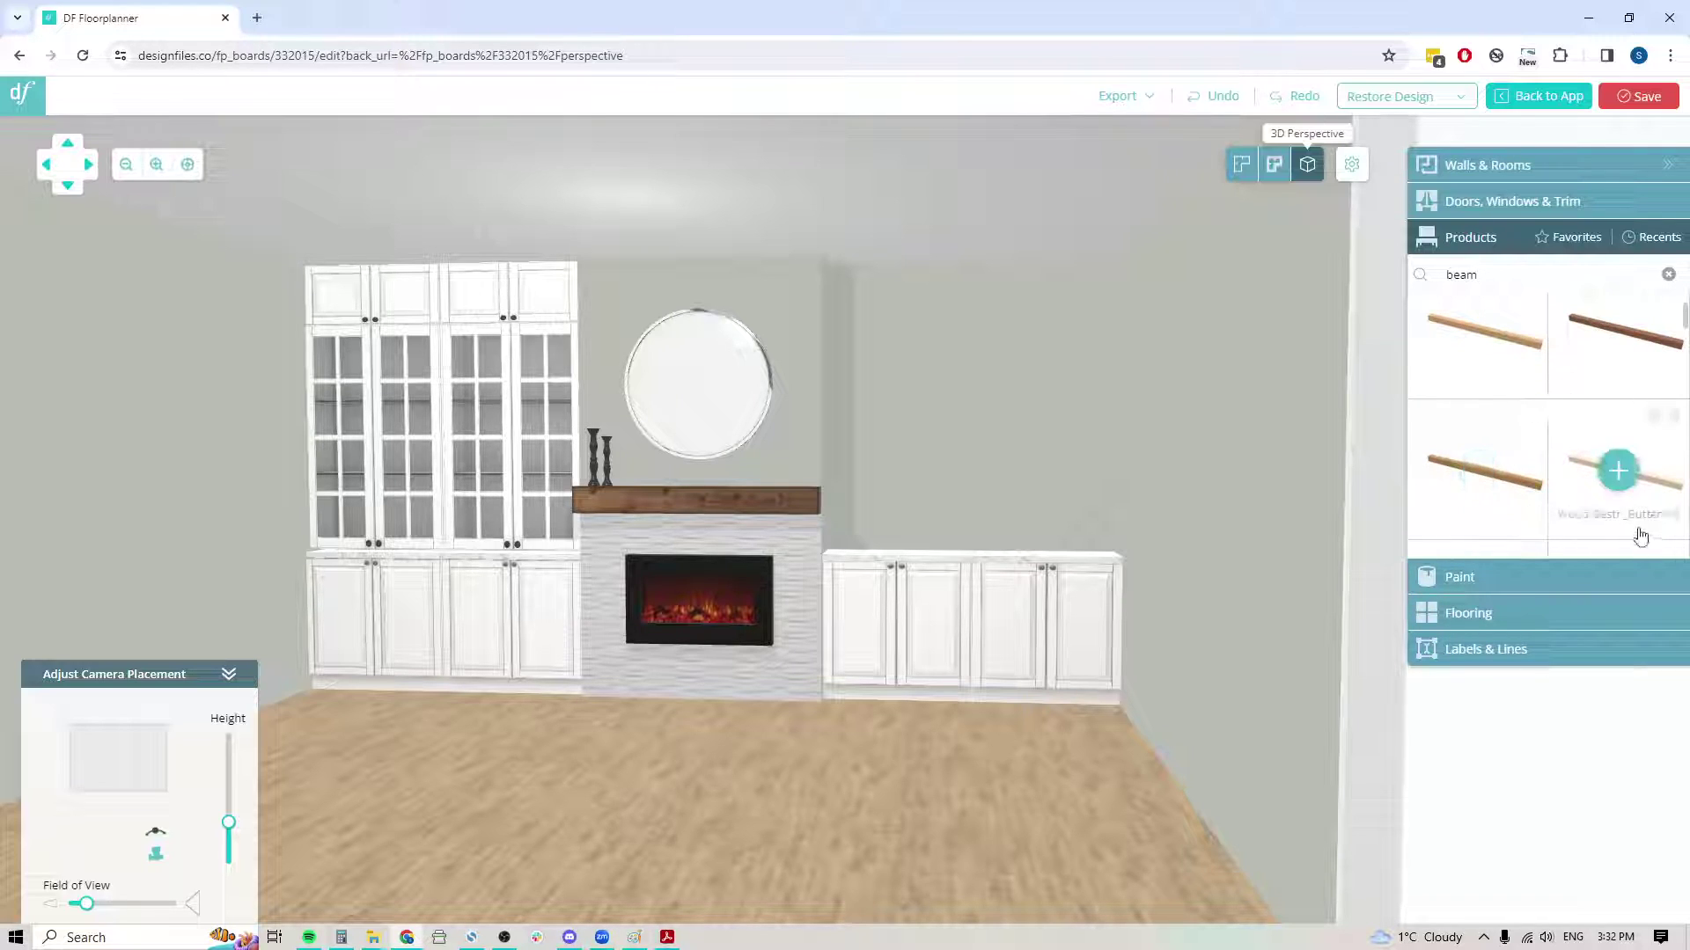
pyautogui.scroll(-2, 1623, 519)
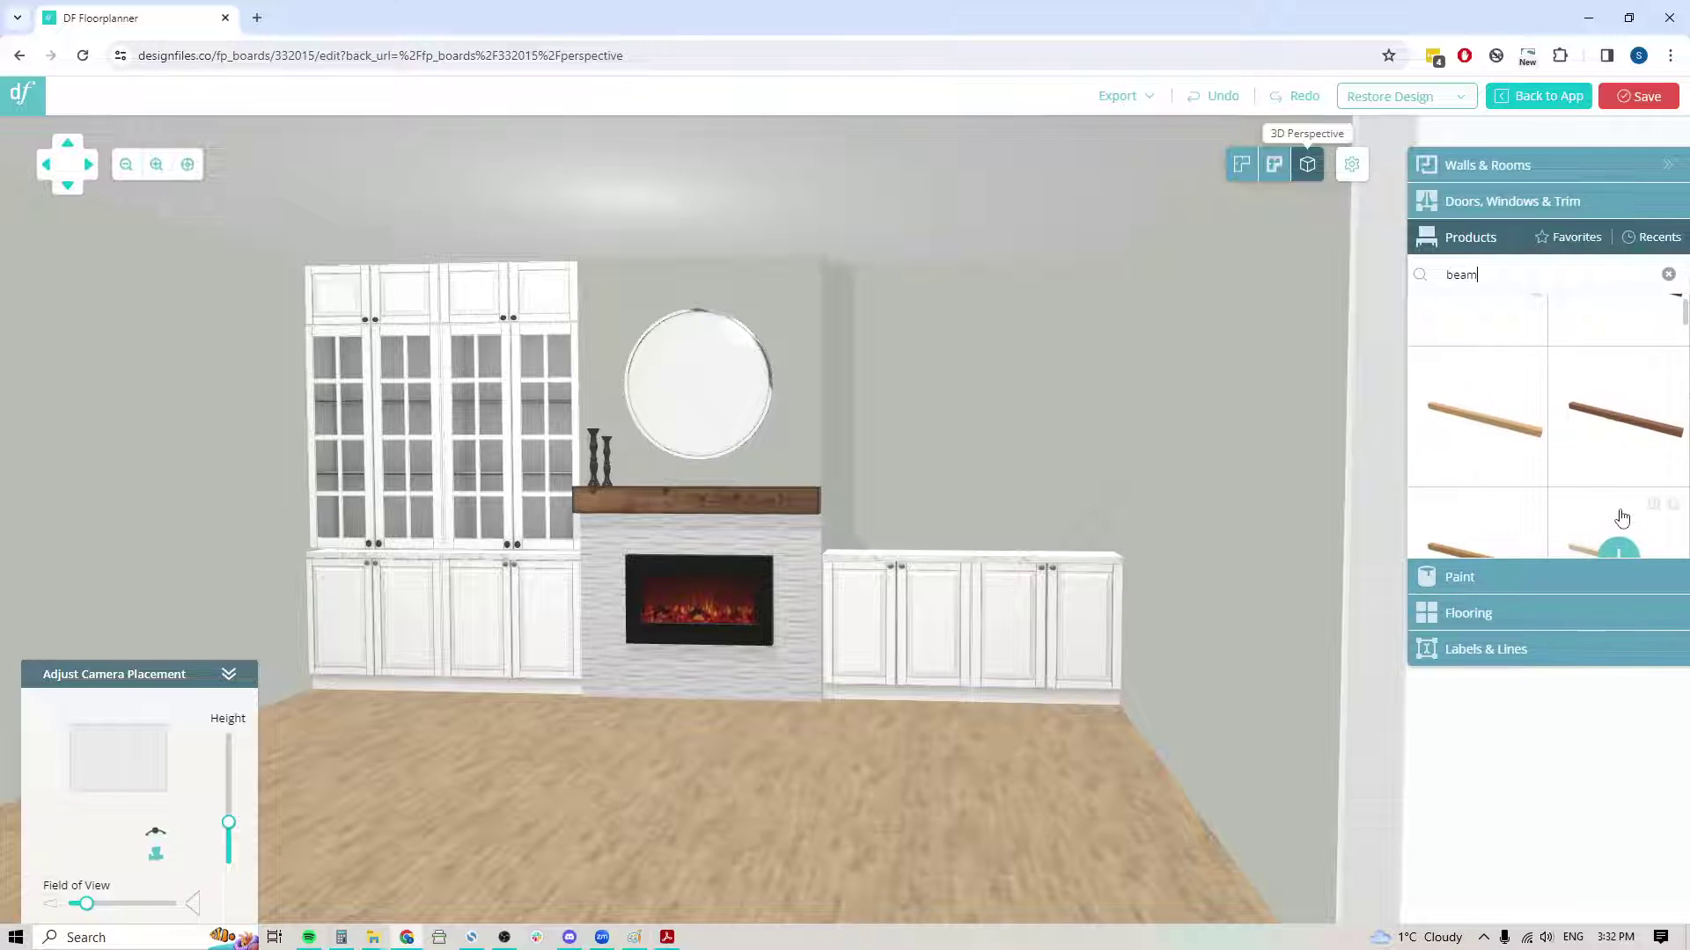
pyautogui.moveTo(1472, 473); pyautogui.dragTo(873, 783)
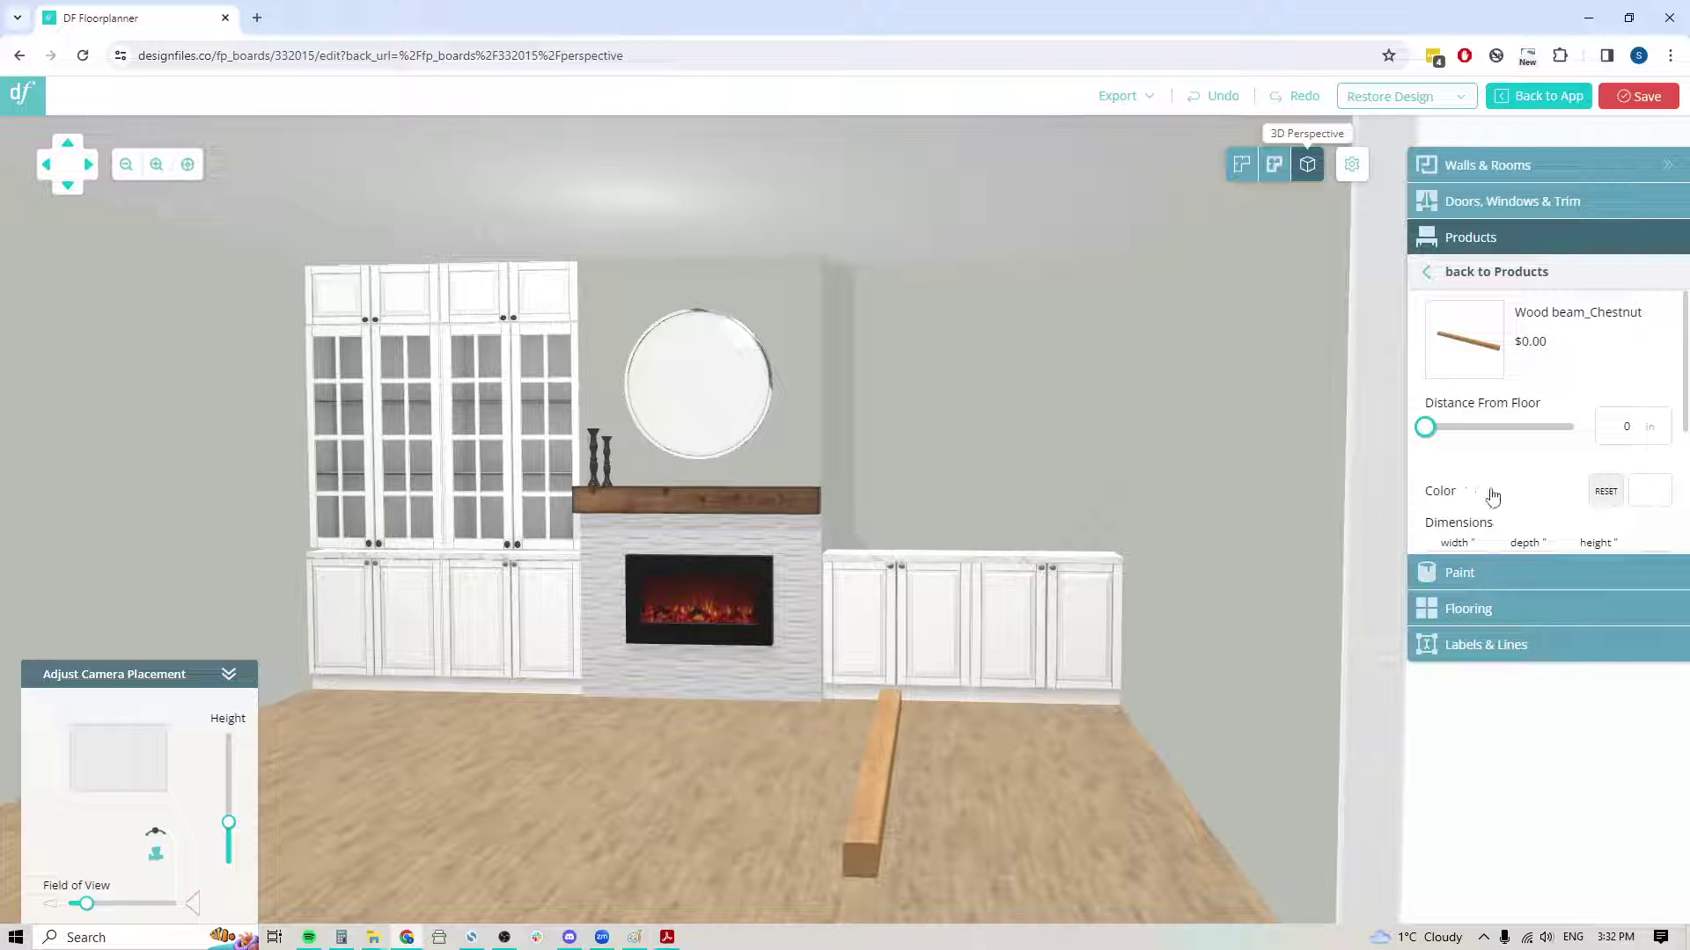
# - Recolor the wood beam dark brown, #5C4C38, to go with the fireplace mantel
pyautogui.click(1650, 493)
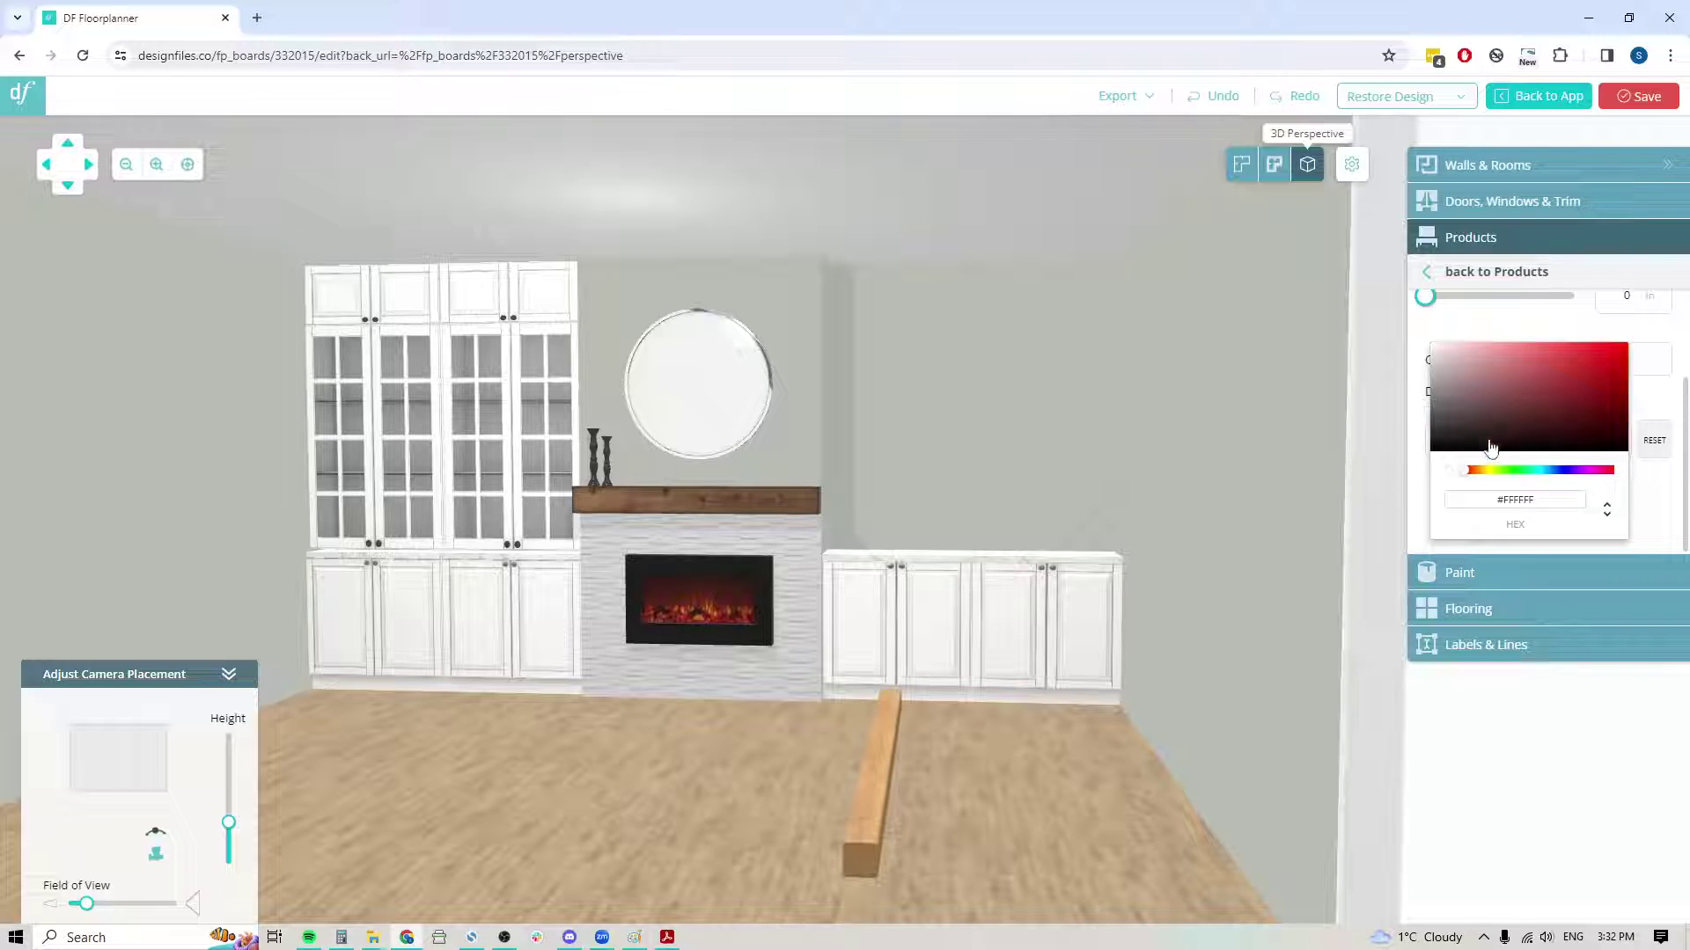
pyautogui.moveTo(1466, 471); pyautogui.dragTo(1477, 471)
pyautogui.click(1510, 418)
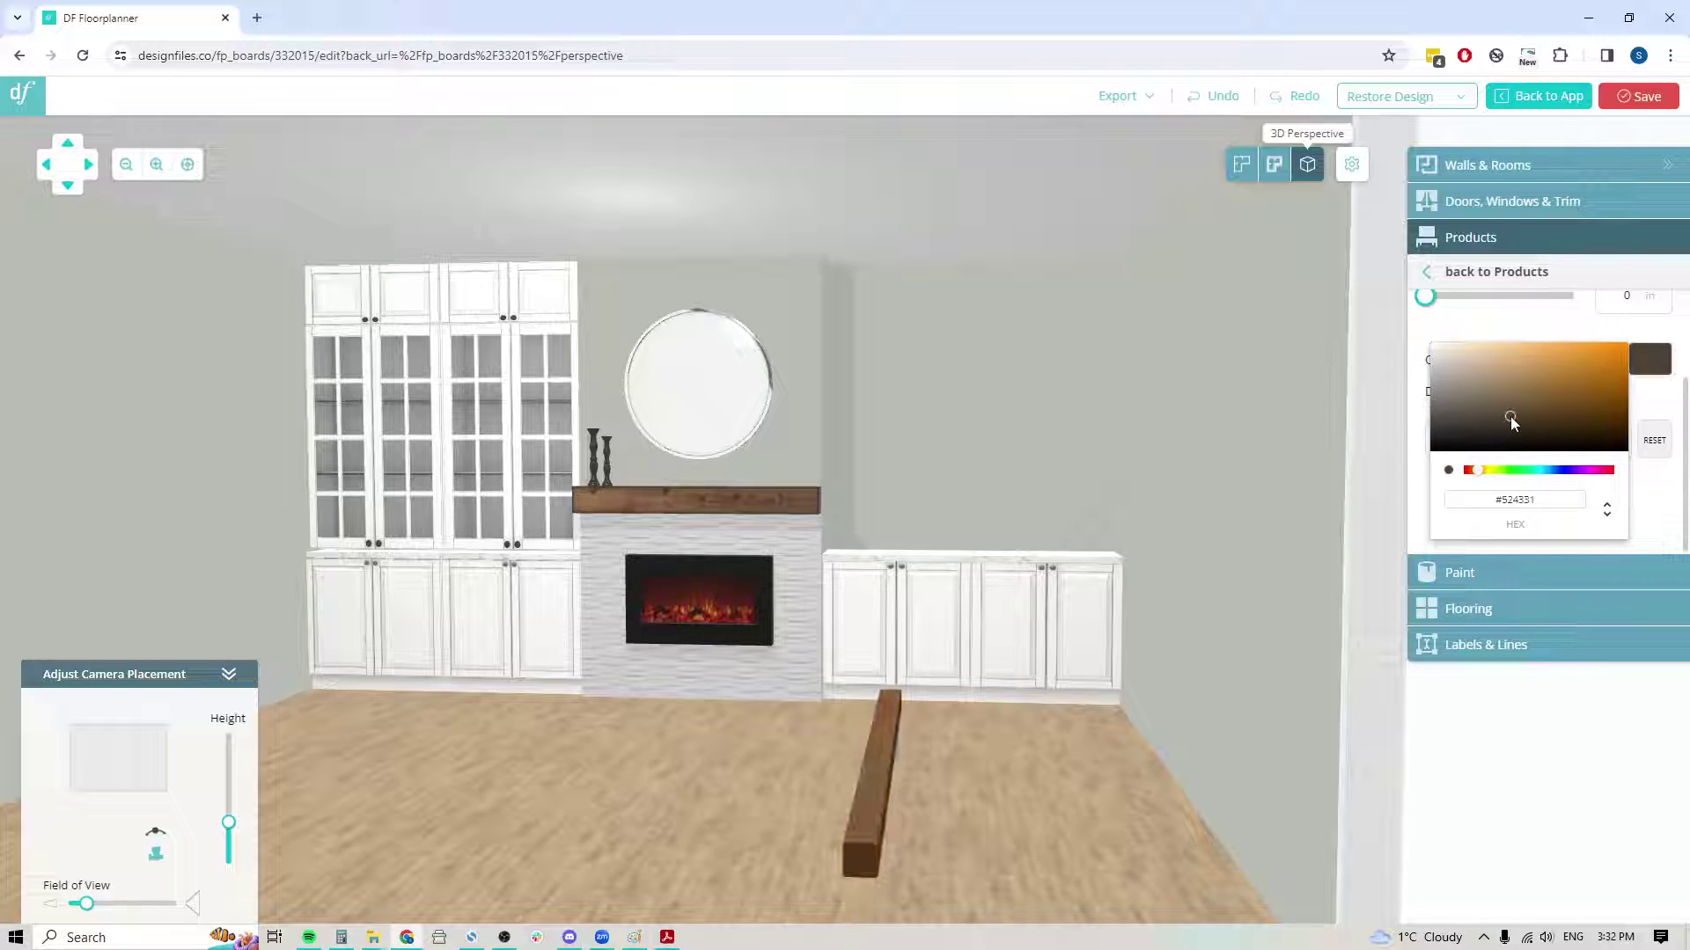
pyautogui.click(1510, 408)
pyautogui.click(1507, 412)
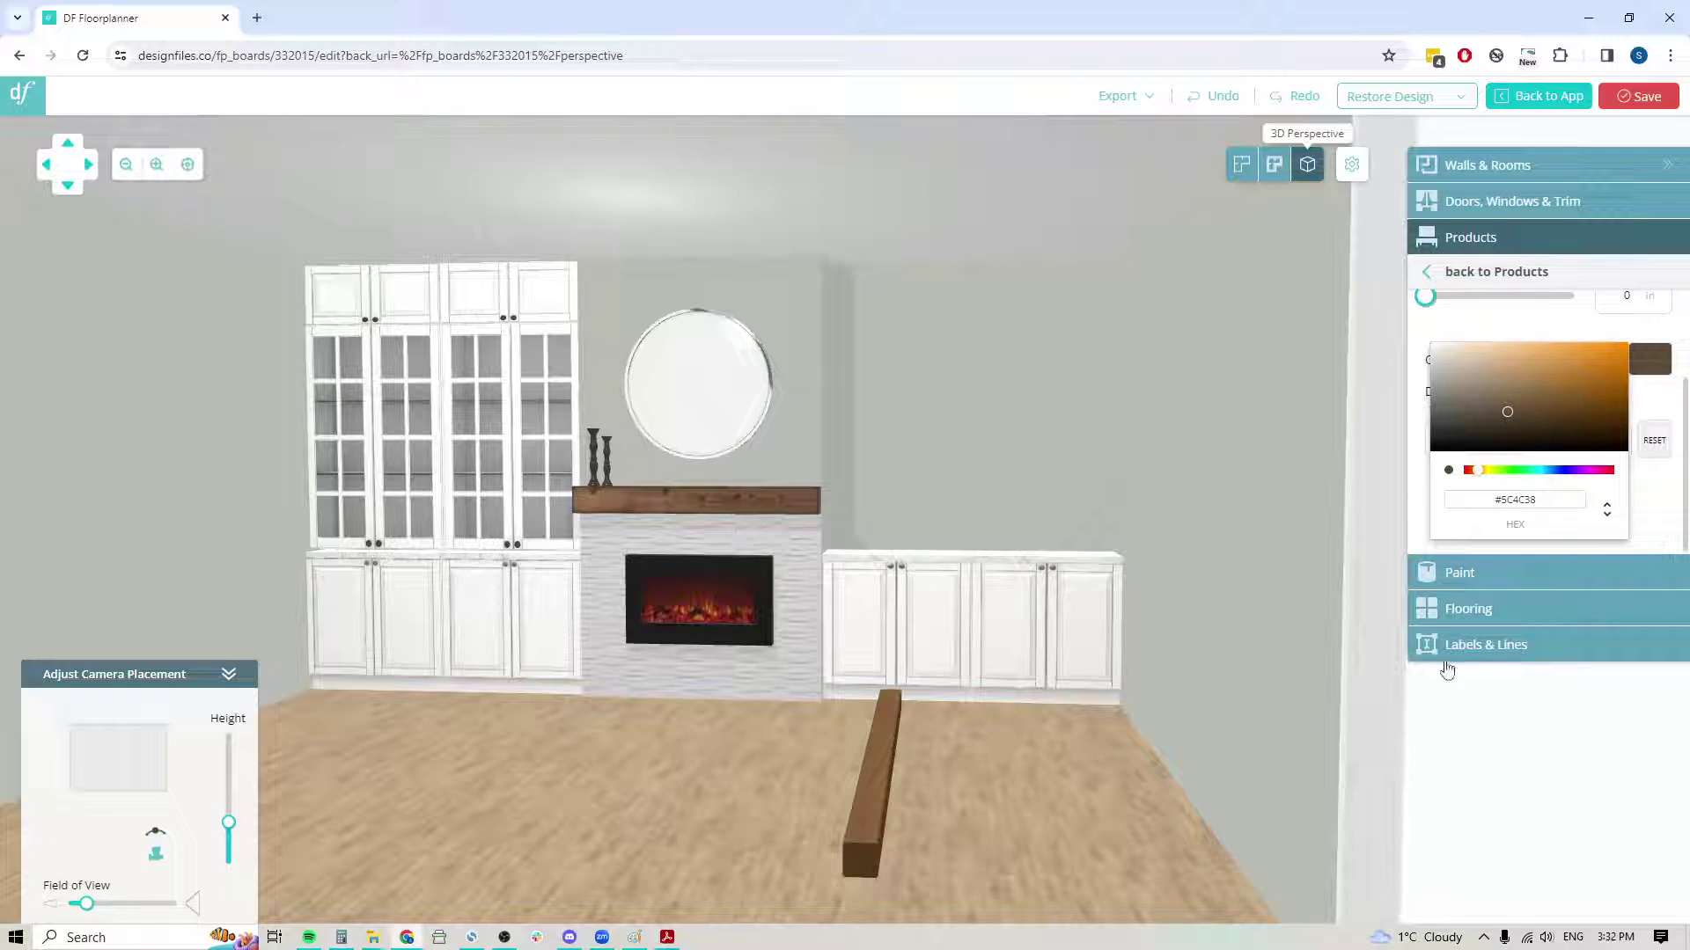
pyautogui.click(1448, 544)
# - Resize the wood beam into a shelf board 72 inches wide, 14 inches deep and 1.5 inches high
pyautogui.doubleClick(1426, 439)
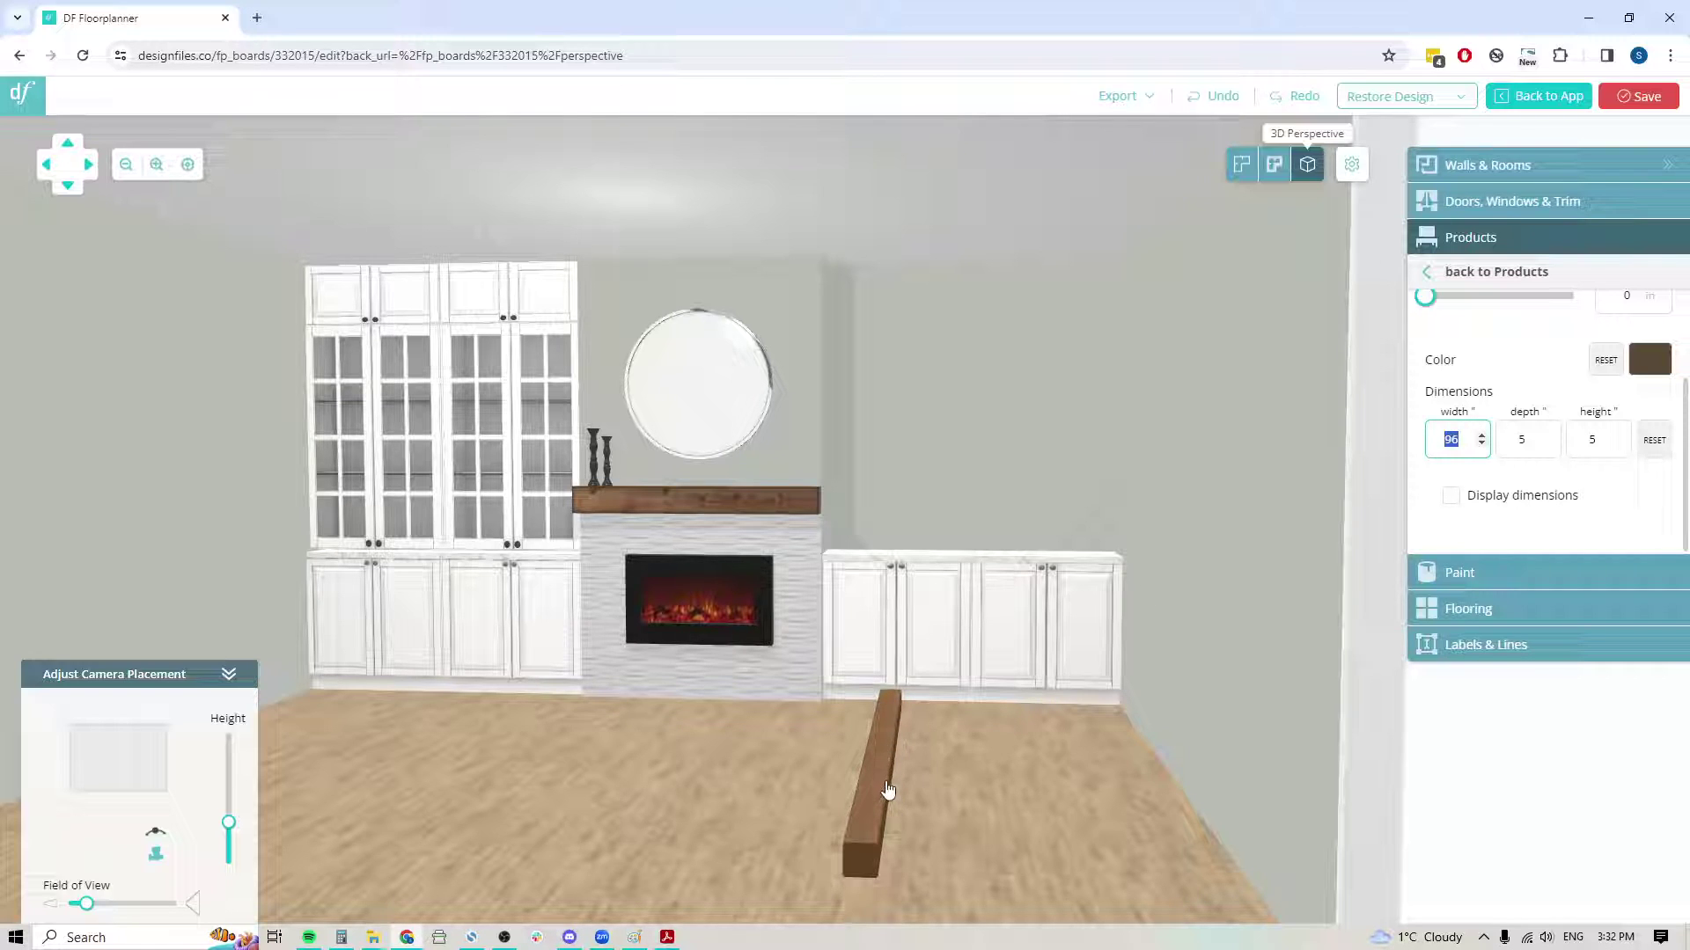
pyautogui.write('72')
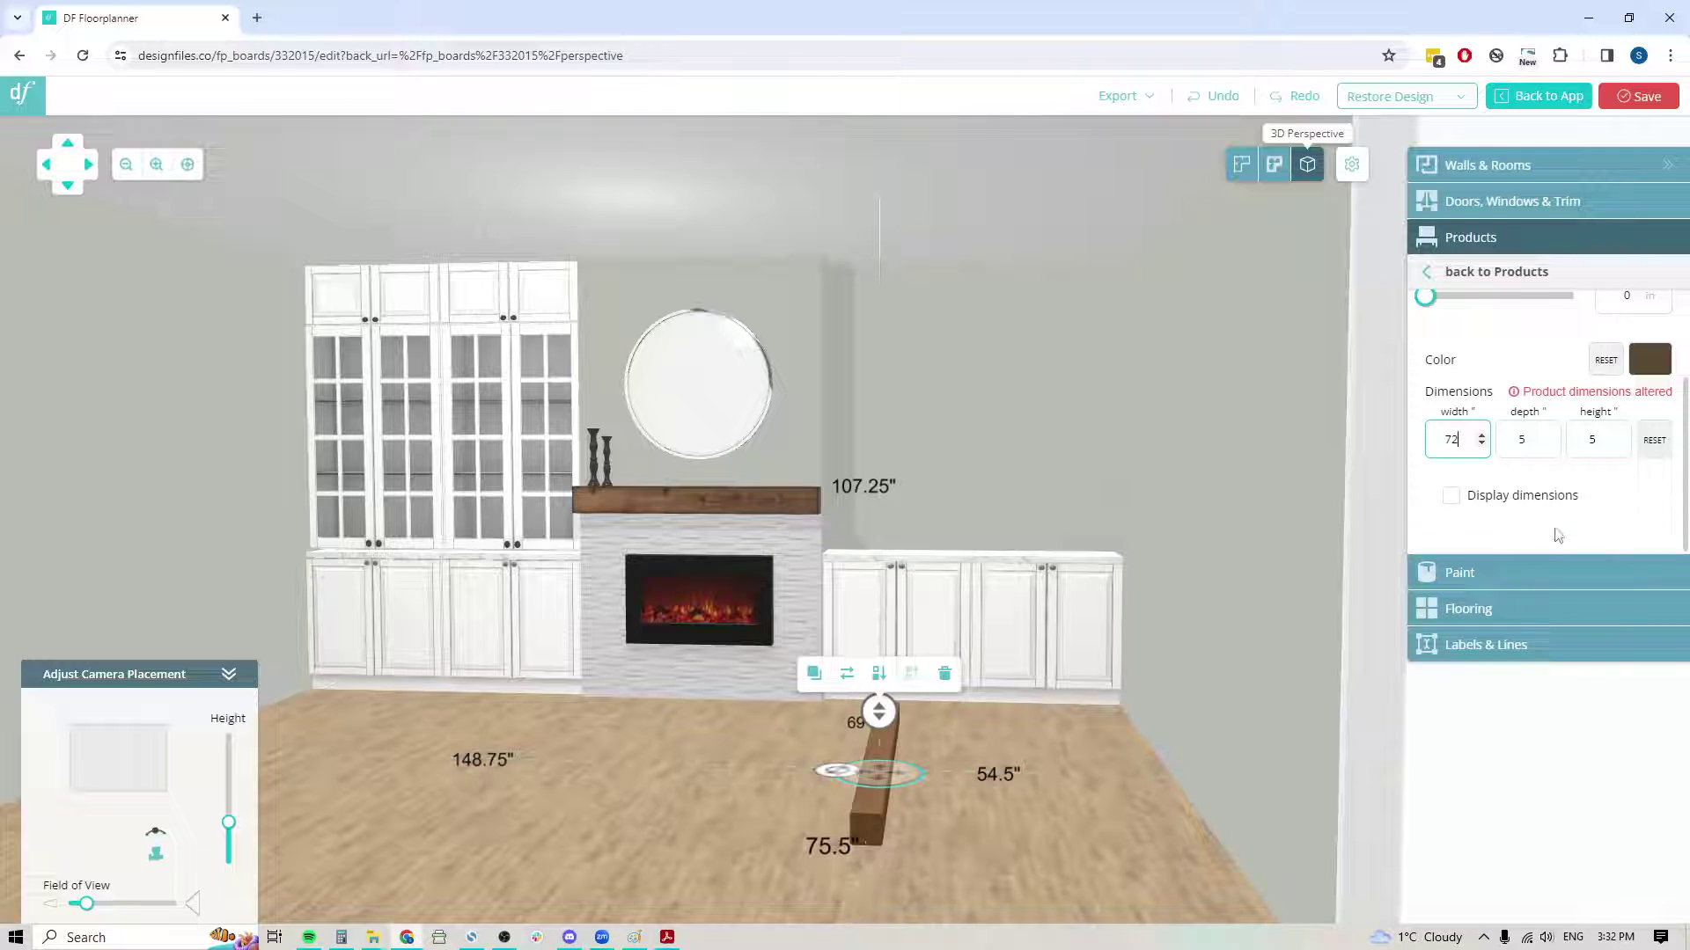
pyautogui.click(1535, 436)
pyautogui.write('14')
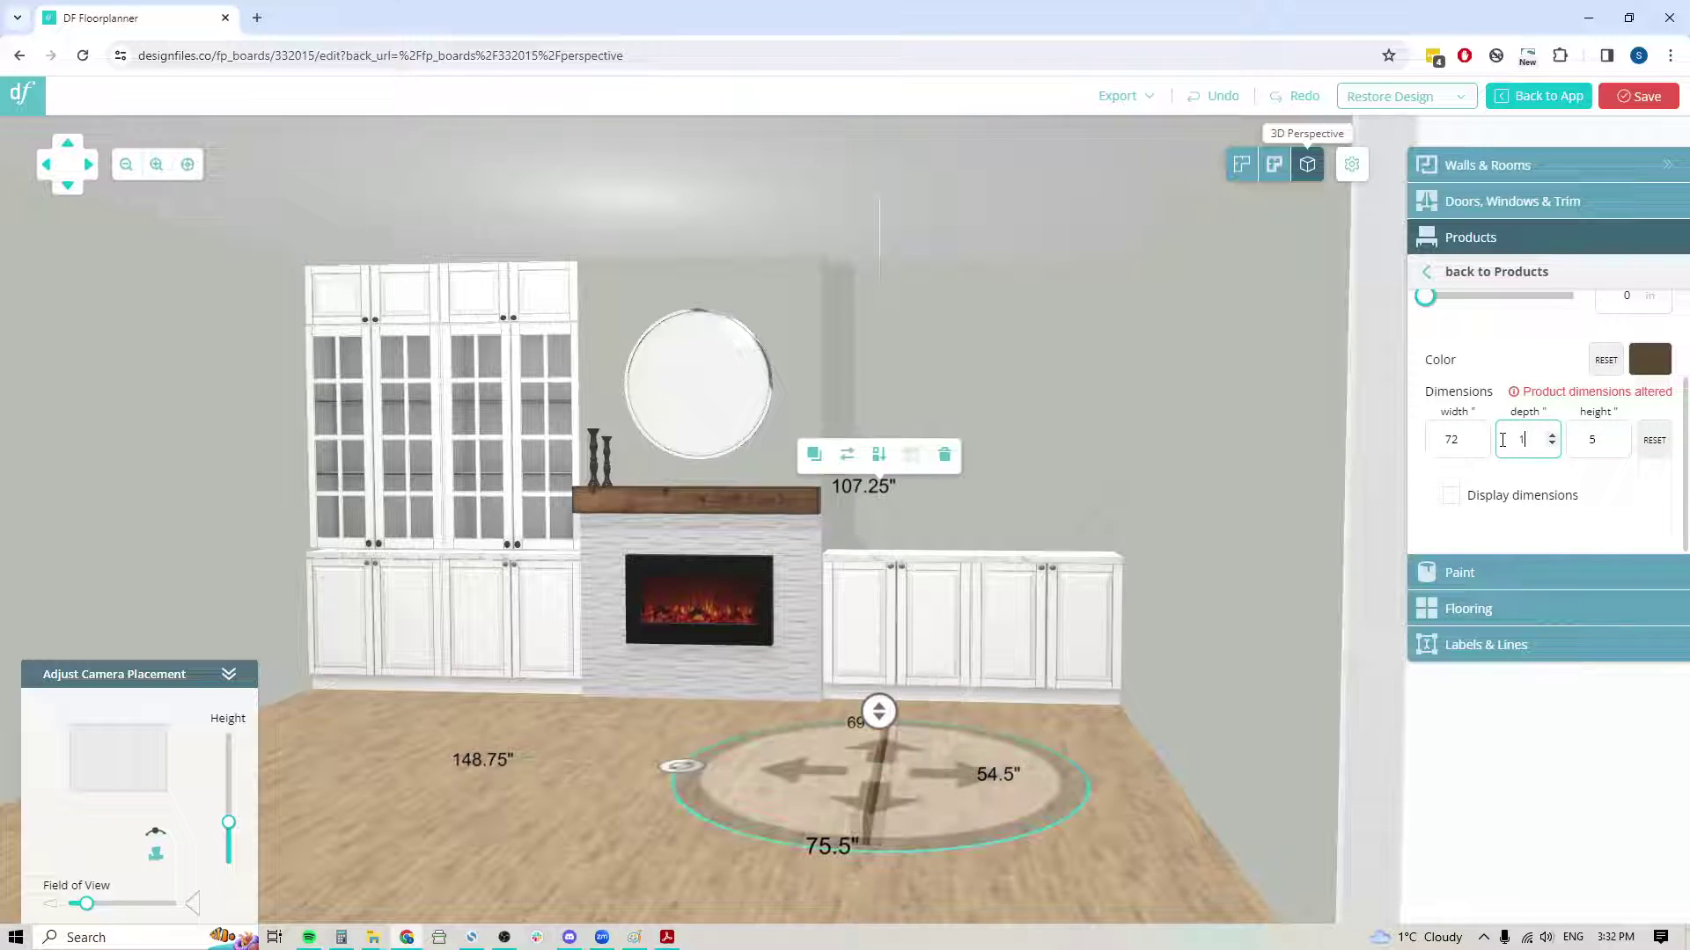
pyautogui.click(1569, 433)
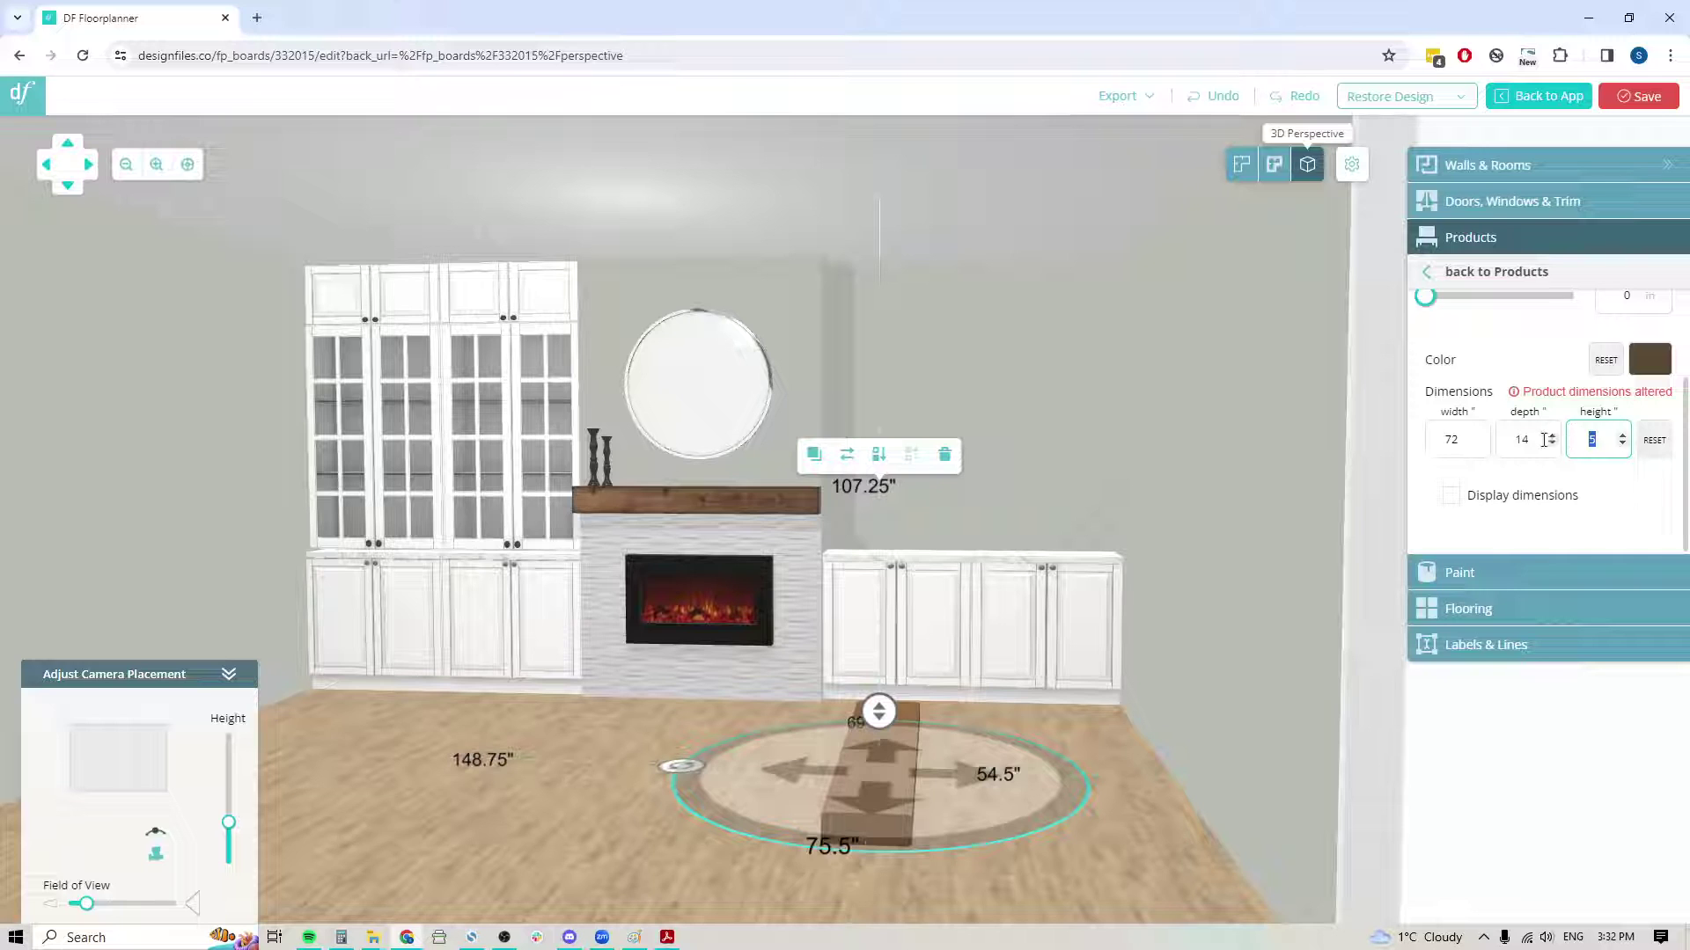
pyautogui.write('1.5')
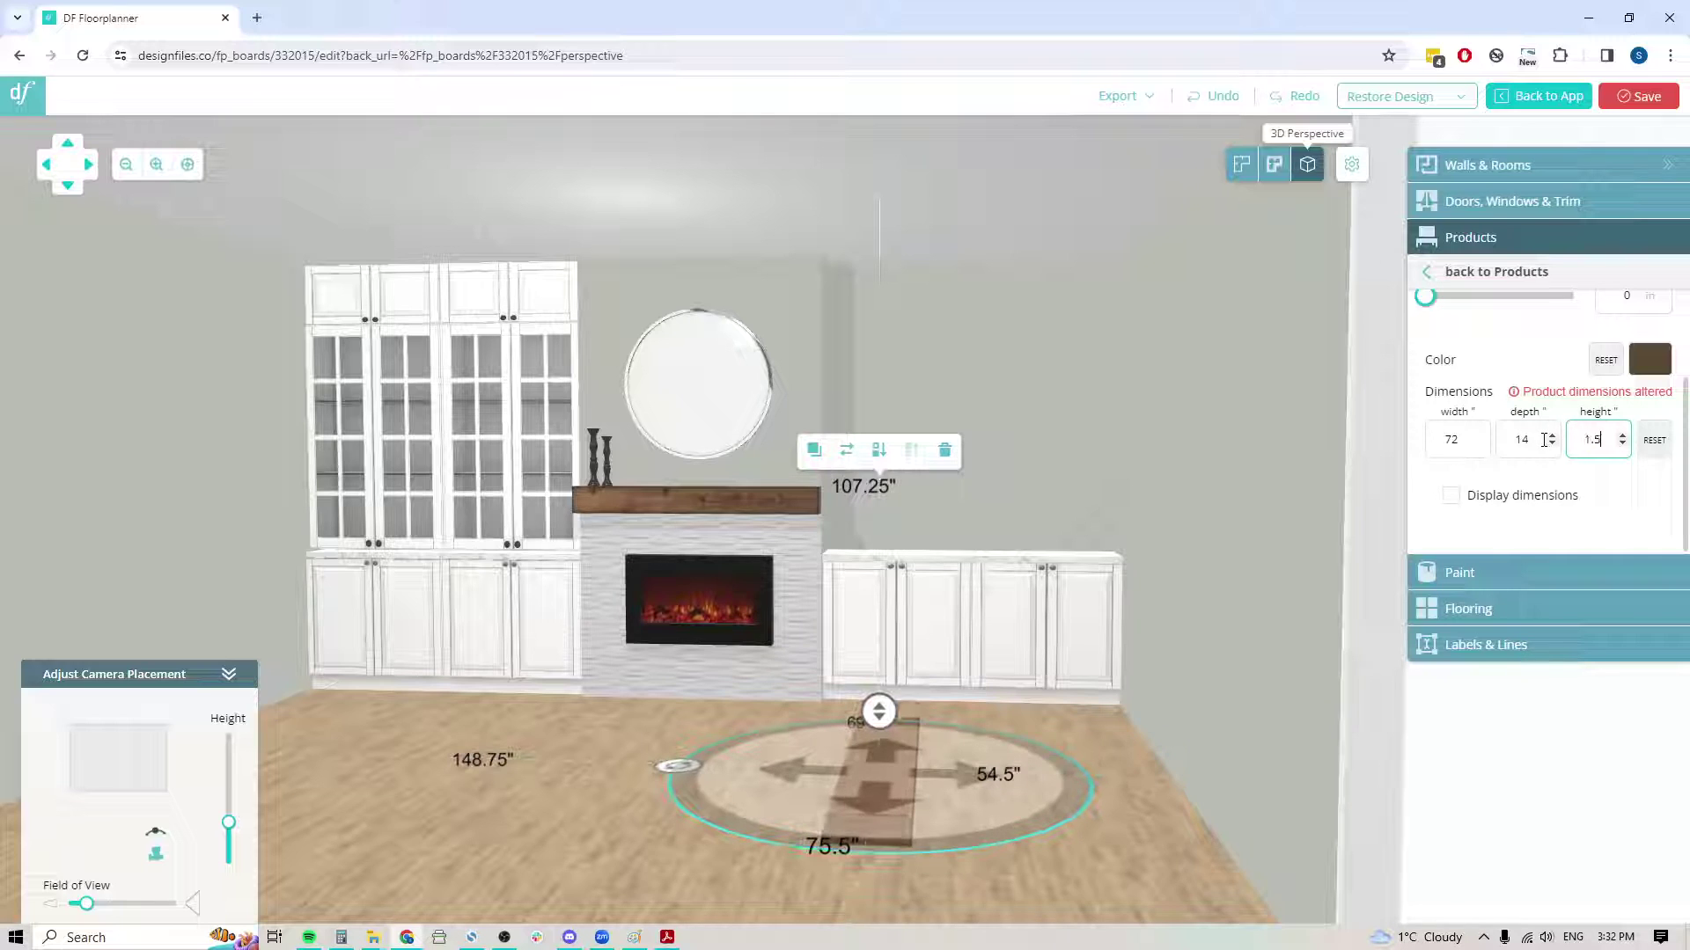
pyautogui.click(1038, 880)
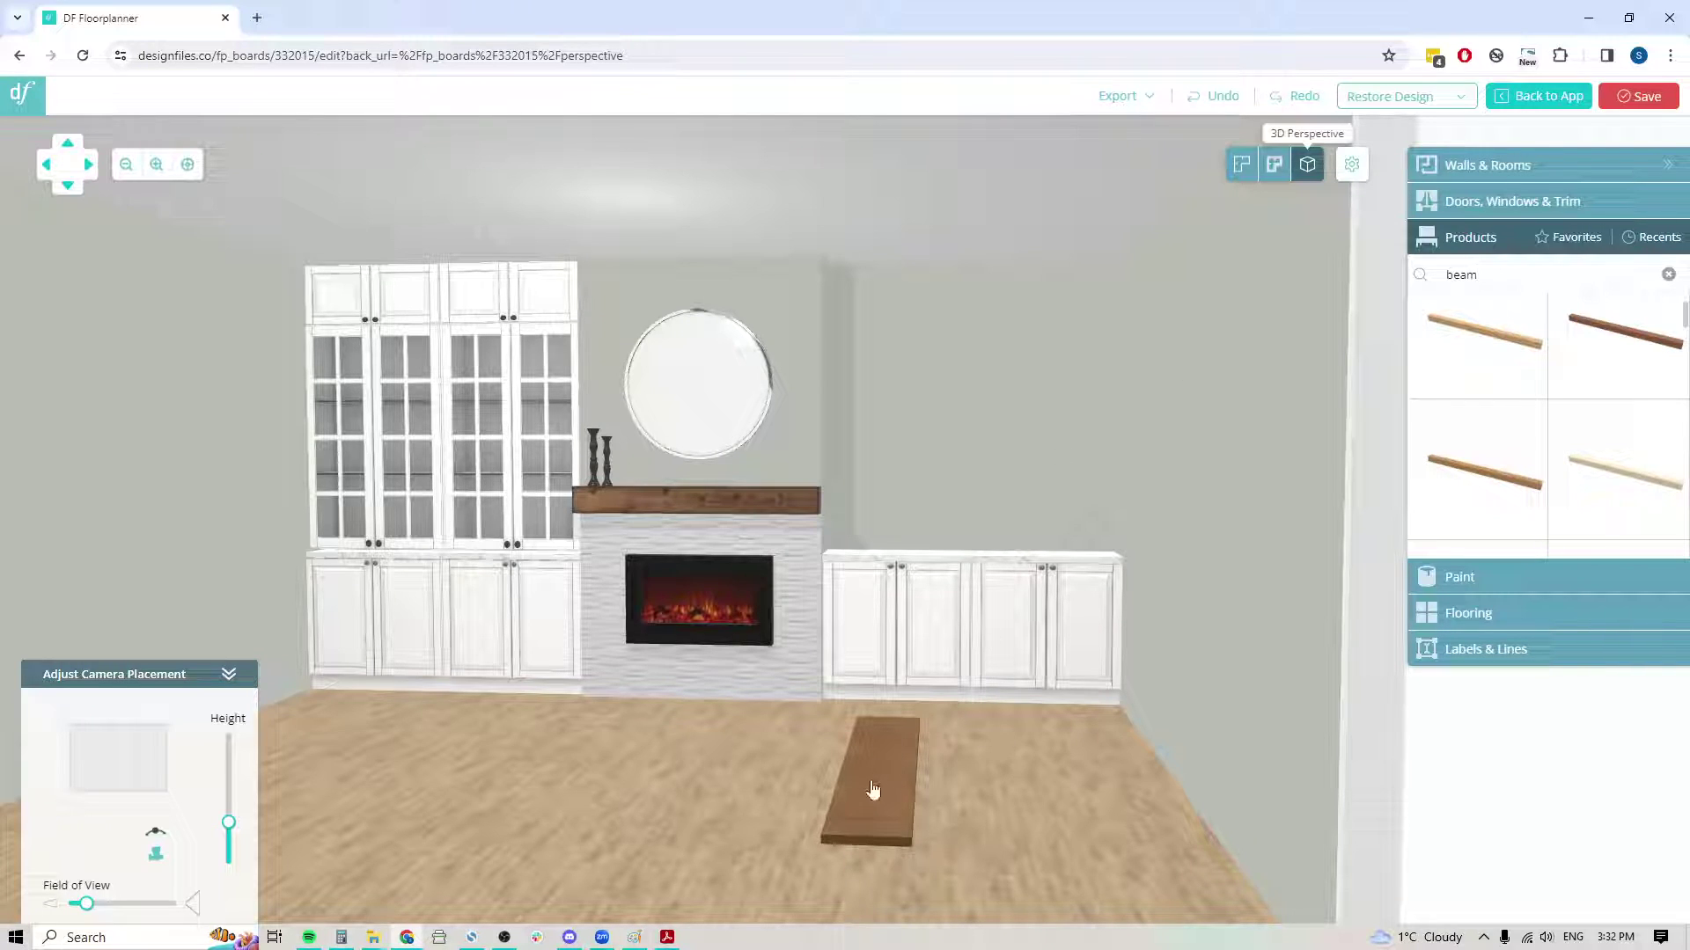
# - Rotate the shelf board parallel to the back wall and place it directly in front of the right-hand base cabinets in the floor plan
pyautogui.click(1241, 167)
pyautogui.click(808, 484)
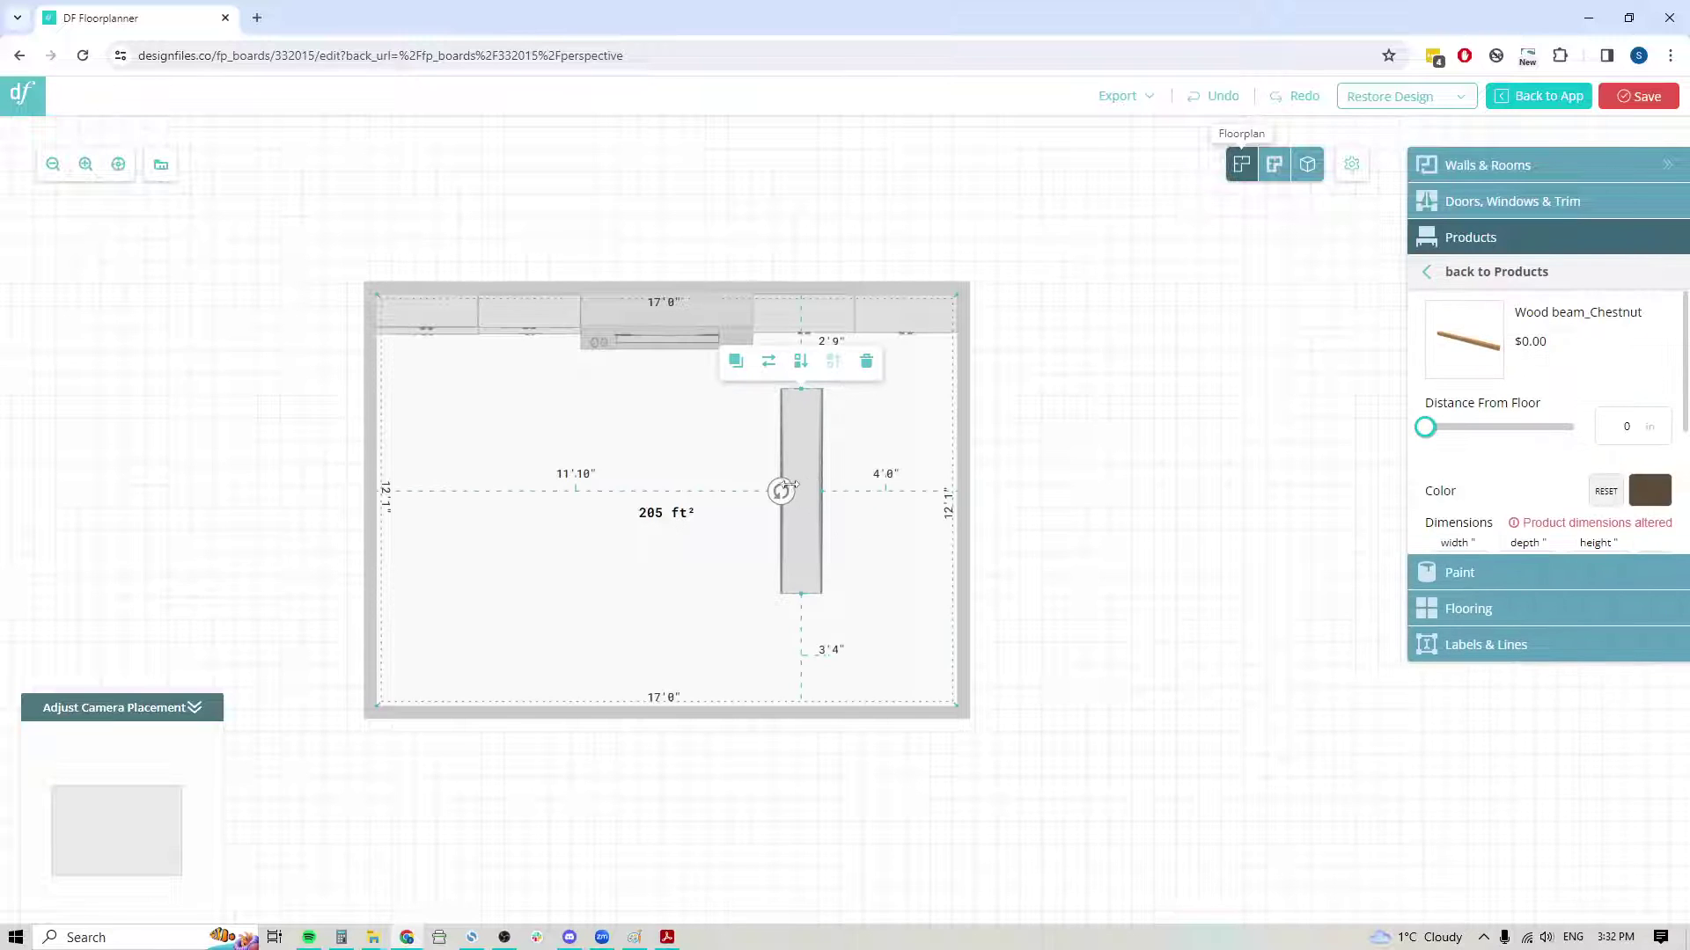
pyautogui.moveTo(789, 485); pyautogui.dragTo(890, 363)
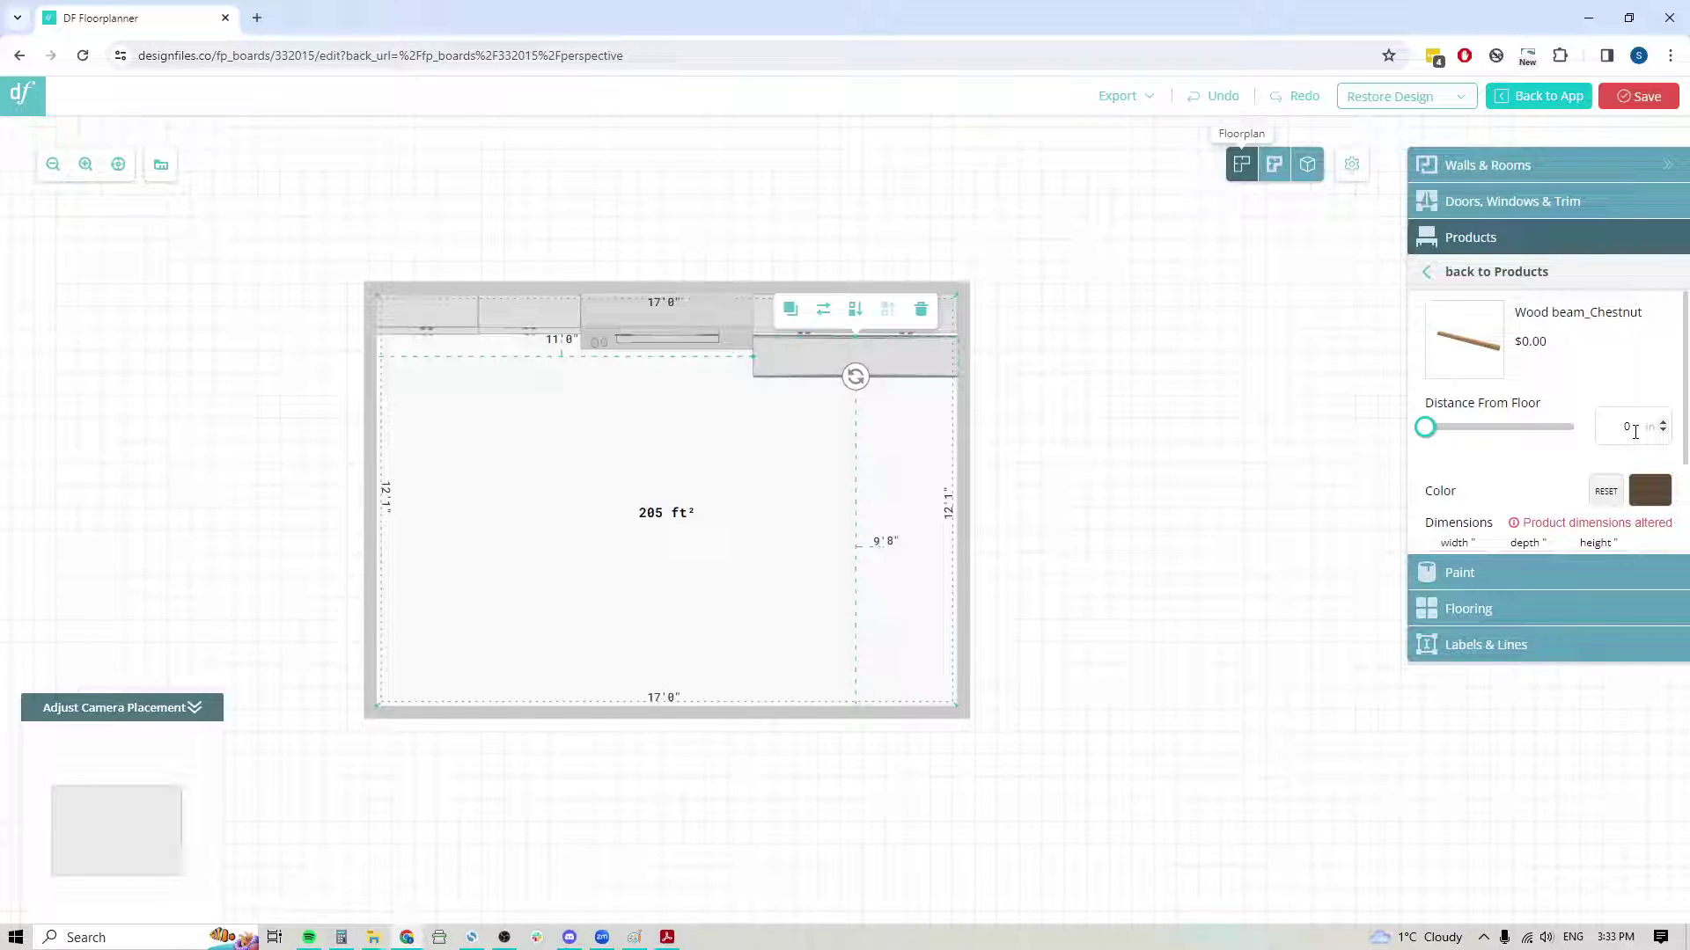
# - Set the shelf board's distance from the floor to 50 inches in the 3D perspective
pyautogui.click(1307, 165)
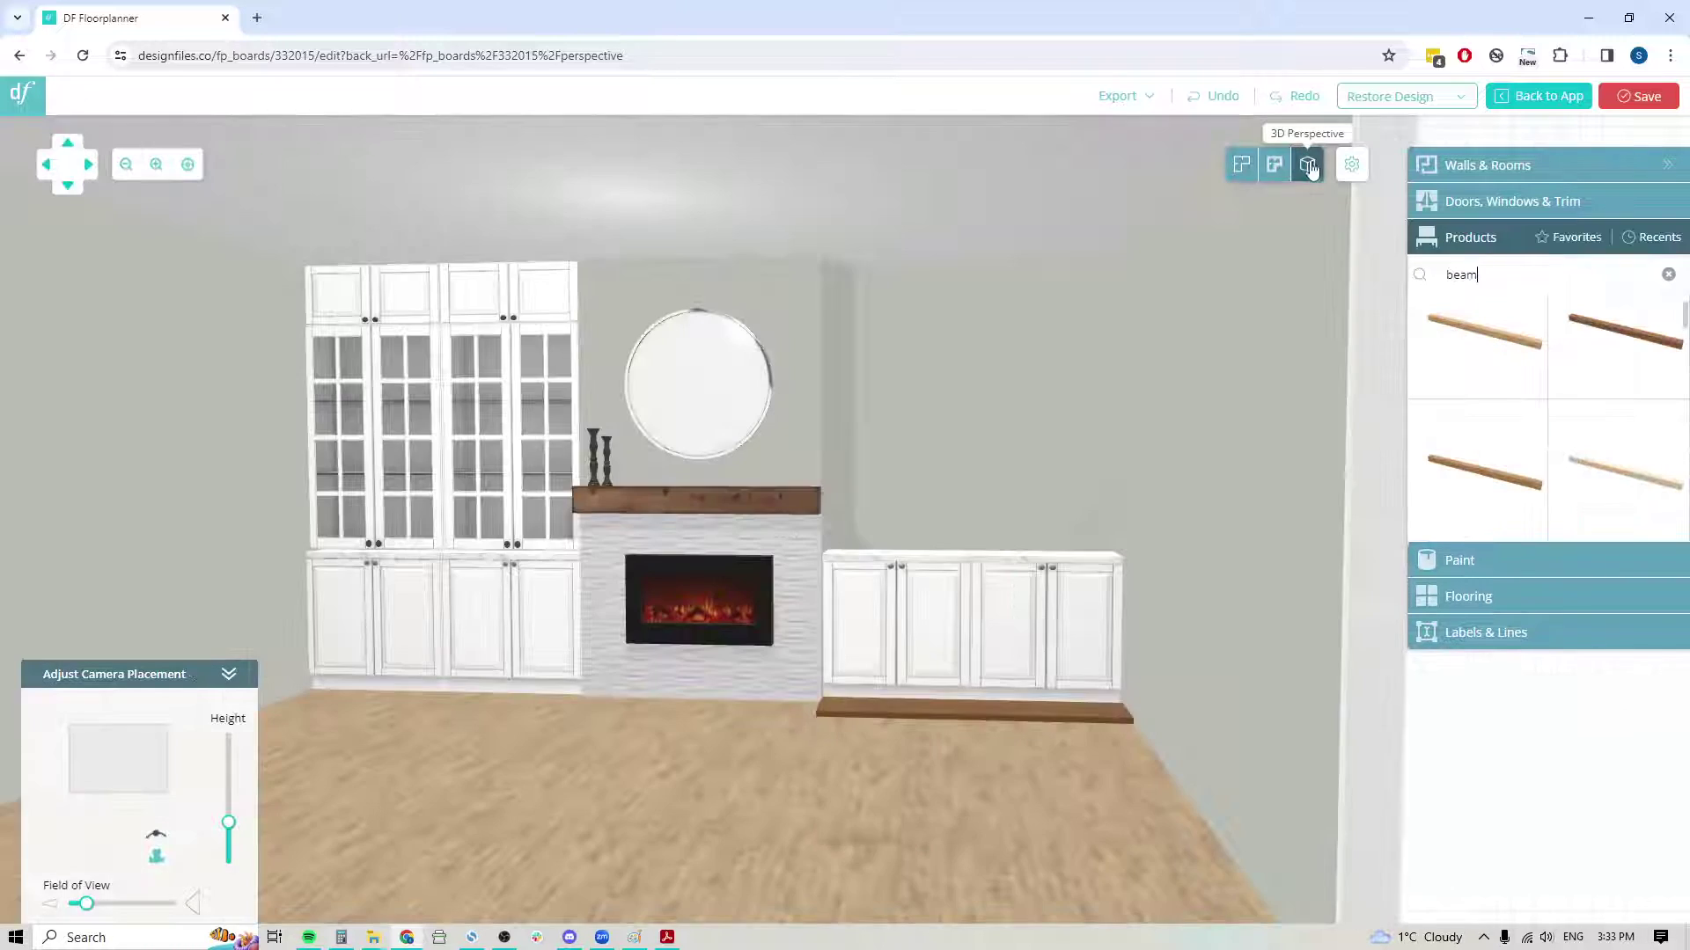
pyautogui.click(968, 720)
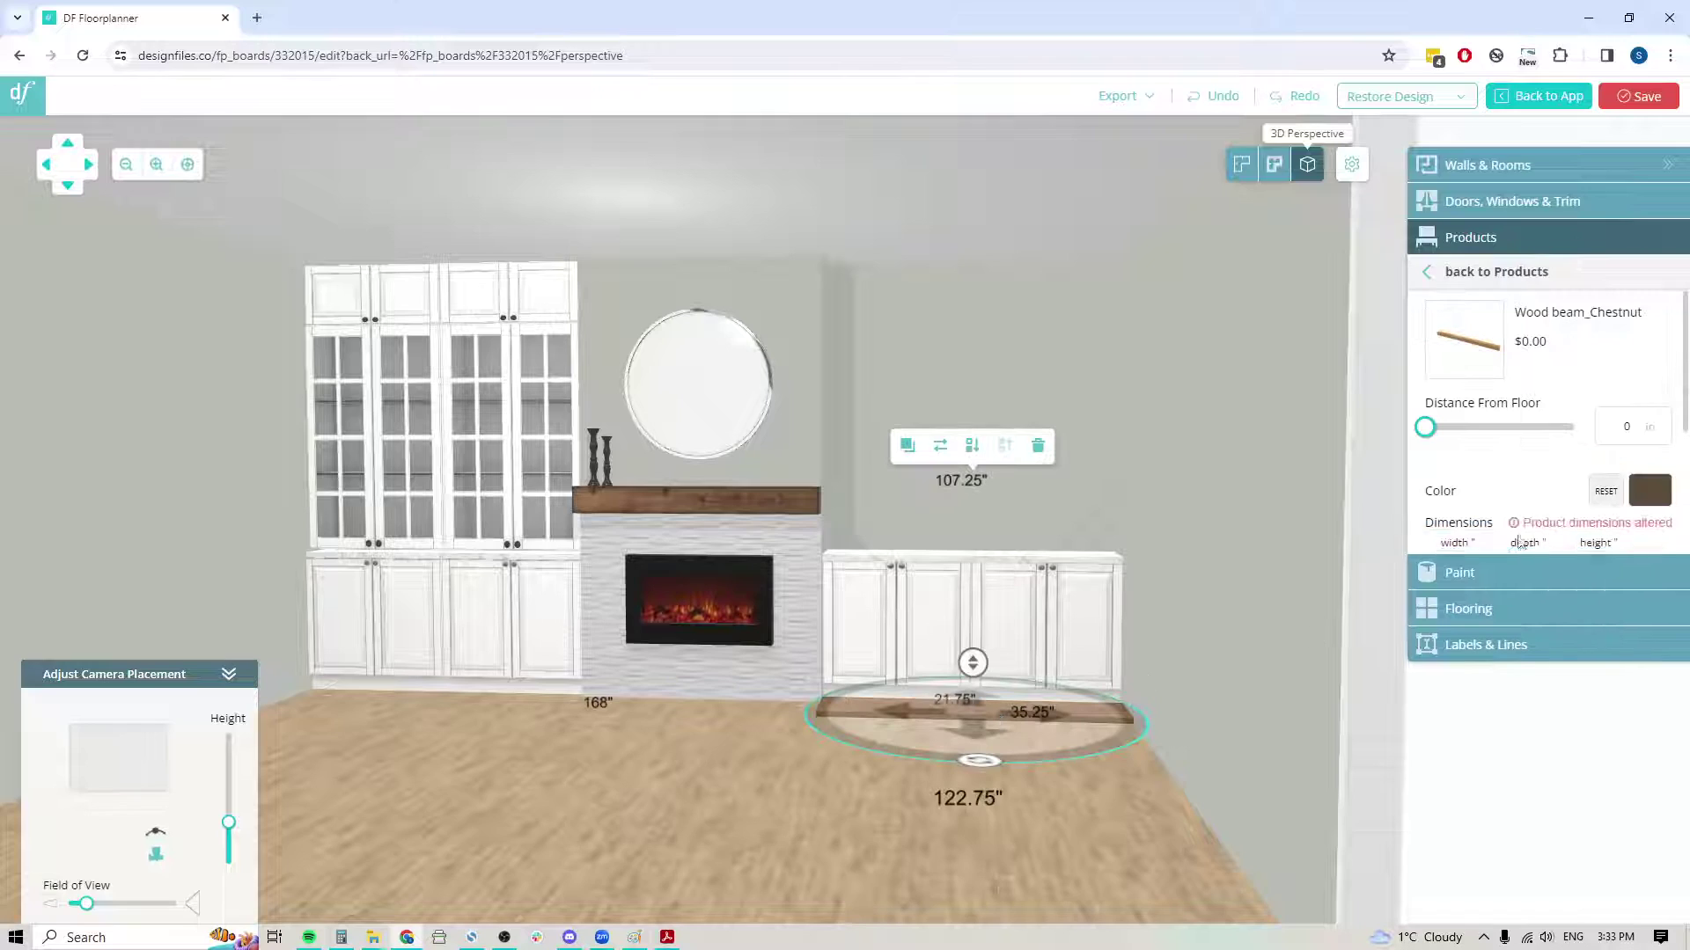
pyautogui.click(1600, 423)
pyautogui.write('50')
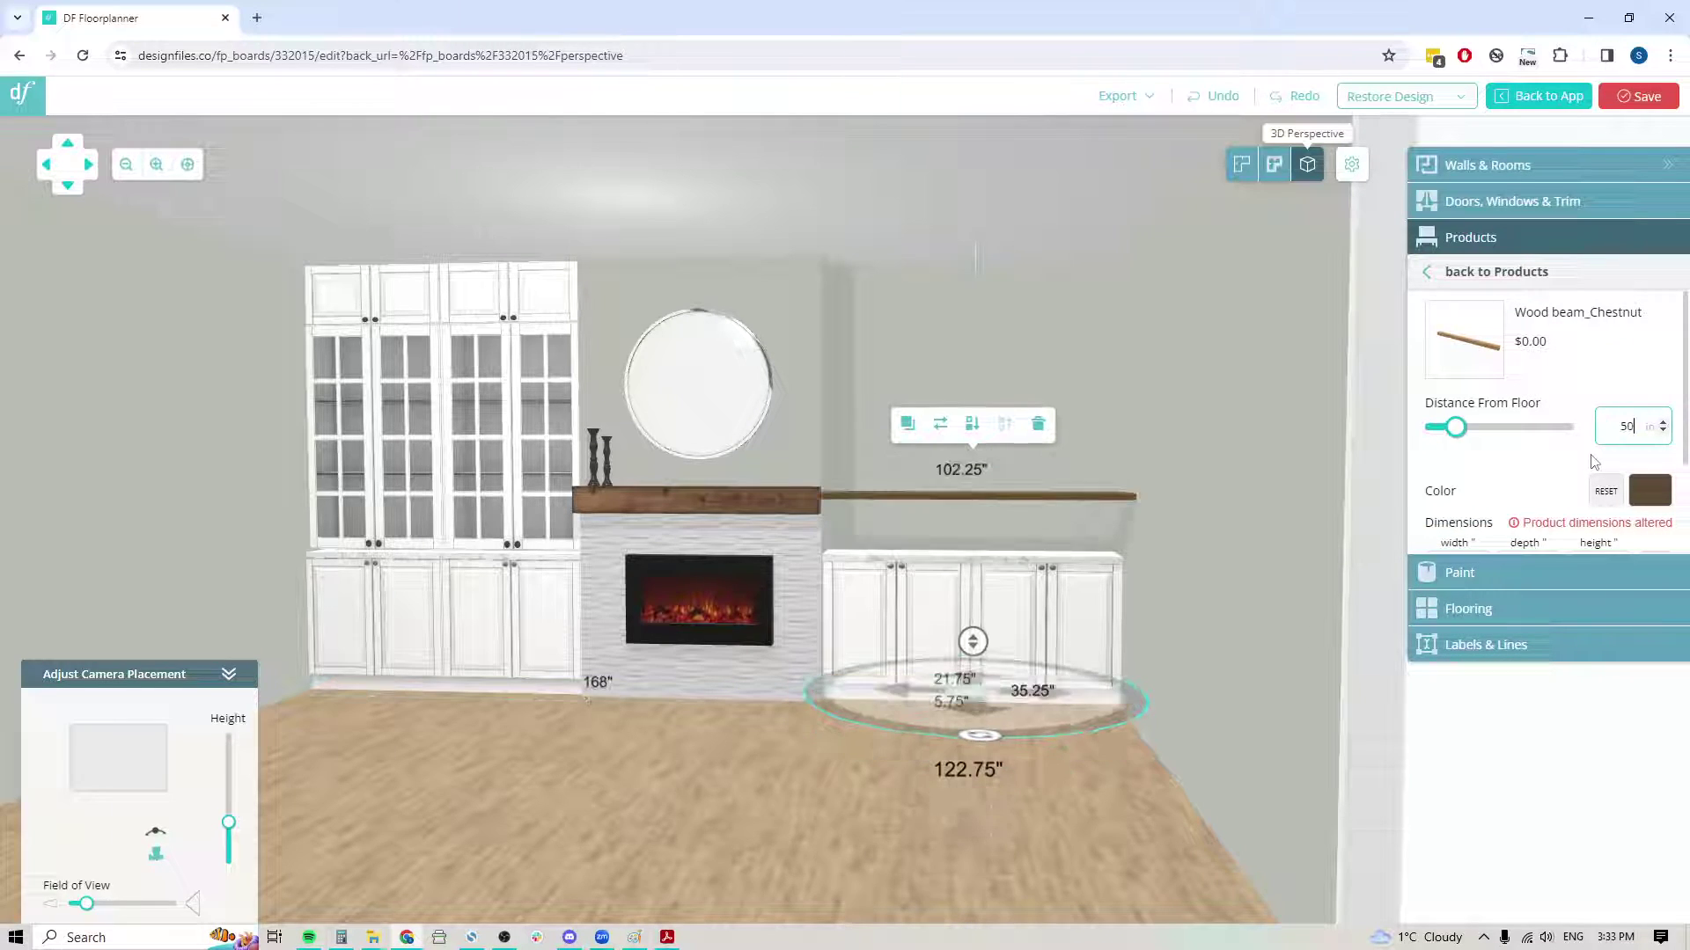
# - Move the shelf flush against the back wall in the floor plan, spanning from the fireplace to the right side wall
pyautogui.click(1242, 165)
pyautogui.moveTo(883, 353); pyautogui.dragTo(882, 315)
pyautogui.scroll(3, 1020, 411)
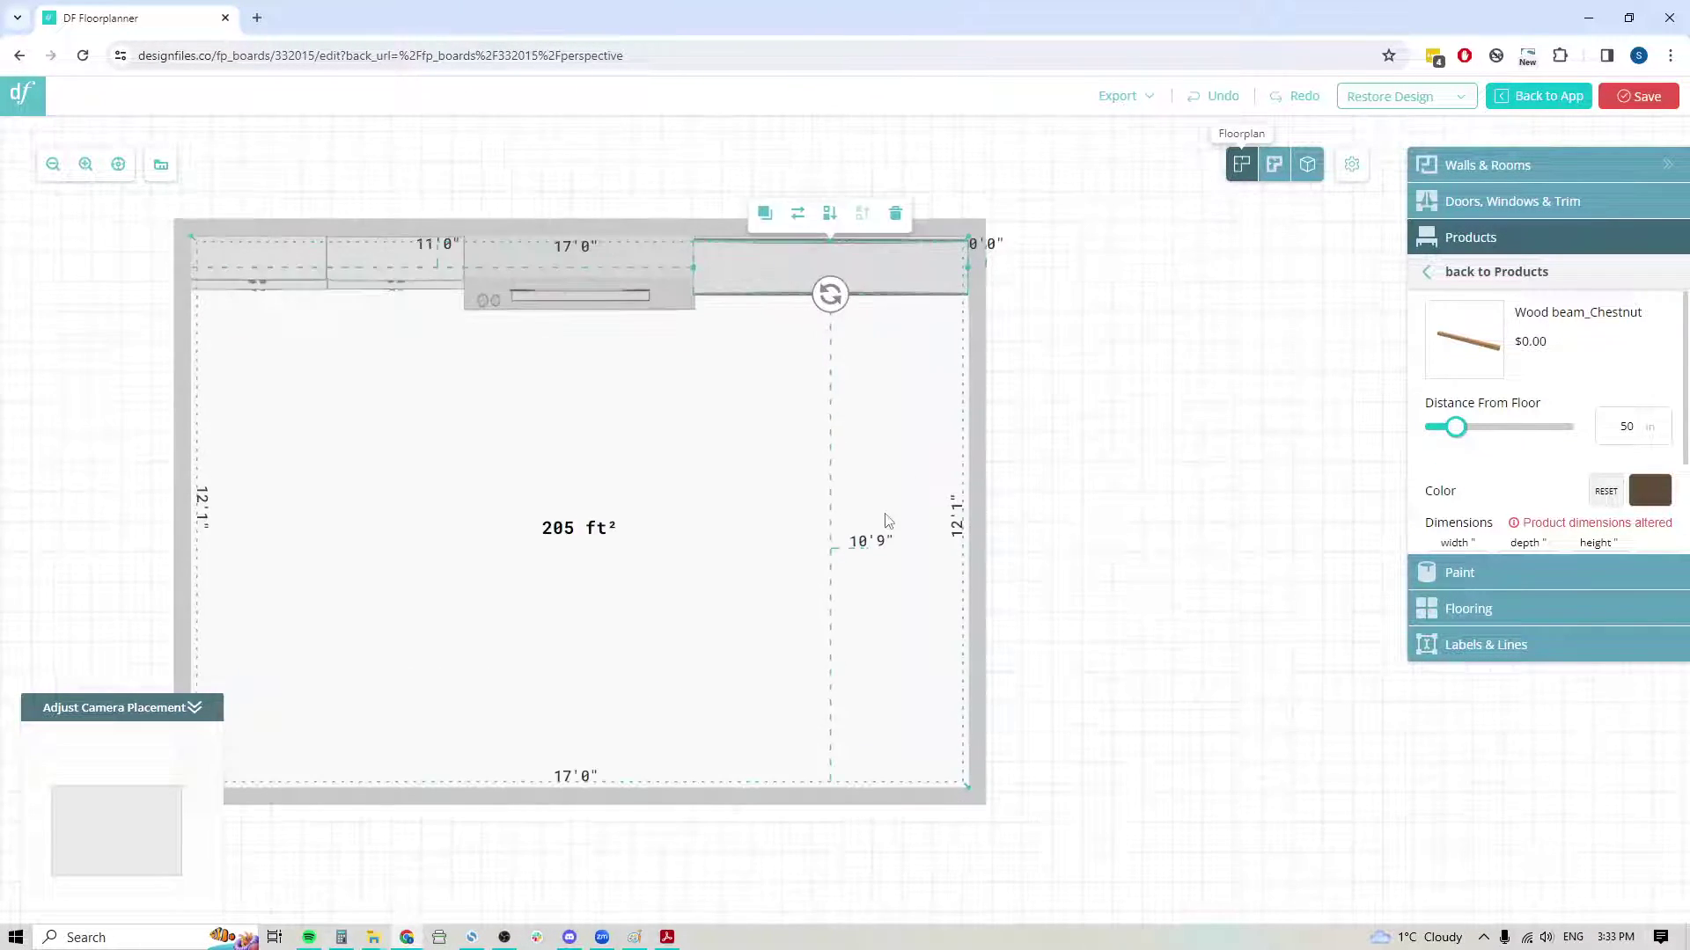
pyautogui.scroll(2, 1083, 404)
pyautogui.press('Up')
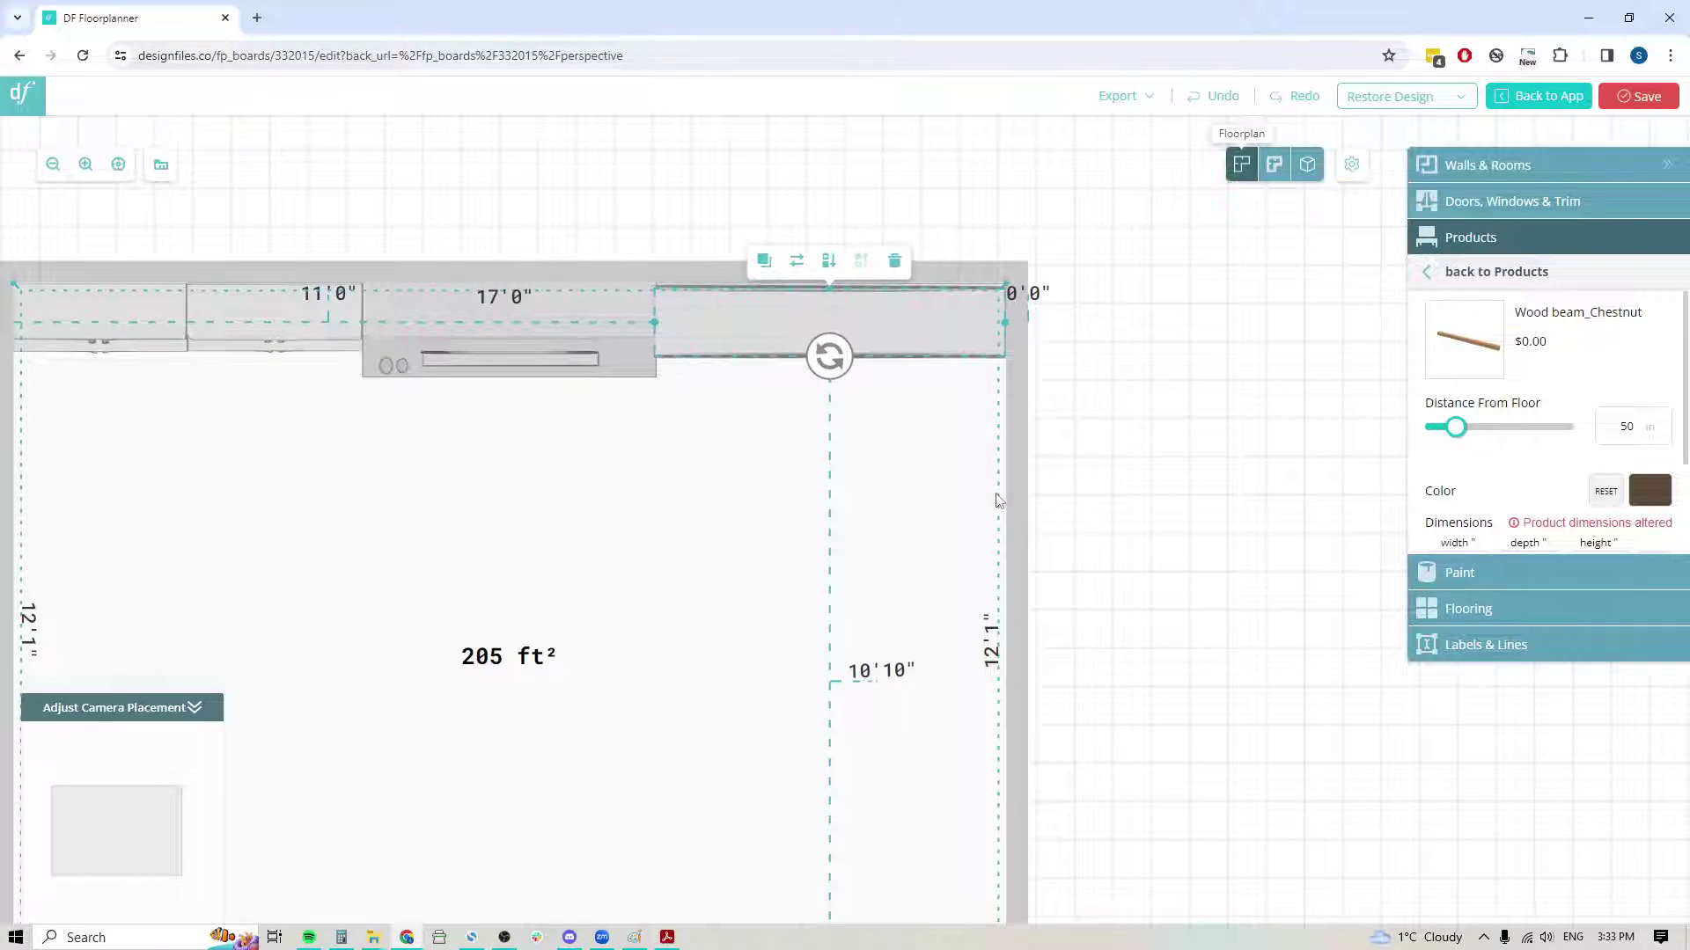
pyautogui.press('Left')
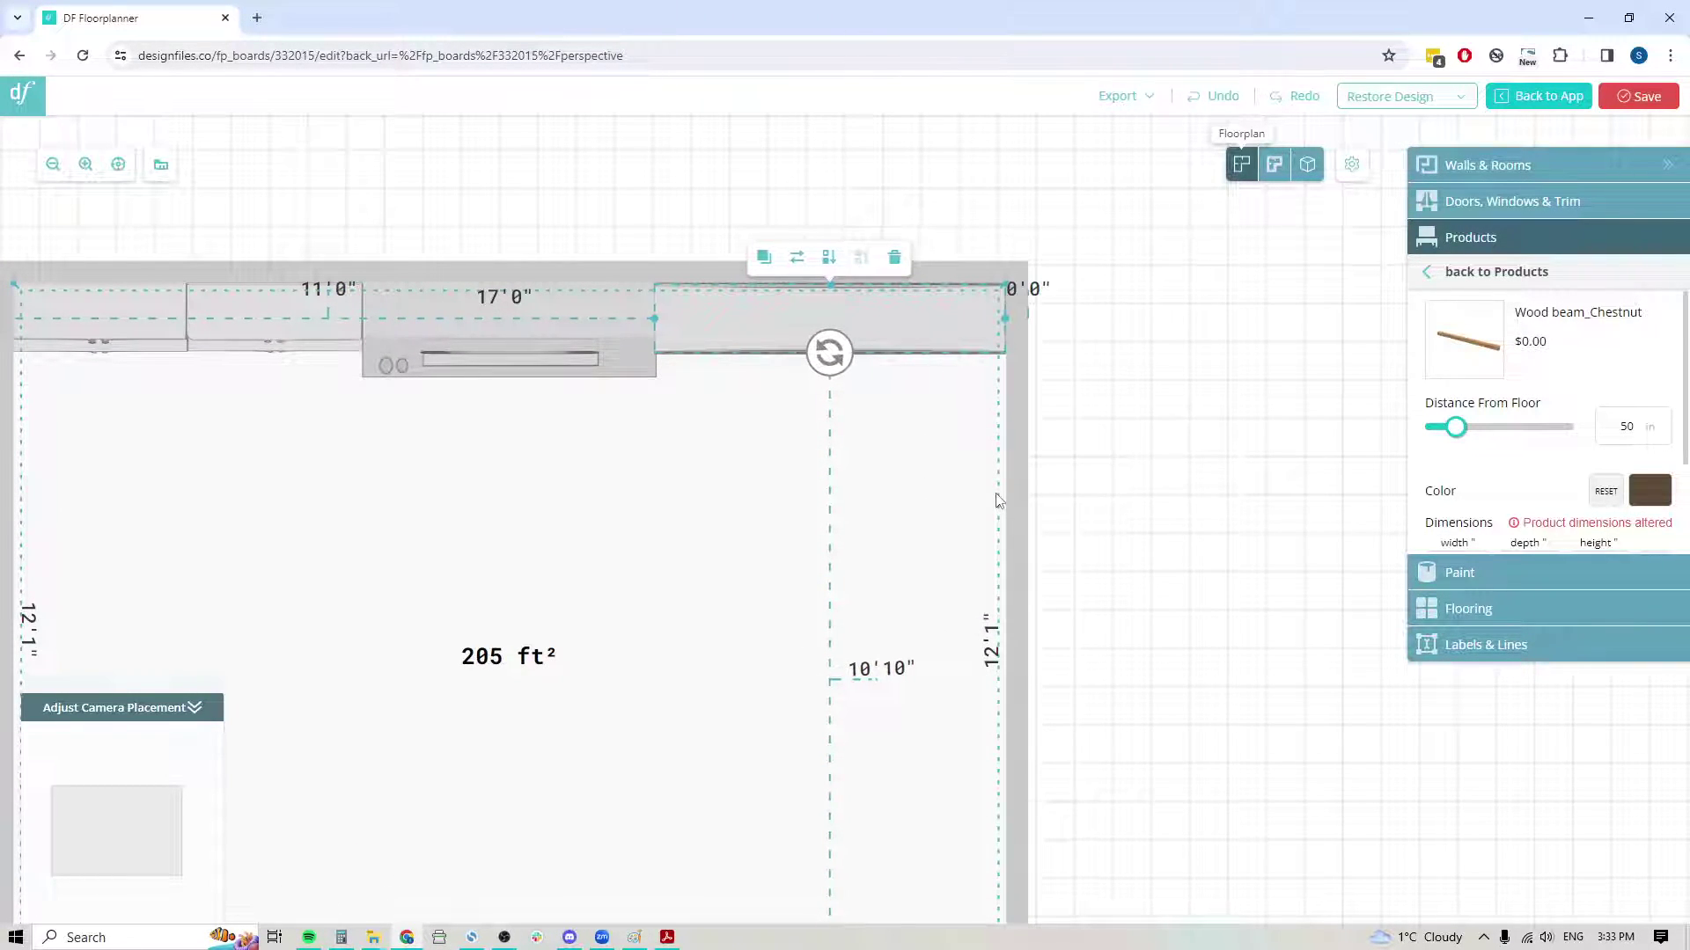
pyautogui.press('Up')
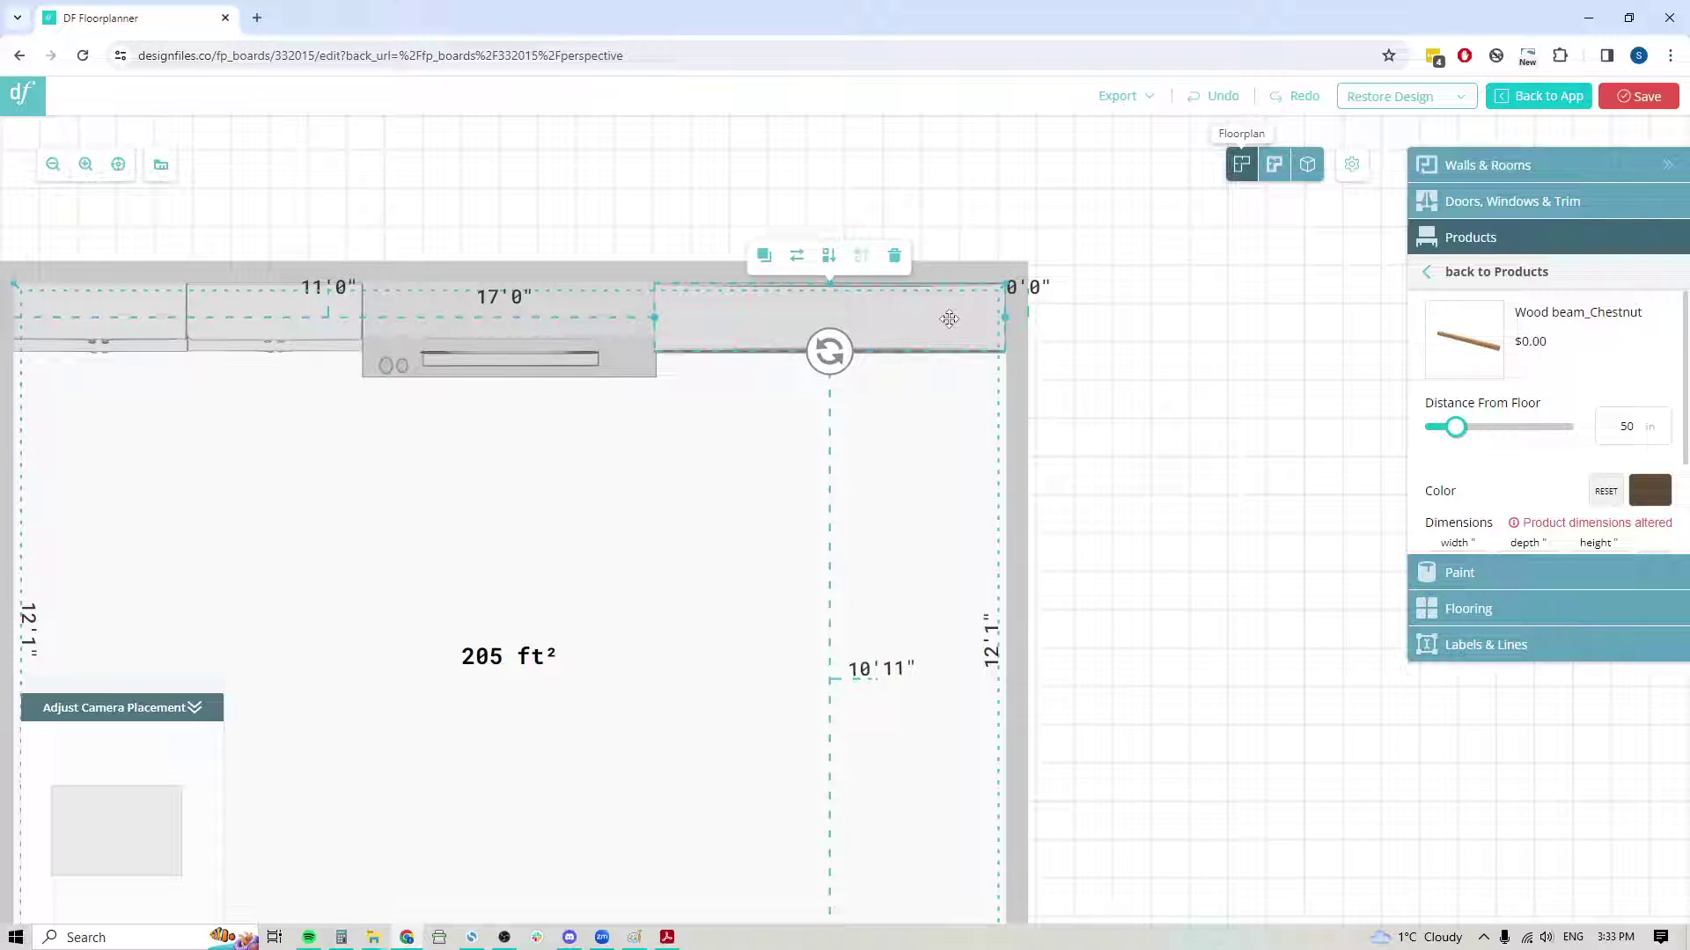
# - Duplicate the shelf and set the copy's distance from the floor to 62 inches
pyautogui.click(766, 258)
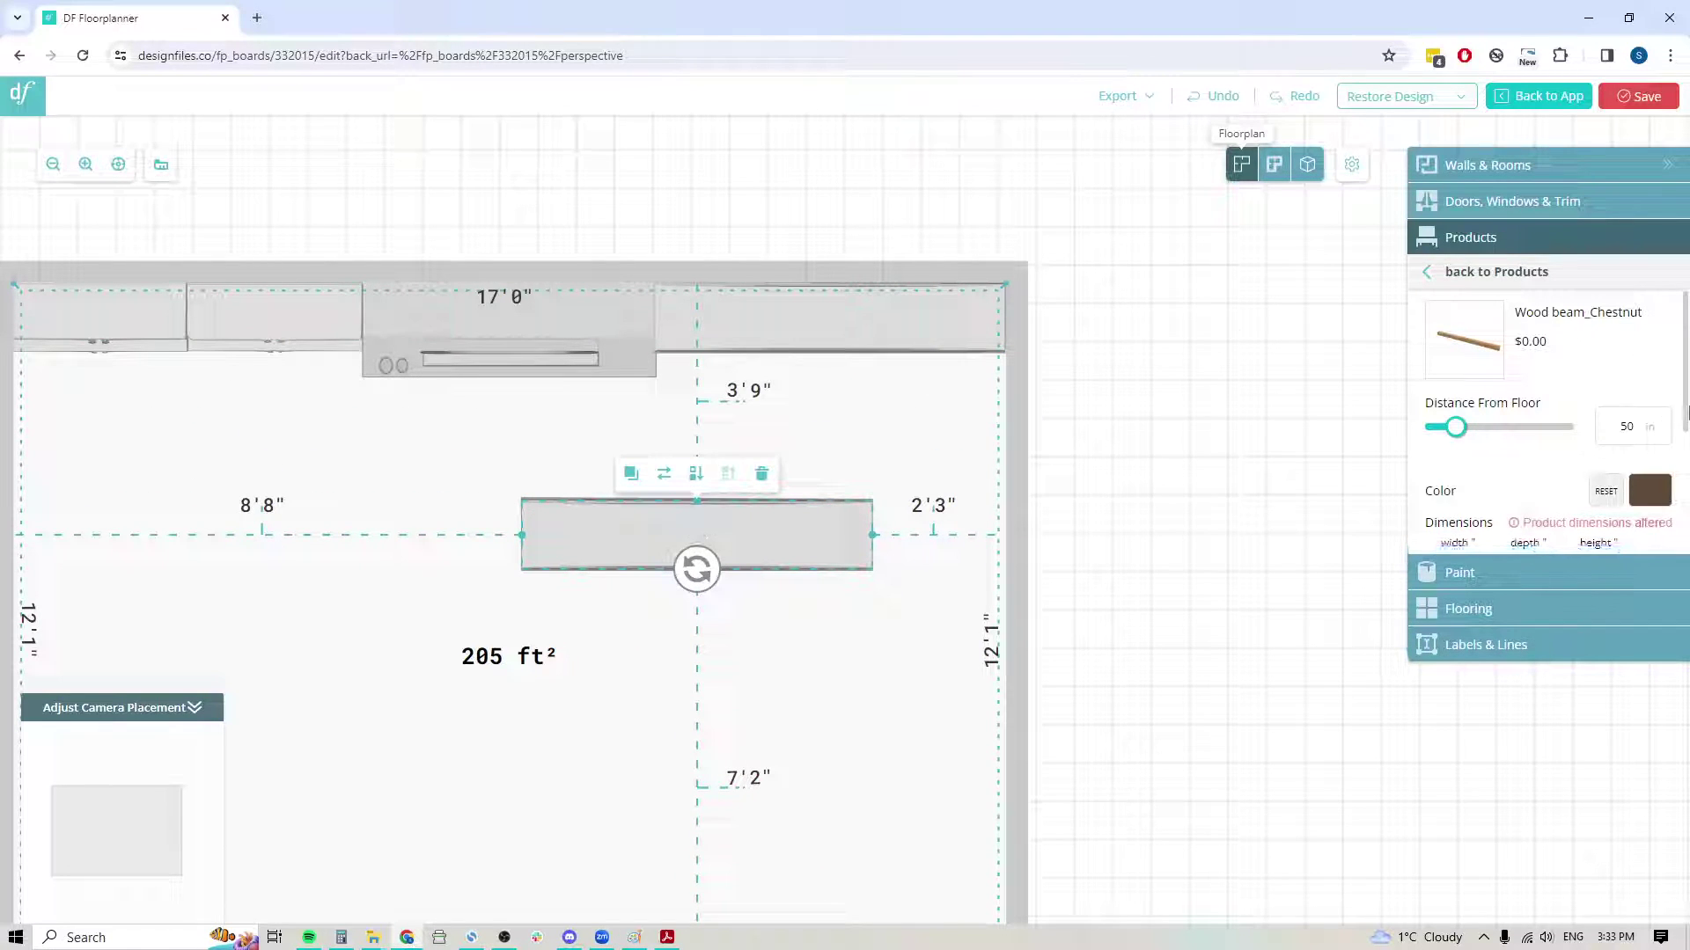
pyautogui.doubleClick(1642, 426)
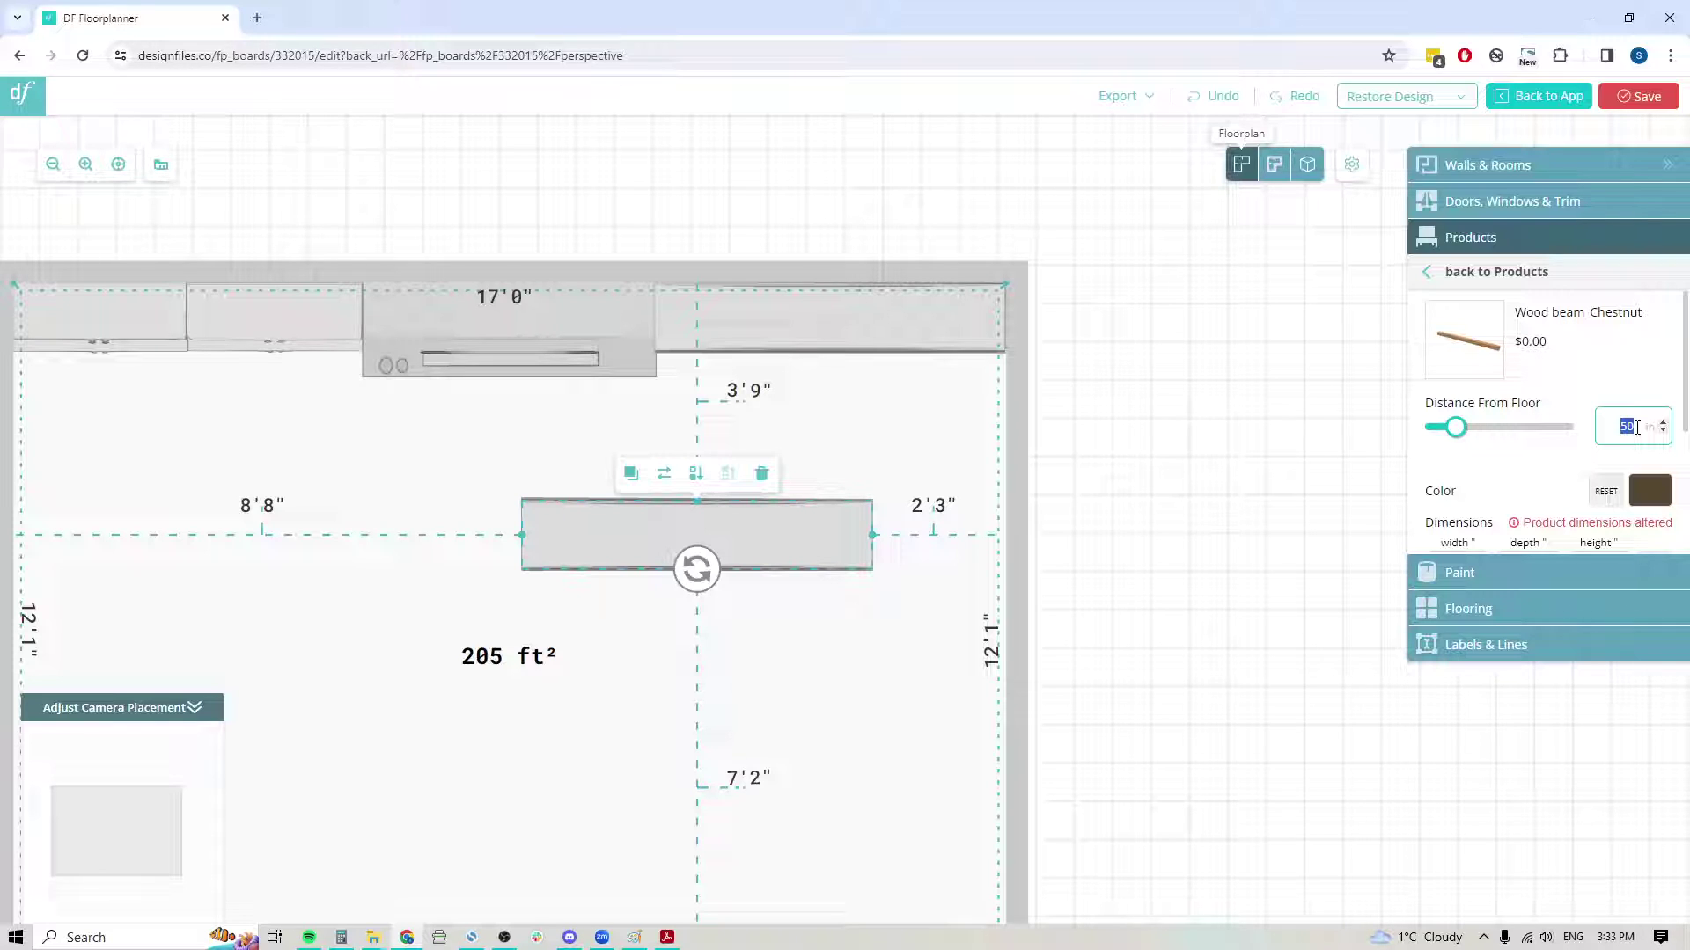
pyautogui.write('62')
# - Move the duplicated shelf flush against the back wall between the fireplace and the right side wall, and view it in the 3D perspective
pyautogui.moveTo(670, 528); pyautogui.dragTo(800, 335)
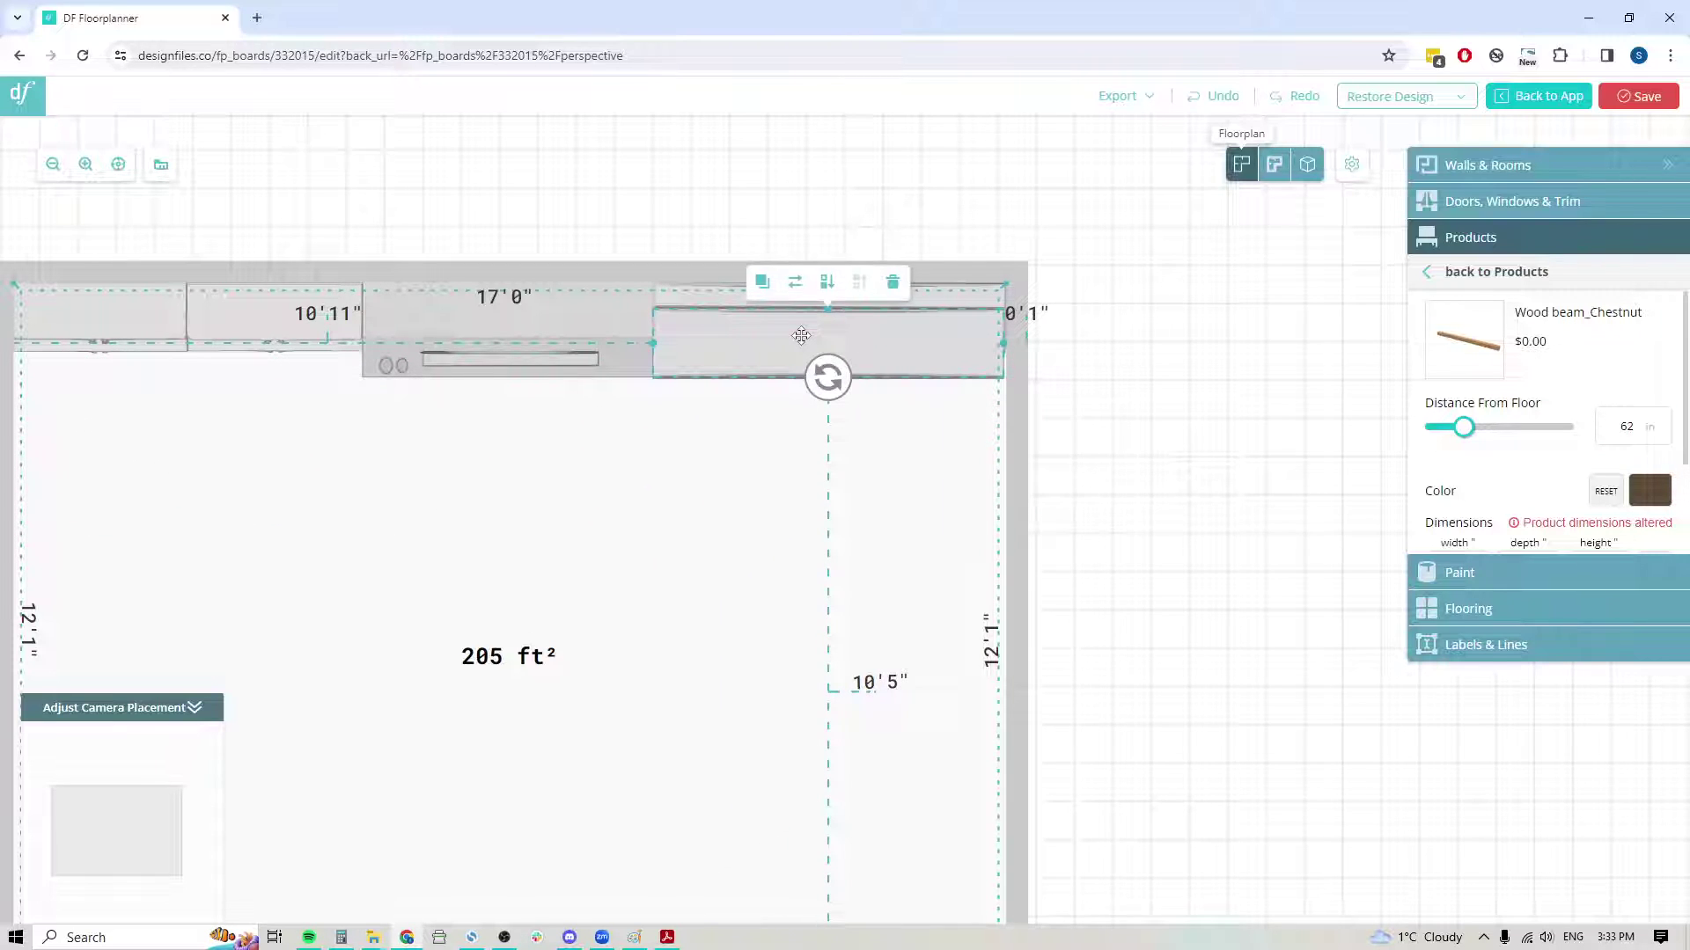
pyautogui.press('Up')
pyautogui.press('Up')
pyautogui.press('Up')
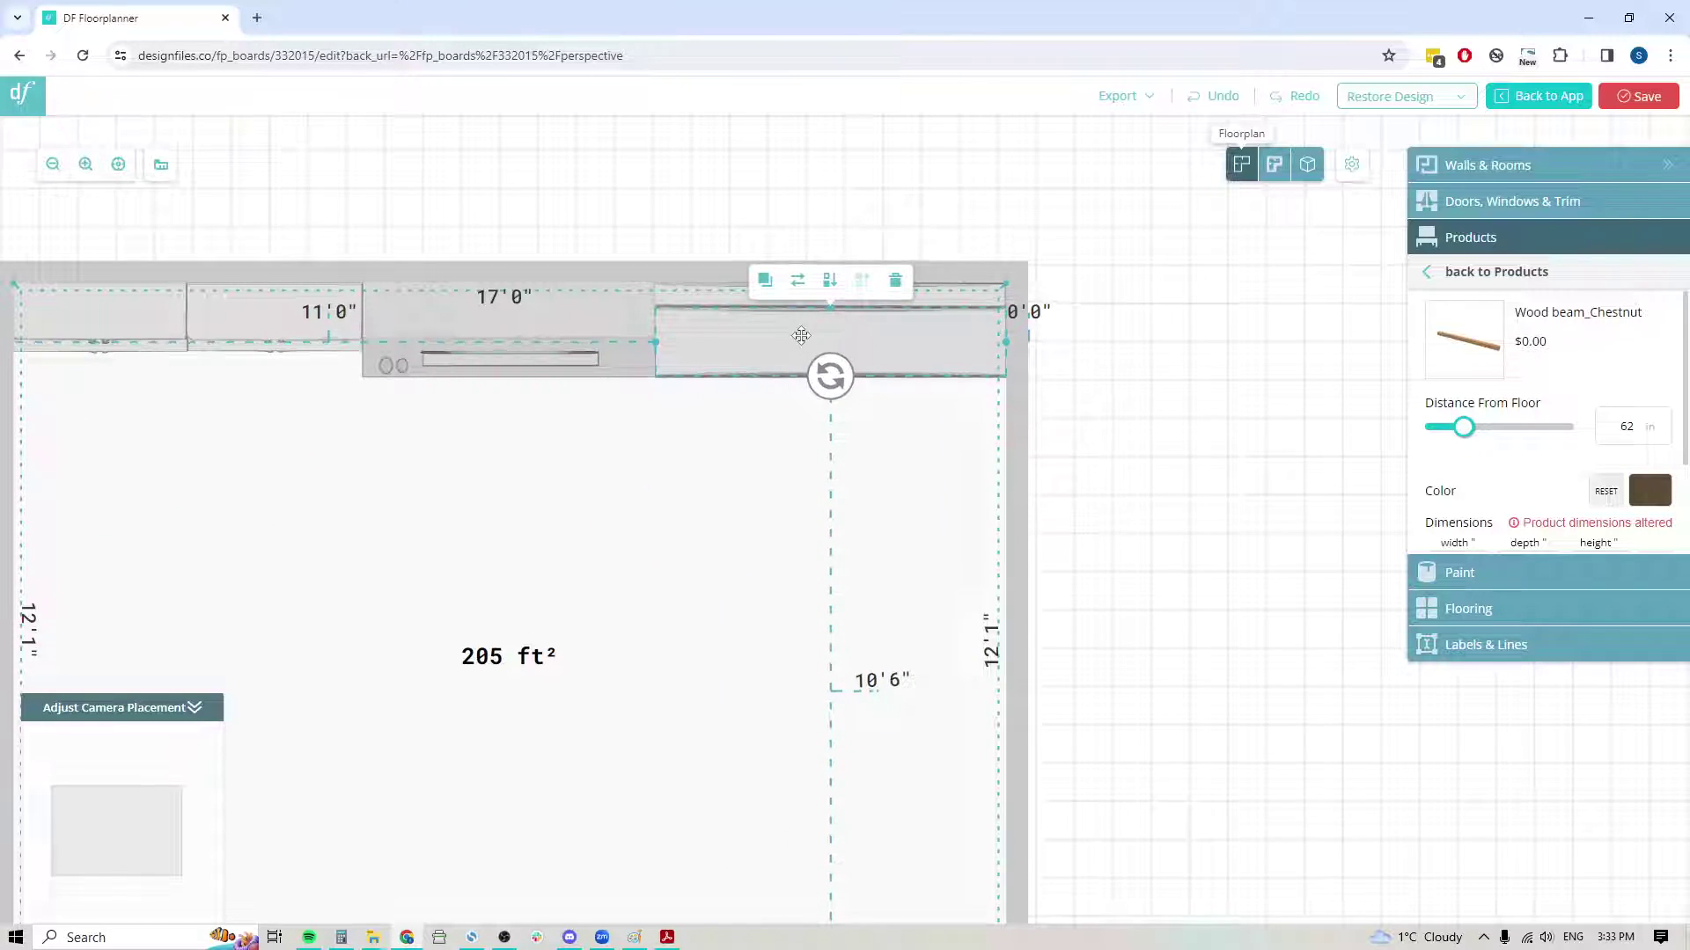
pyautogui.press('Up')
pyautogui.press('Up')
pyautogui.press('Up')
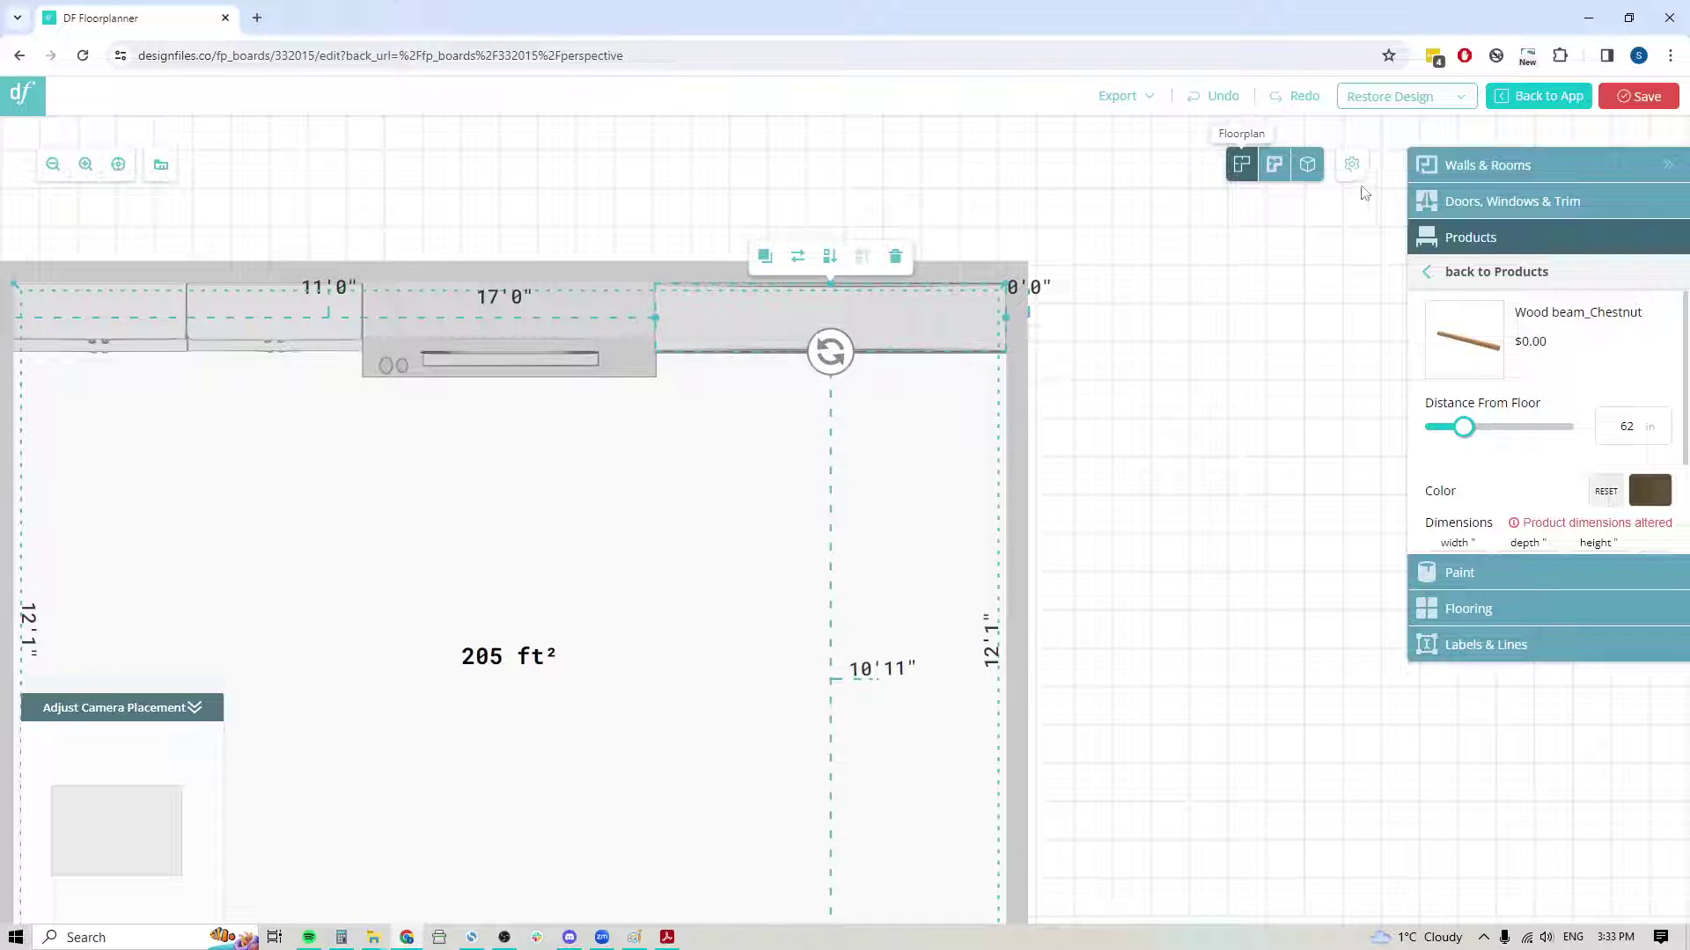
pyautogui.click(1308, 165)
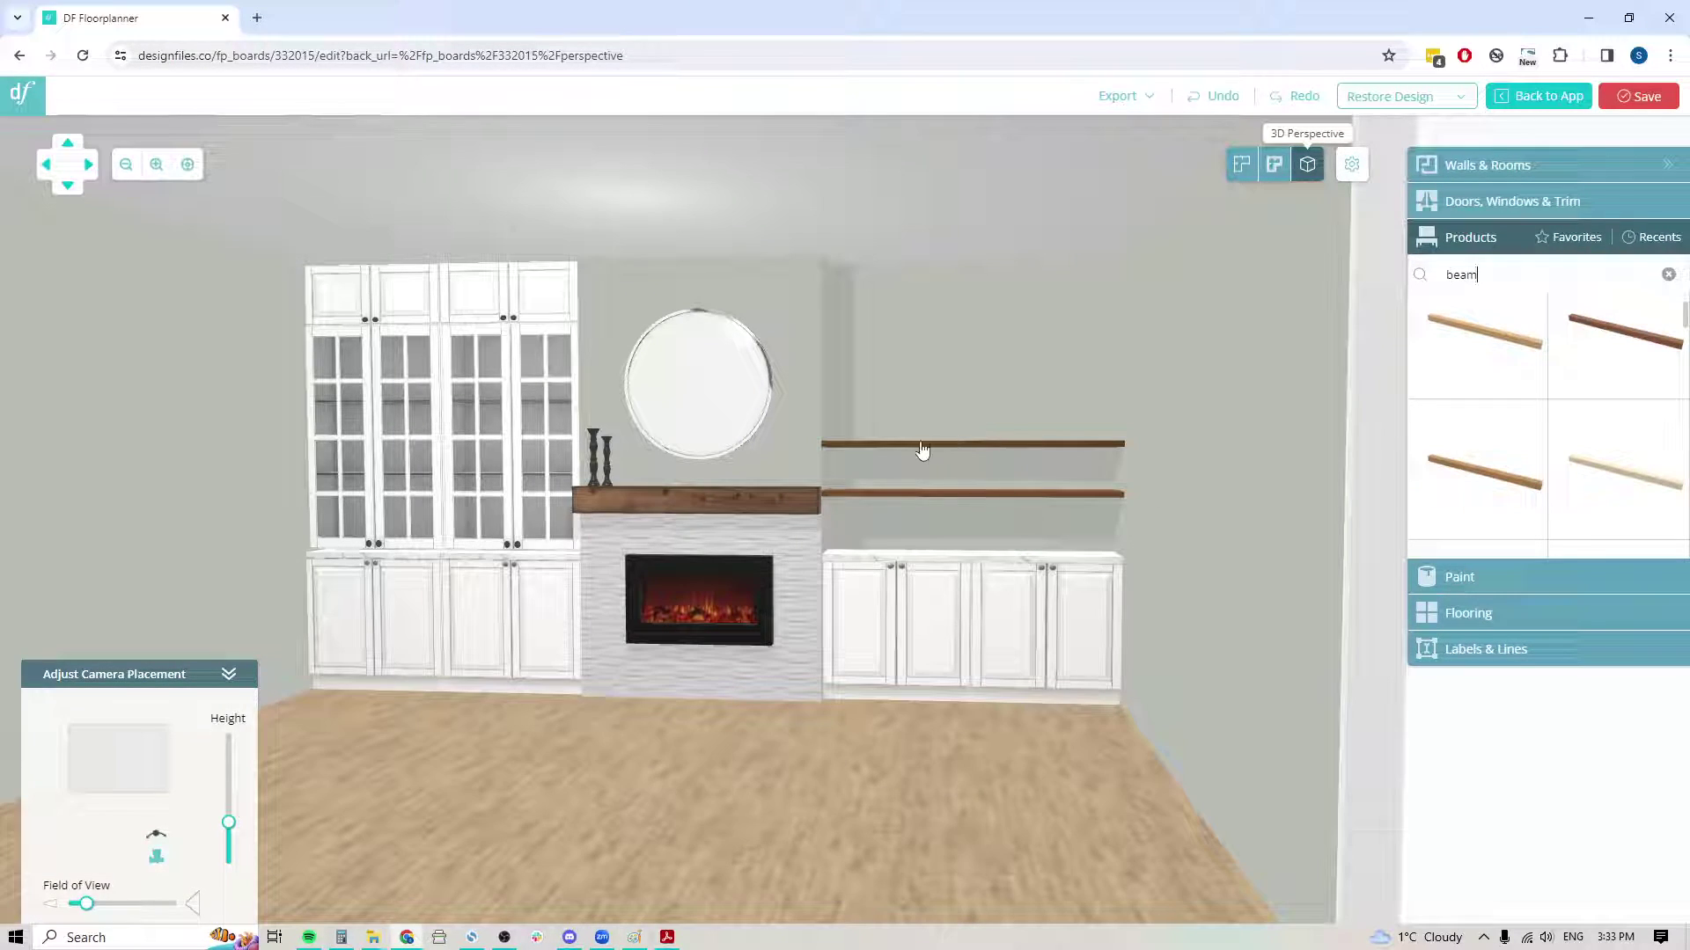
# - Duplicate the wood shelf in the floor plan and set the third shelf's distance from the floor to 74 inches
pyautogui.click(1237, 167)
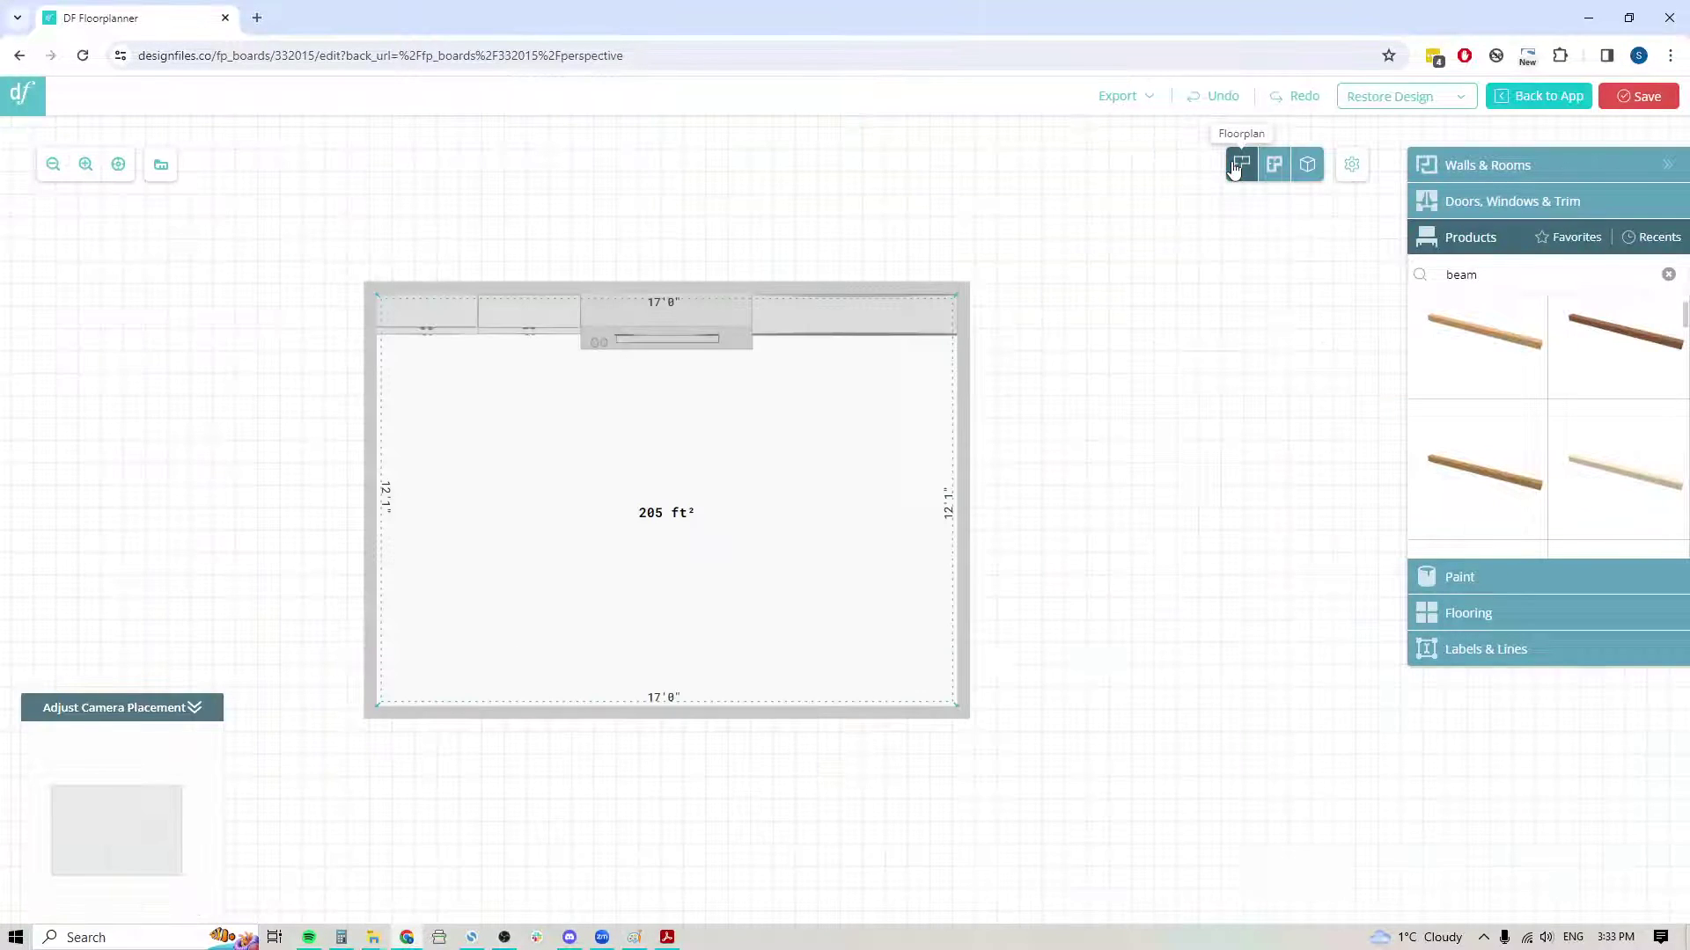
pyautogui.click(861, 322)
pyautogui.click(786, 266)
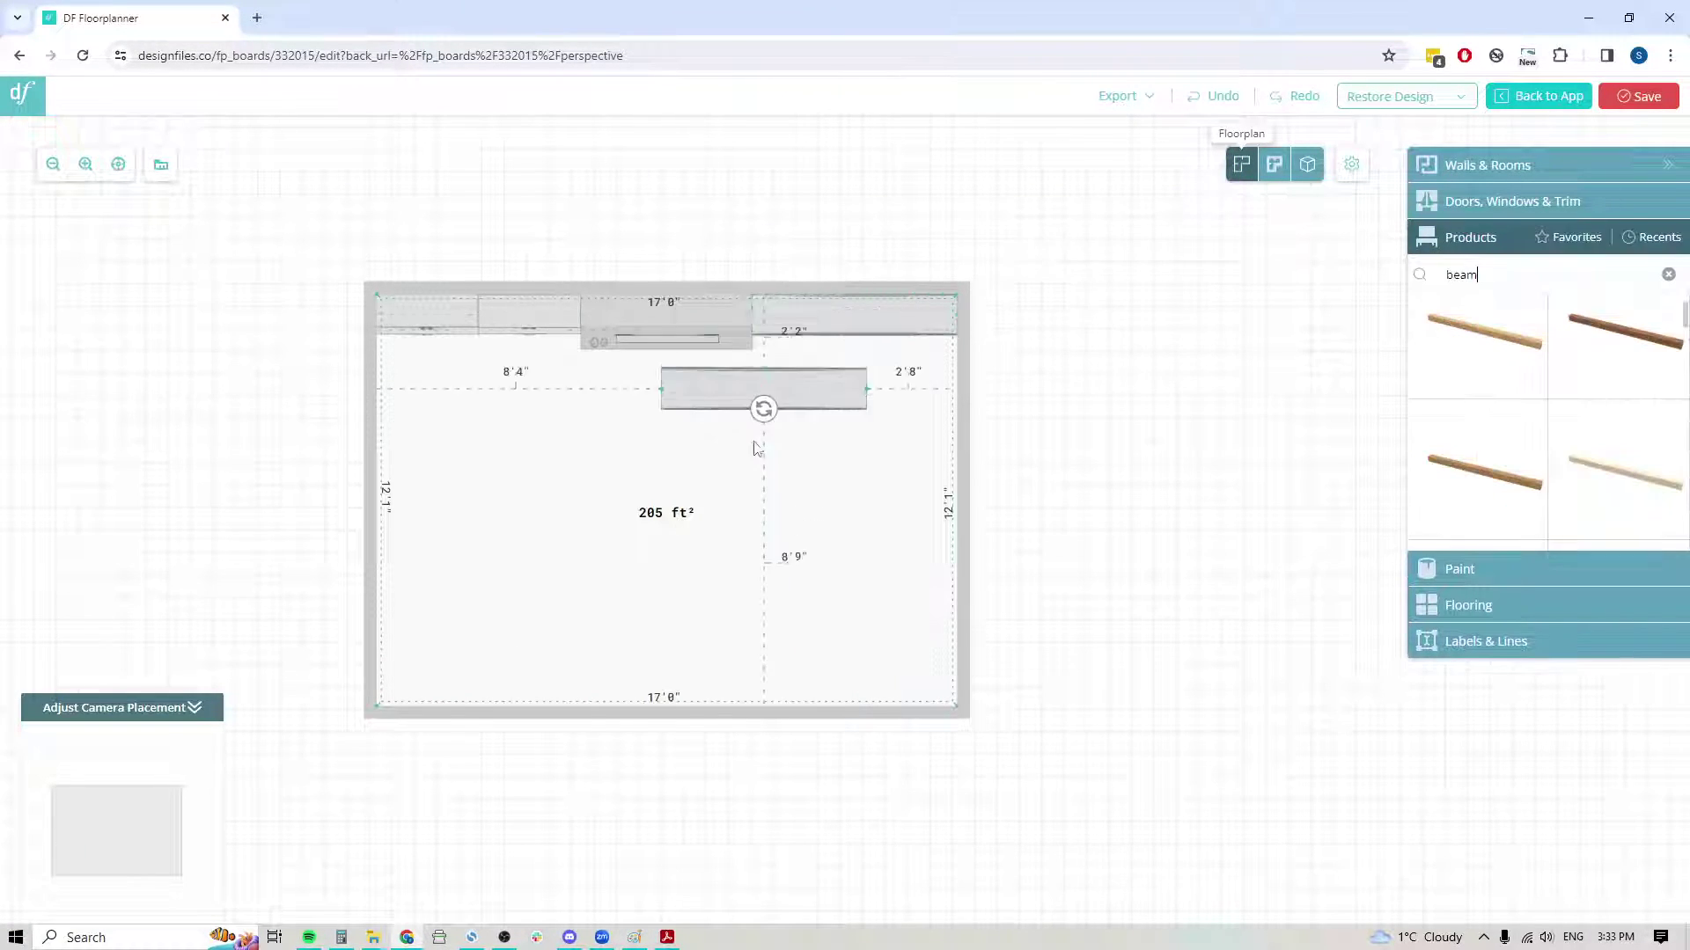
pyautogui.moveTo(755, 449); pyautogui.dragTo(750, 483)
pyautogui.moveTo(1637, 427); pyautogui.dragTo(1591, 436)
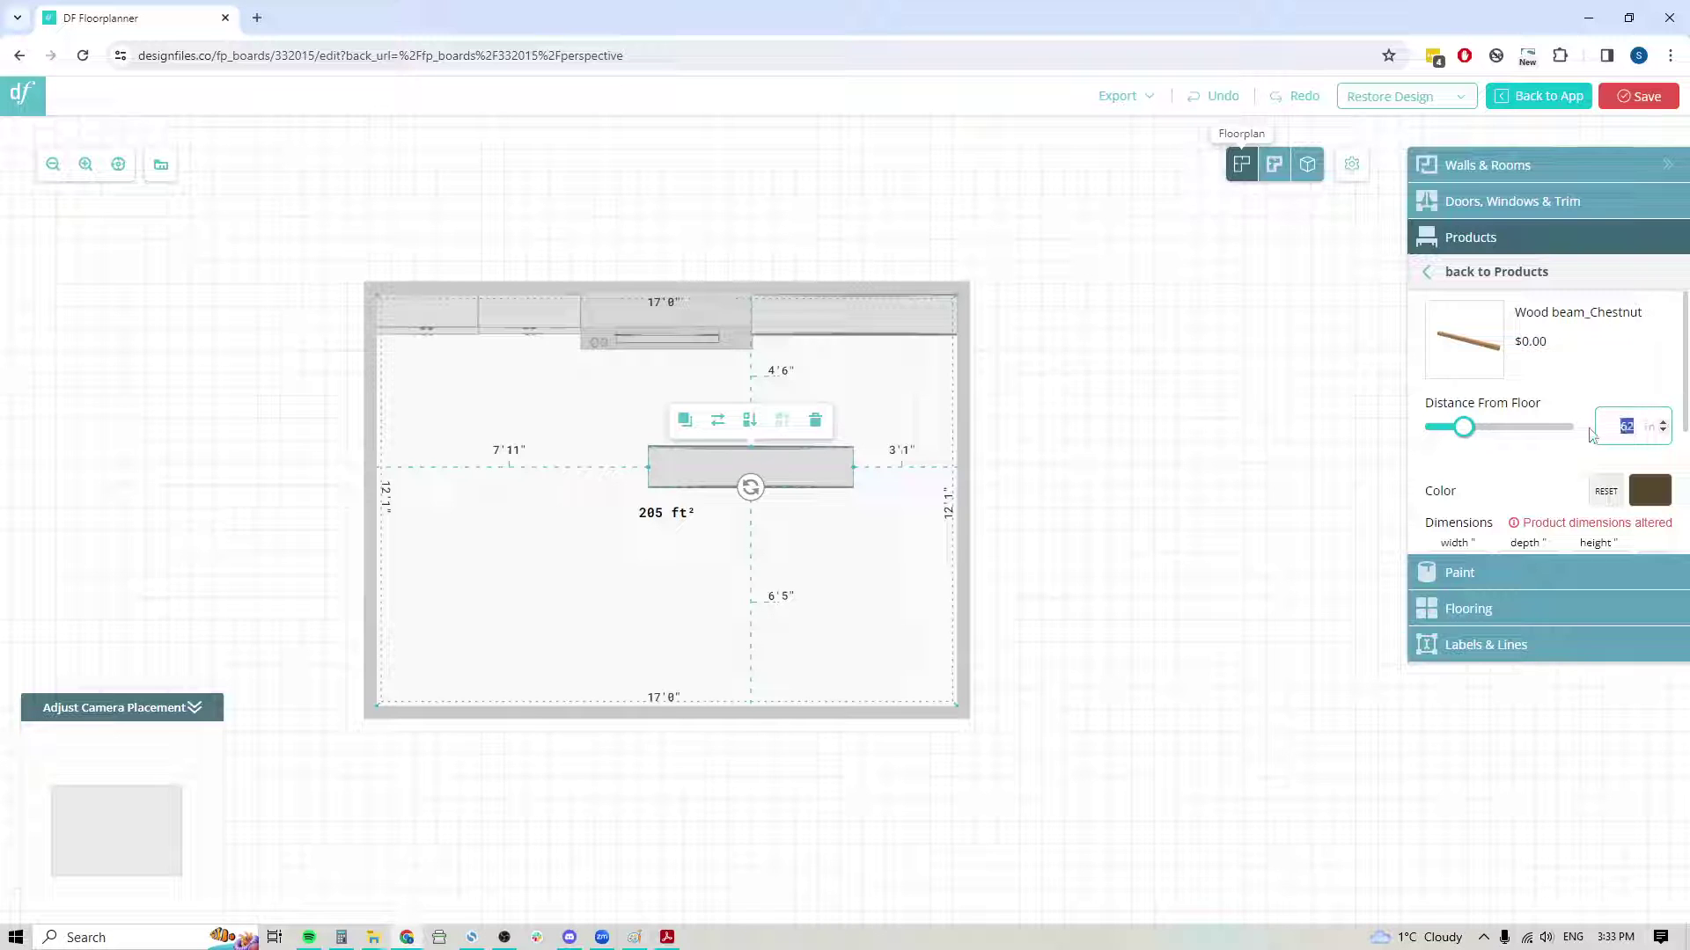
pyautogui.write('96')
pyautogui.click(982, 475)
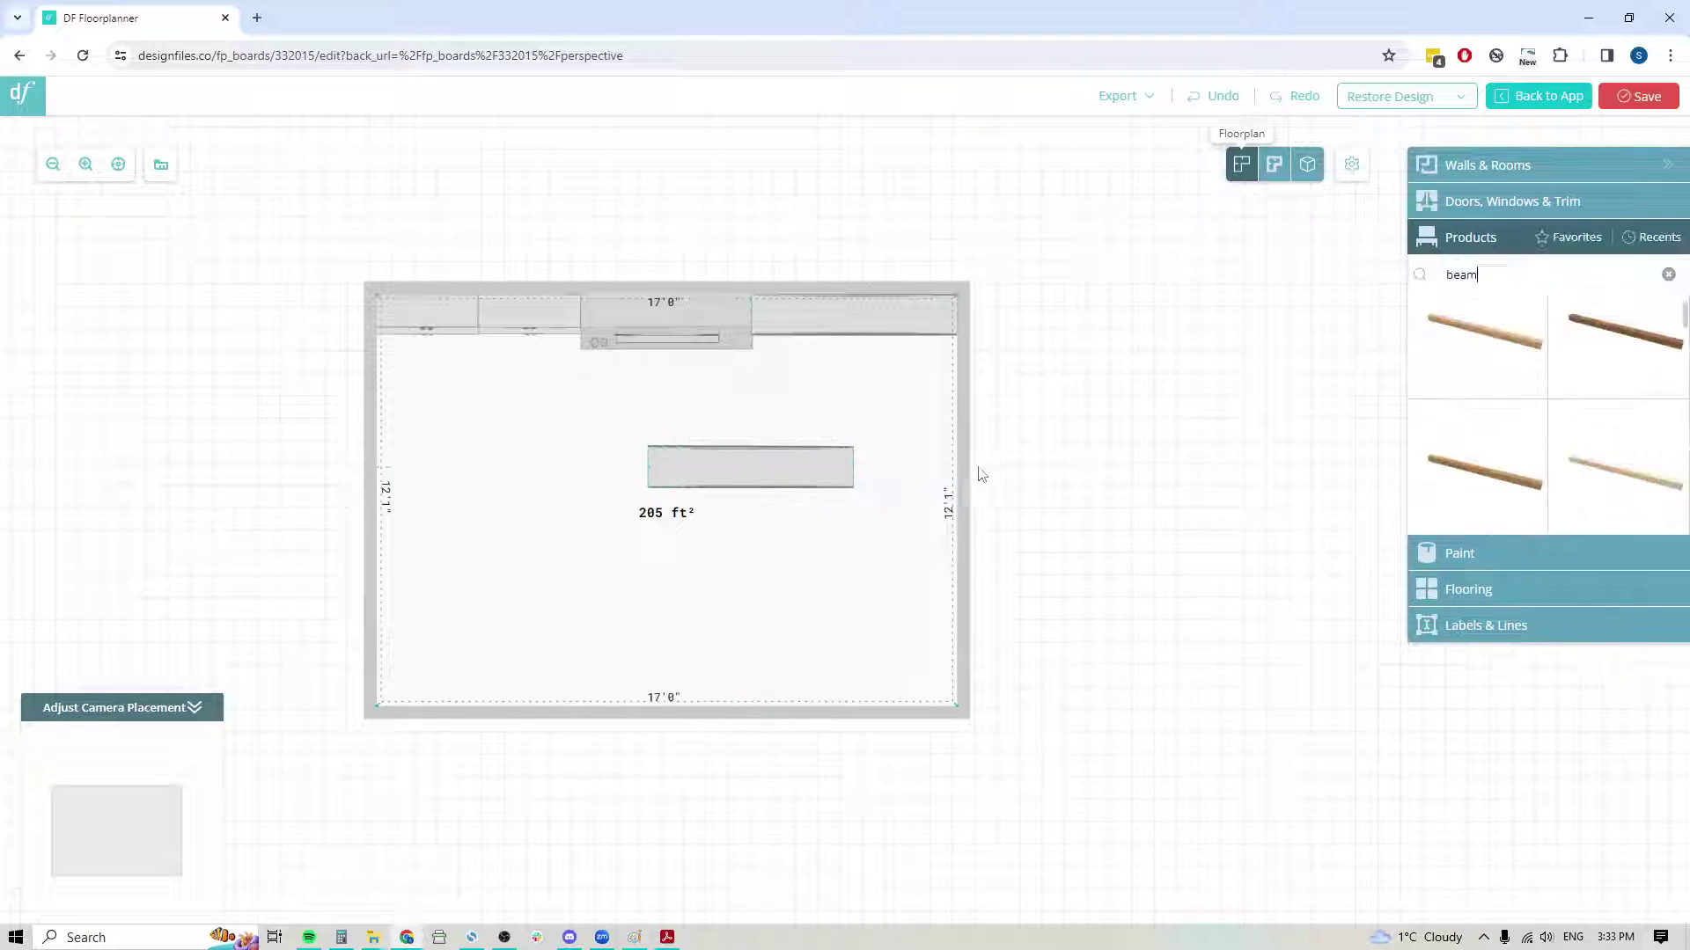
# - Move the third shelf against the back wall above the right-hand base cabinets, spanning from the fireplace to the side wall
pyautogui.click(747, 484)
pyautogui.moveTo(747, 484); pyautogui.dragTo(801, 322)
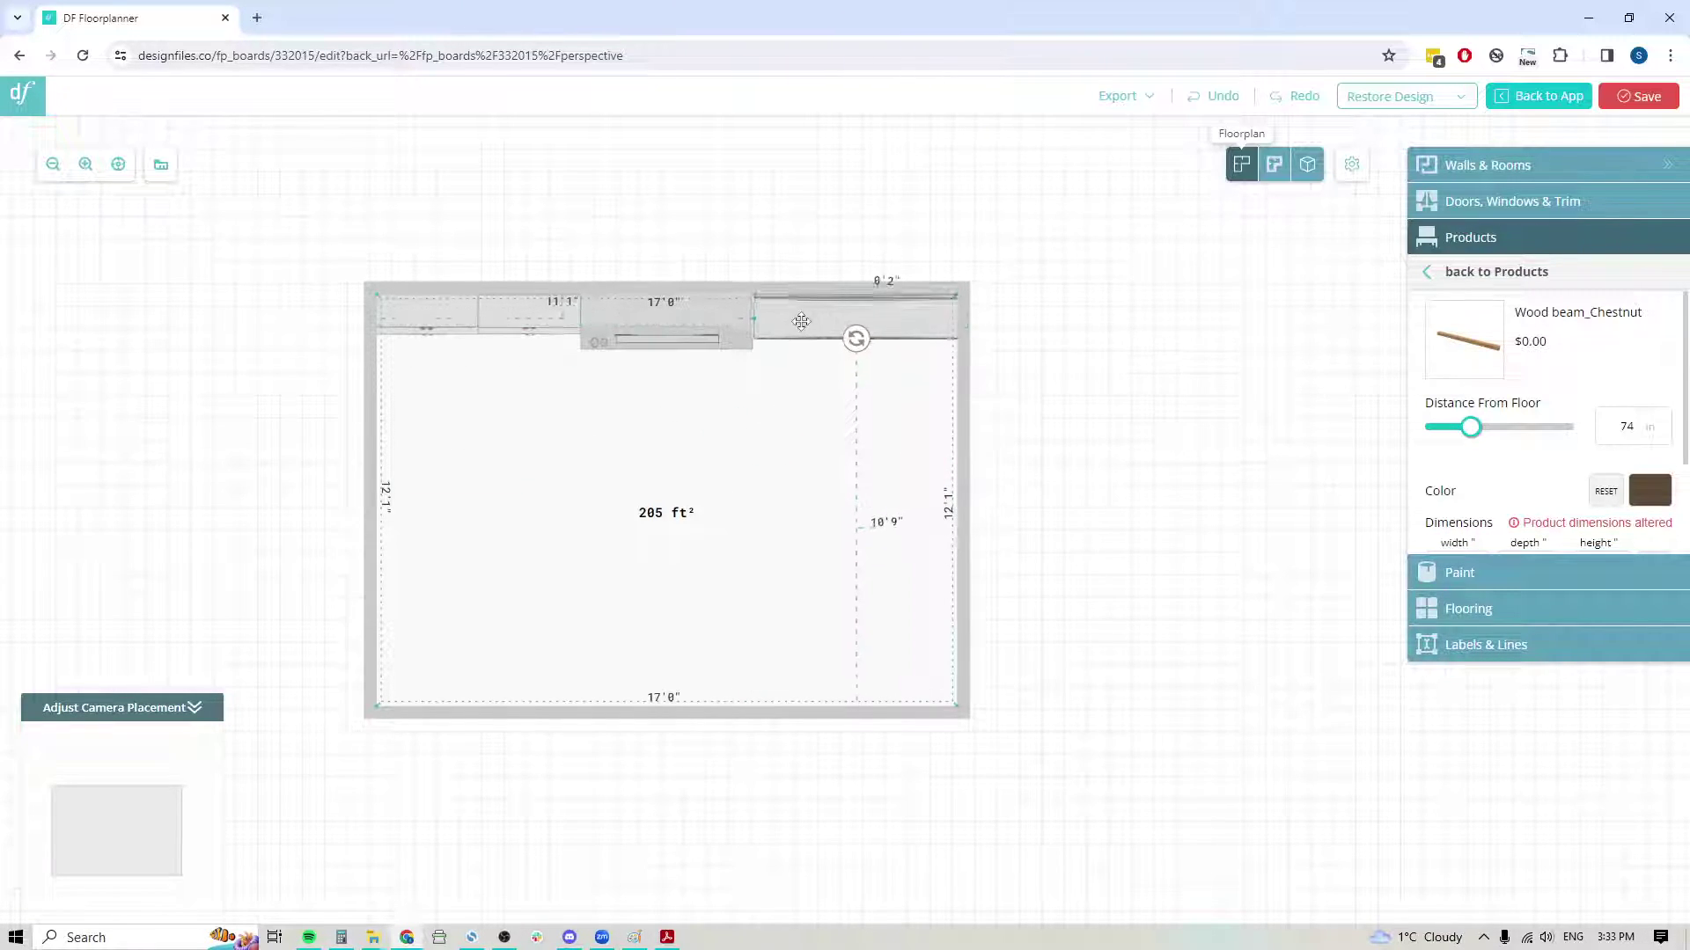
pyautogui.scroll(5, 841, 440)
pyautogui.press('Left')
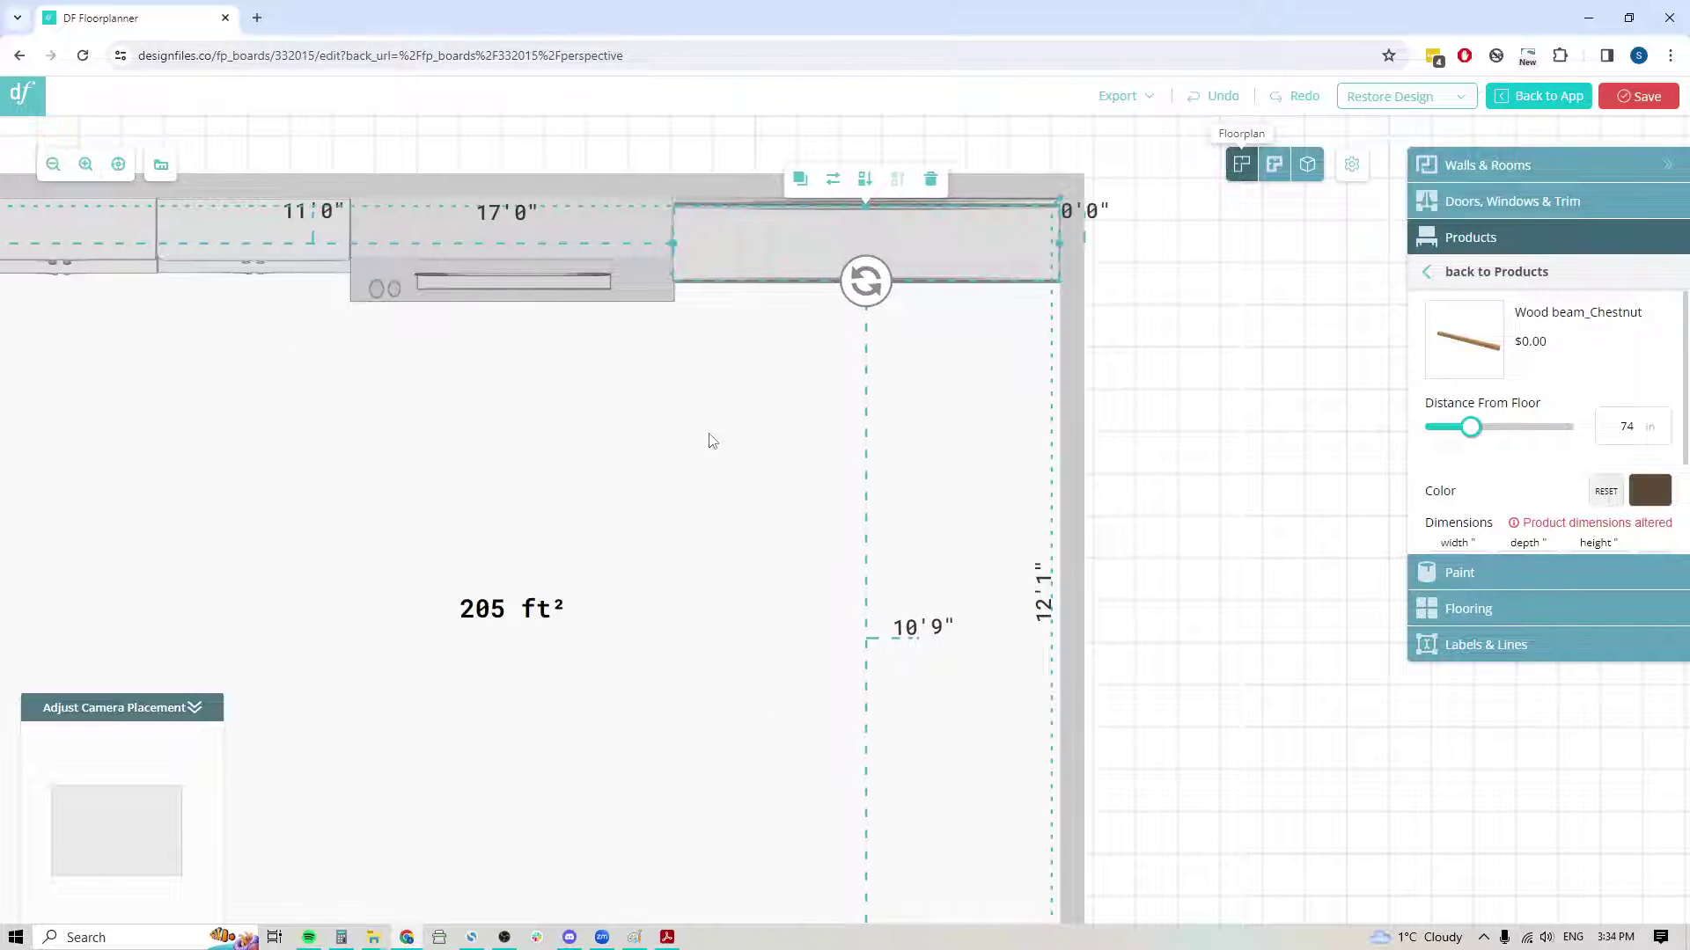
pyautogui.press('Up')
pyautogui.press('Up')
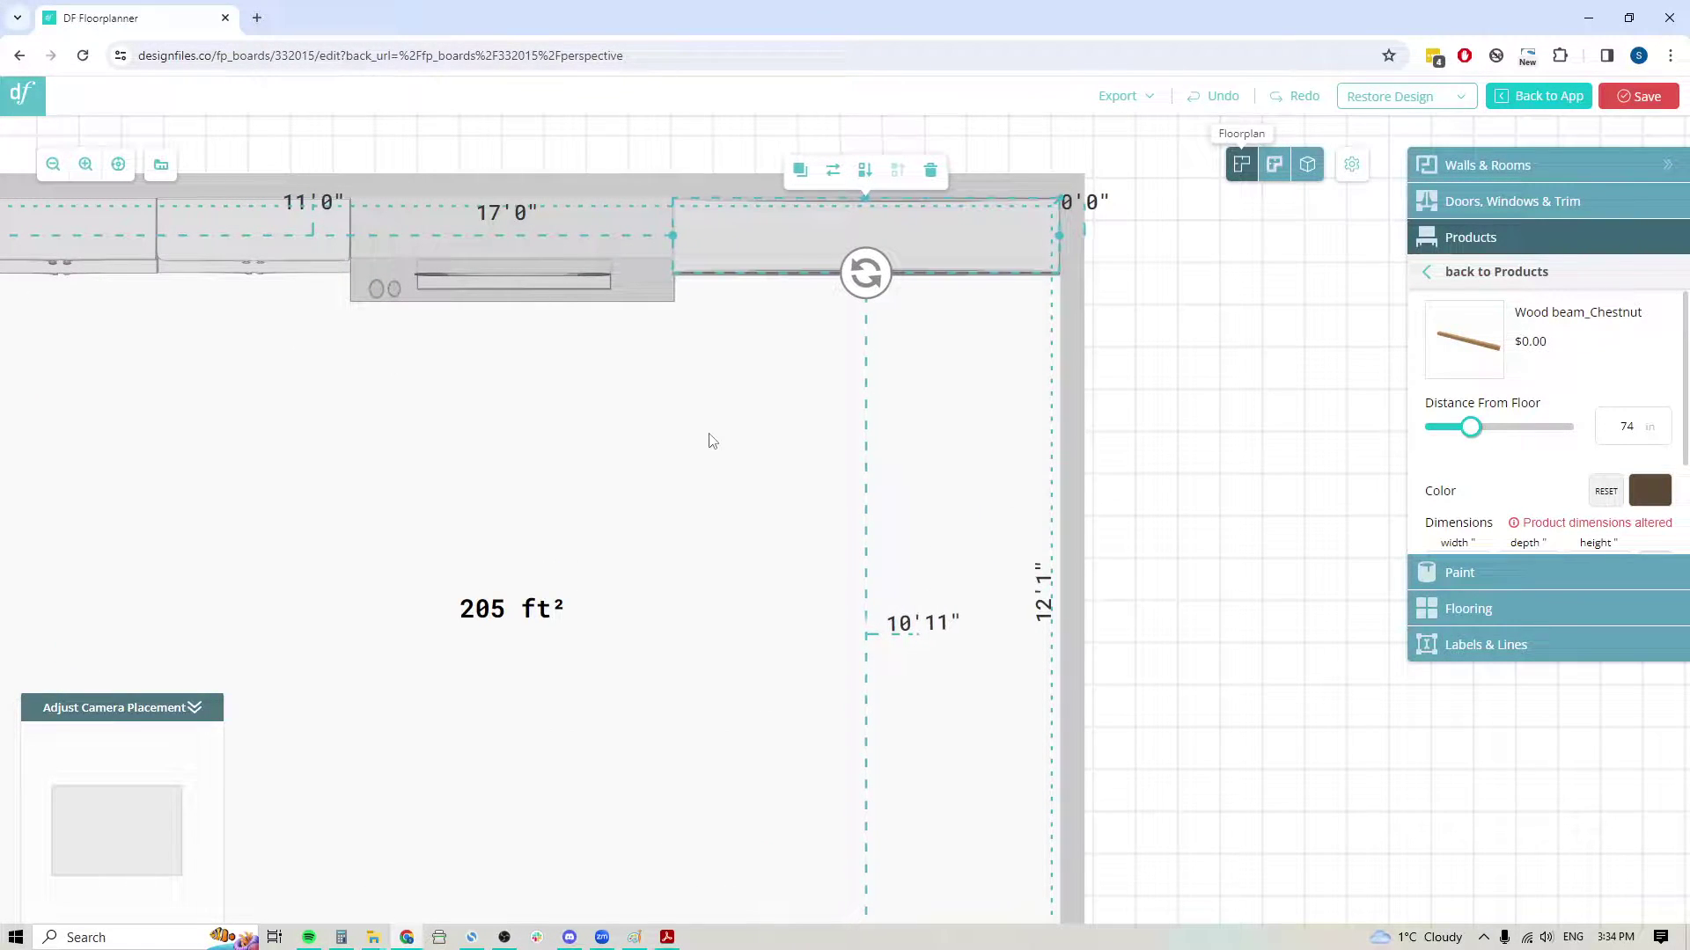
pyautogui.press('Down')
# - Duplicate the third shelf and set the new copy's distance from the floor to 86 inches
pyautogui.click(791, 176)
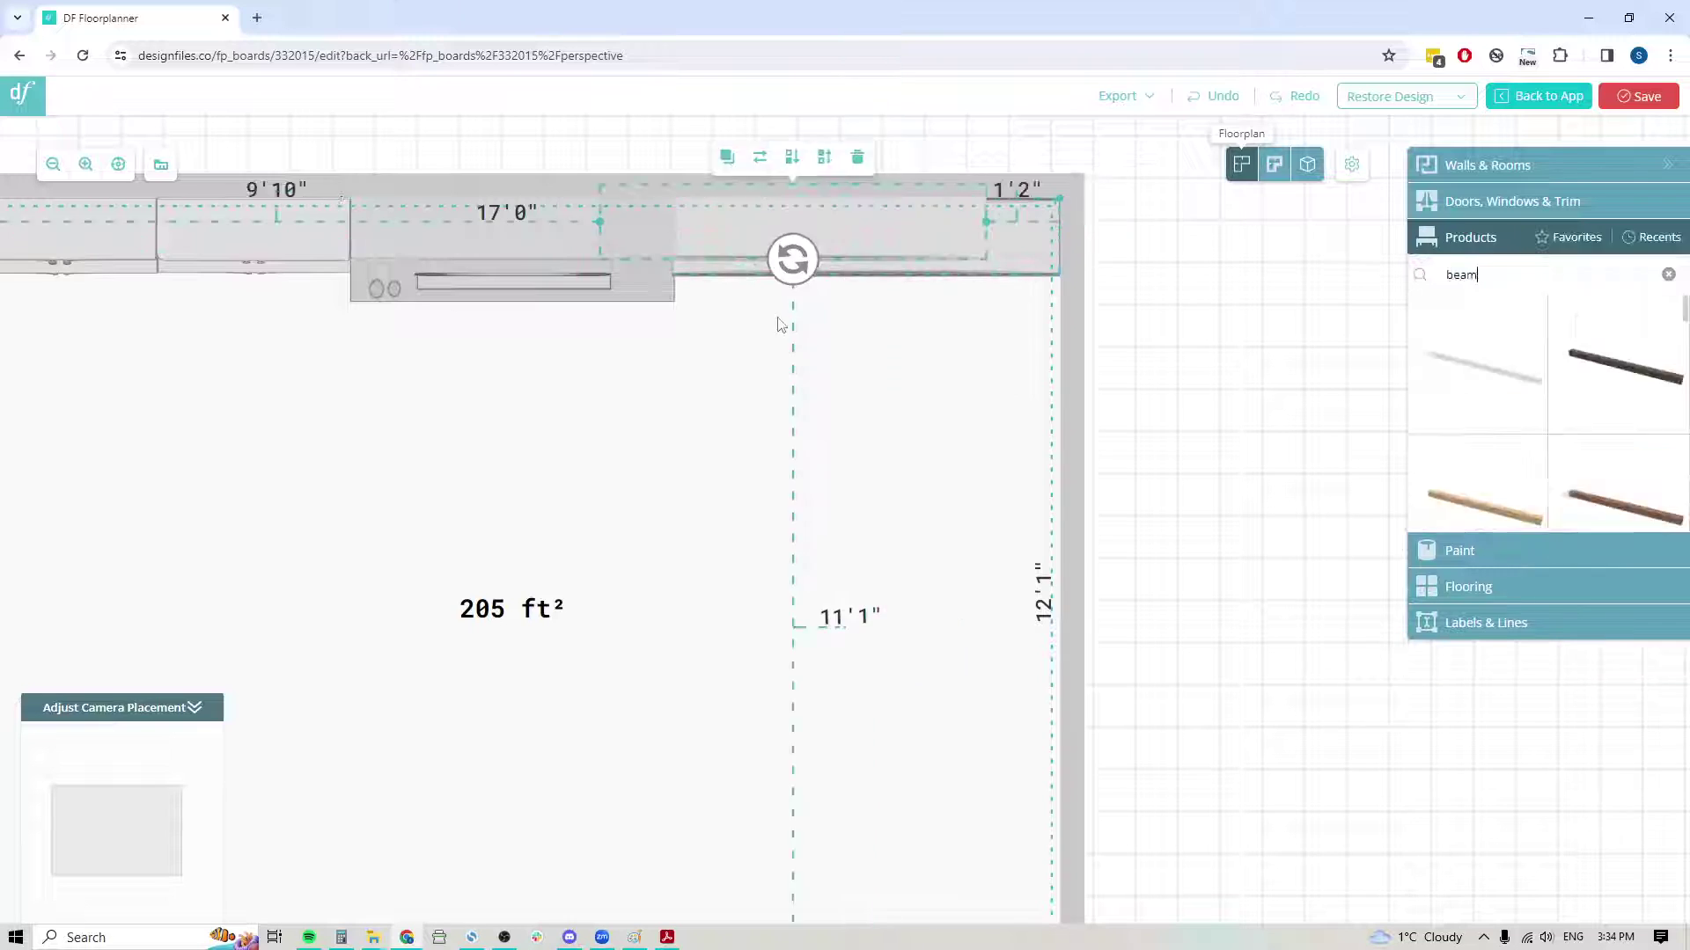
pyautogui.doubleClick(1605, 429)
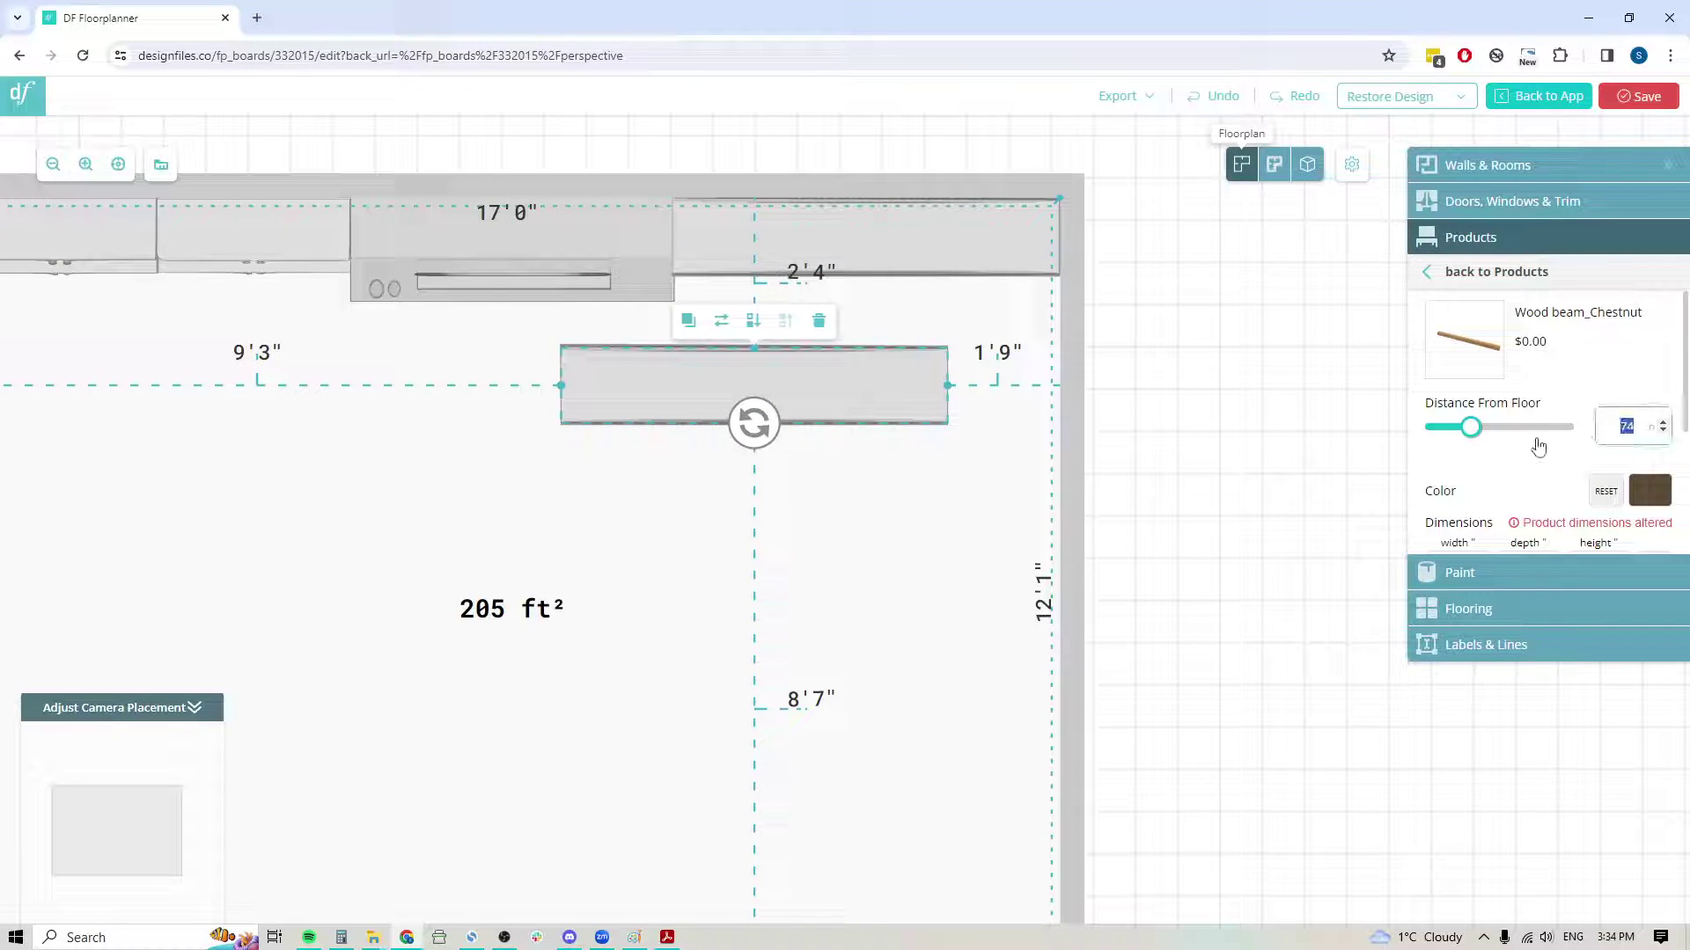
pyautogui.write('80')
pyautogui.click(916, 573)
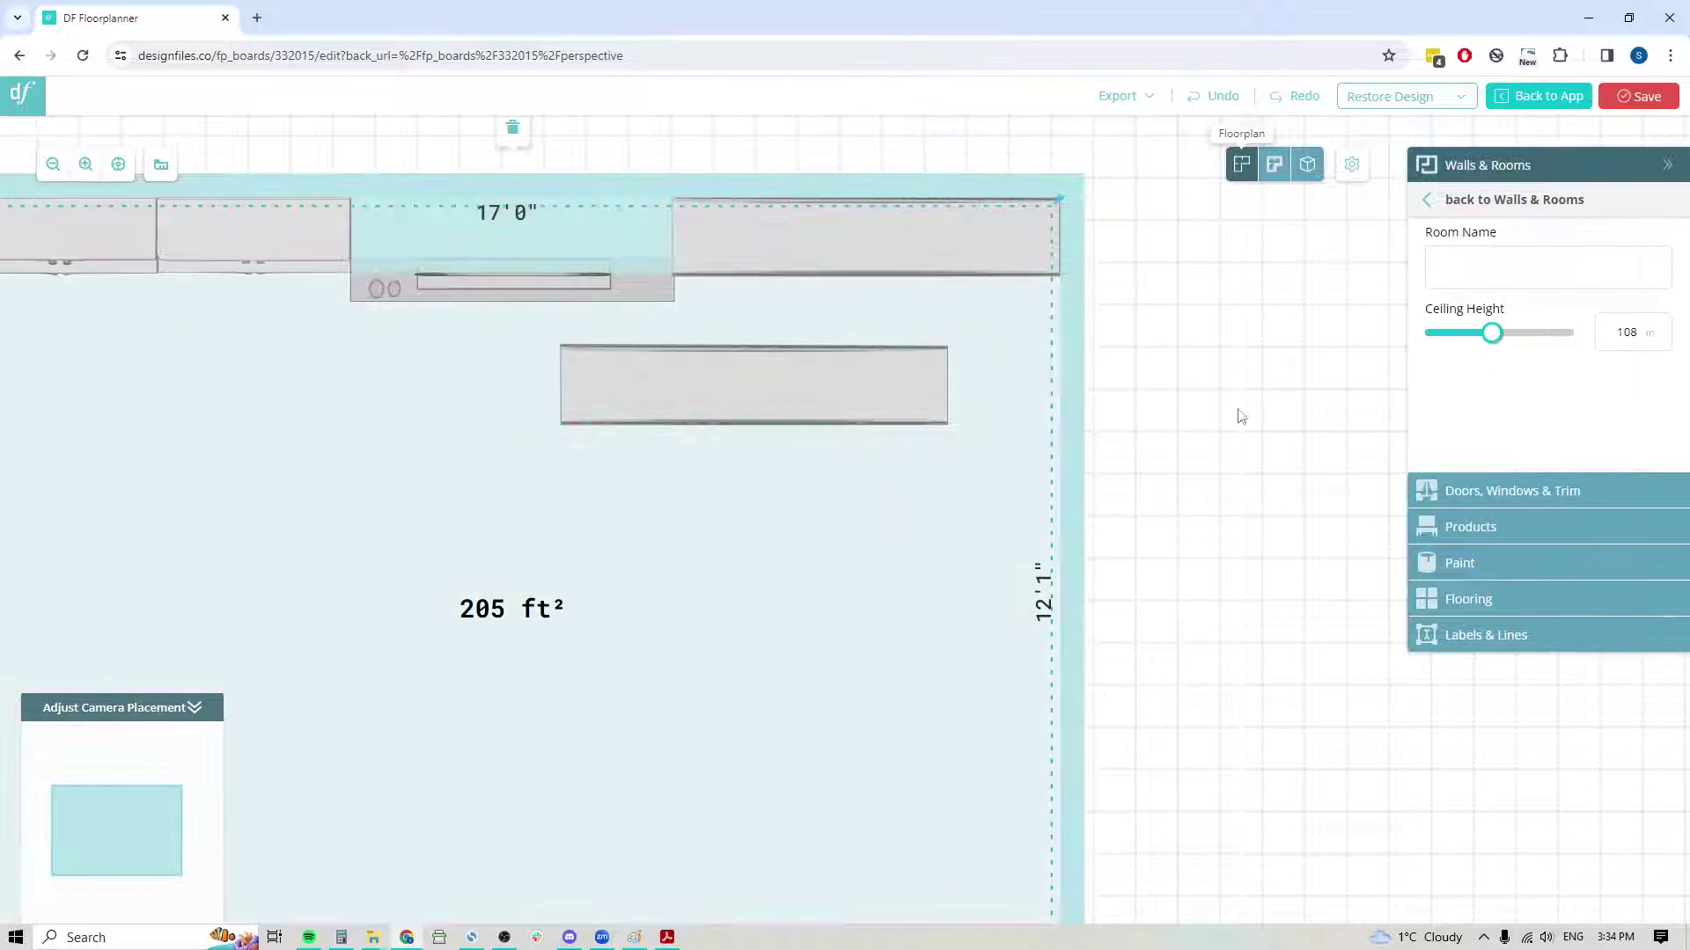
# - Align the fourth shelf with the others against the back wall in the floor plan, and check all the shelves in the 3D perspective
pyautogui.click(778, 406)
pyautogui.moveTo(622, 396); pyautogui.dragTo(736, 249)
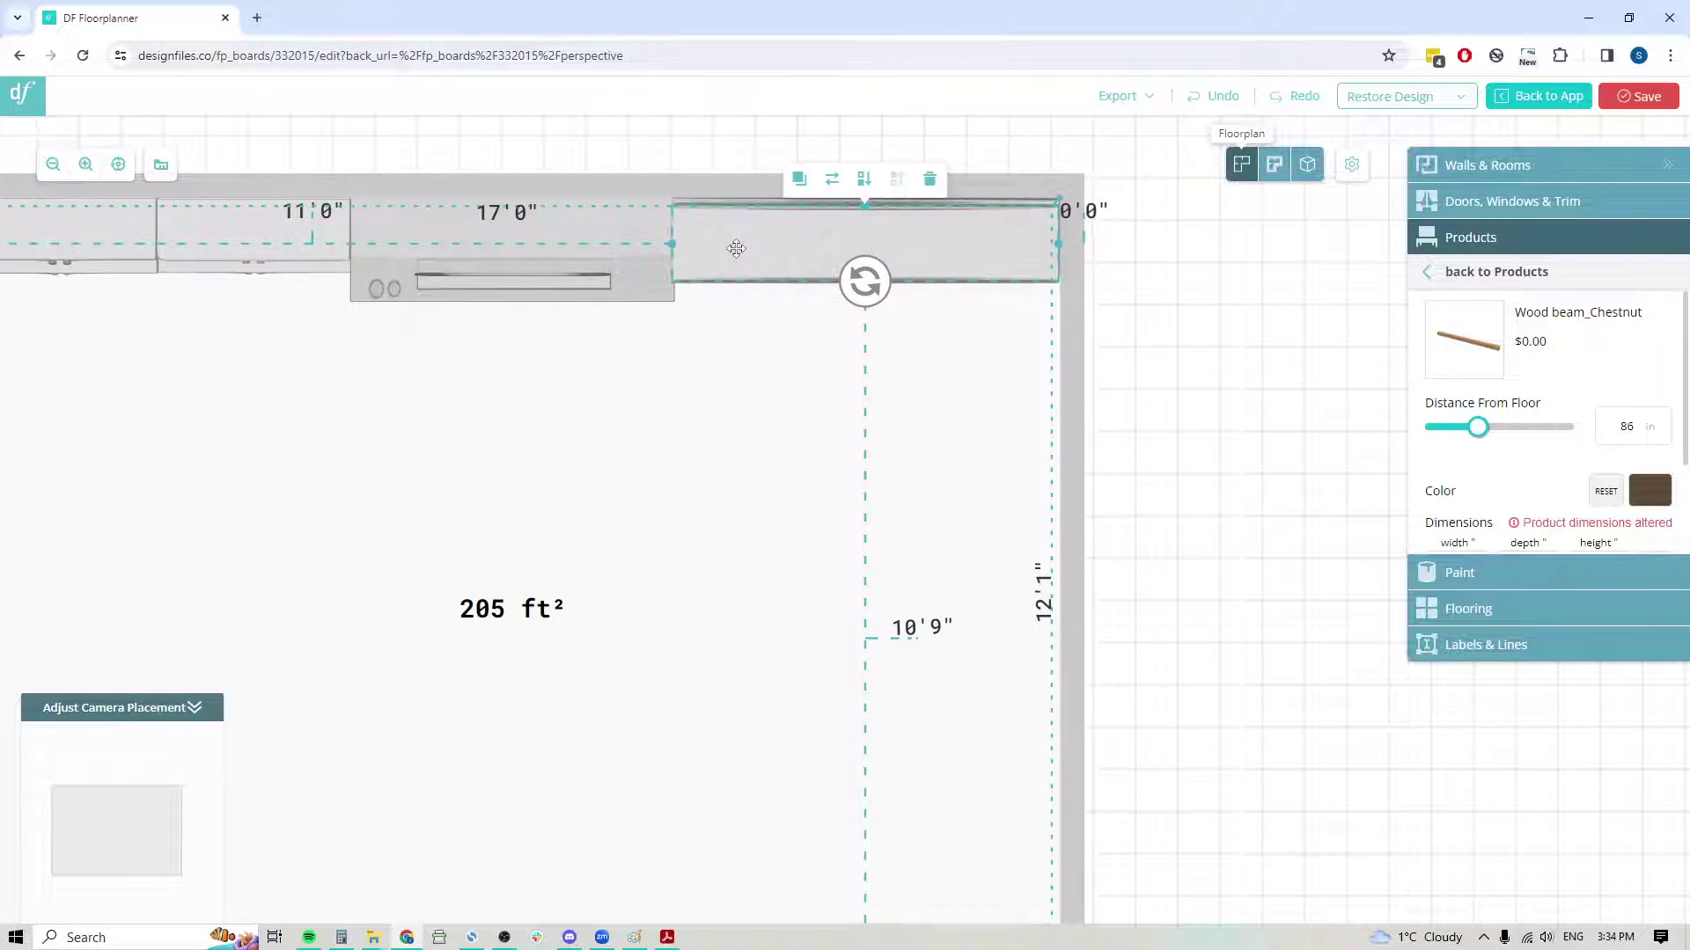
pyautogui.press('Up')
pyautogui.press('Up')
pyautogui.press('Up')
pyautogui.press('Right')
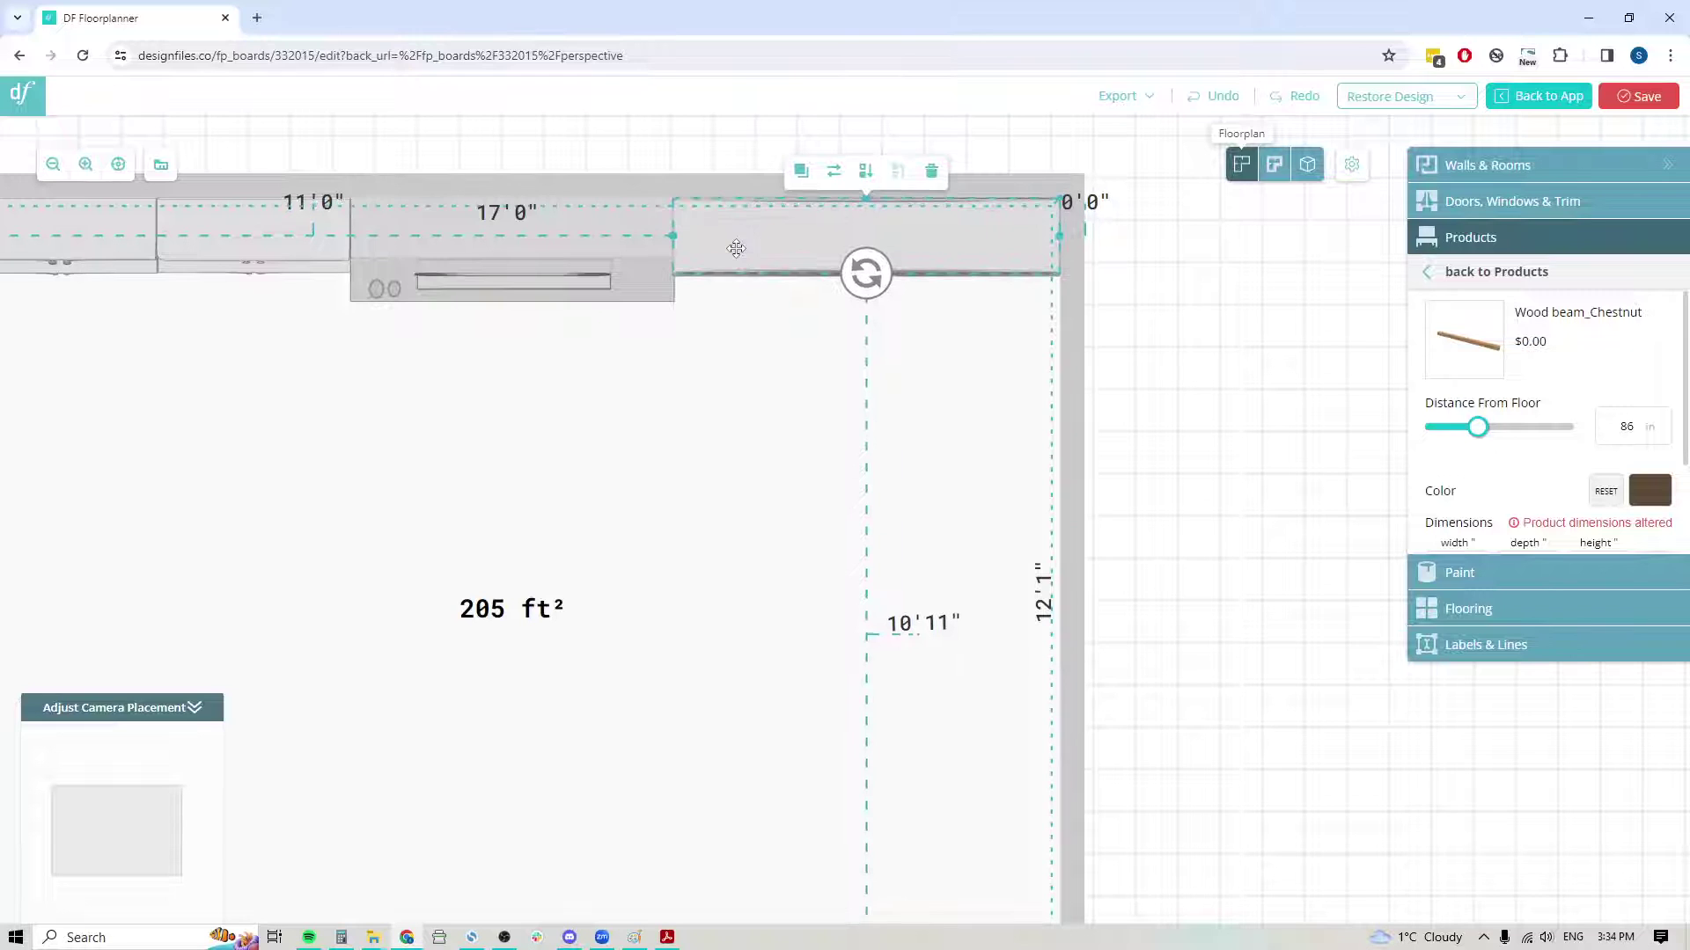
pyautogui.press('Down')
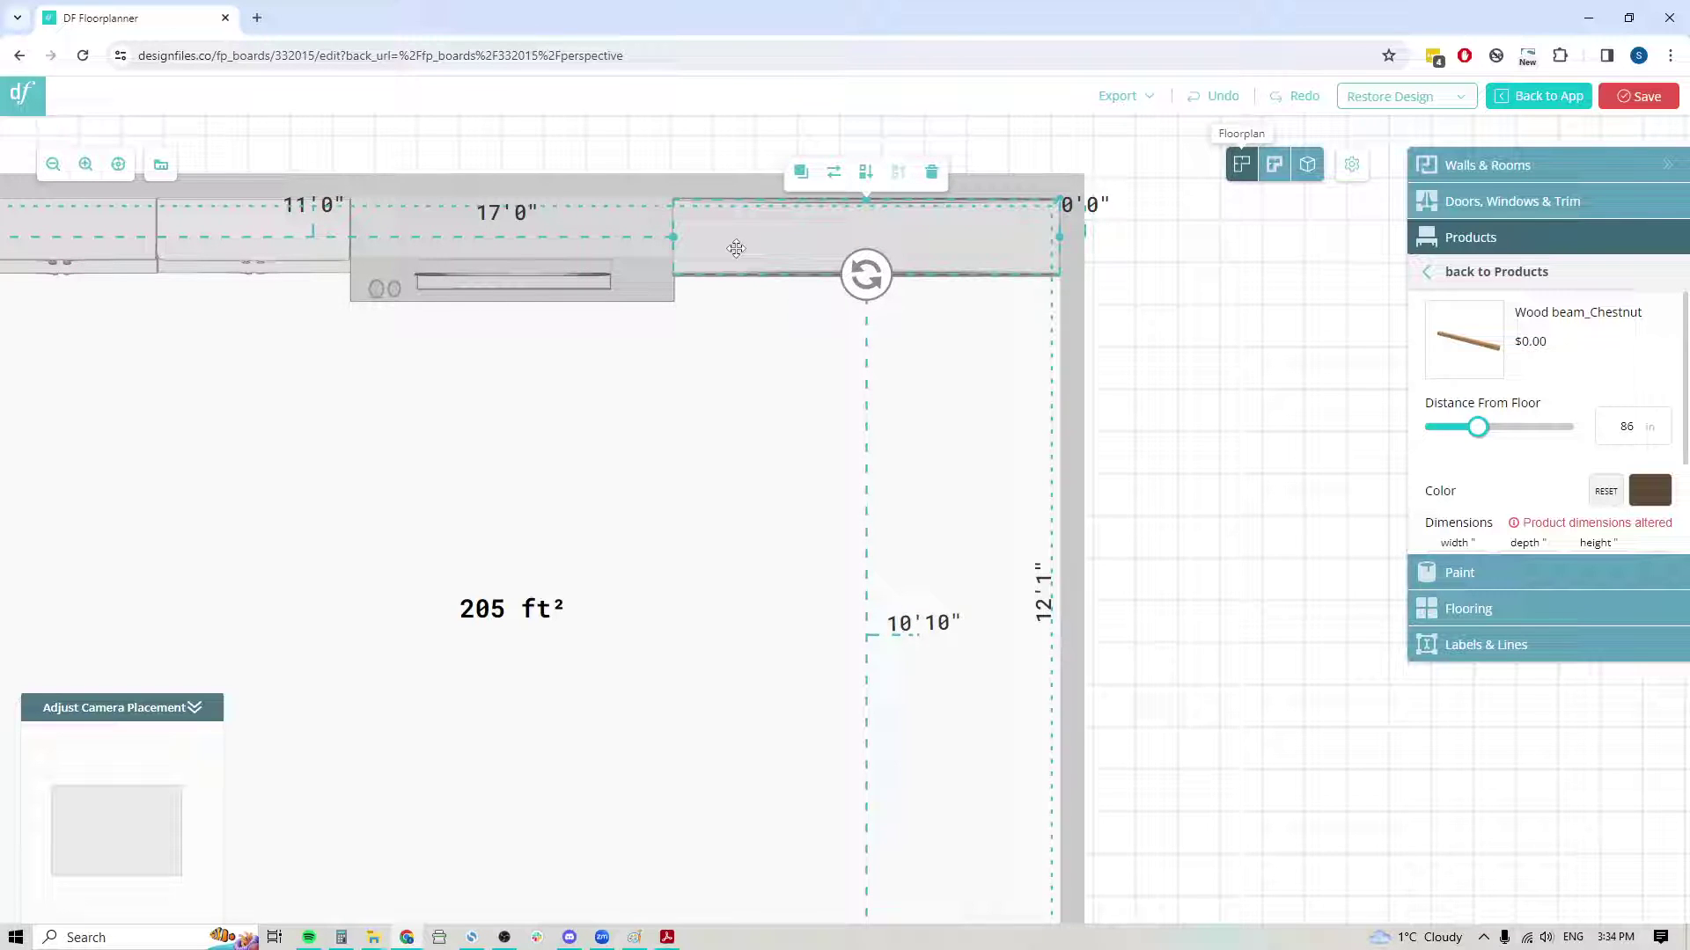
pyautogui.click(1309, 170)
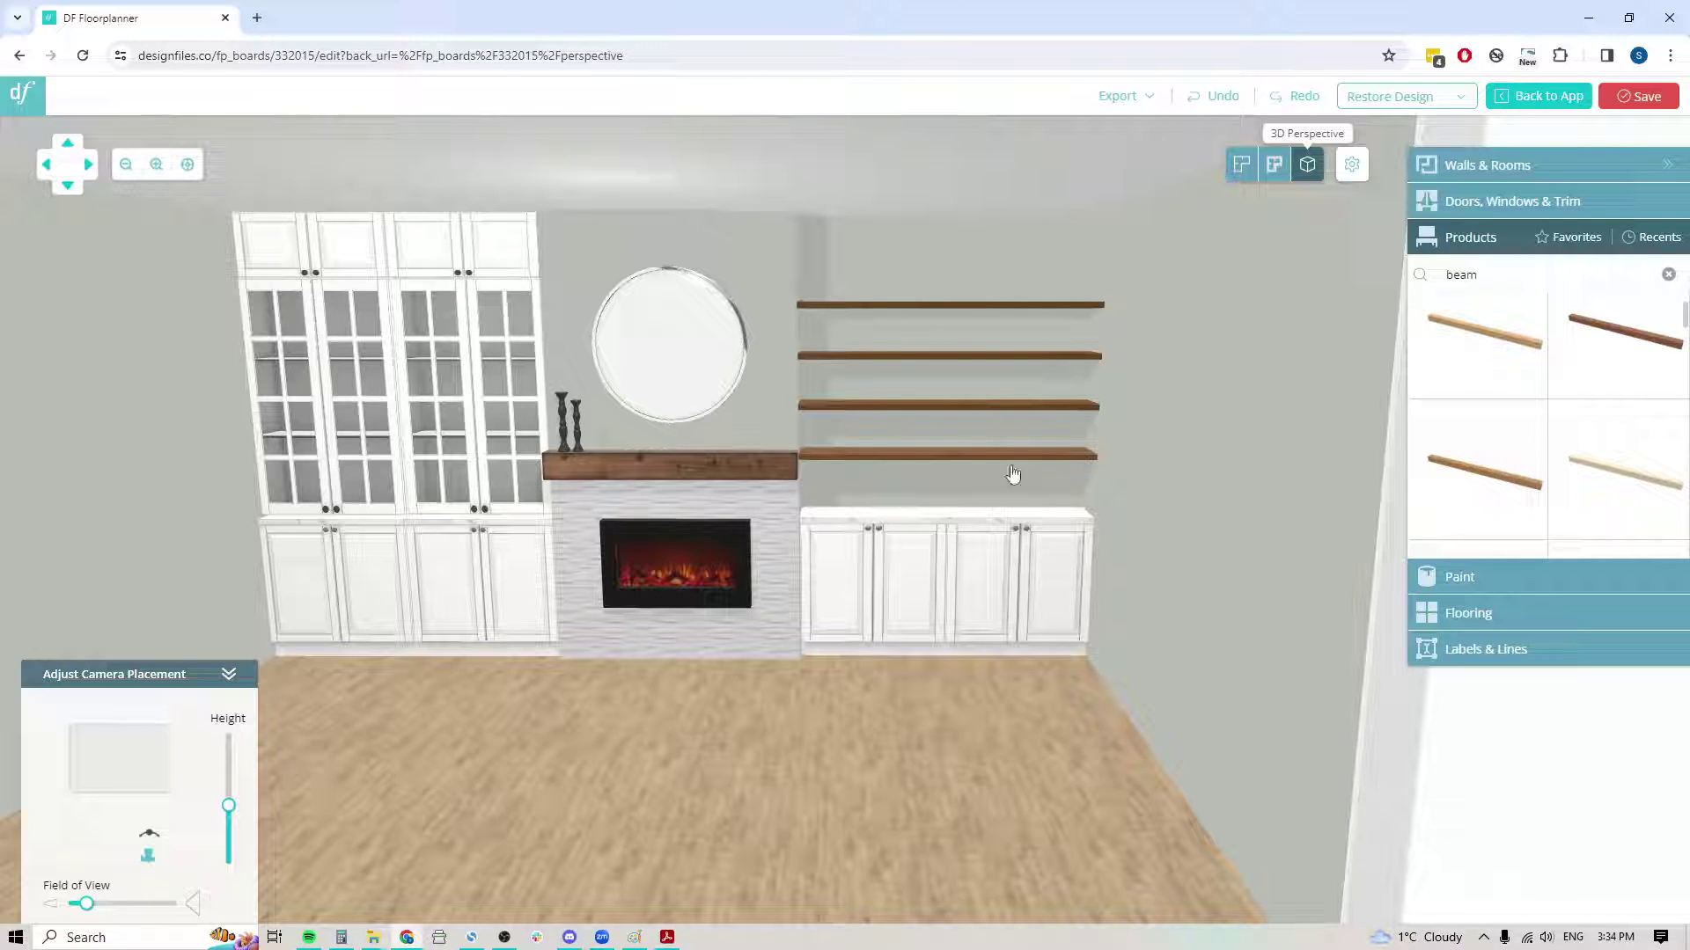
# - Inspect a left-hand base cabinet and search the product library for "upper cabinet" to locate the wall cabinet with two glass doors
pyautogui.moveTo(879, 700); pyautogui.dragTo(978, 715)
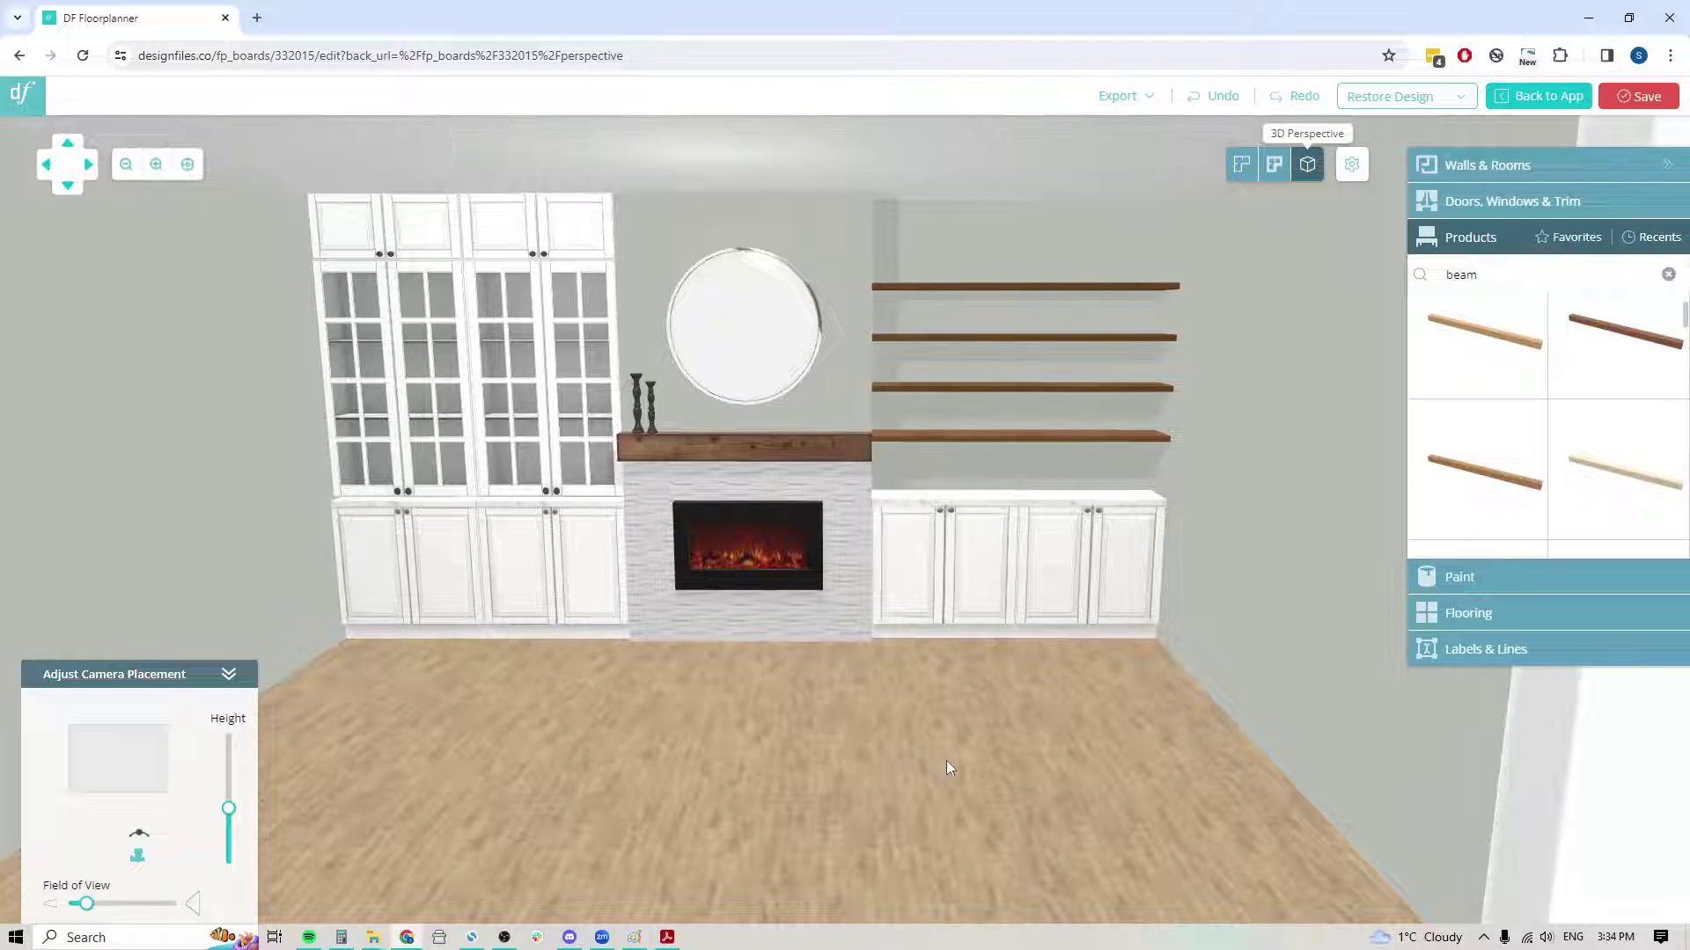
pyautogui.moveTo(655, 720); pyautogui.dragTo(986, 748)
pyautogui.click(837, 594)
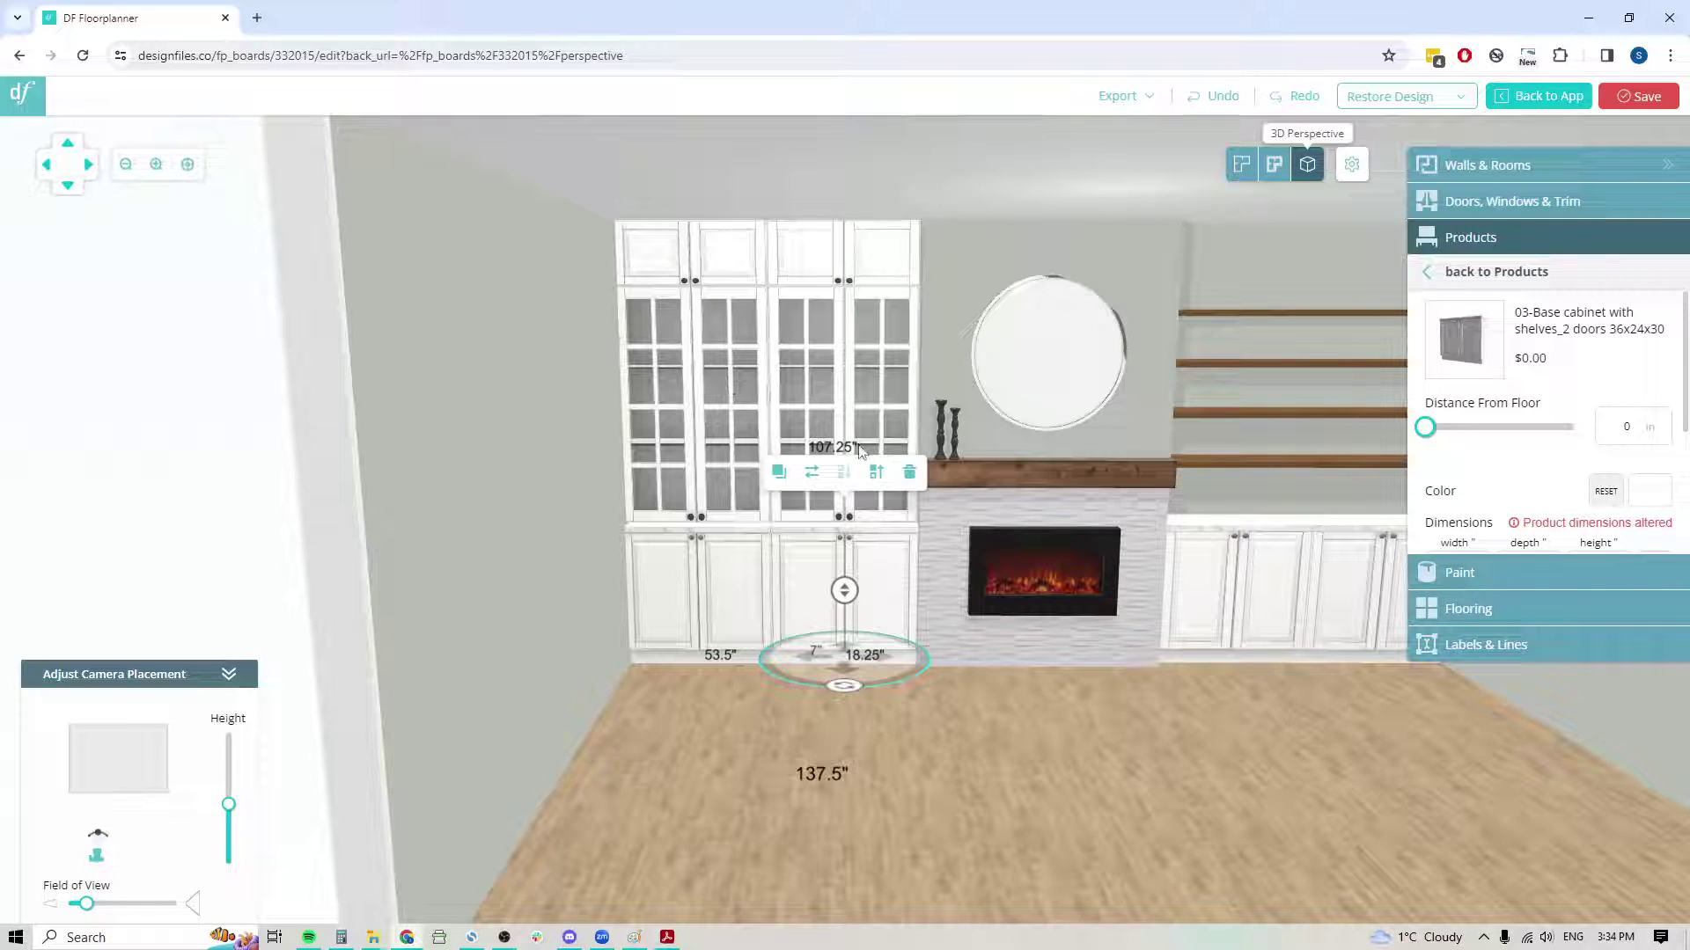
pyautogui.click(1518, 272)
pyautogui.moveTo(1482, 277); pyautogui.dragTo(1443, 276)
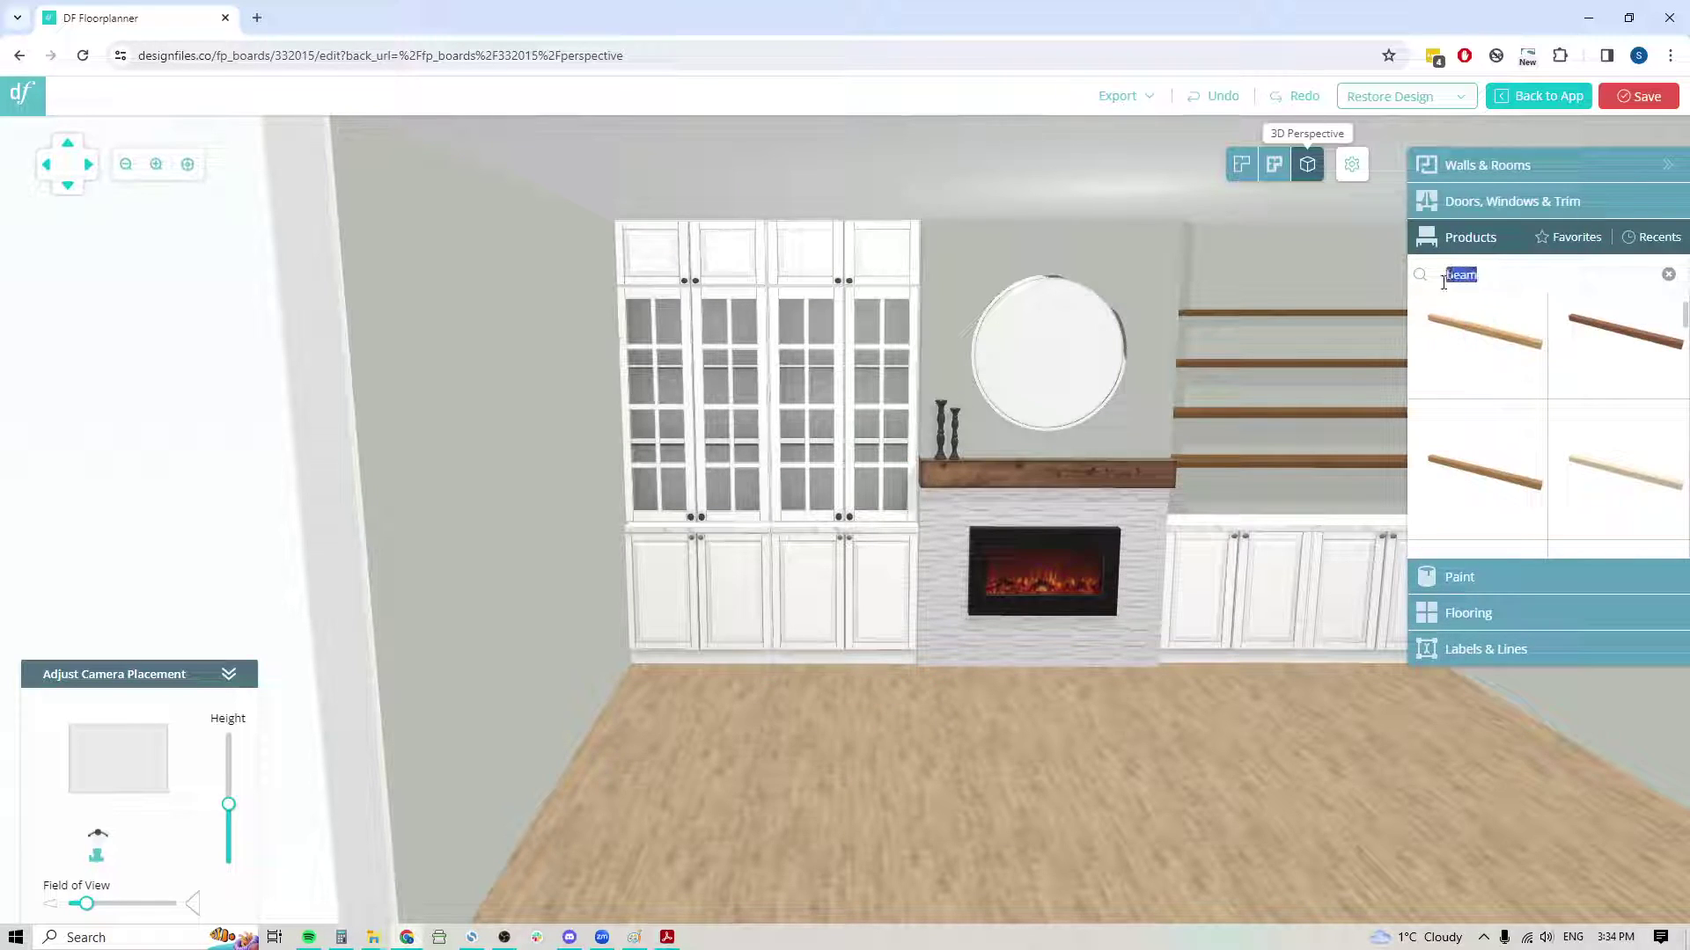
pyautogui.write('upper cabinet')
pyautogui.scroll(-1, 1570, 449)
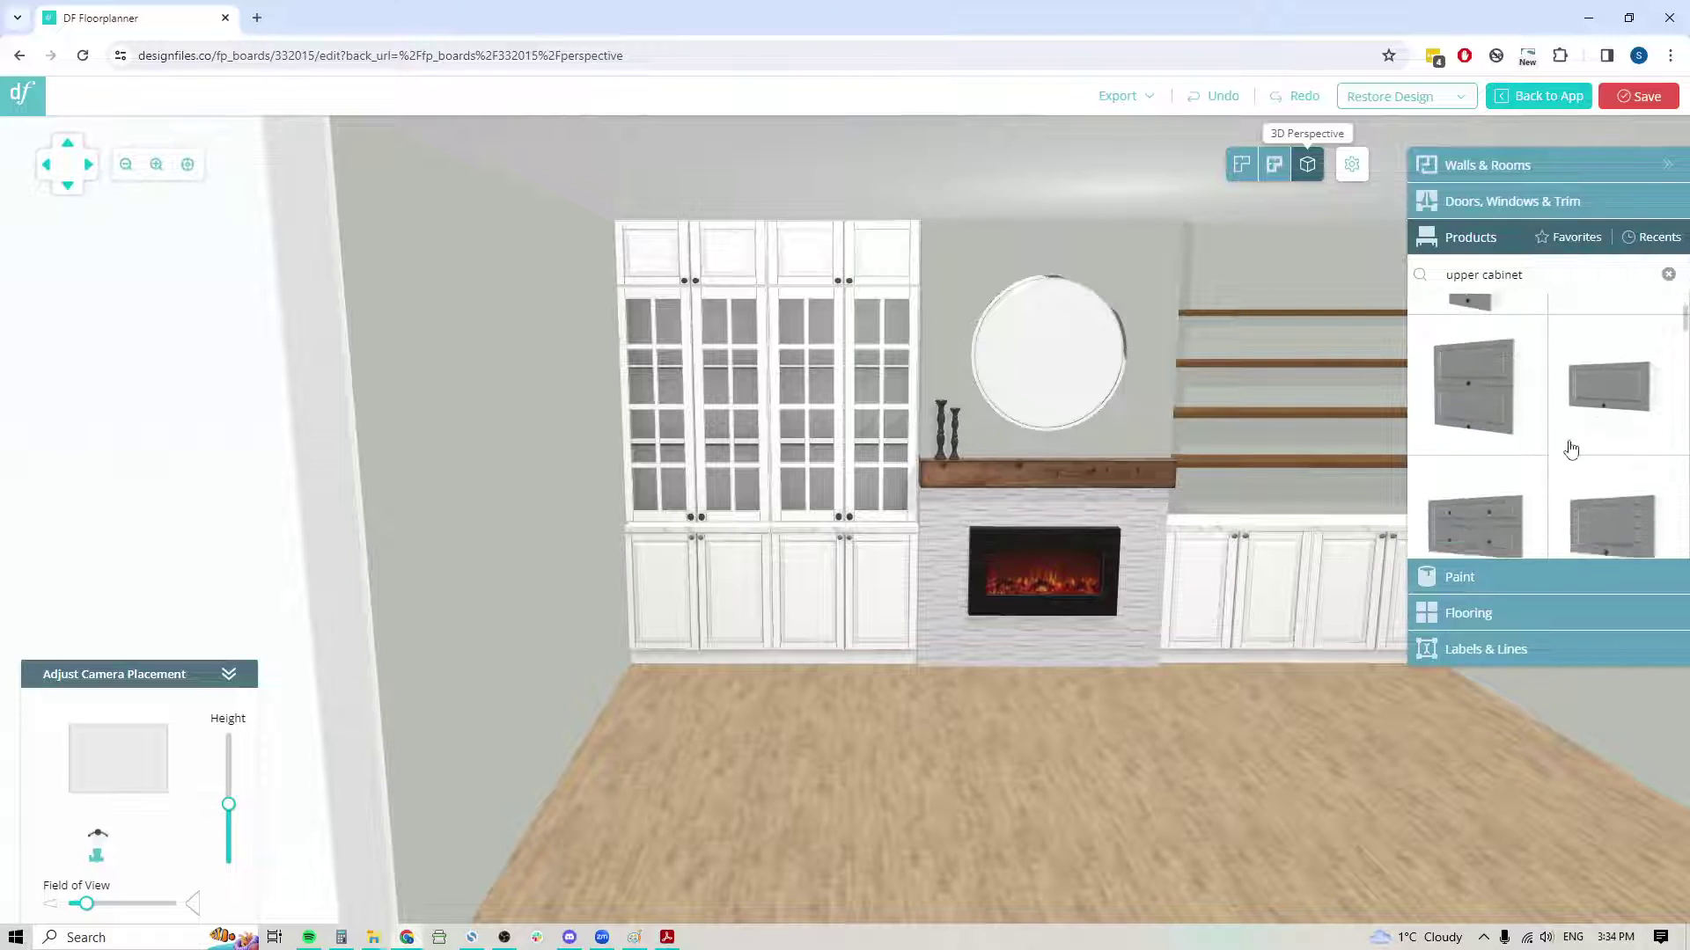
pyautogui.scroll(-4, 1571, 448)
pyautogui.moveTo(1480, 335)
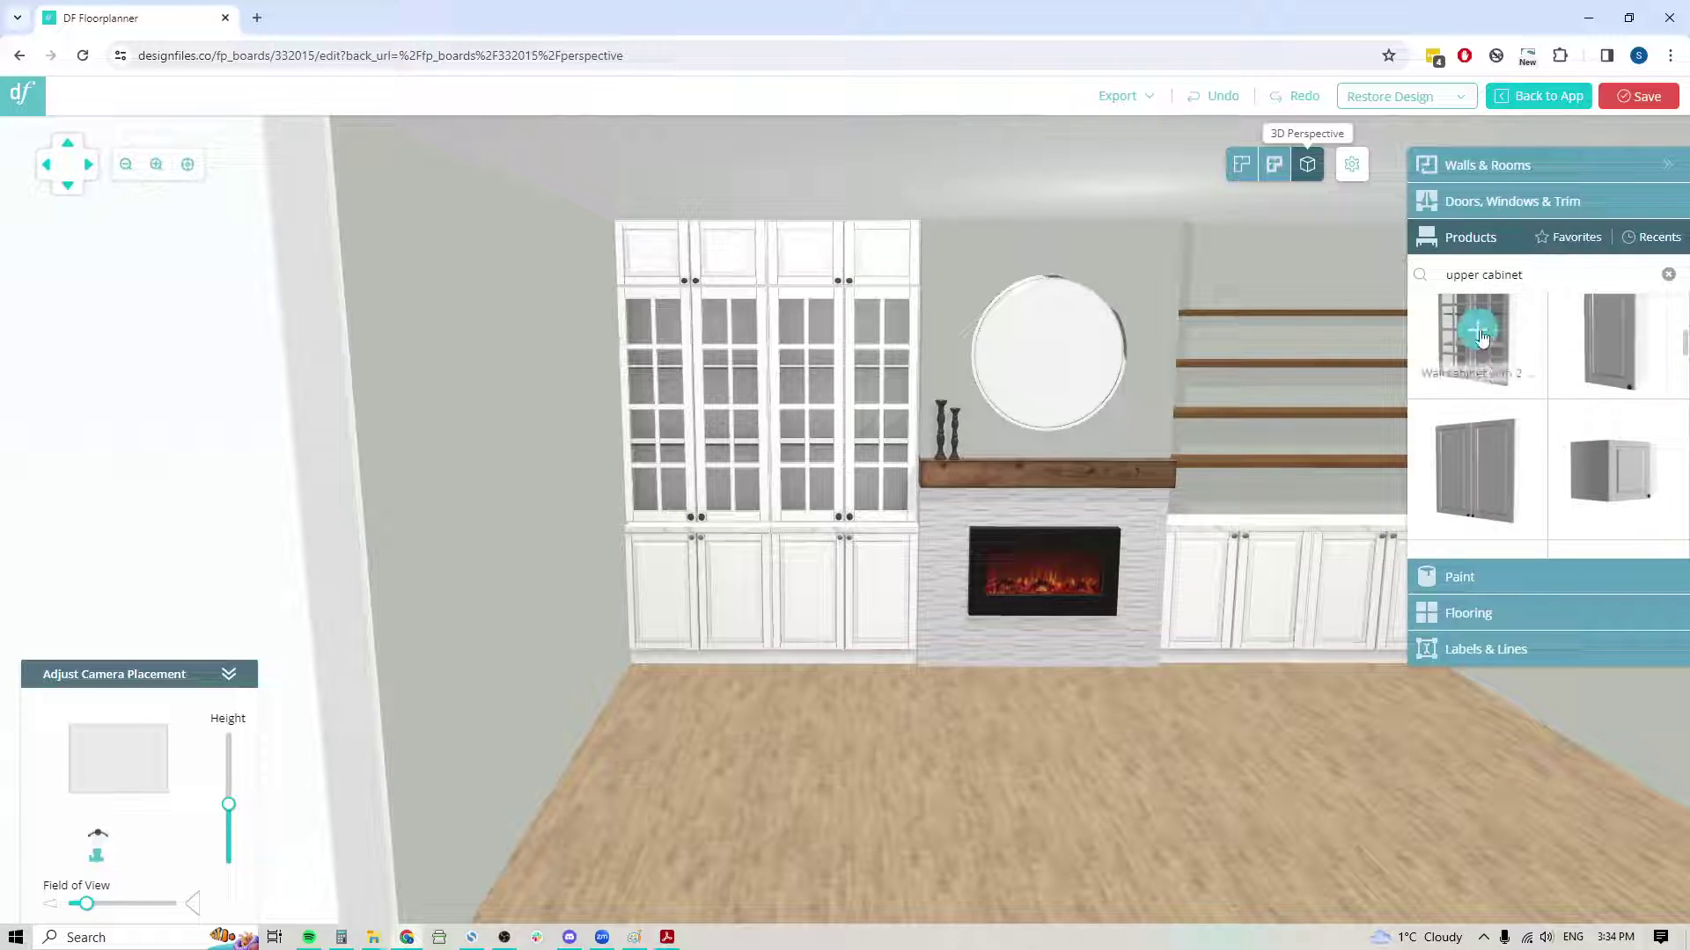
# - Examine the dimensions of the glass-door wall cabinet and the product details of the small top cabinet on the left side
pyautogui.moveTo(1480, 335); pyautogui.dragTo(853, 458)
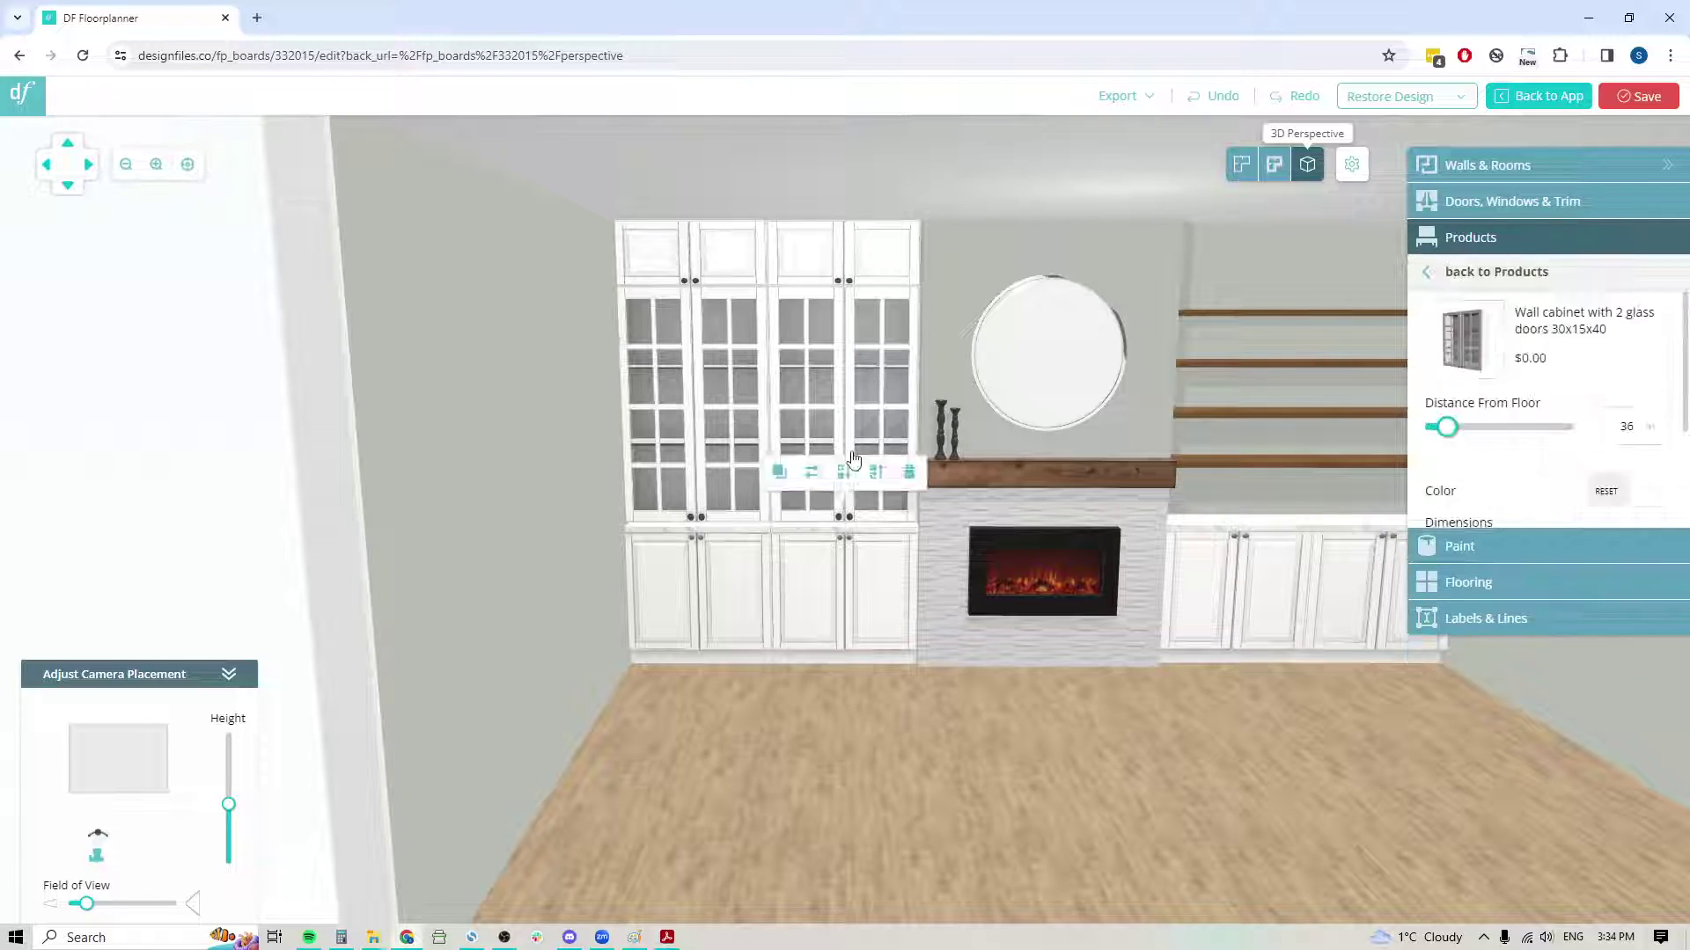
pyautogui.scroll(-1, 1517, 444)
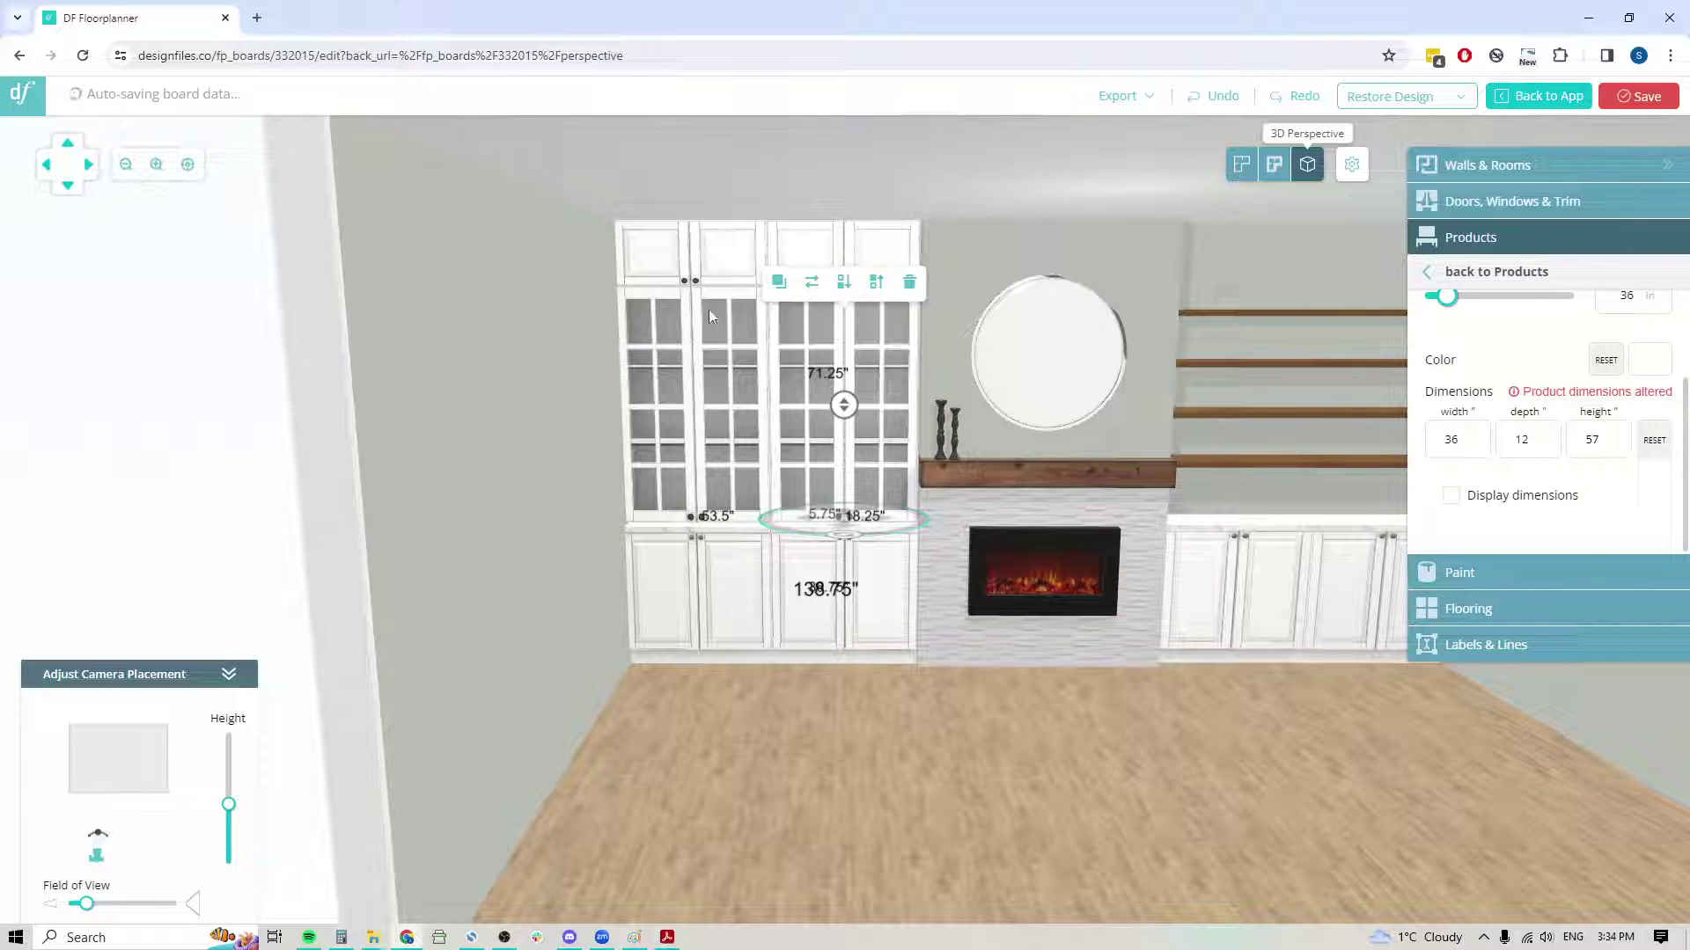
pyautogui.click(737, 273)
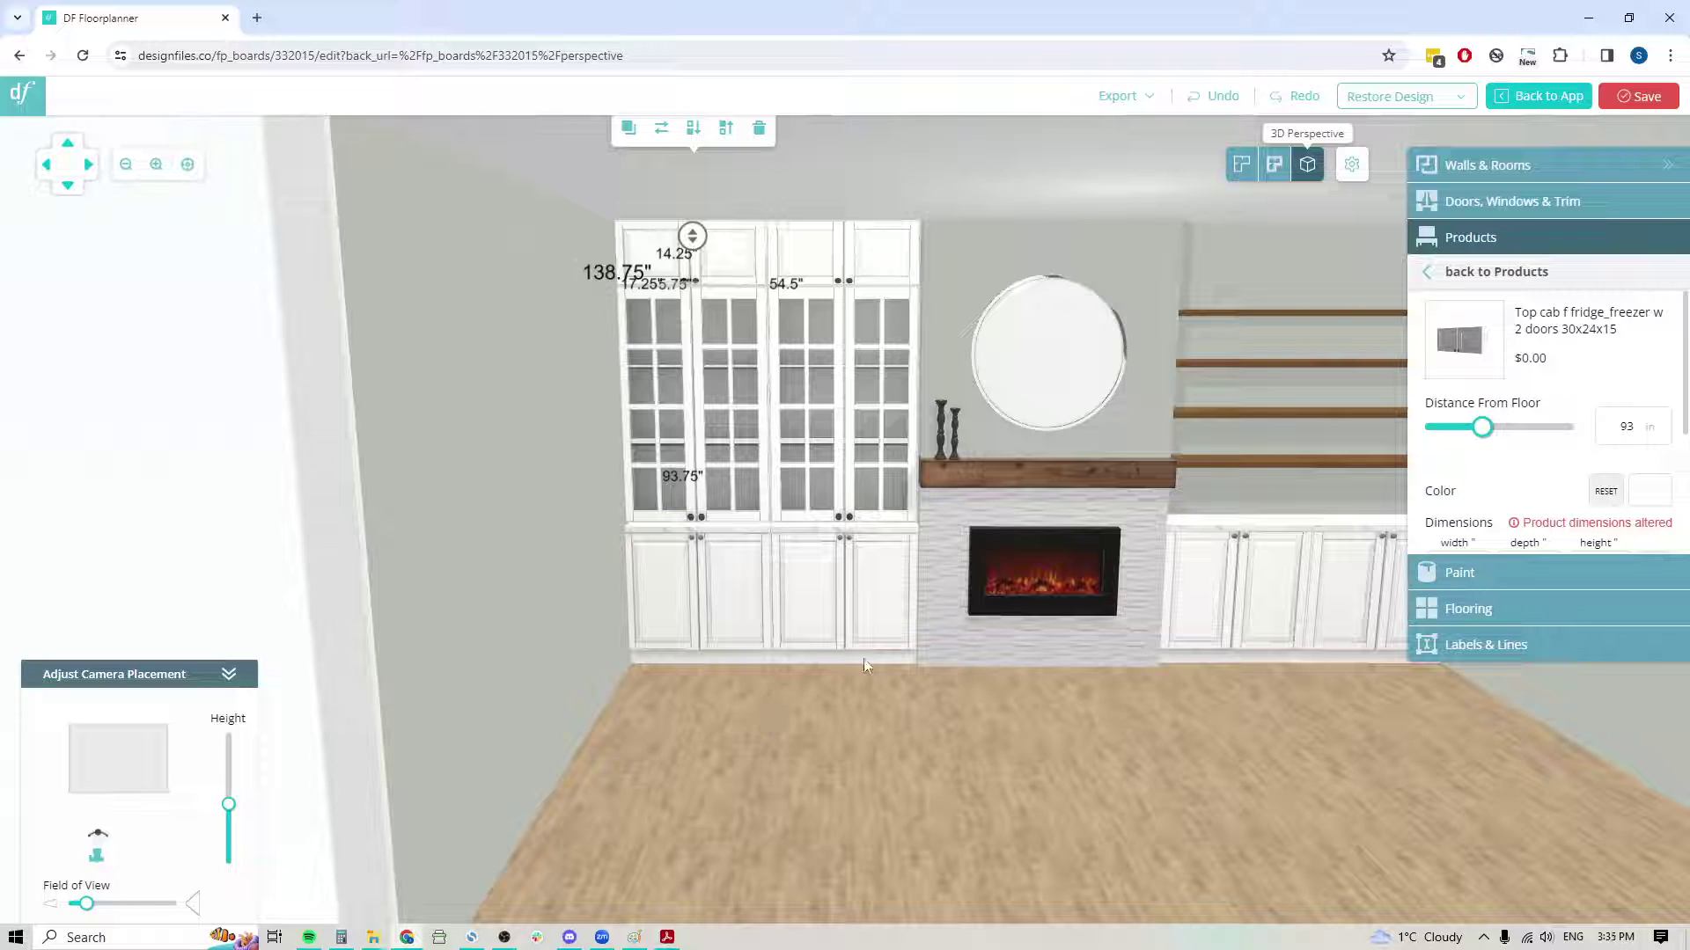
# - Select both right-hand base cabinets and recolor them together to dark green #1A271C
pyautogui.moveTo(1229, 843); pyautogui.dragTo(913, 743)
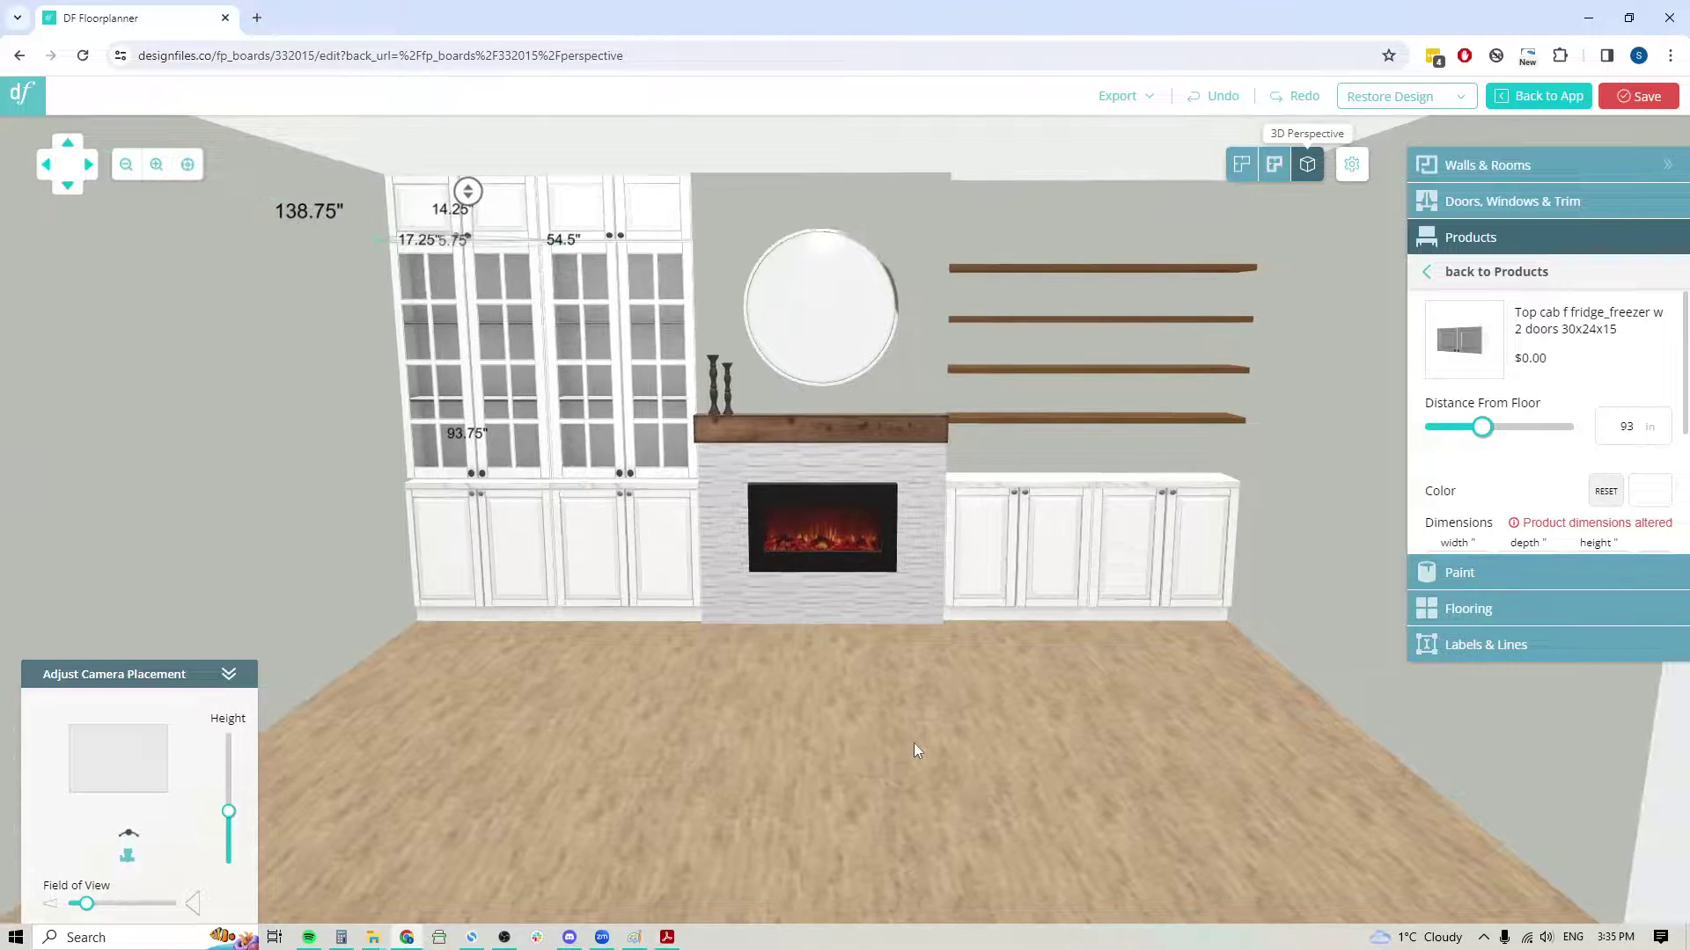
pyautogui.click(1120, 534)
pyautogui.scroll(-2, 1489, 483)
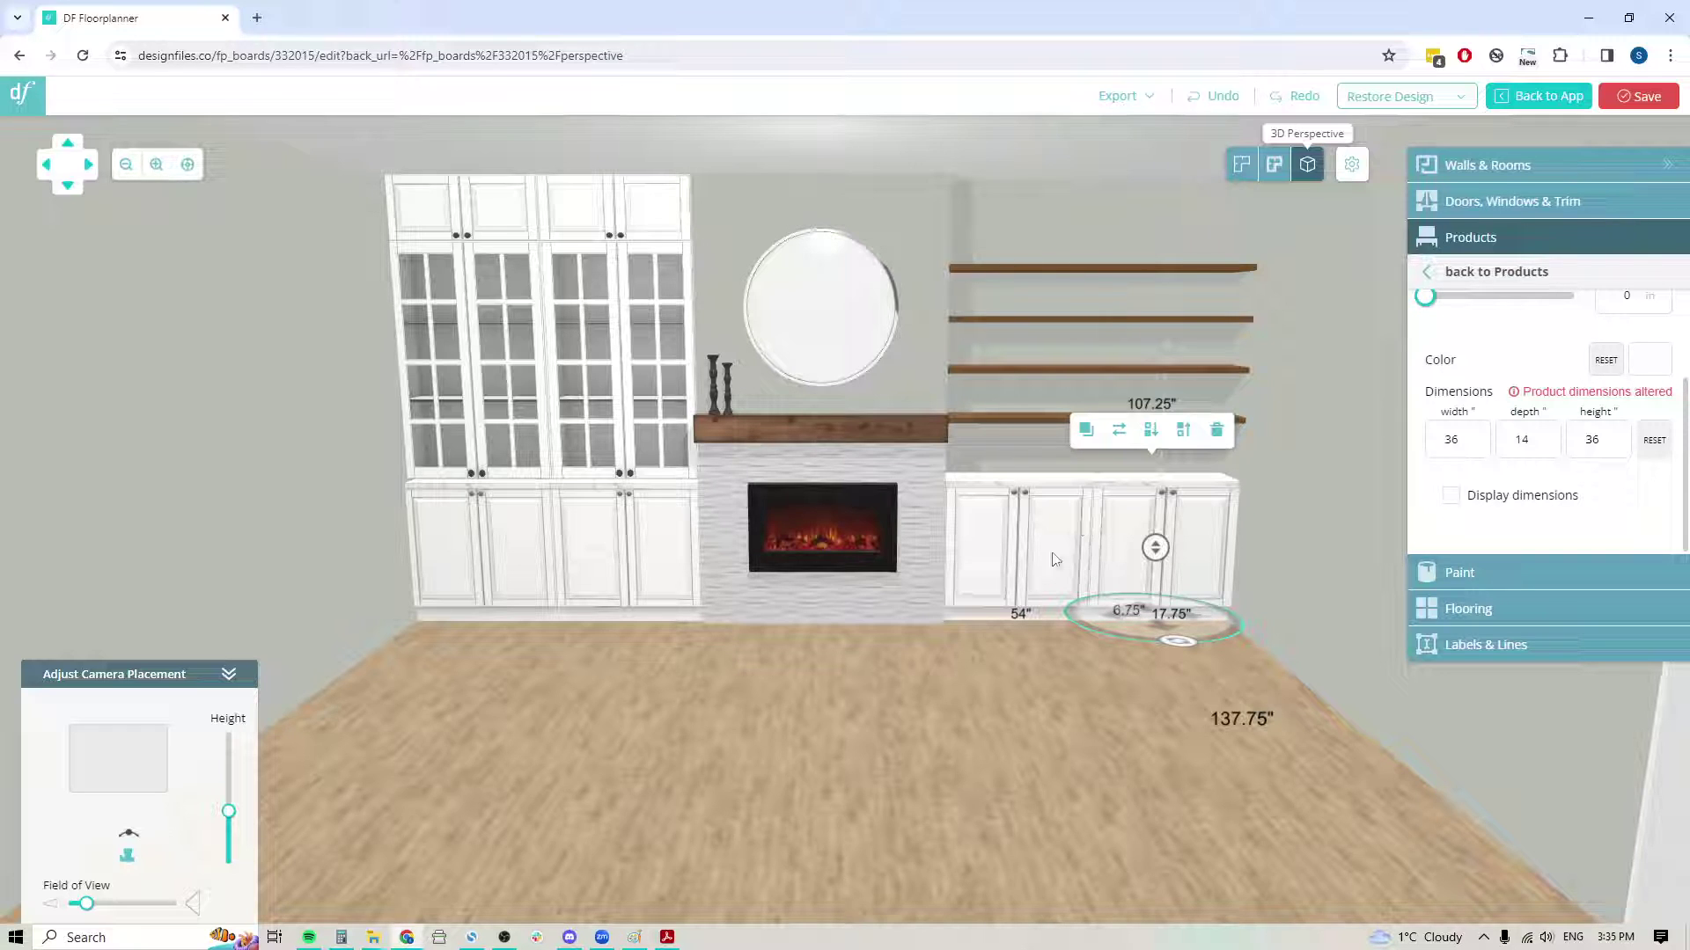
pyautogui.keyDown('shift'); pyautogui.click(1020, 547); pyautogui.keyUp('shift')
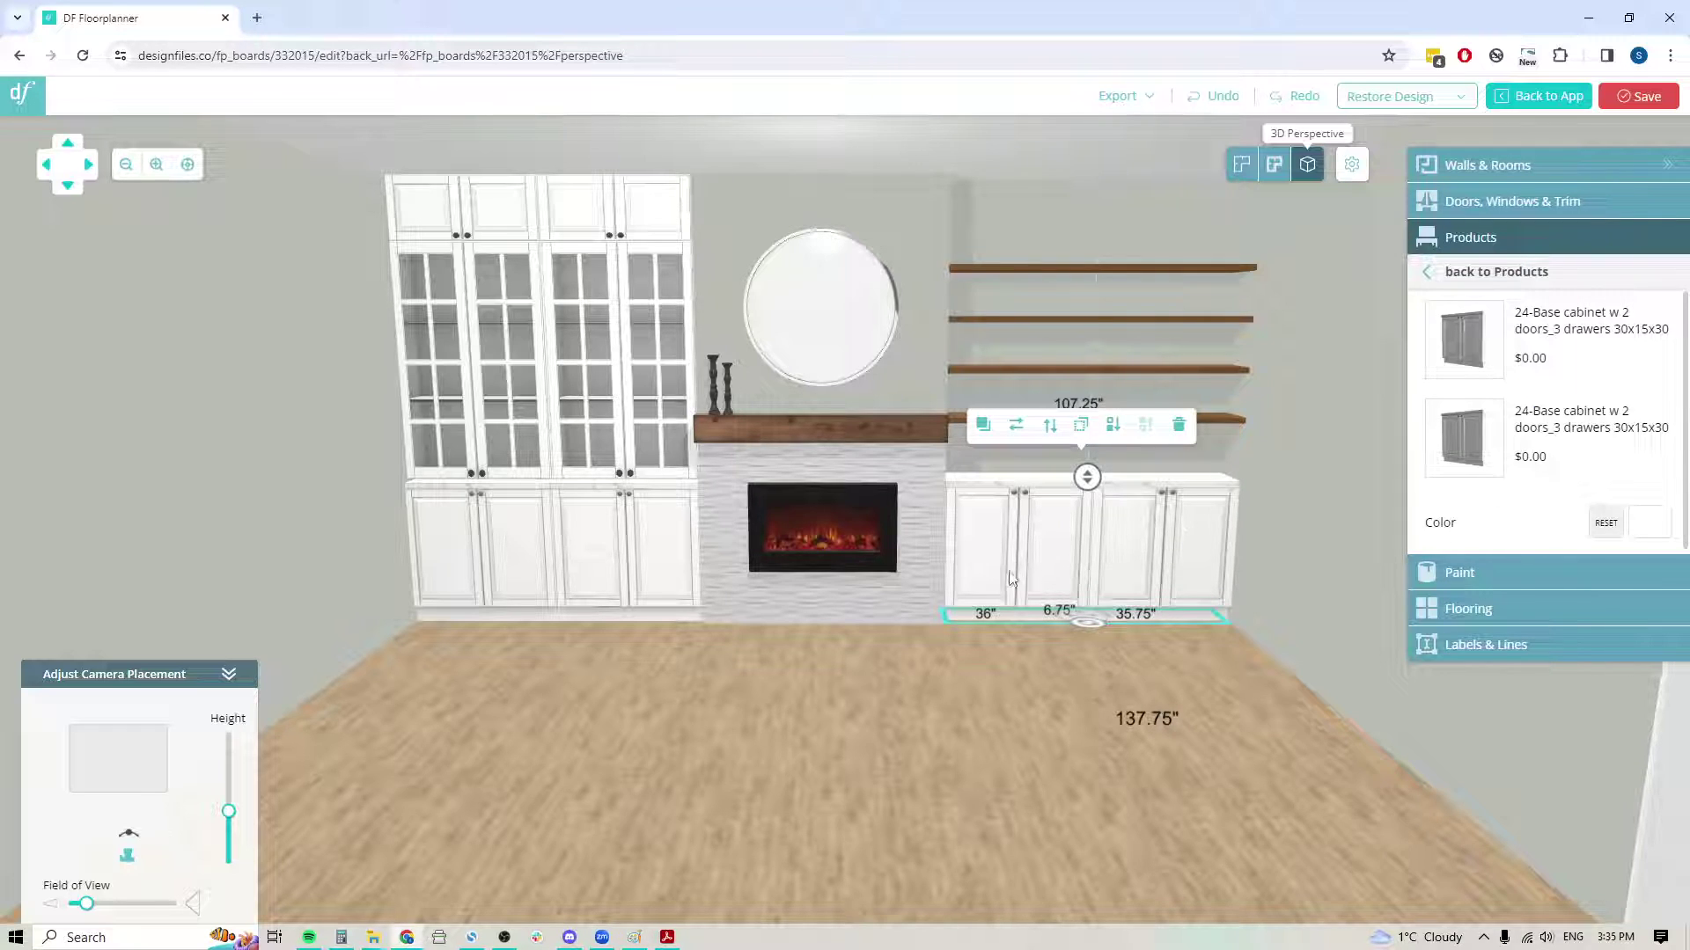
pyautogui.click(1655, 528)
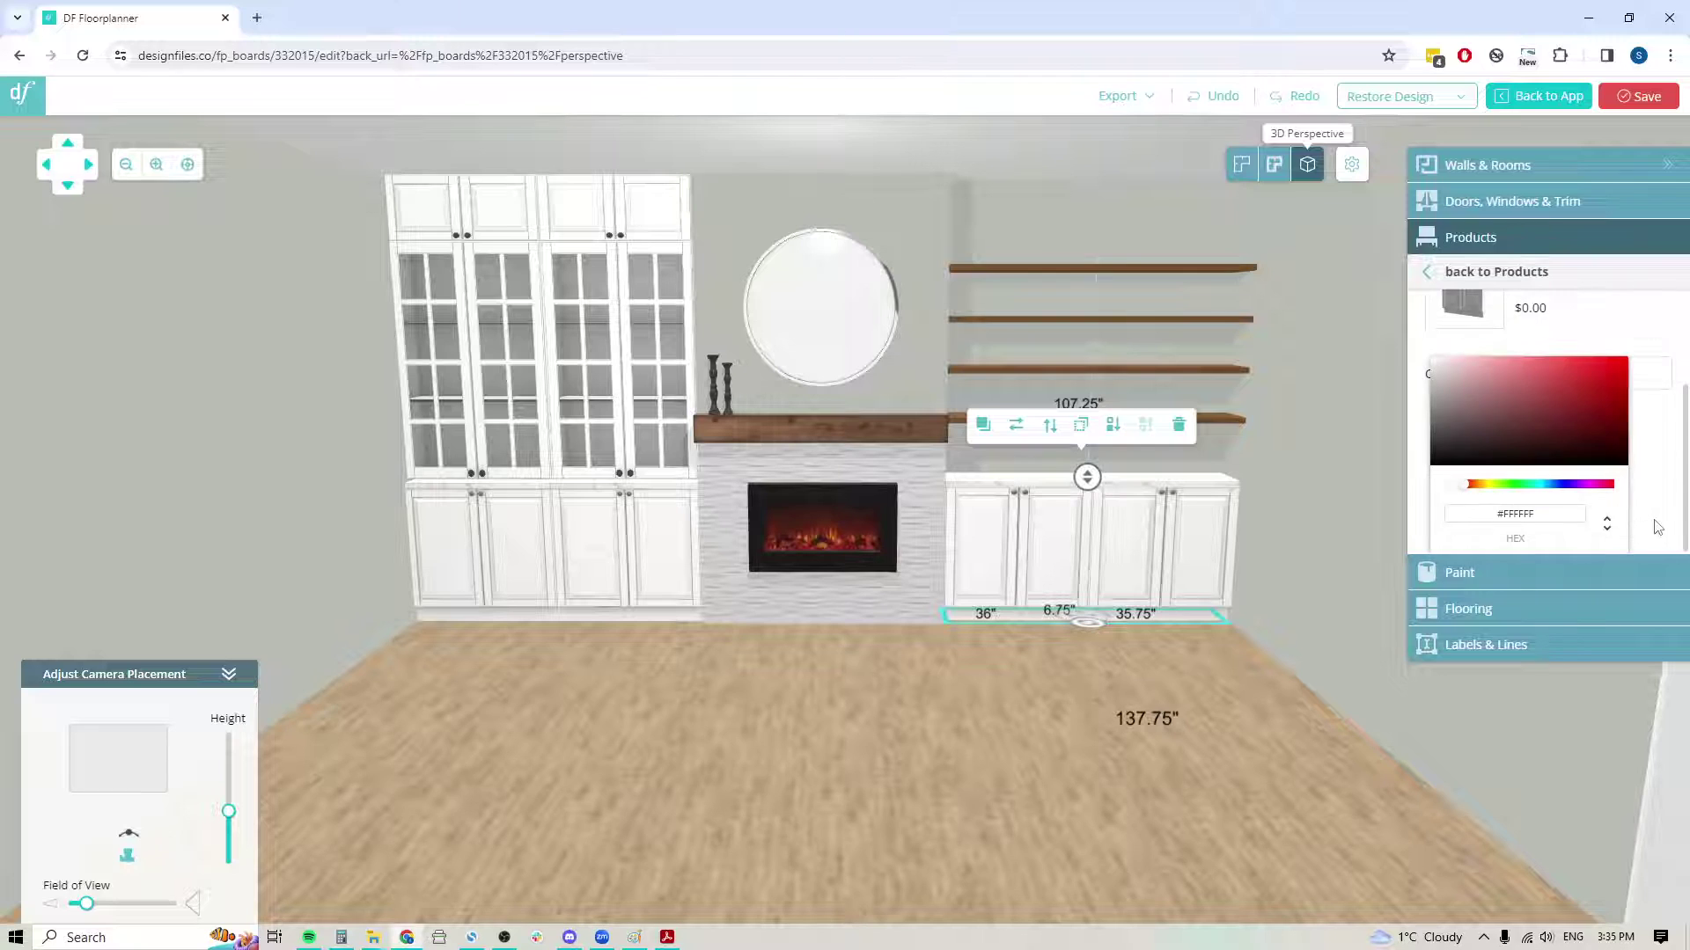
pyautogui.click(1518, 484)
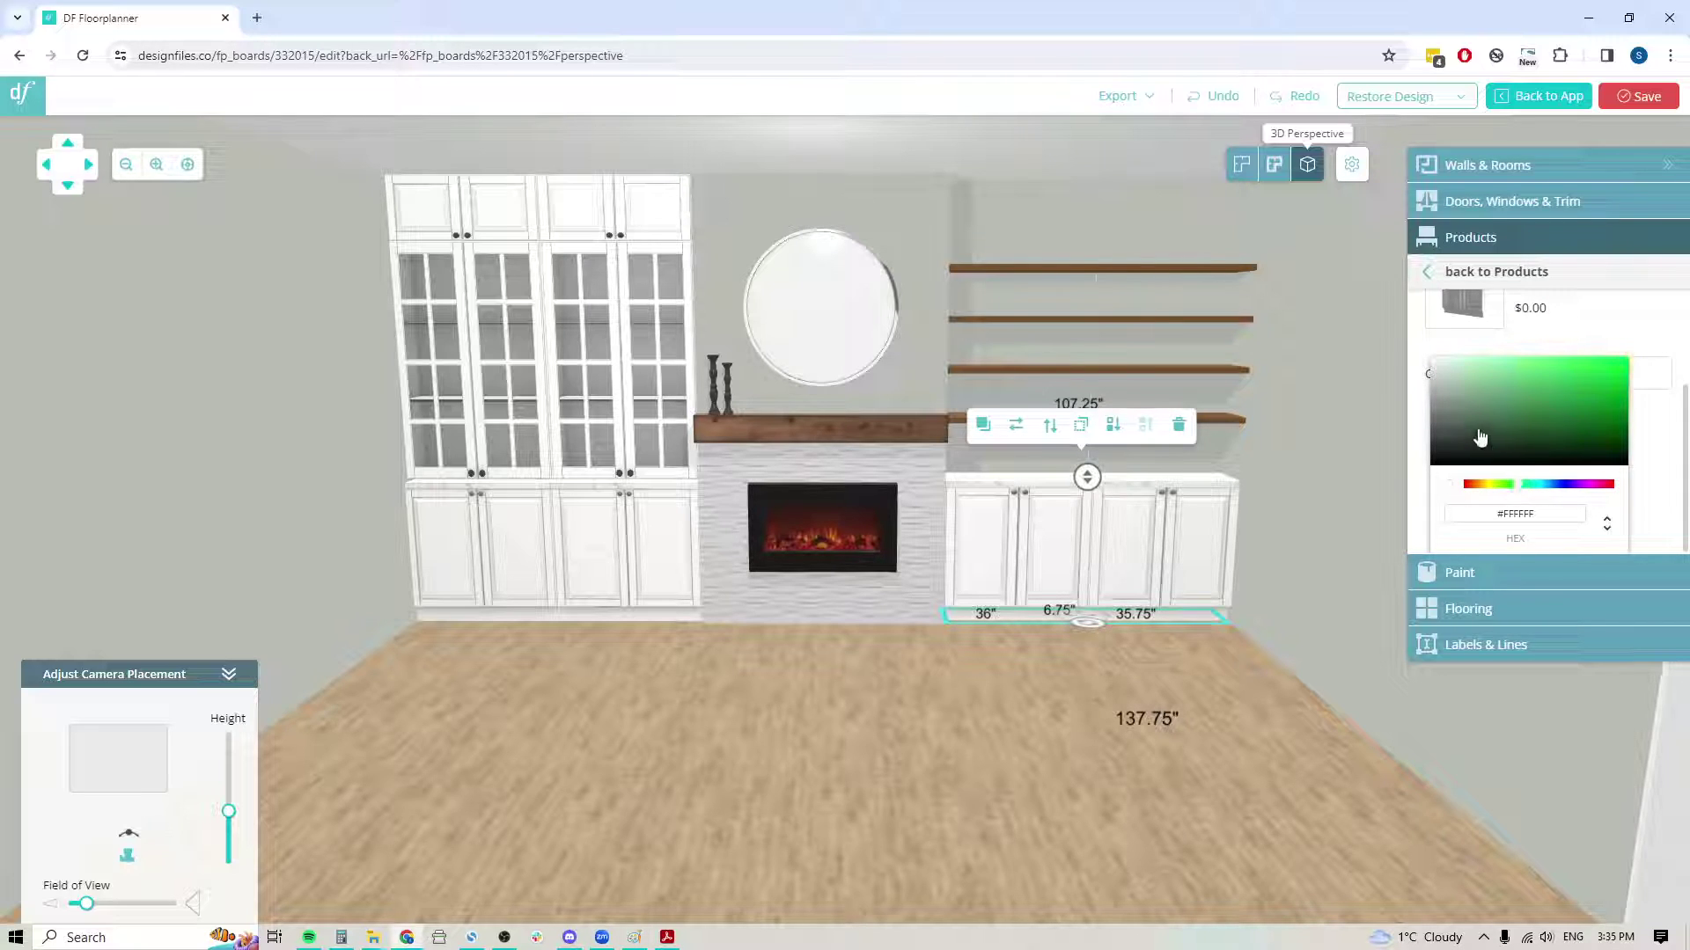
pyautogui.moveTo(1479, 437); pyautogui.dragTo(1538, 457)
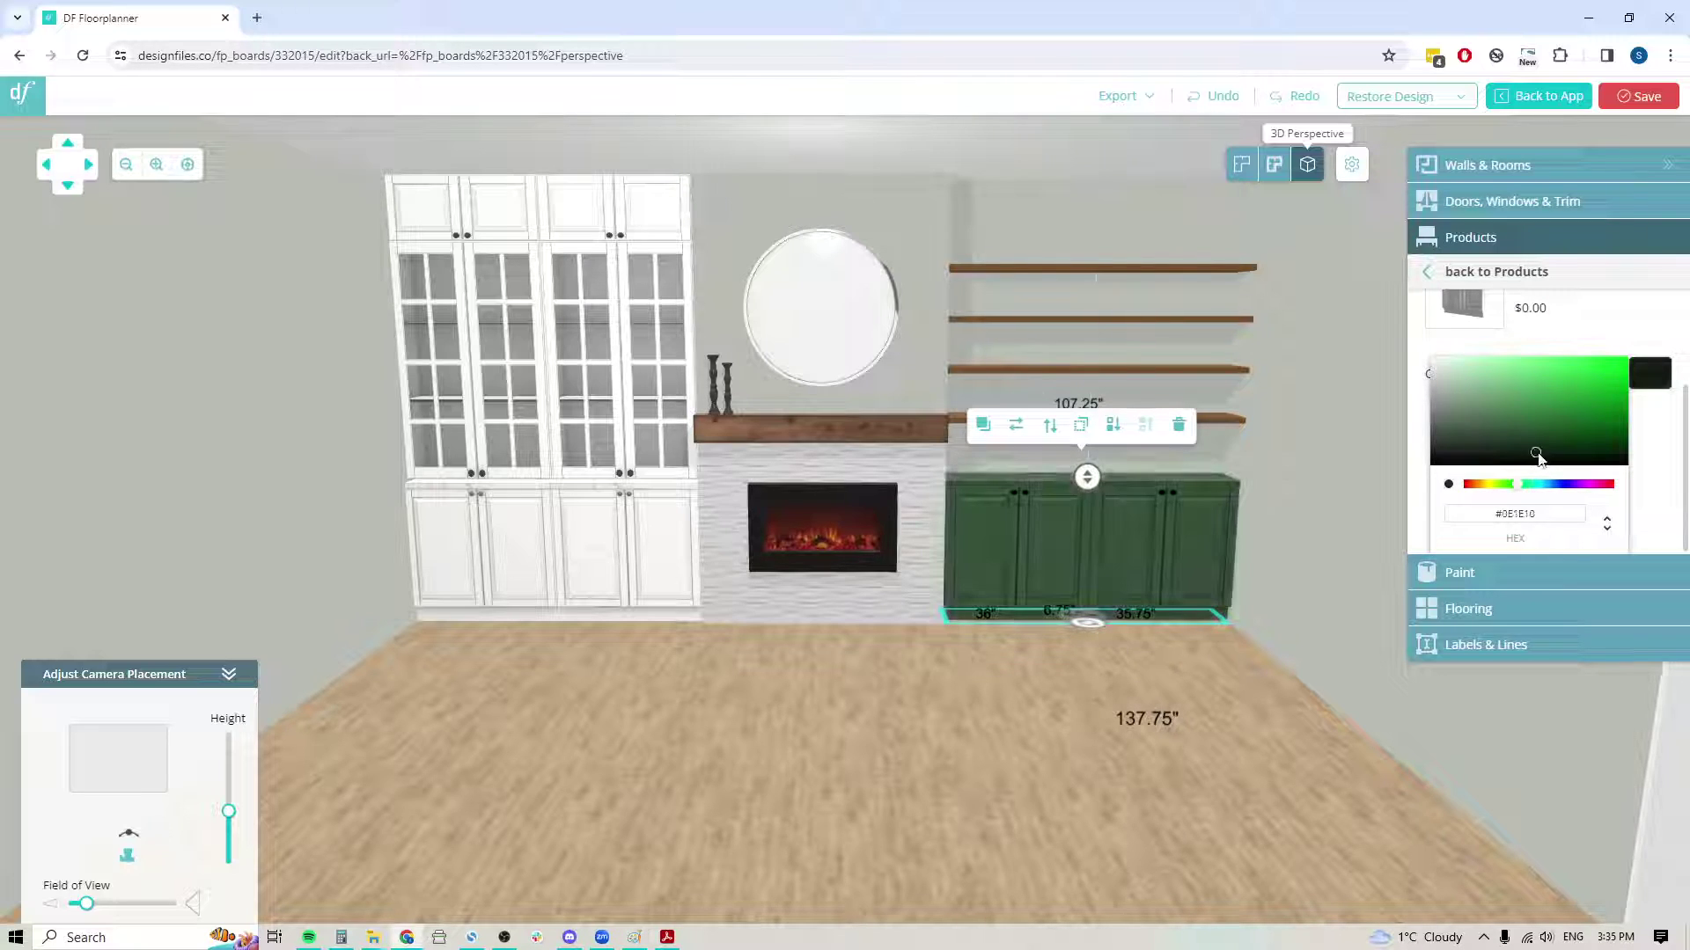
pyautogui.click(1496, 451)
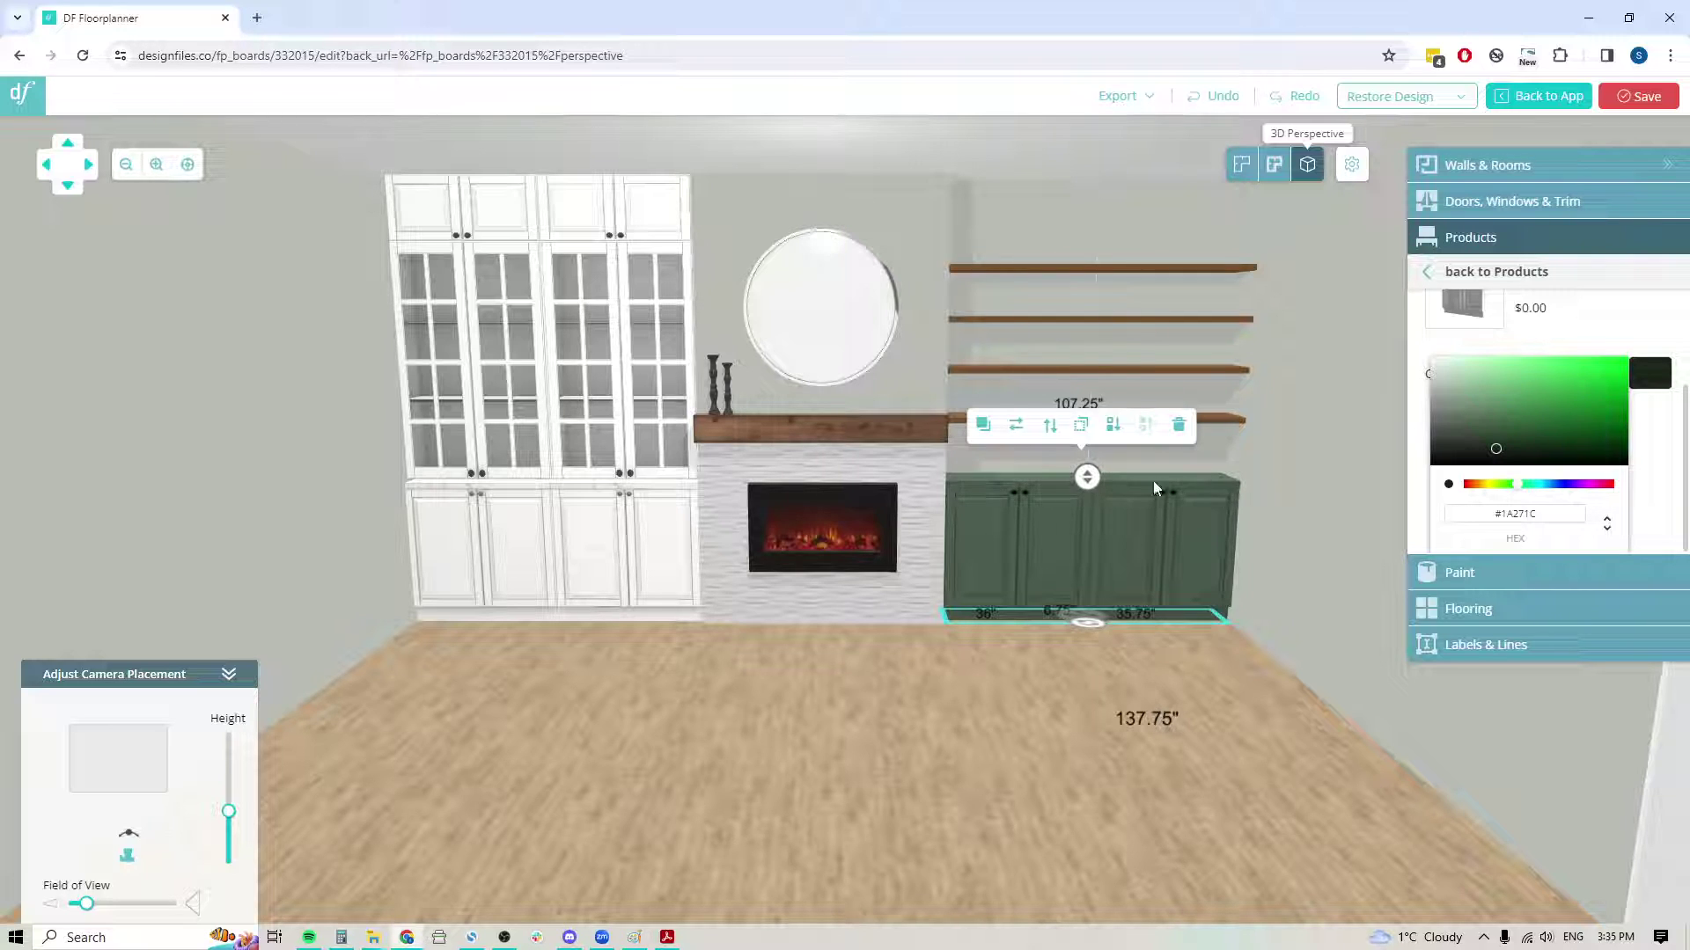
pyautogui.click(1084, 768)
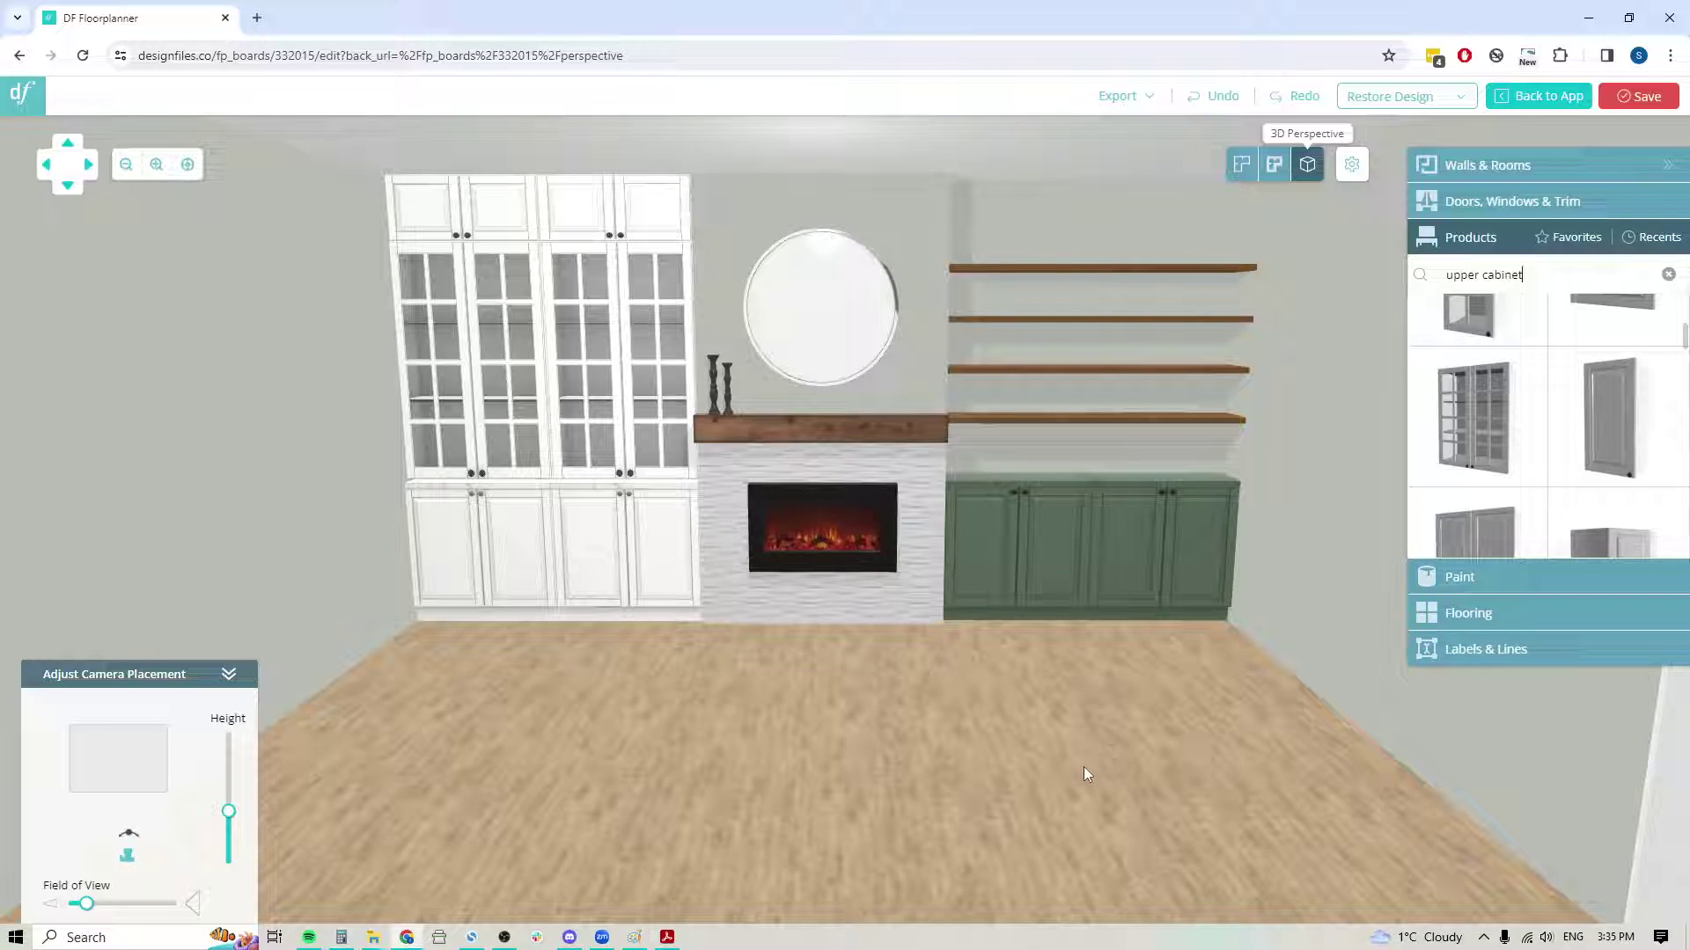
# - Duplicate the lowest floating shelf, place the copy on the floor, and set its height to 1.75 inches
pyautogui.click(1070, 426)
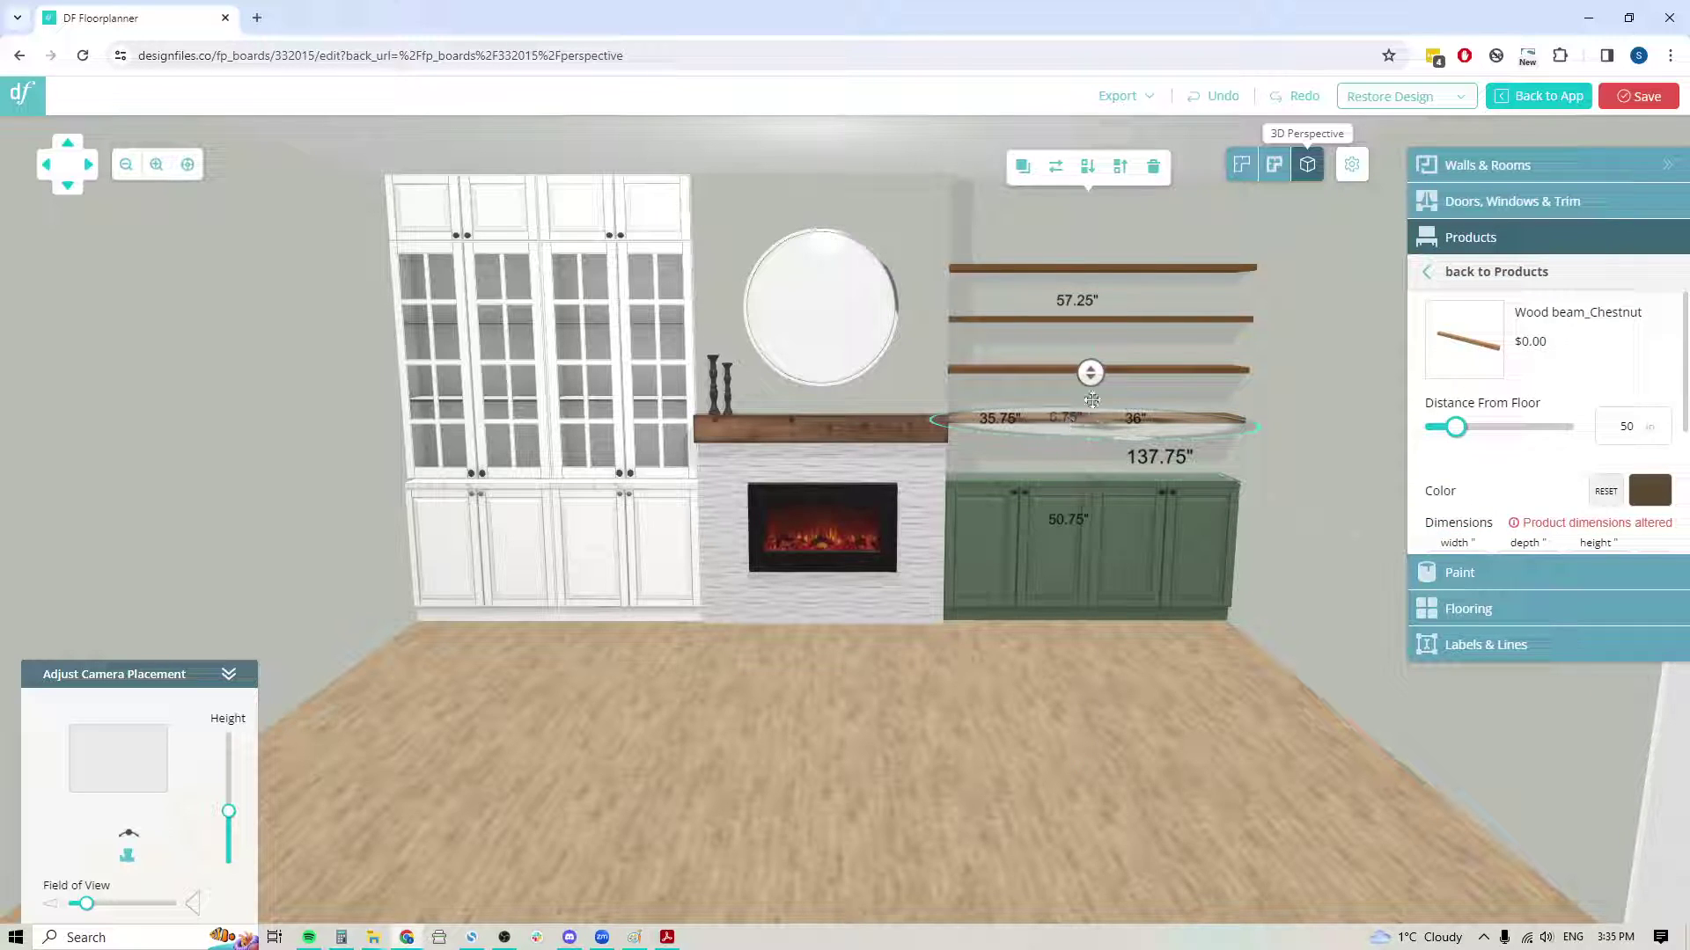
pyautogui.click(1023, 166)
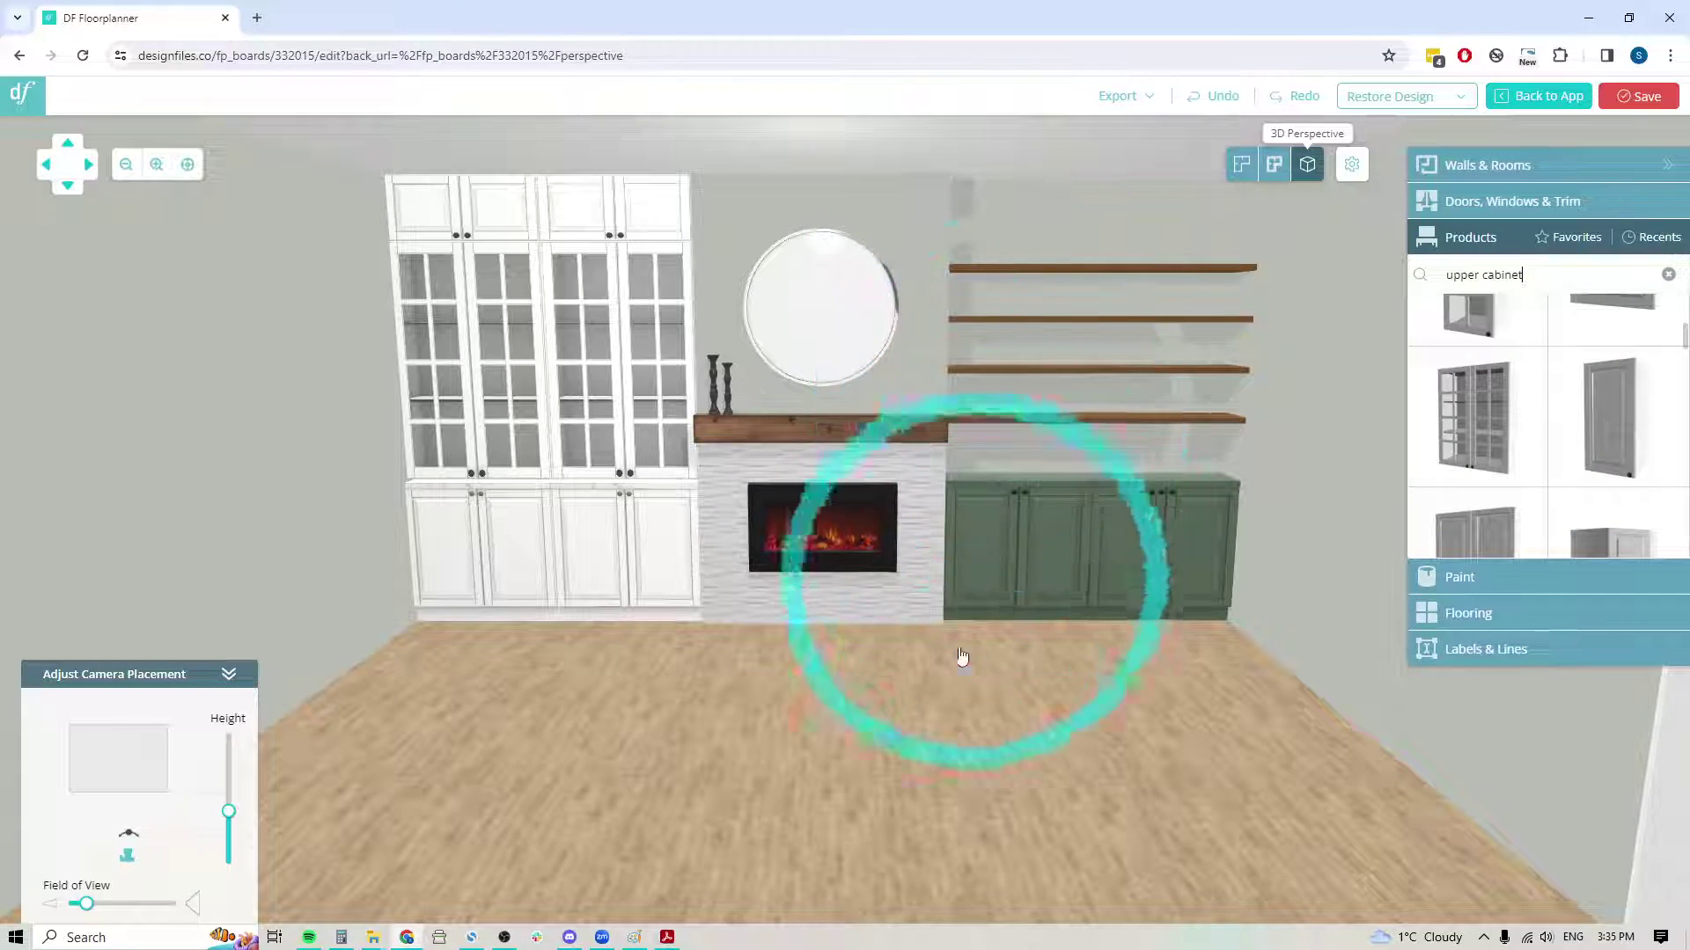
pyautogui.click(942, 743)
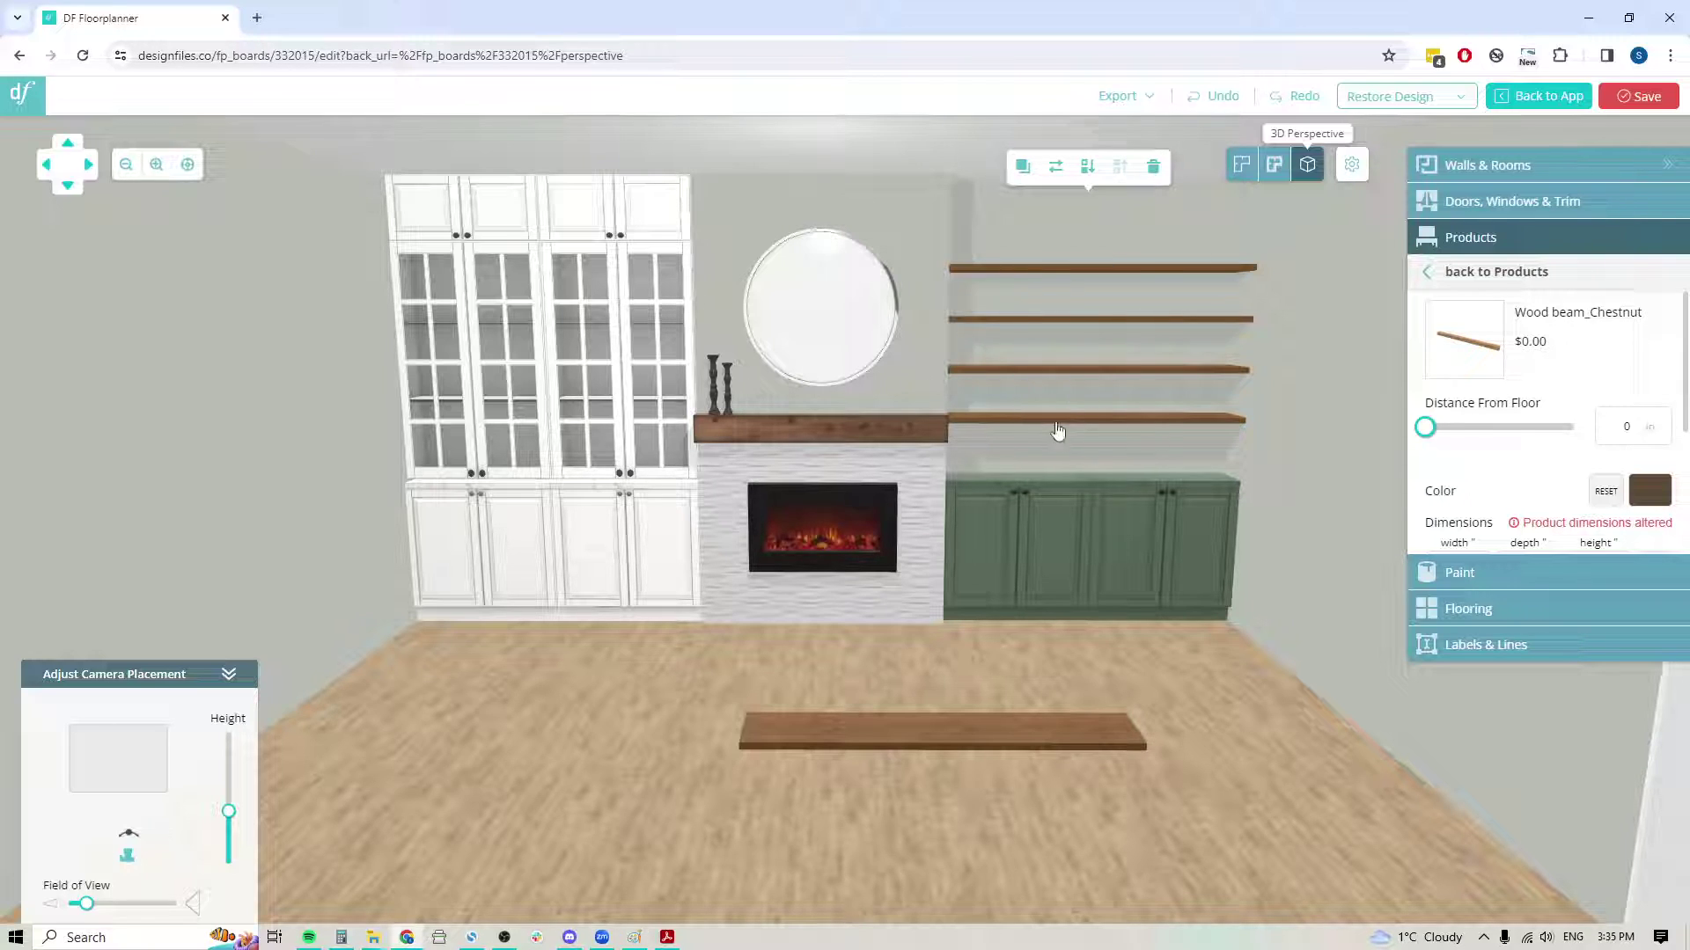
pyautogui.scroll(-1, 1582, 507)
pyautogui.doubleClick(1584, 483)
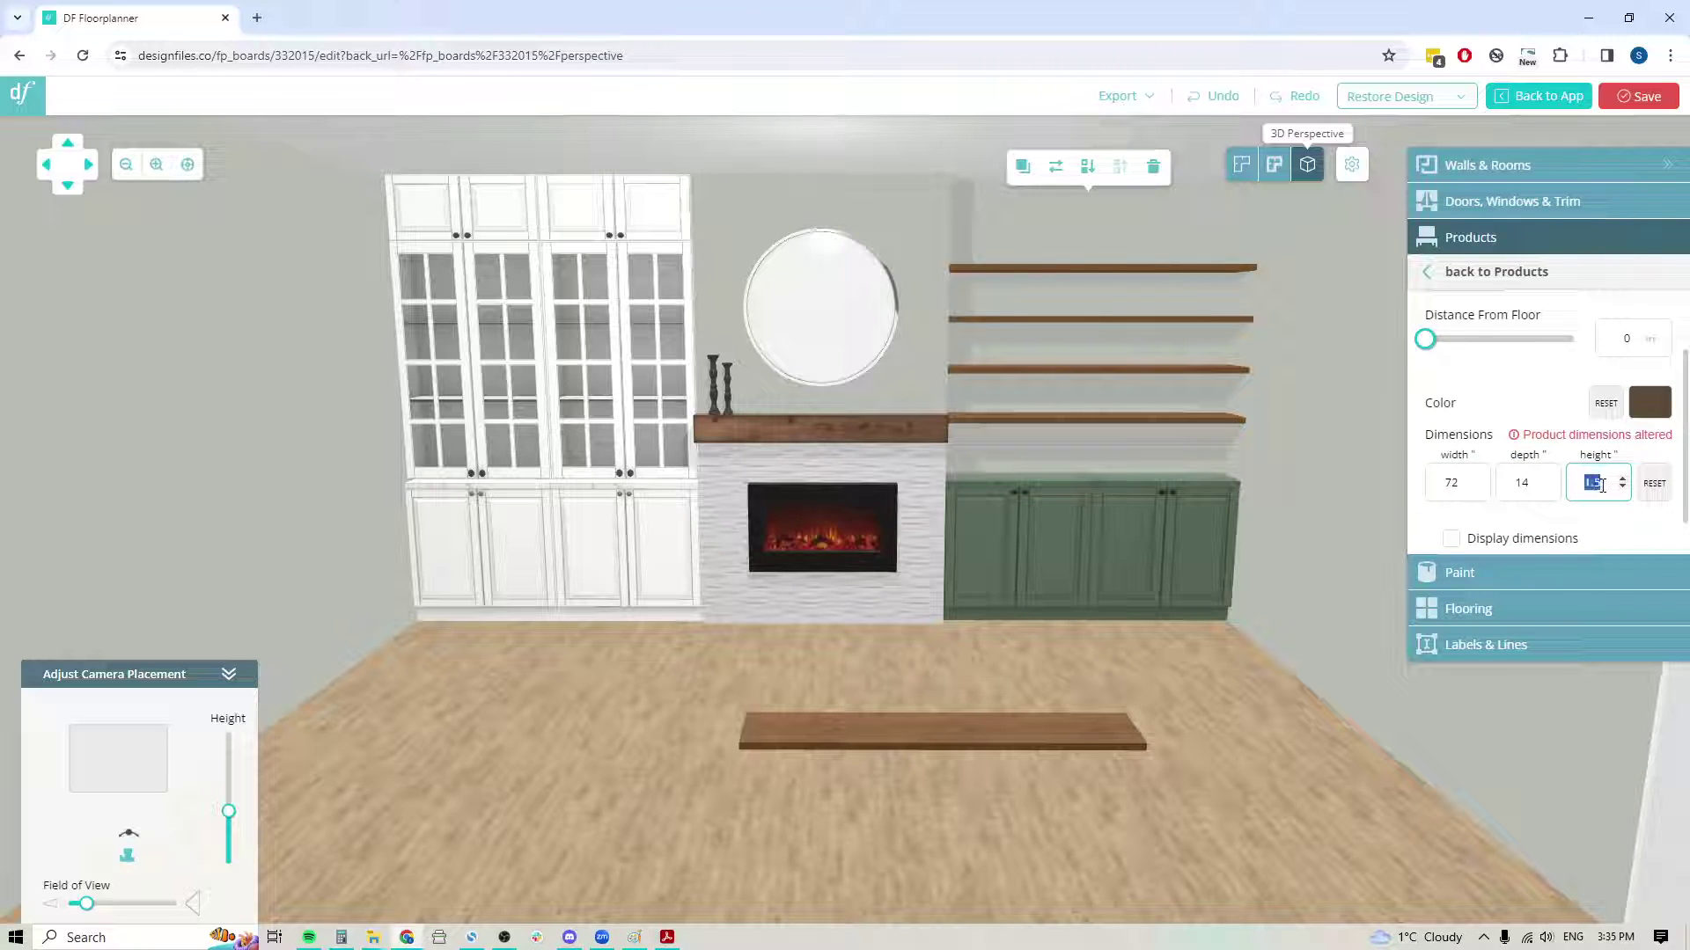
pyautogui.click(1597, 484)
pyautogui.press('Return')
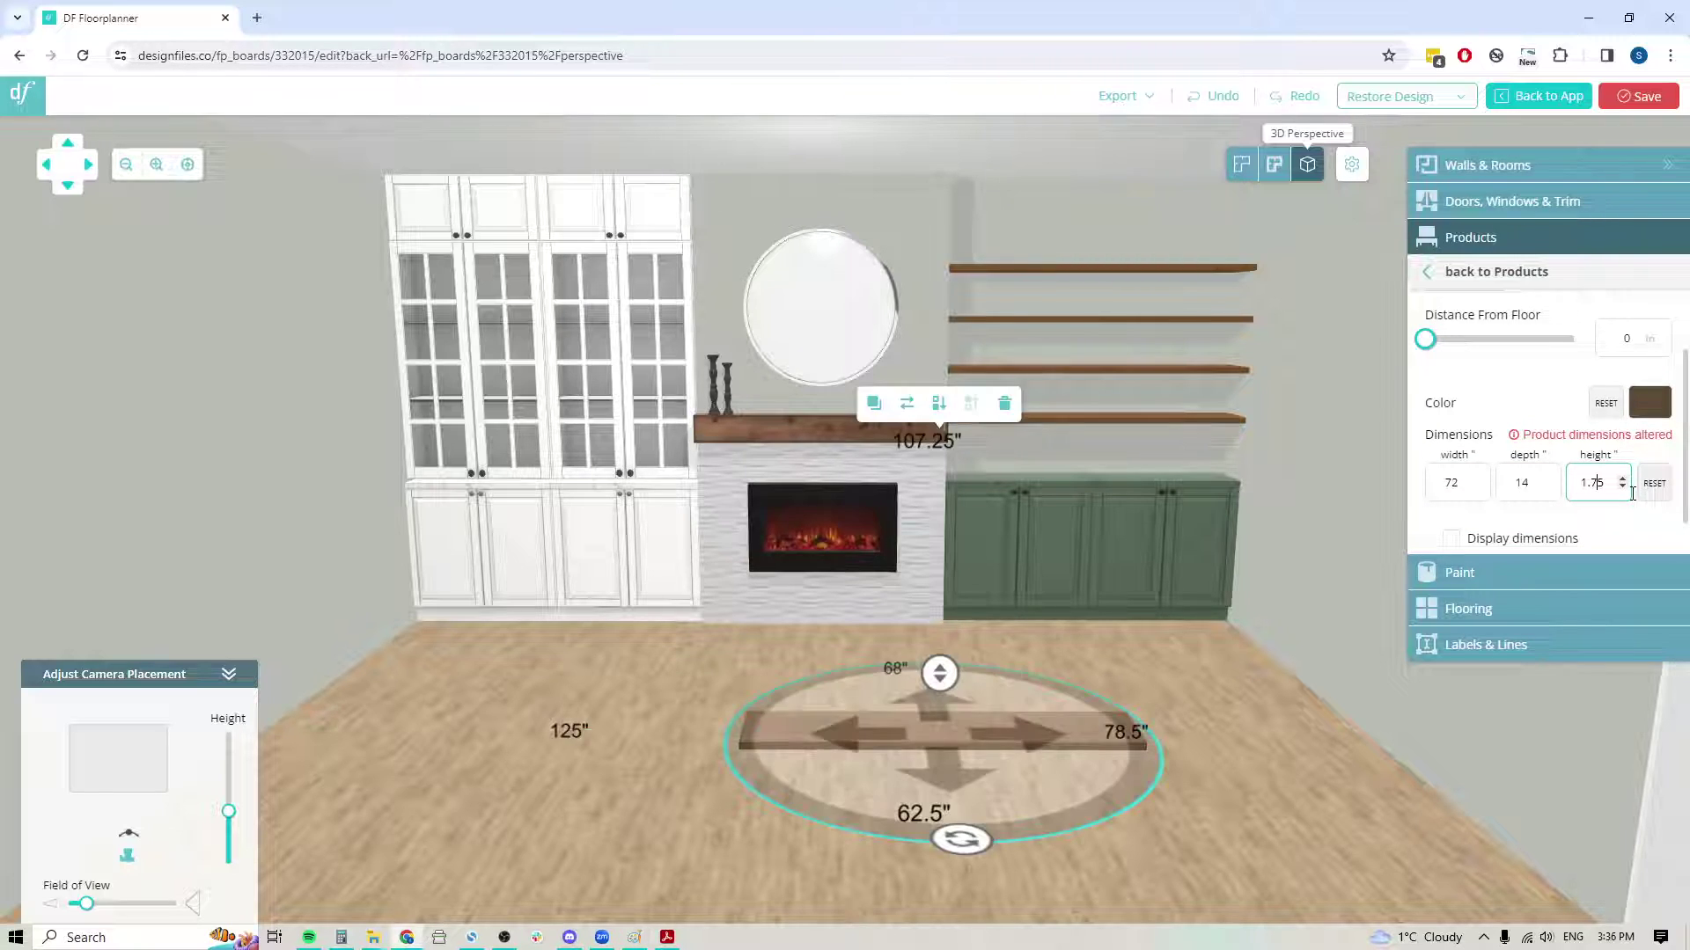
pyautogui.click(1253, 707)
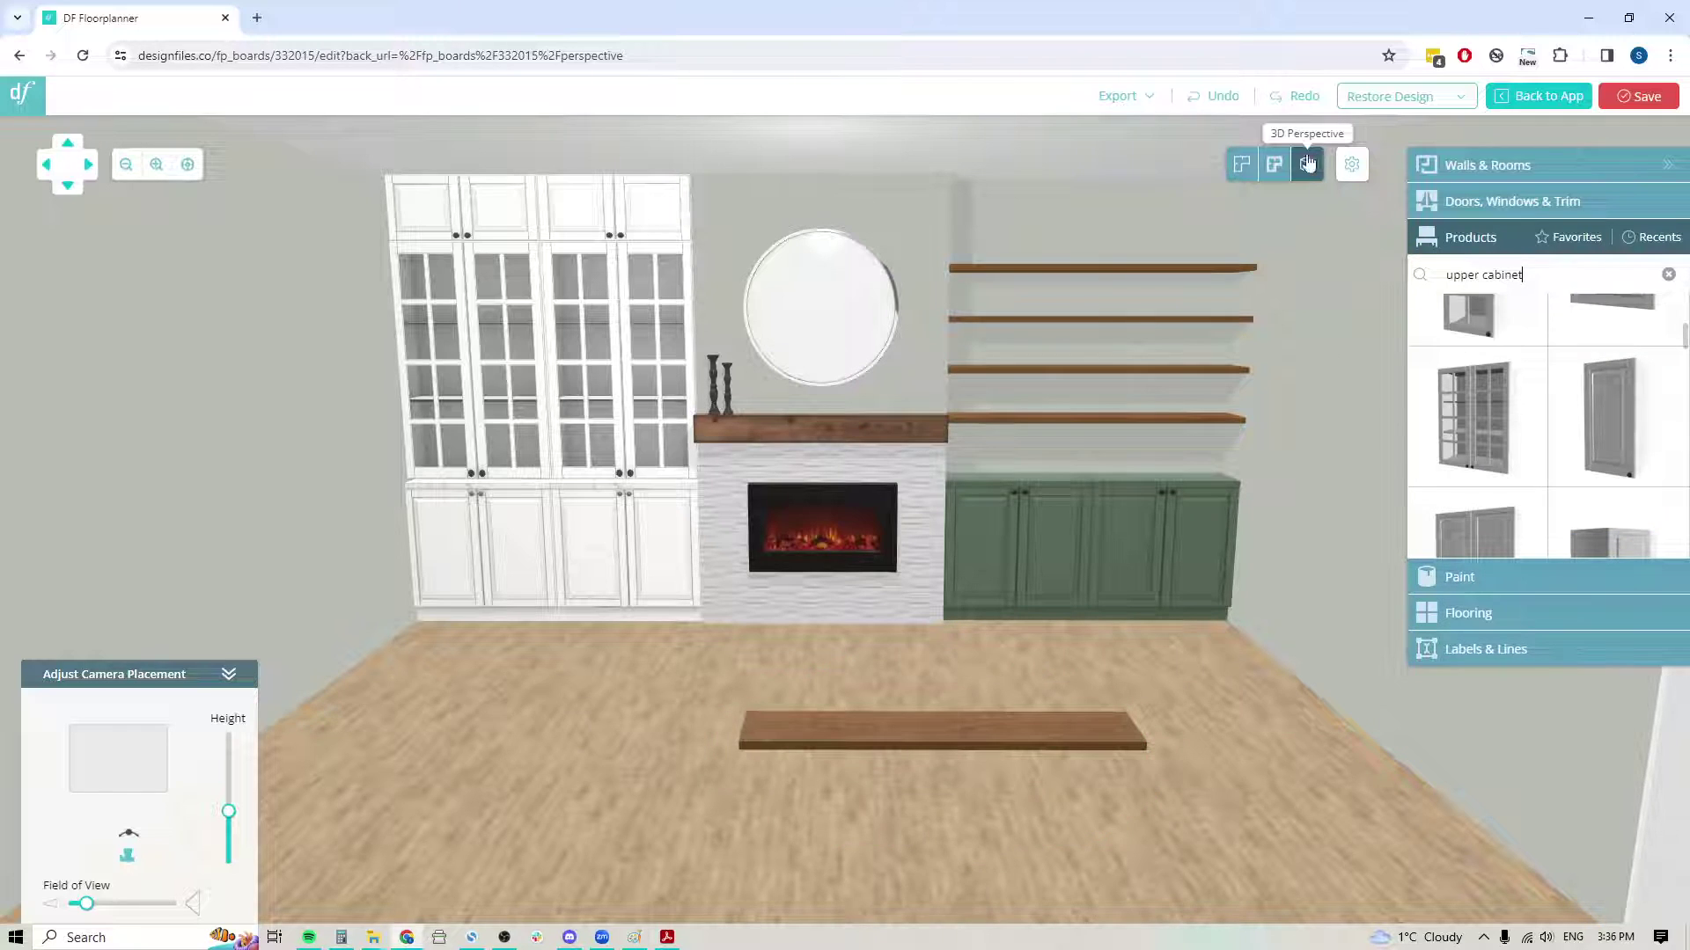
# - Ungroup the two green base cabinets in the 3D perspective and examine the dimensions of the one beside the side wall
pyautogui.click(1241, 164)
pyautogui.click(764, 524)
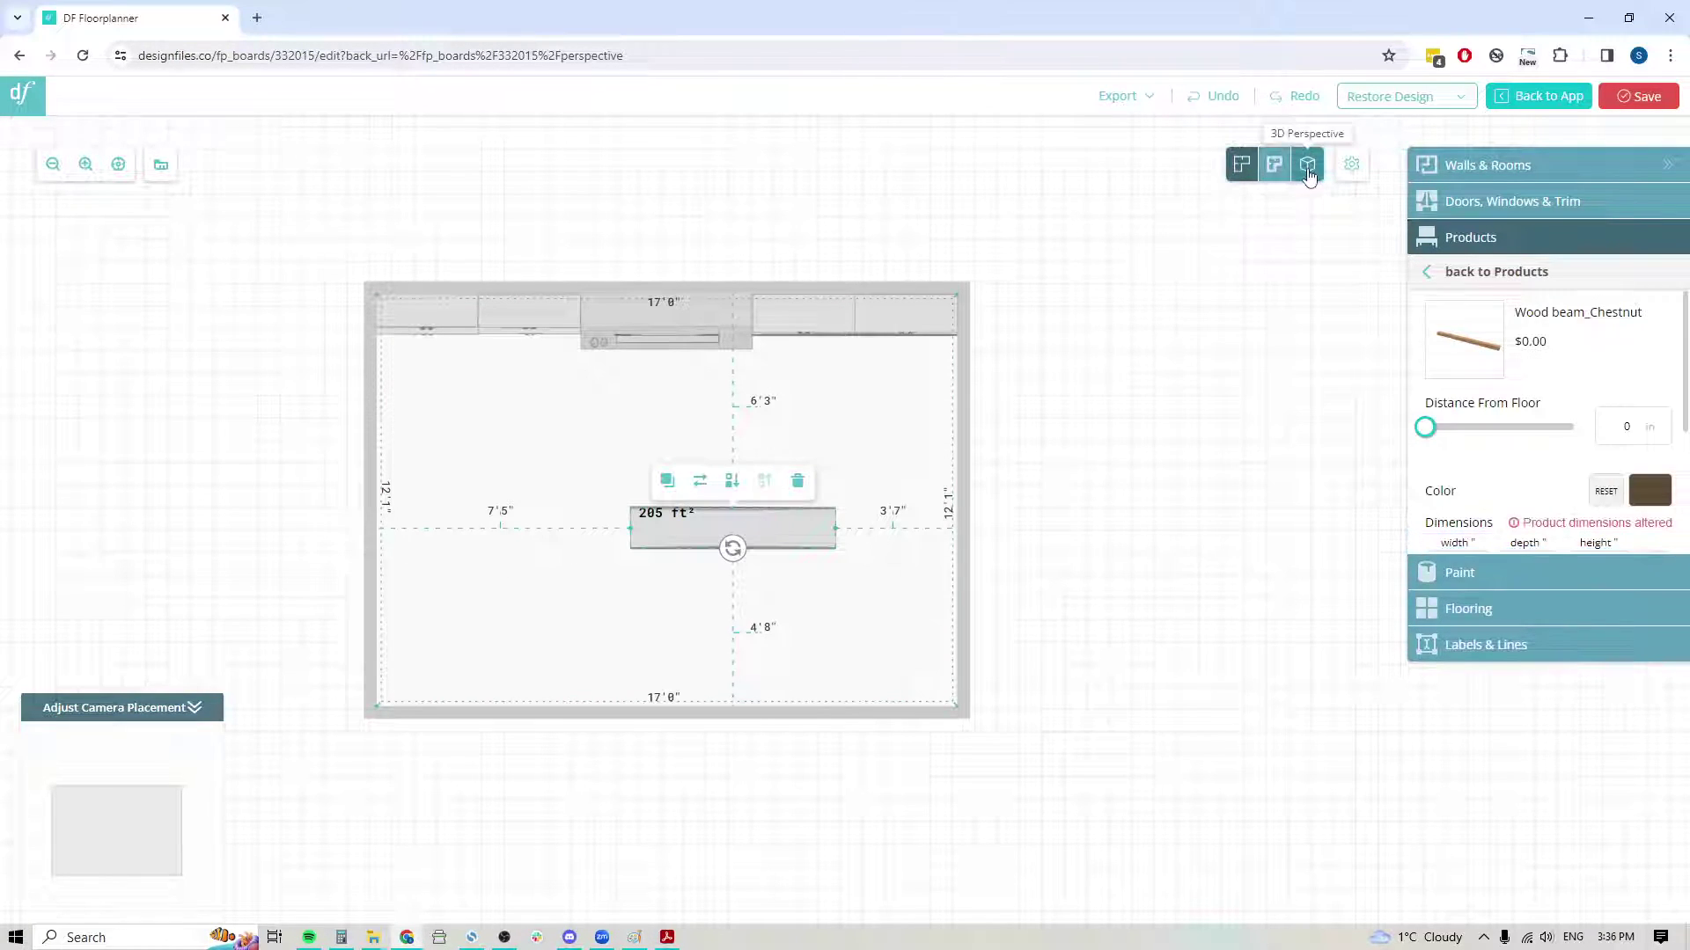
pyautogui.click(1306, 164)
pyautogui.click(1041, 566)
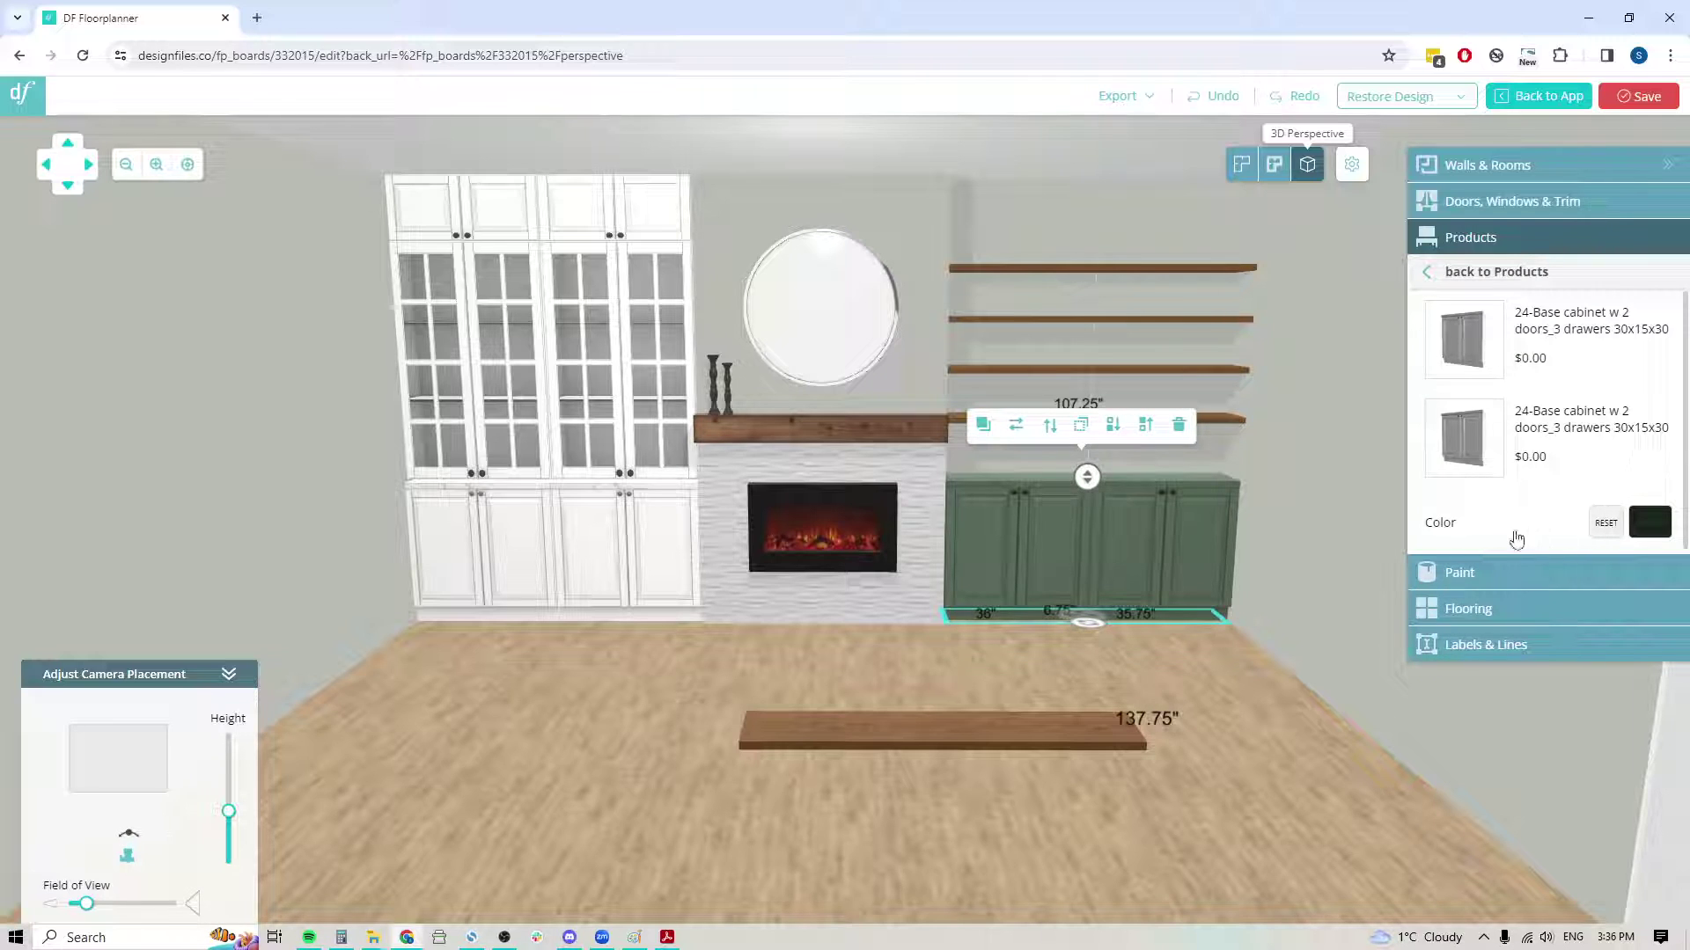
pyautogui.click(1081, 426)
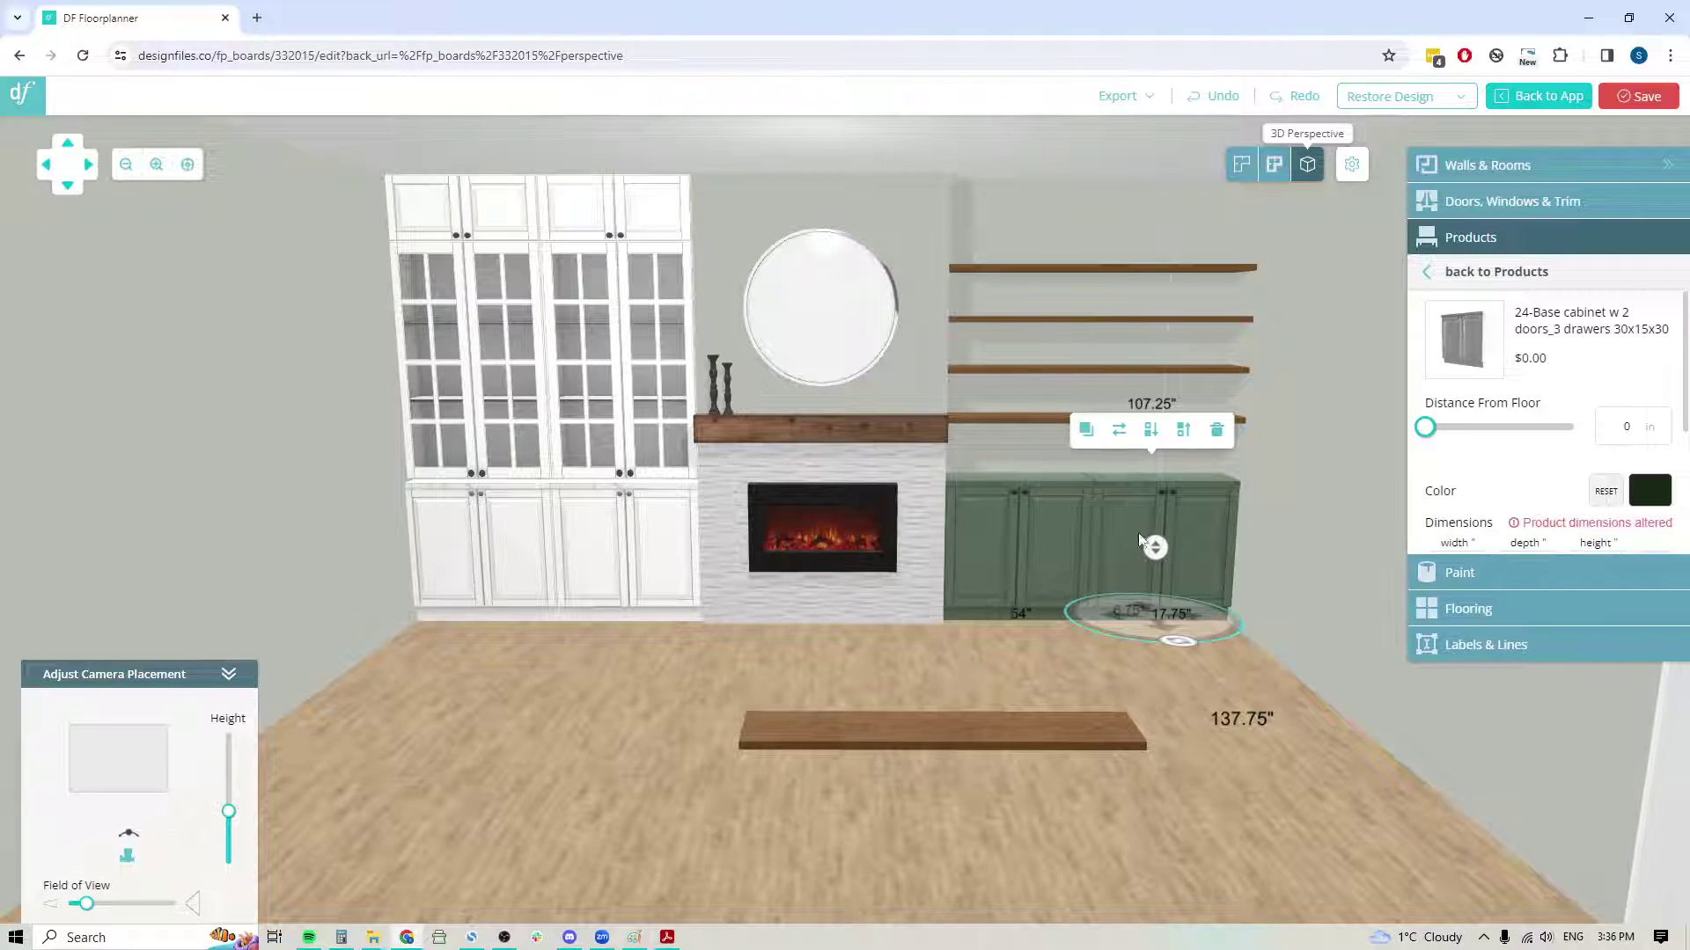
pyautogui.scroll(-2, 1490, 517)
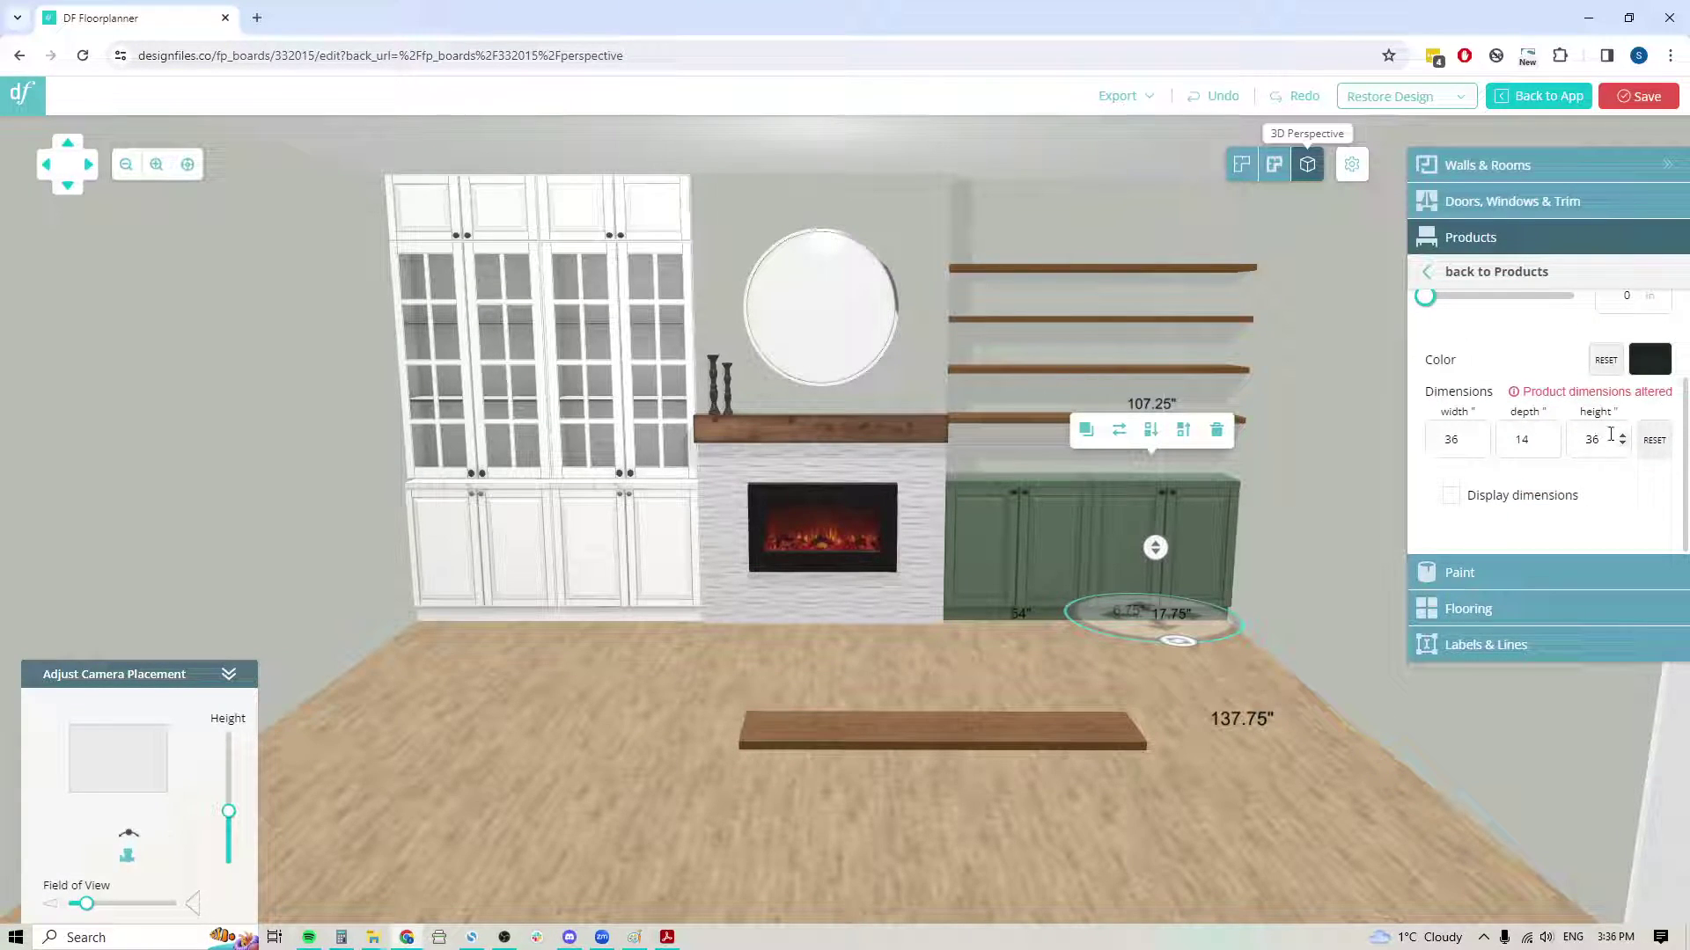
# - Raise the copied beam to 37 inches from the floor and align it against the back wall over the green base cabinets in the floor plan
pyautogui.click(1079, 727)
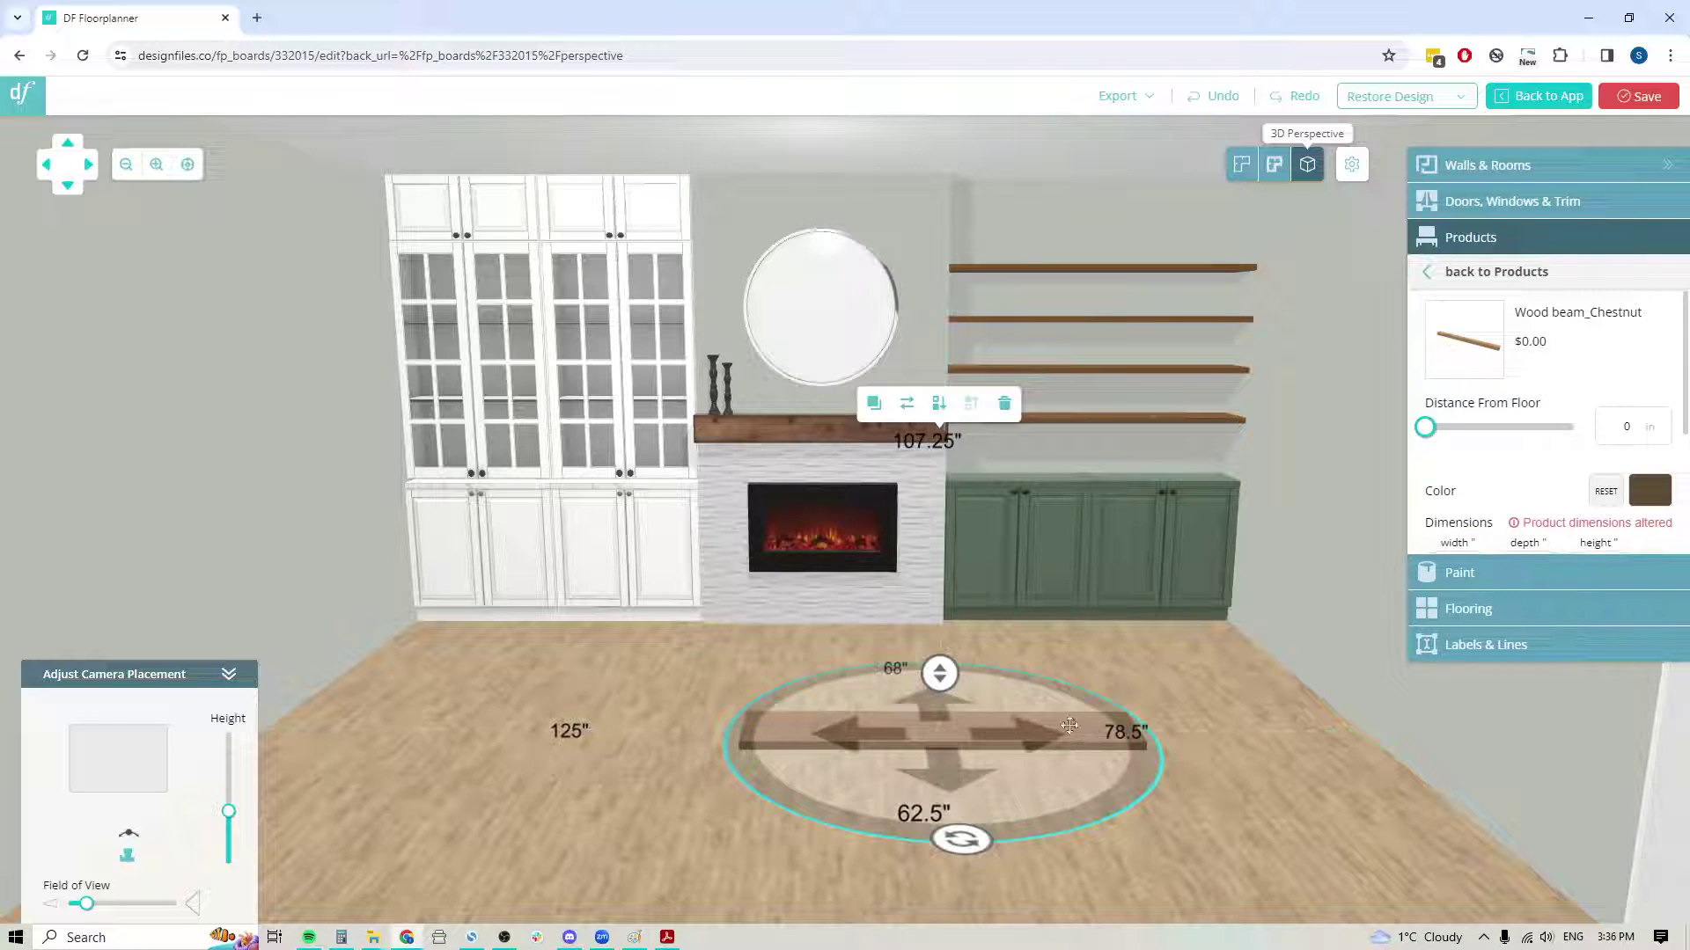
pyautogui.doubleClick(1604, 435)
pyautogui.write('37')
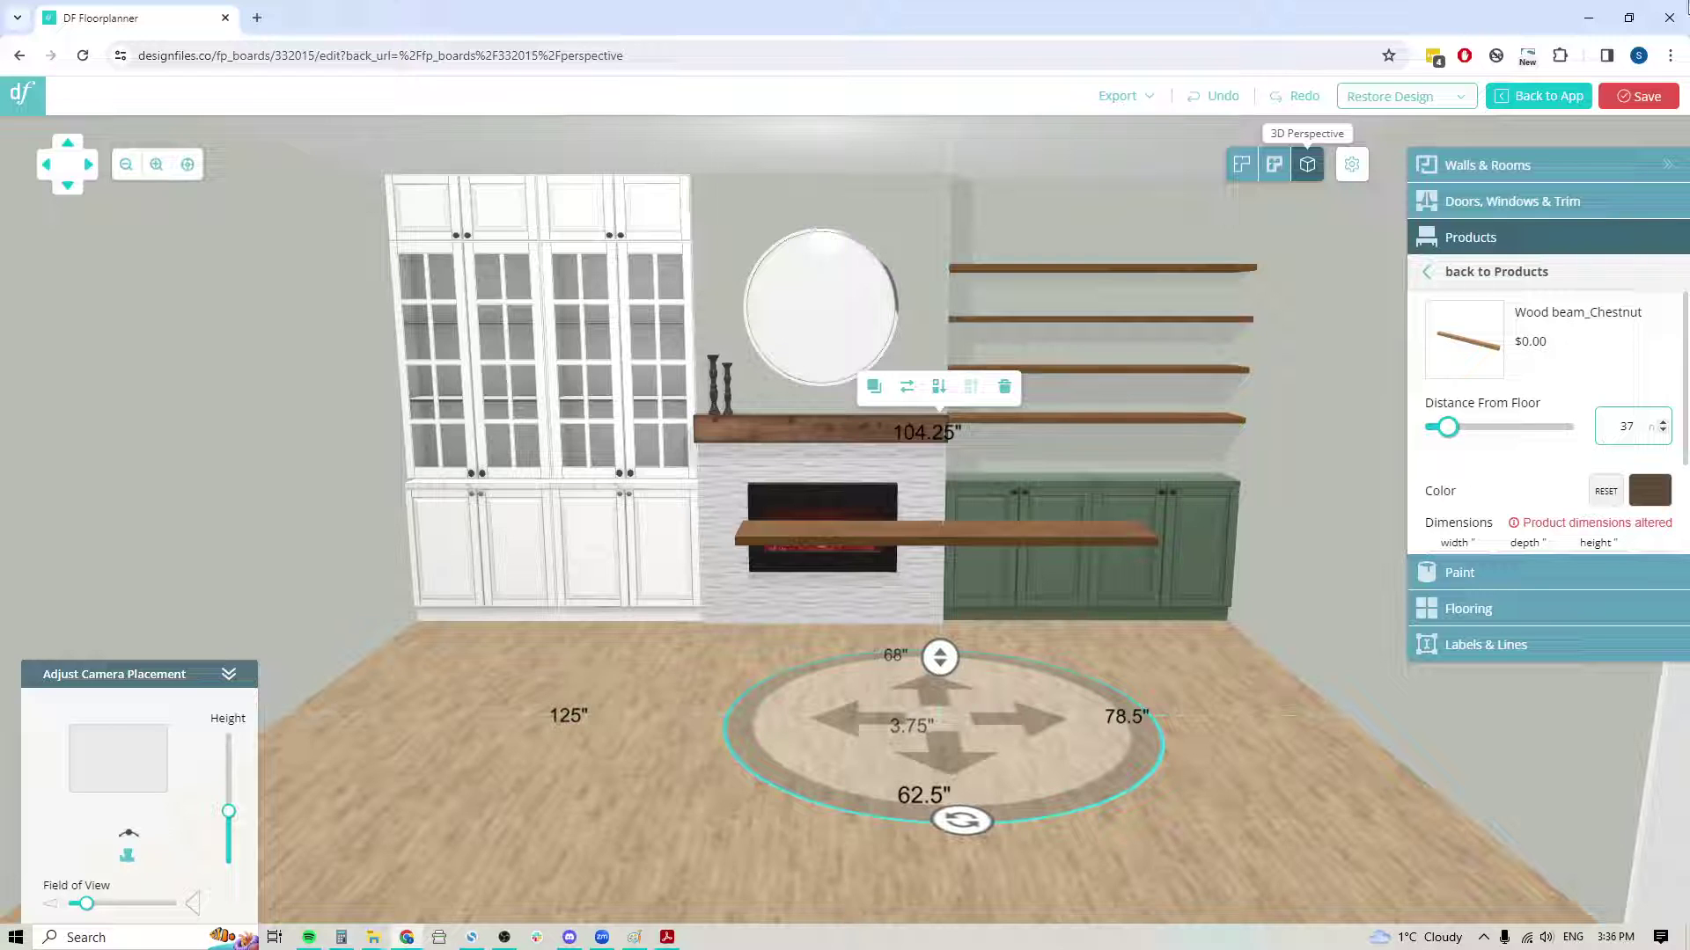
pyautogui.click(1241, 163)
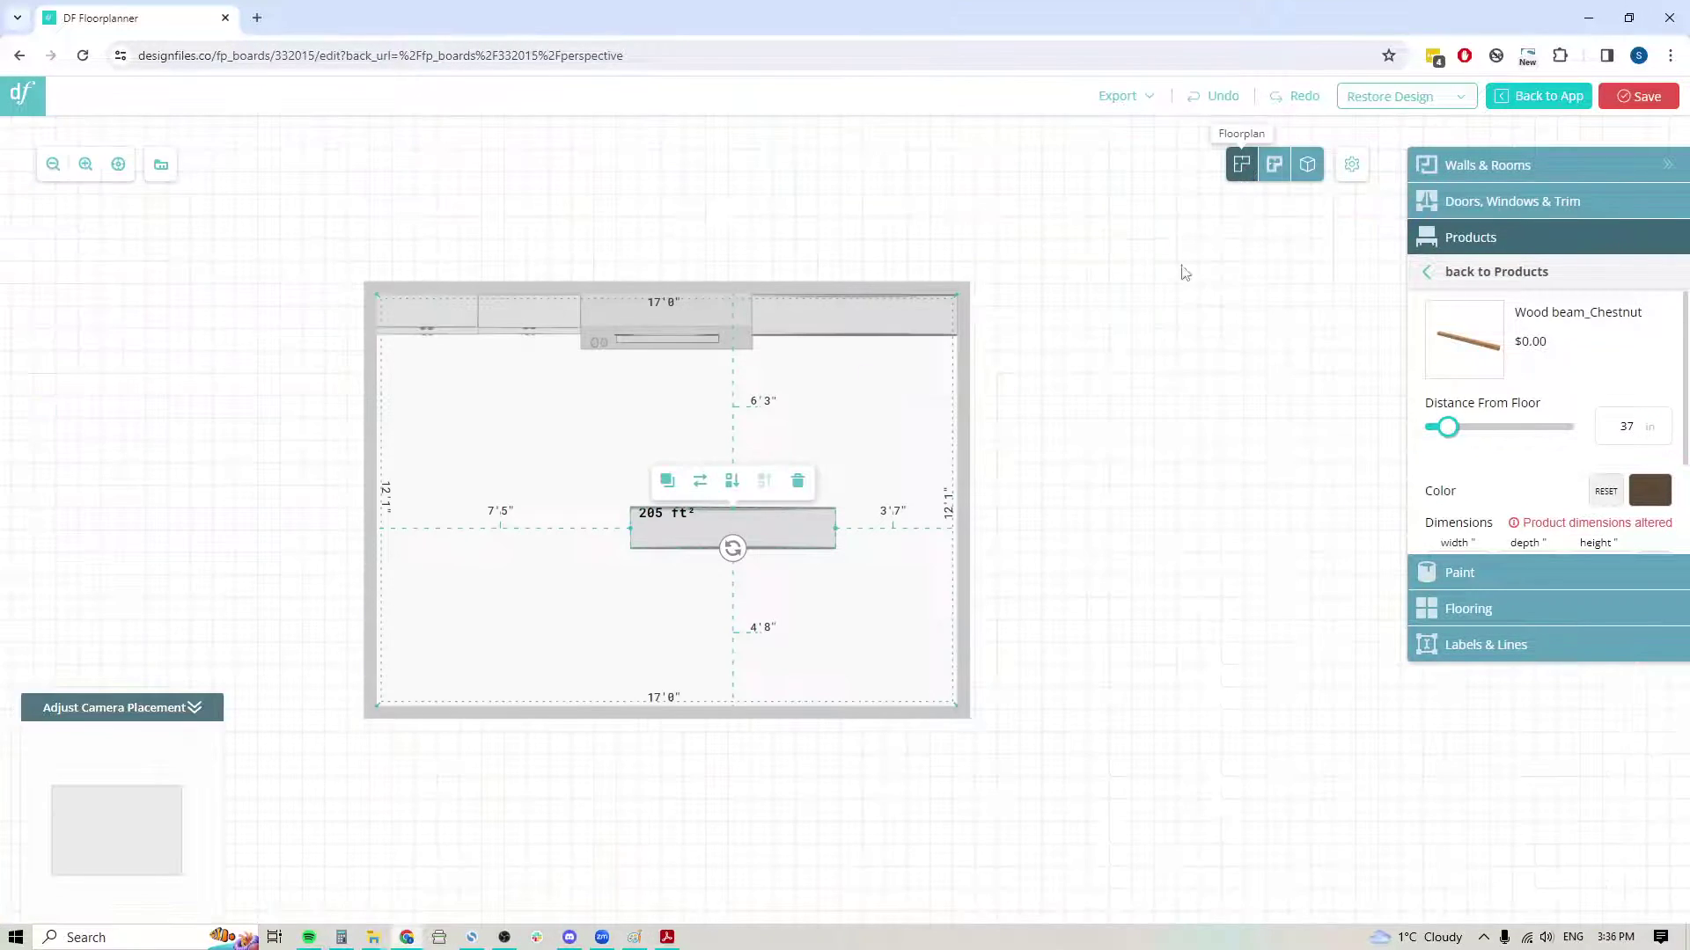
pyautogui.moveTo(747, 522); pyautogui.dragTo(811, 329)
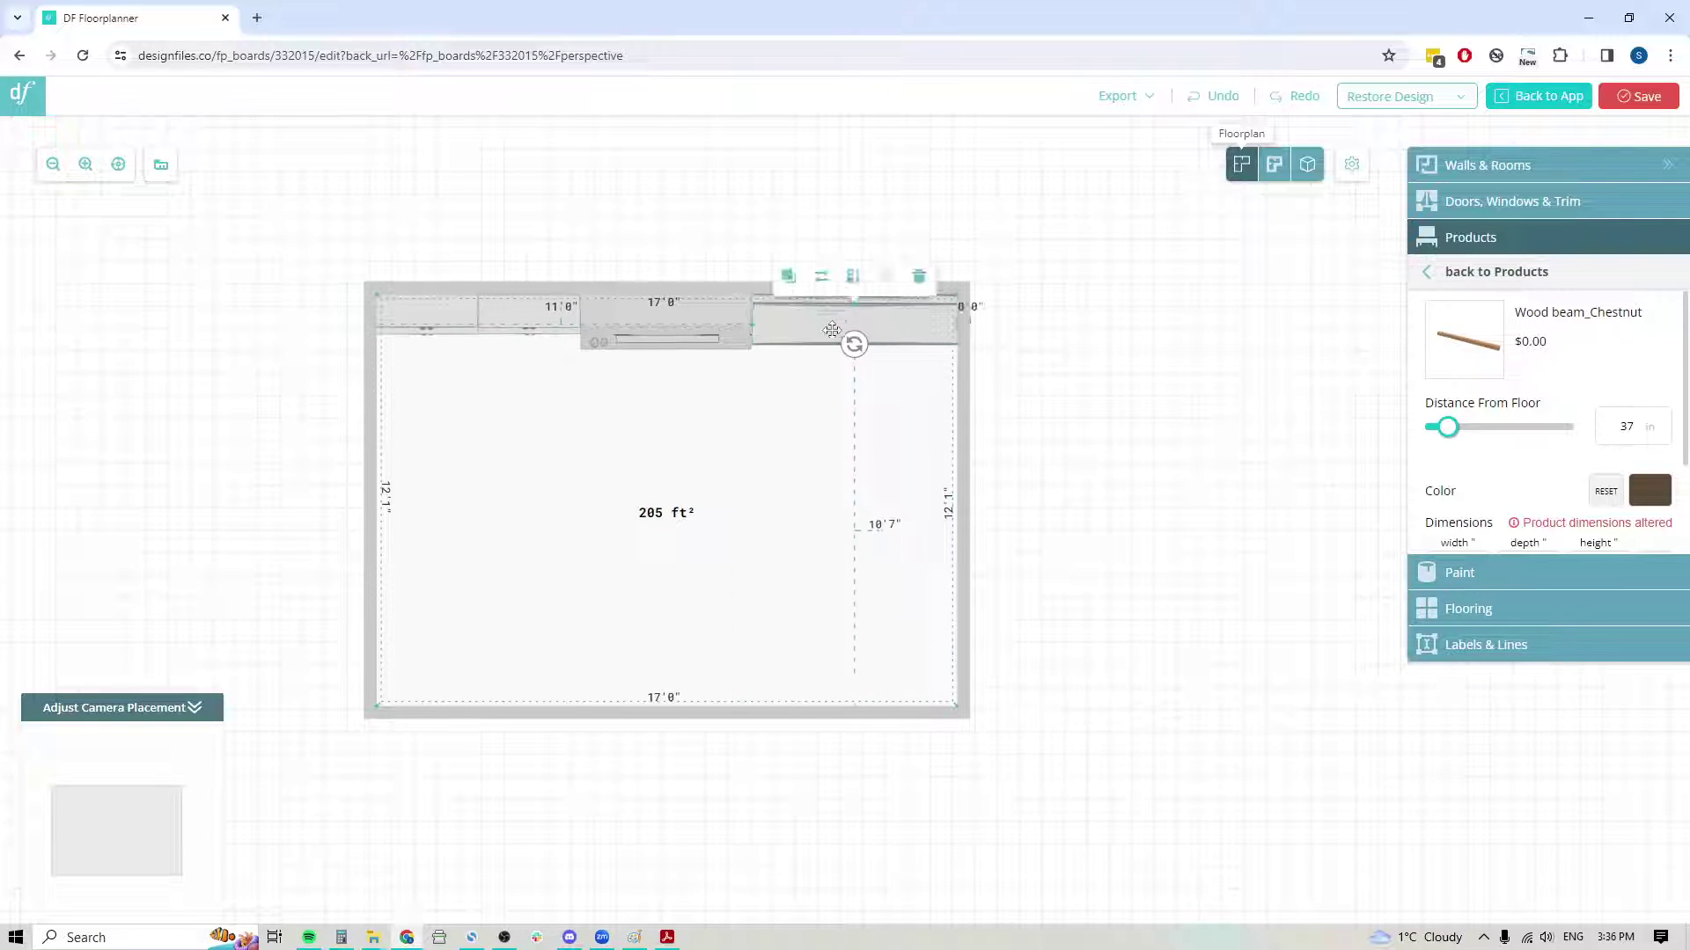
pyautogui.press('Up')
pyautogui.press('Up')
pyautogui.press('Up')
pyautogui.press('Up')
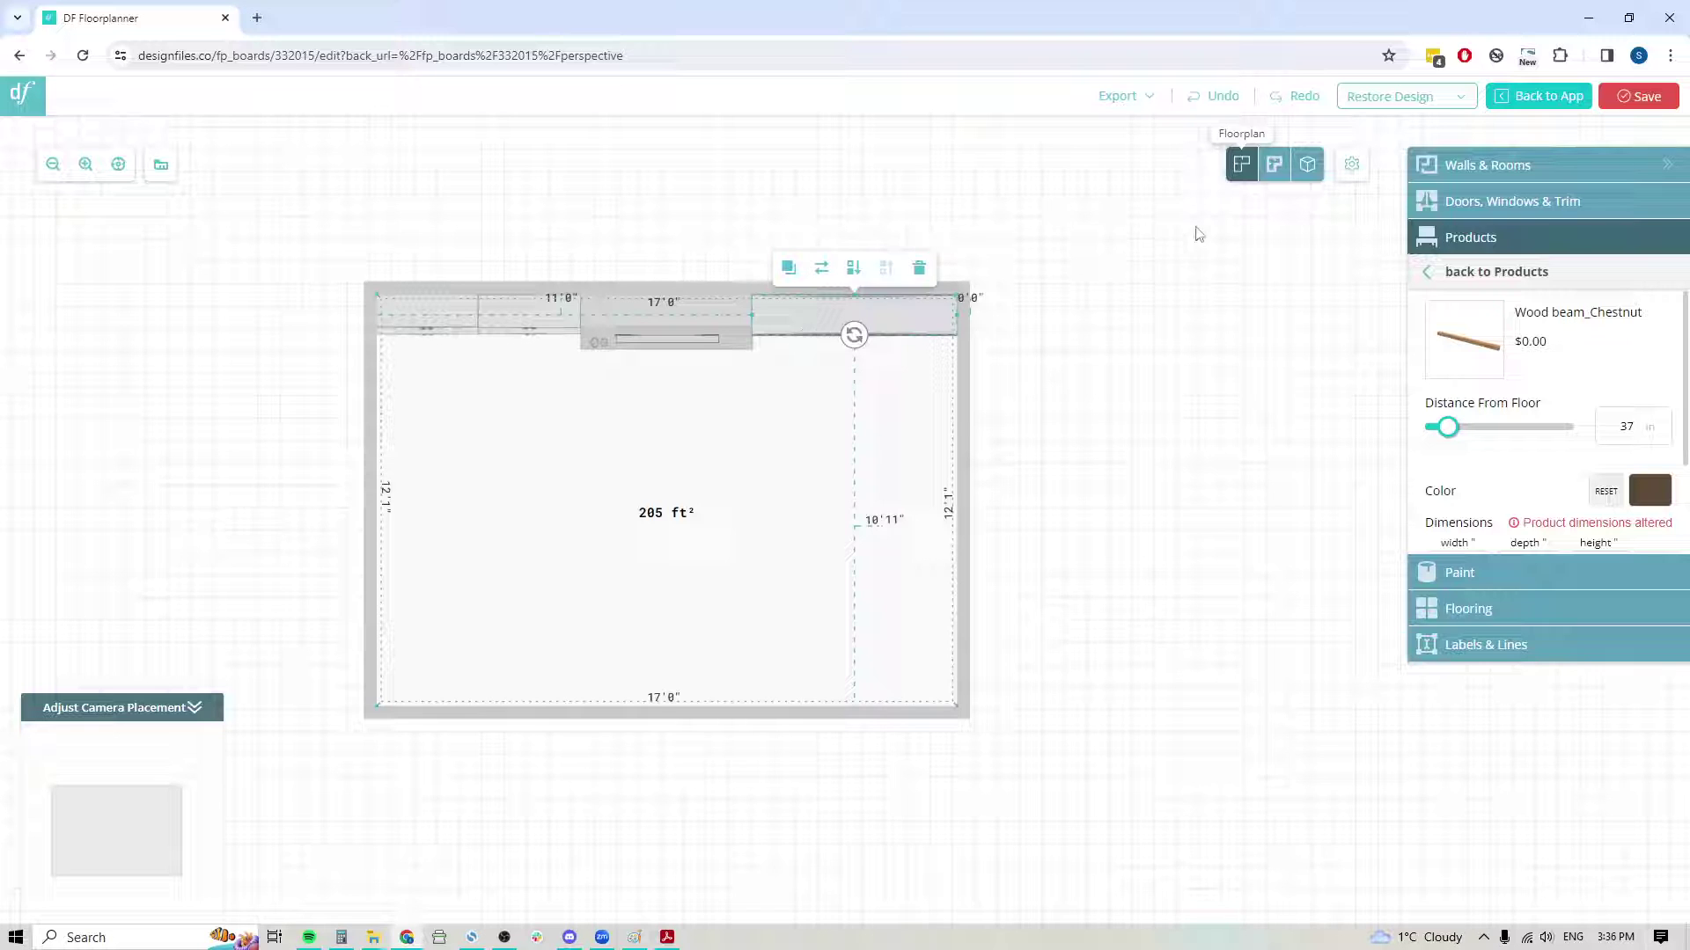
# - Lower the new beam in the 3D perspective to about 36 inches so it sits on the green cabinets as a countertop
pyautogui.click(1308, 167)
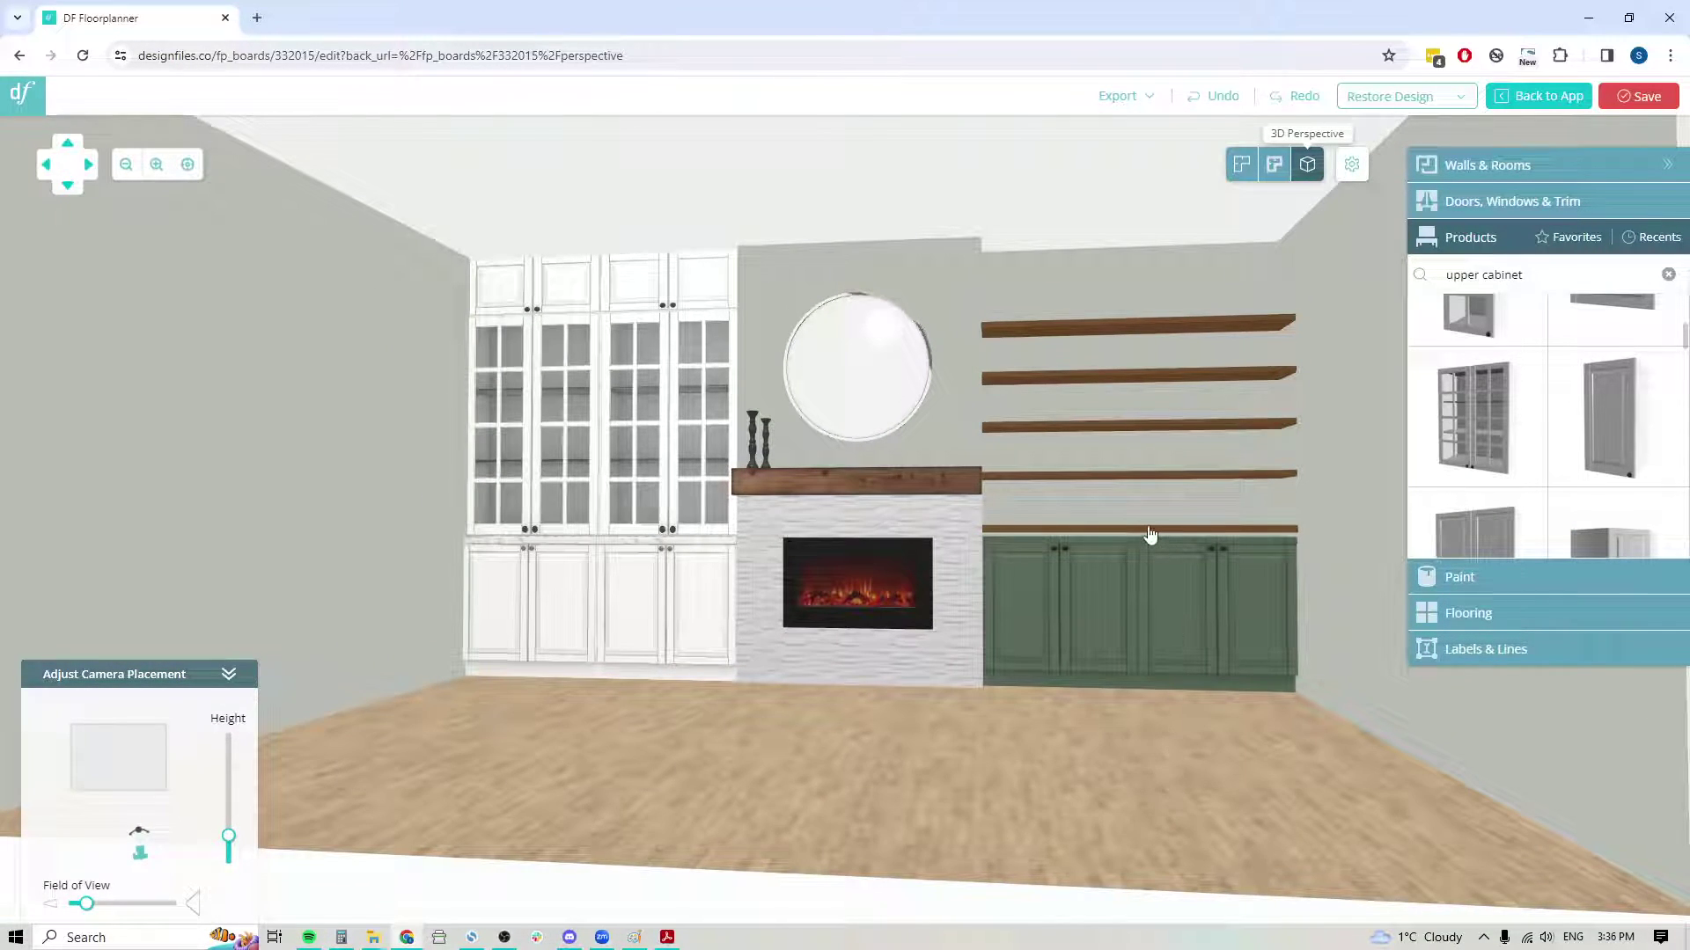
pyautogui.click(1149, 535)
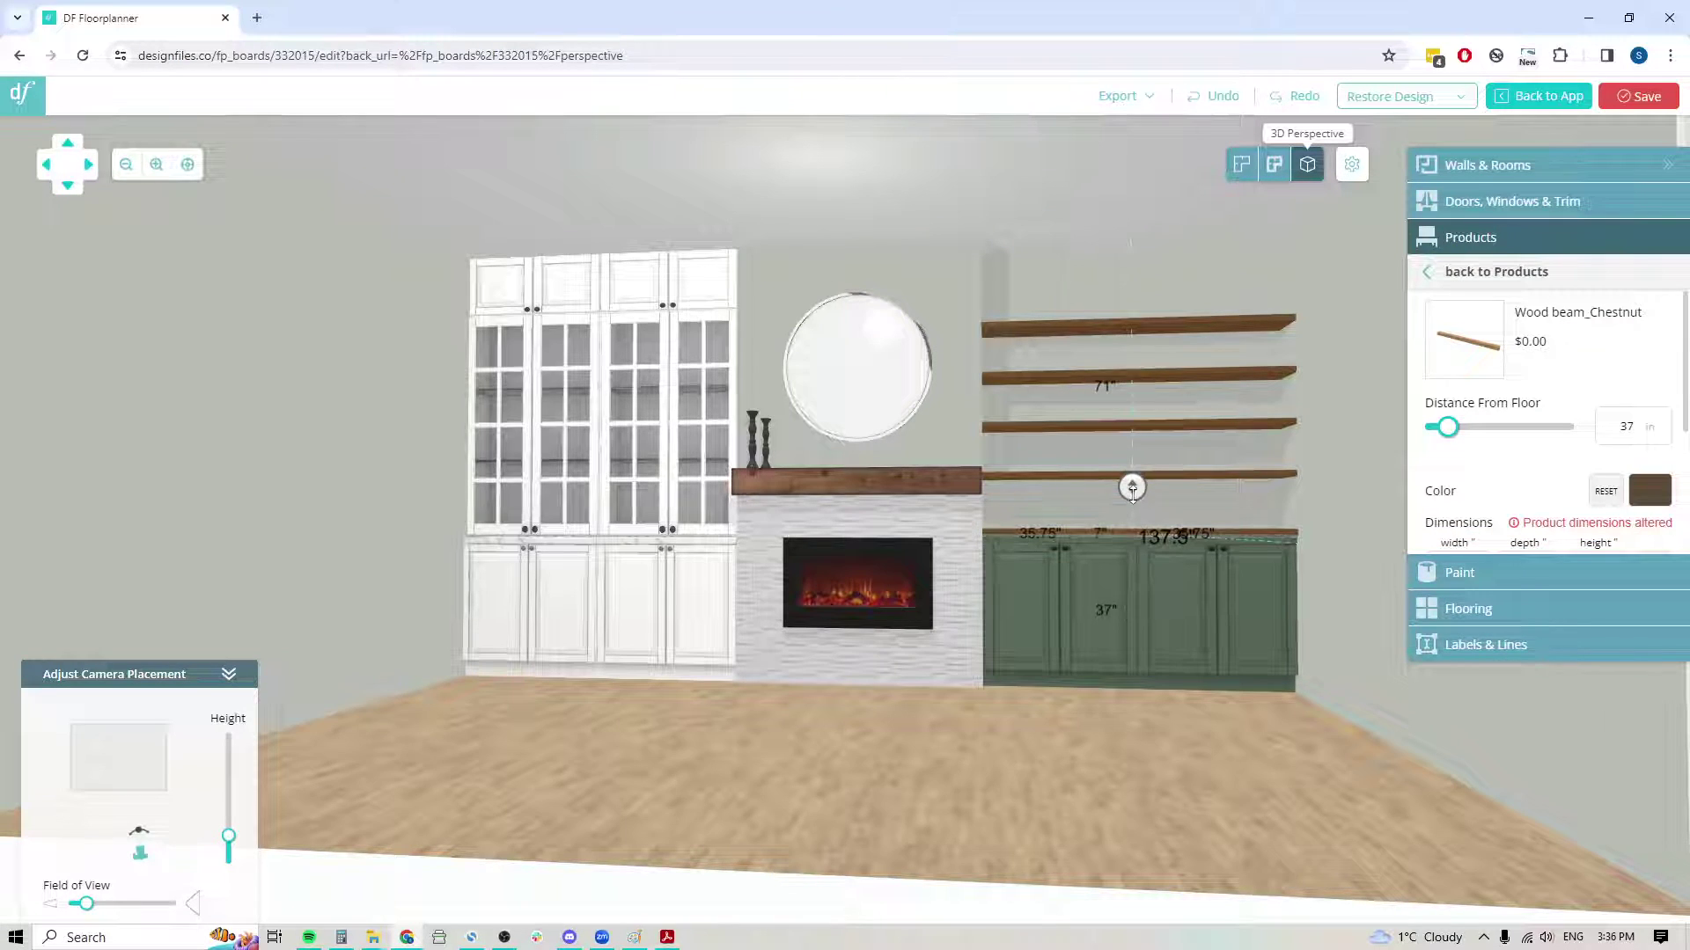
pyautogui.moveTo(1133, 495); pyautogui.dragTo(1133, 500)
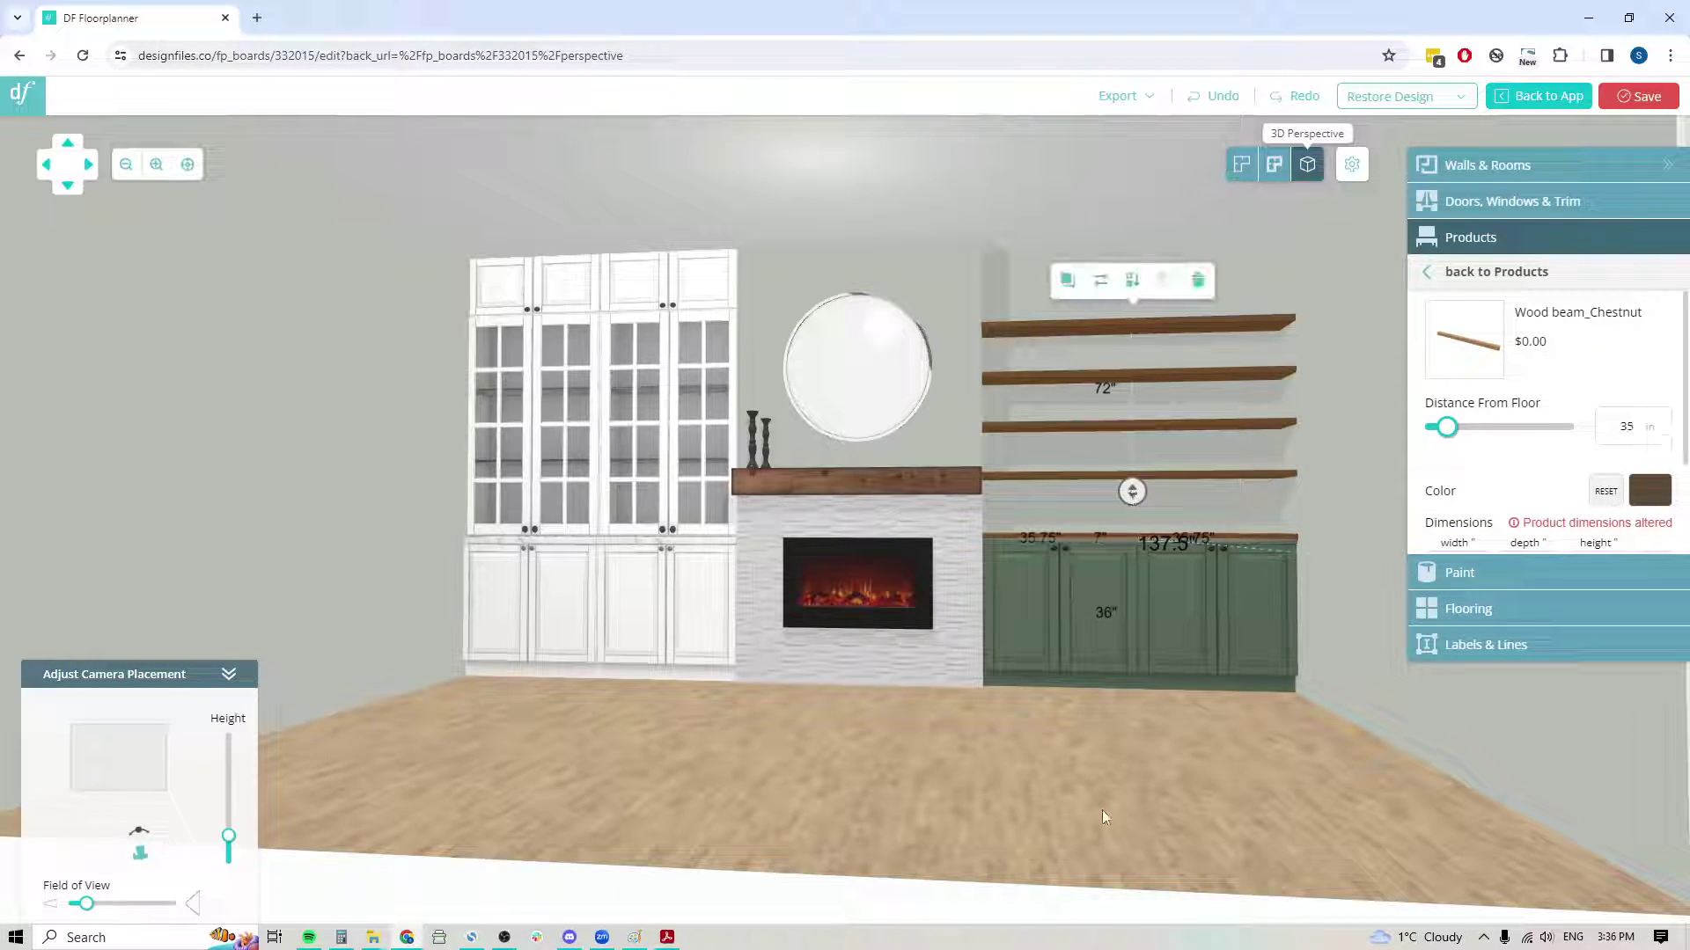
pyautogui.click(1041, 825)
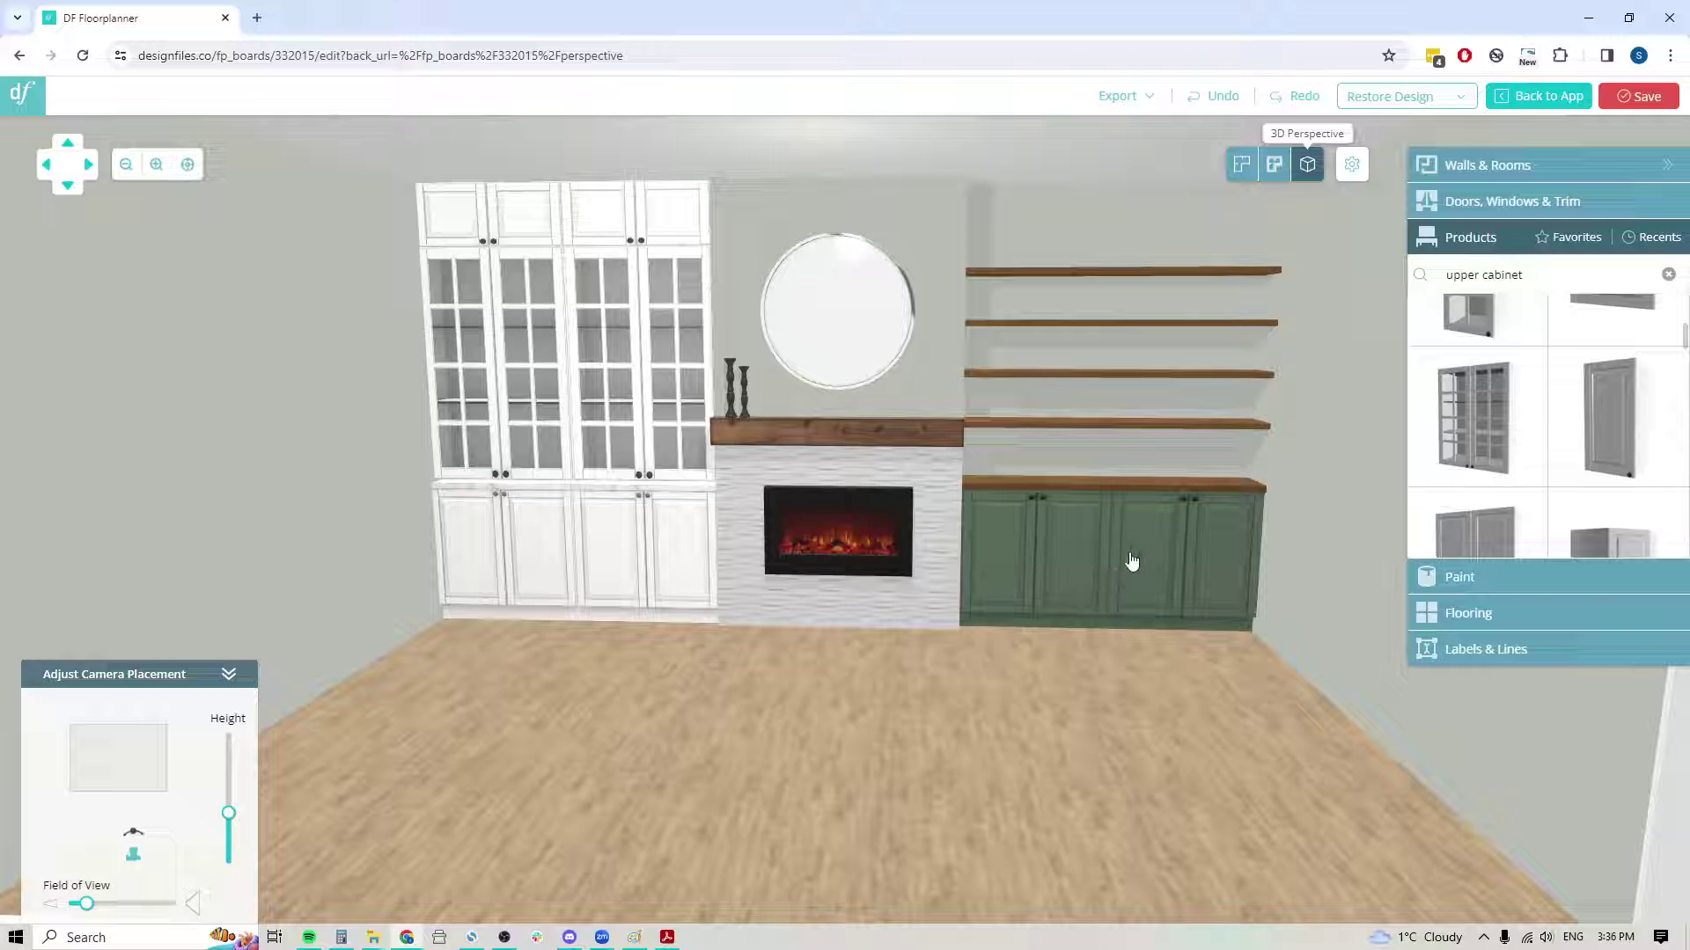
# - Search the product library for "beam" to look at the available wood beams
pyautogui.moveTo(1537, 278); pyautogui.dragTo(1419, 287)
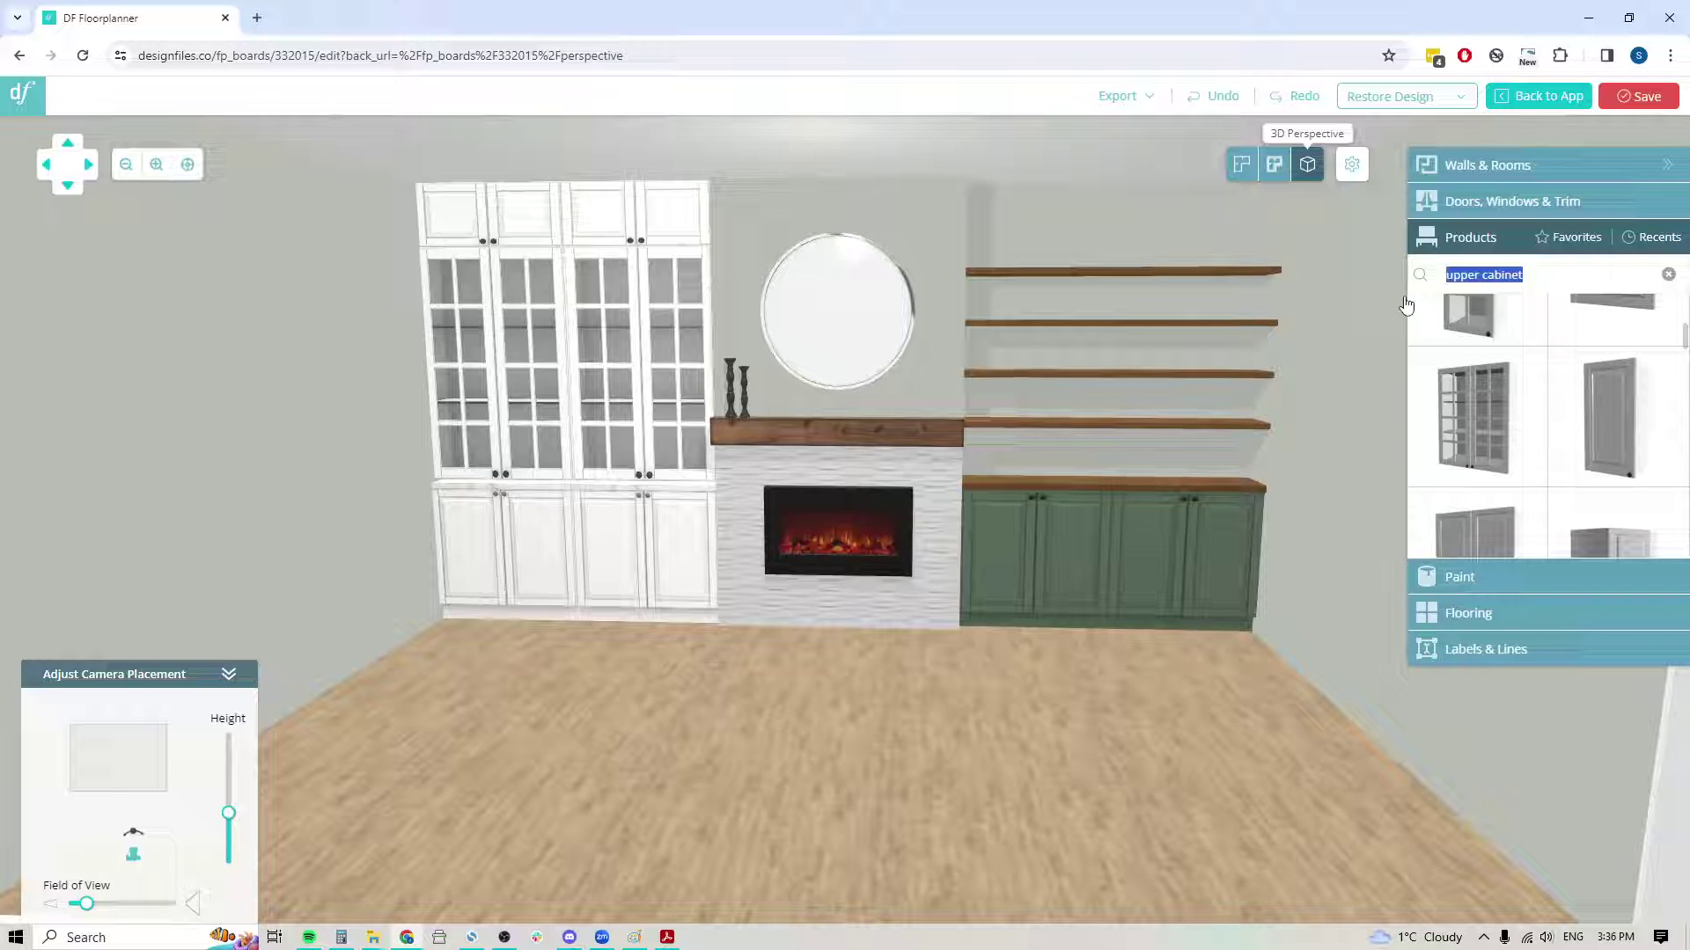
pyautogui.write('beam')
pyautogui.moveTo(1496, 383)
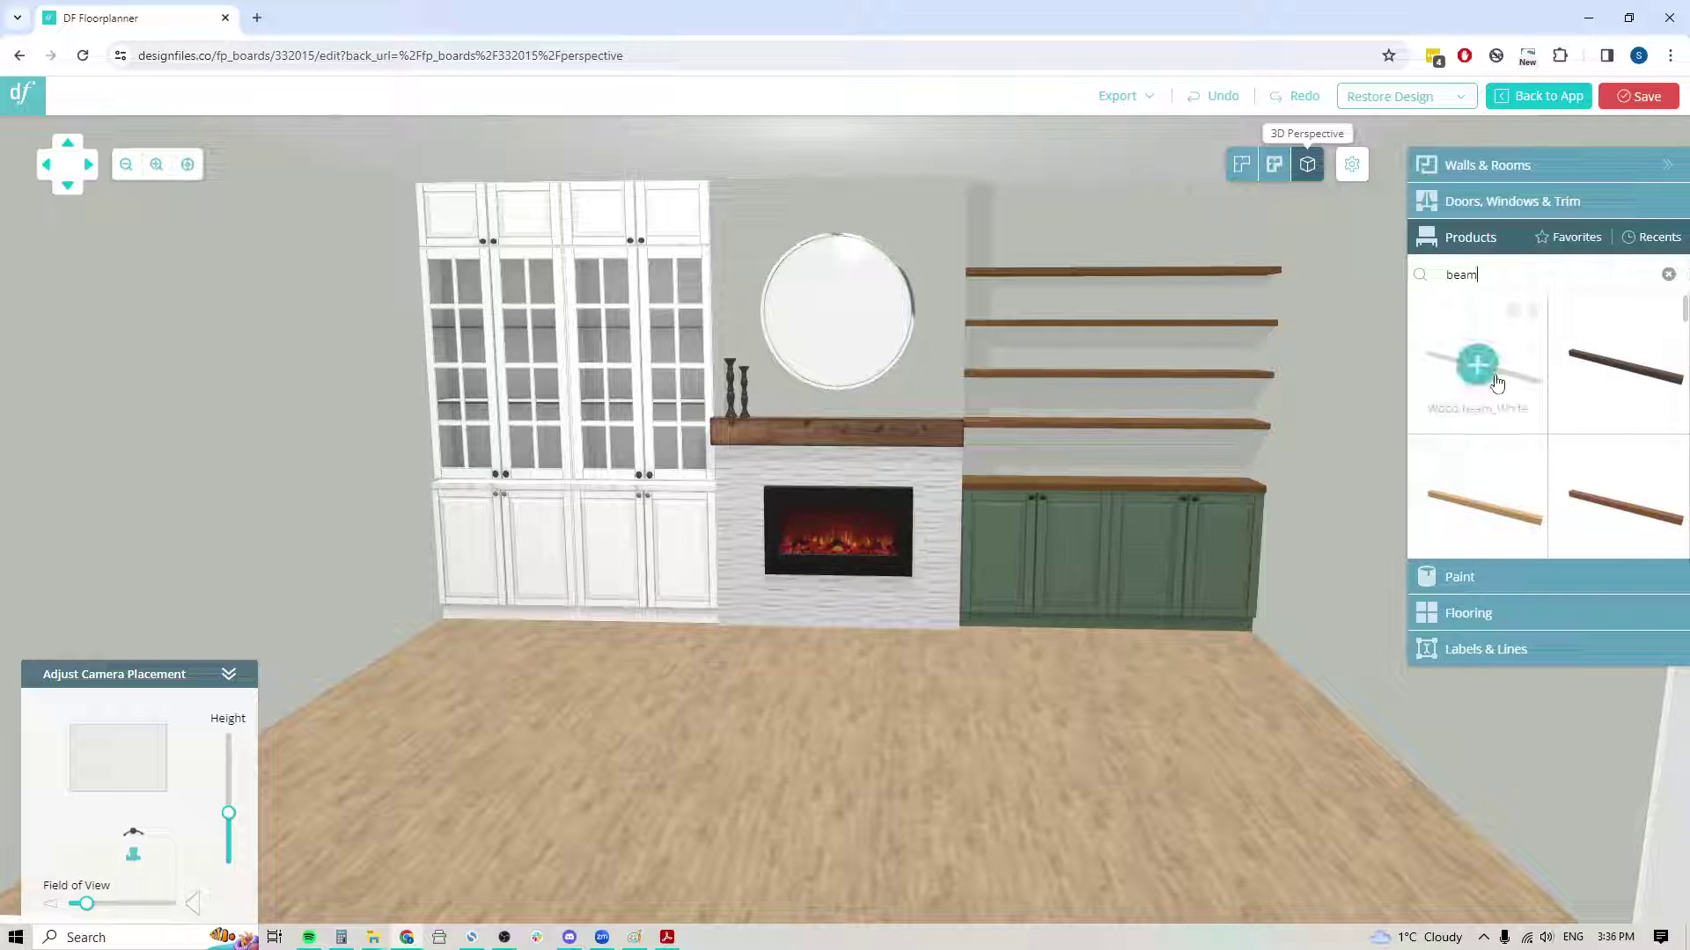
# - Inspect the hex color code of the green base cabinet next to the fireplace
pyautogui.click(1075, 558)
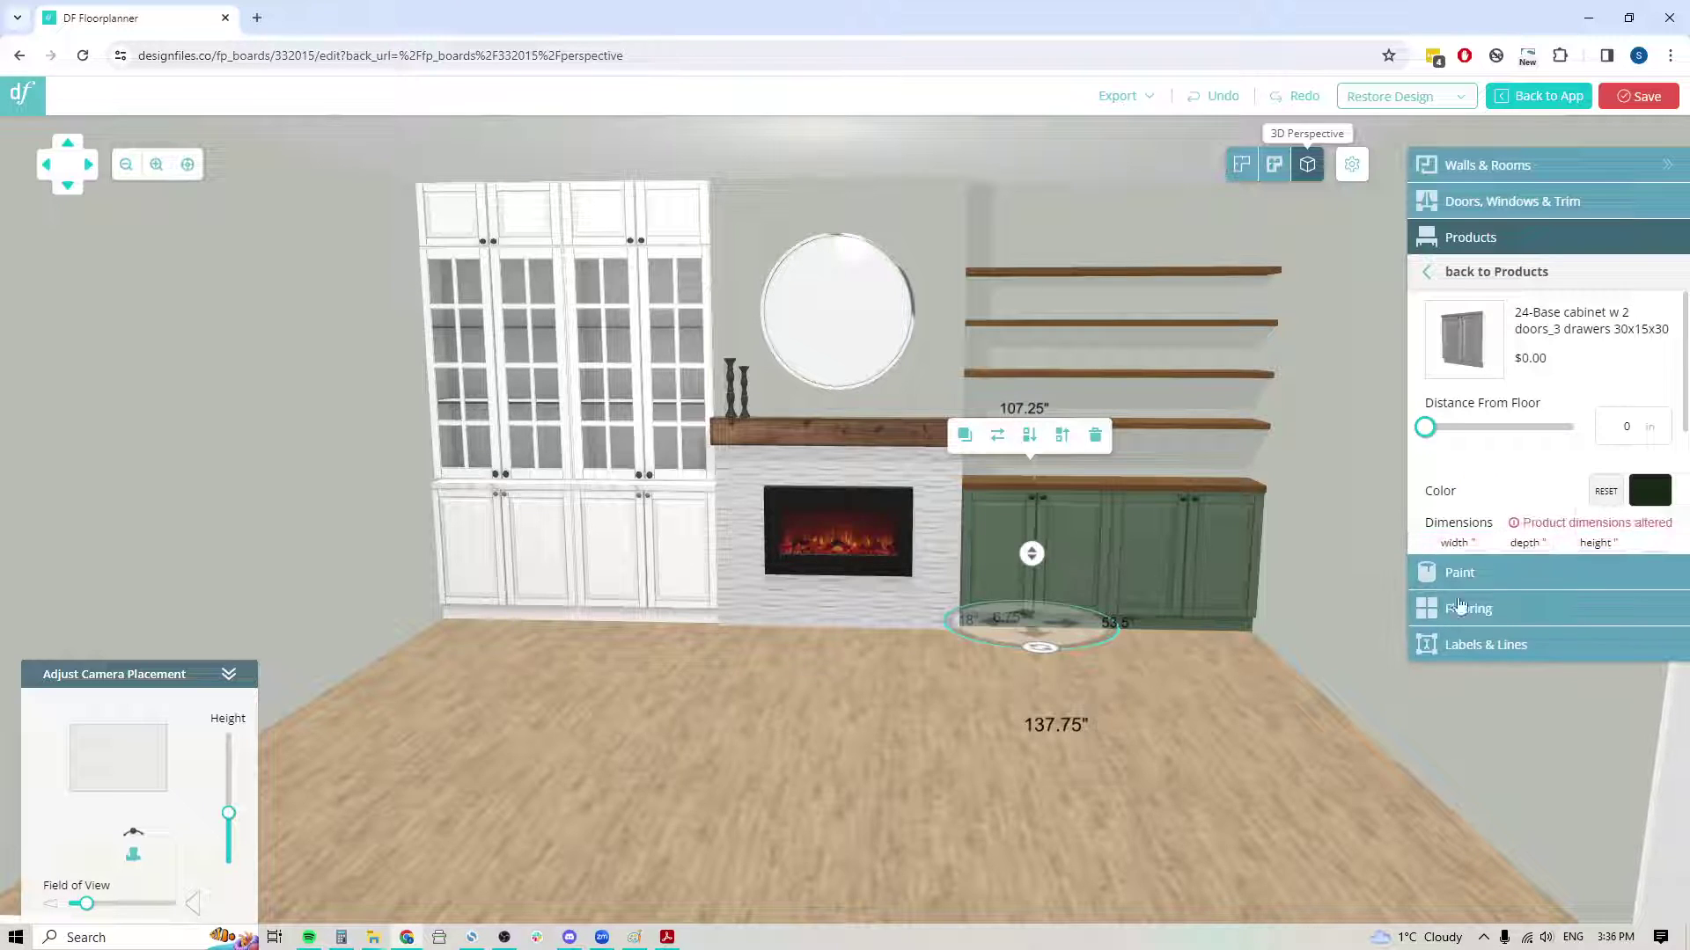
pyautogui.click(1647, 500)
pyautogui.moveTo(1540, 500); pyautogui.dragTo(1503, 499)
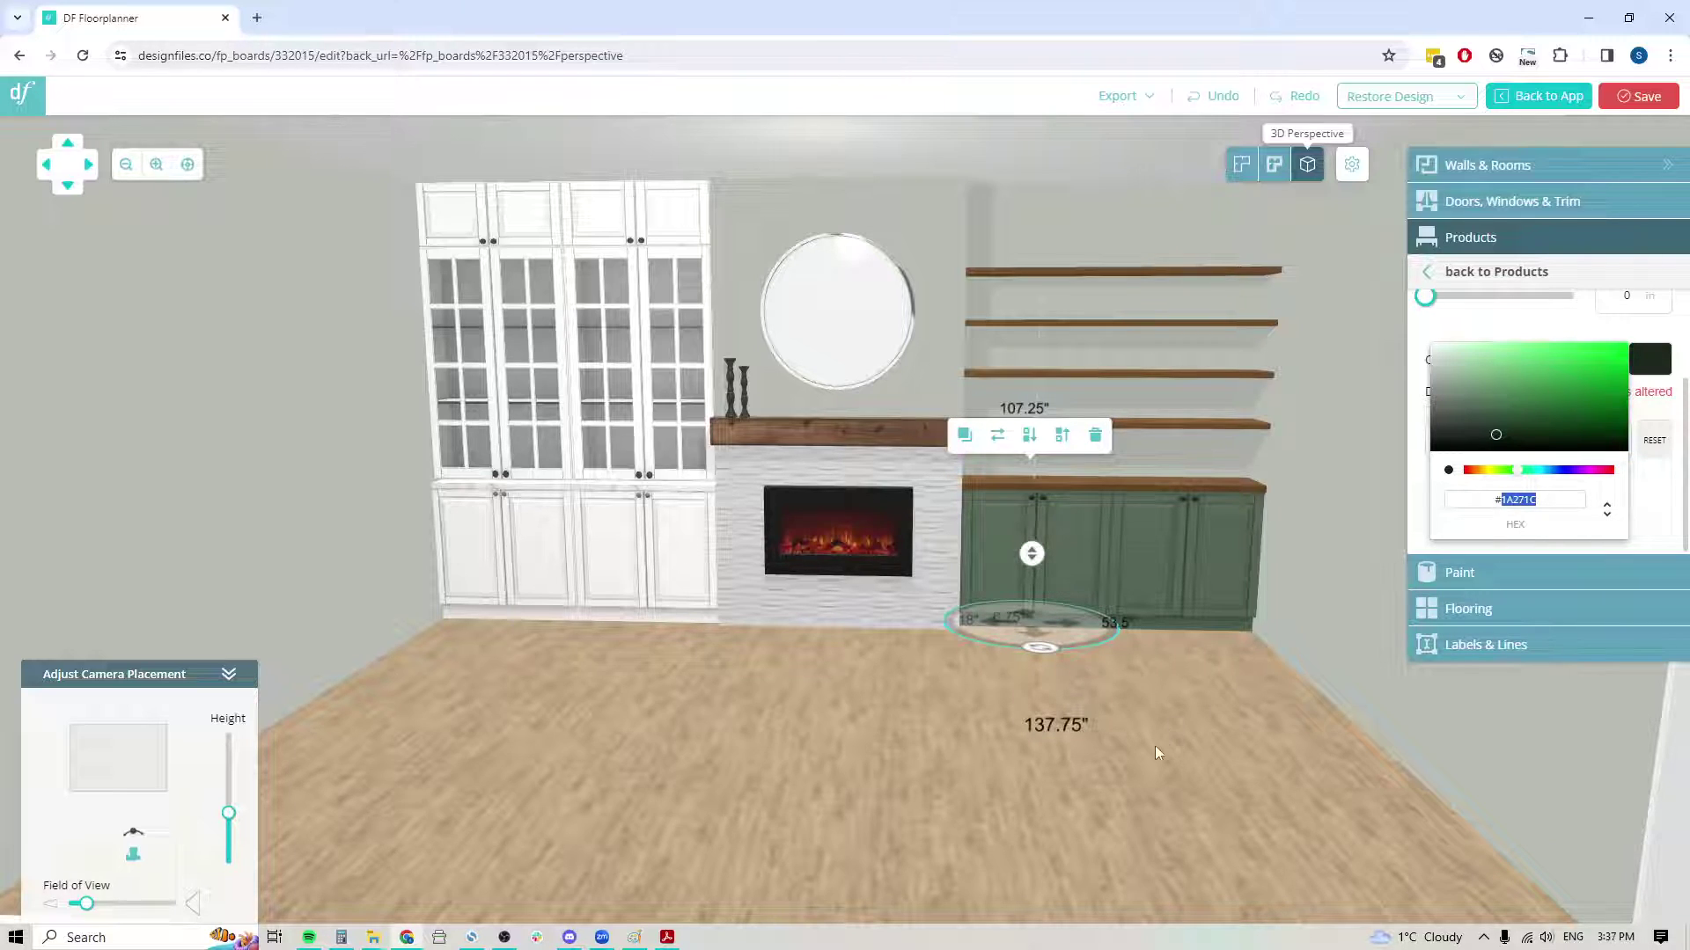
pyautogui.click(1135, 795)
pyautogui.click(1135, 795)
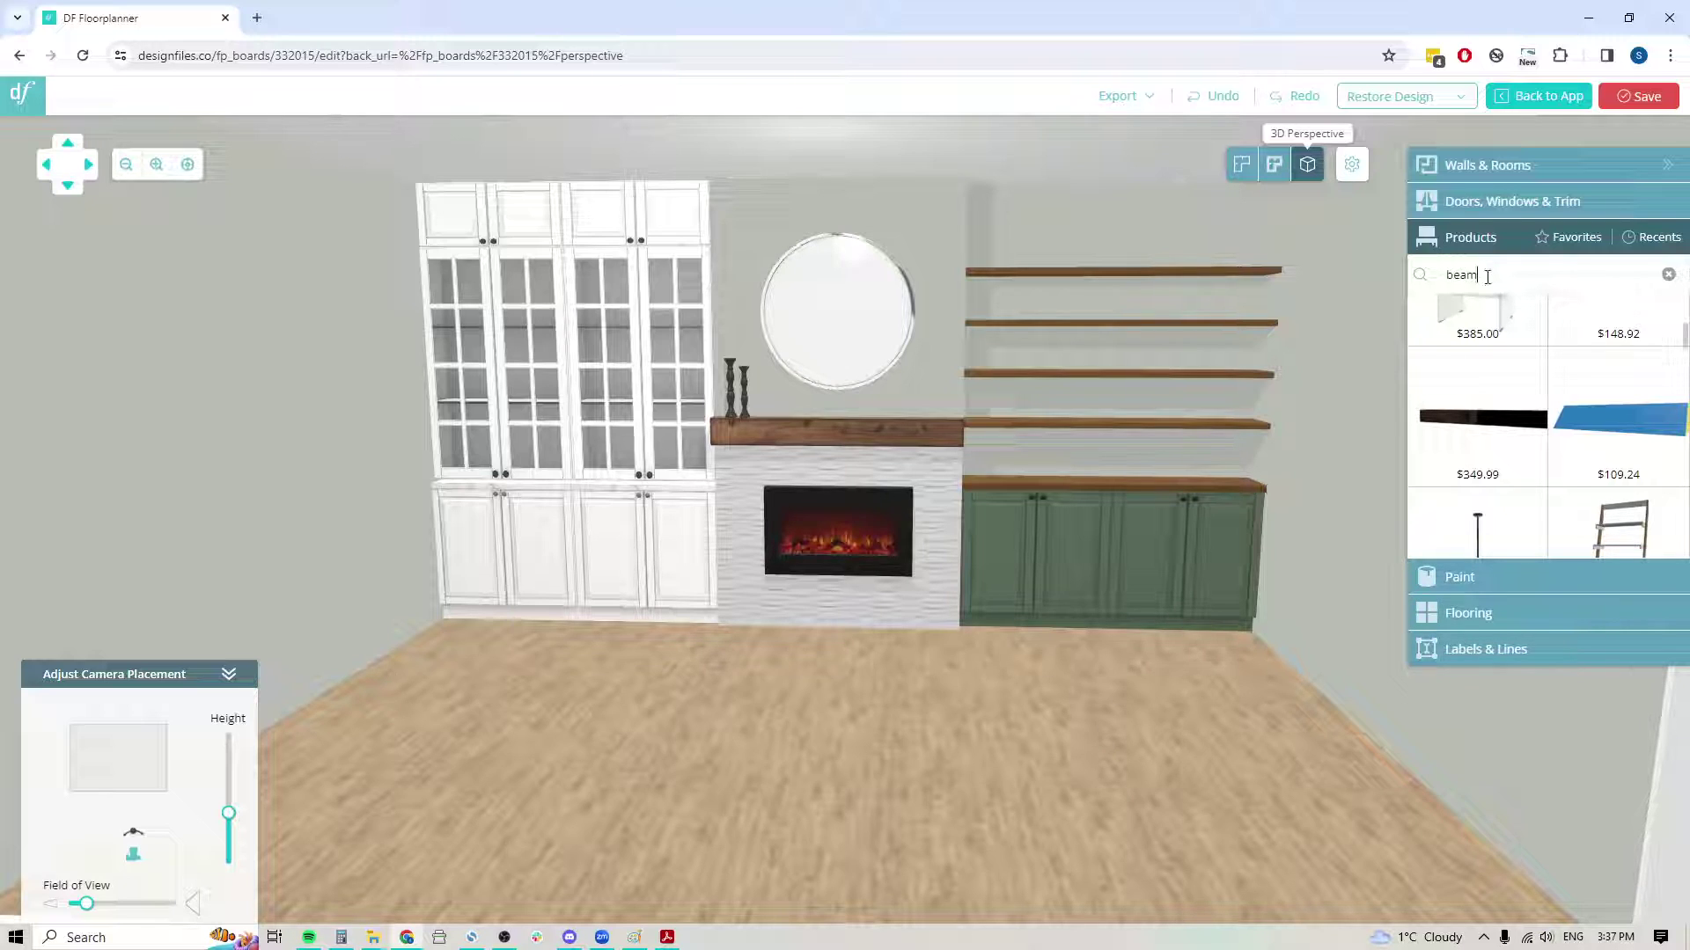
# - Search the product library for "countertop" and review the built-ins around the fireplace in the 3D perspective
pyautogui.click(1418, 284)
pyautogui.write('countertop')
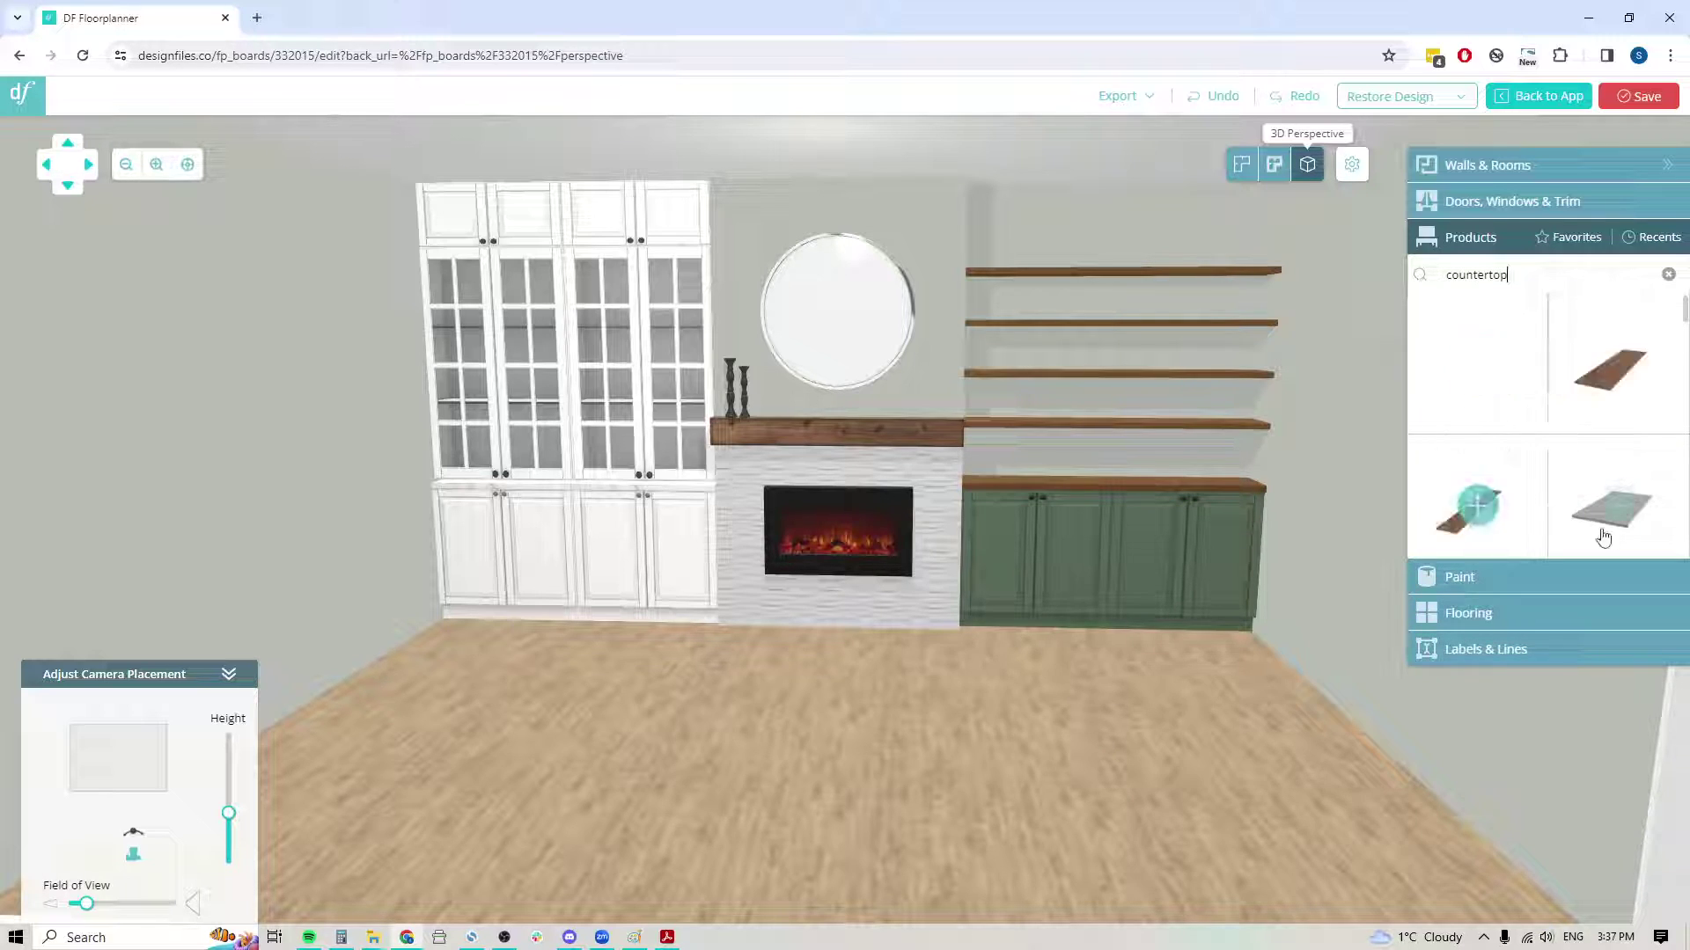
pyautogui.moveTo(1617, 512)
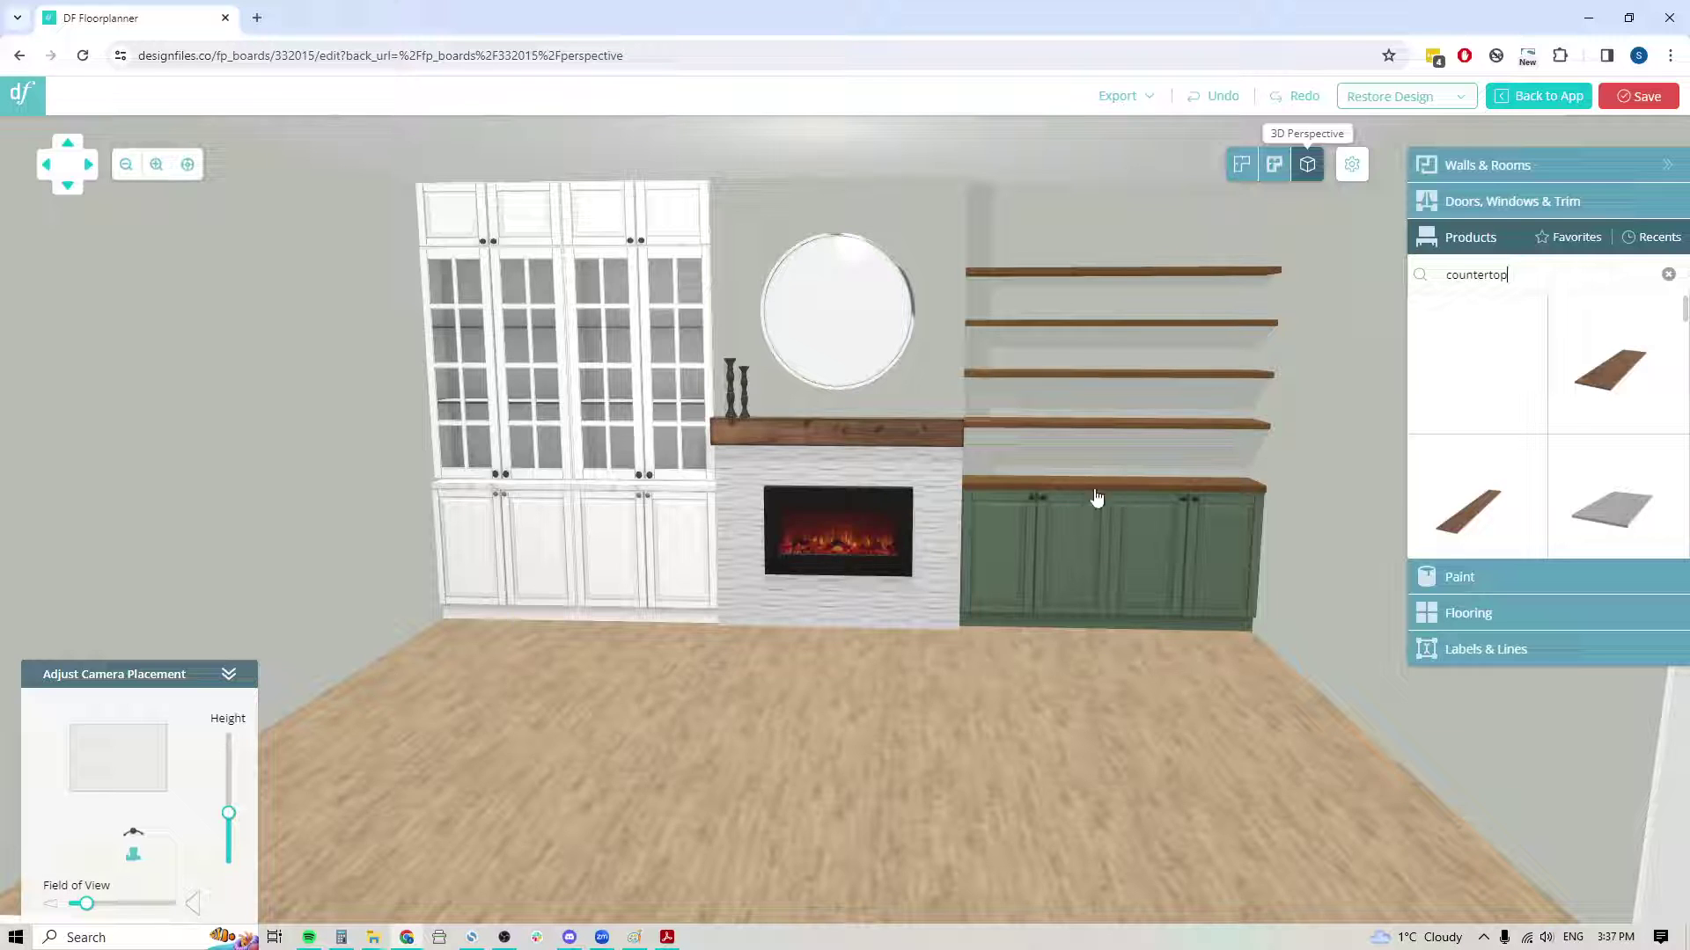
pyautogui.moveTo(952, 838); pyautogui.dragTo(889, 816)
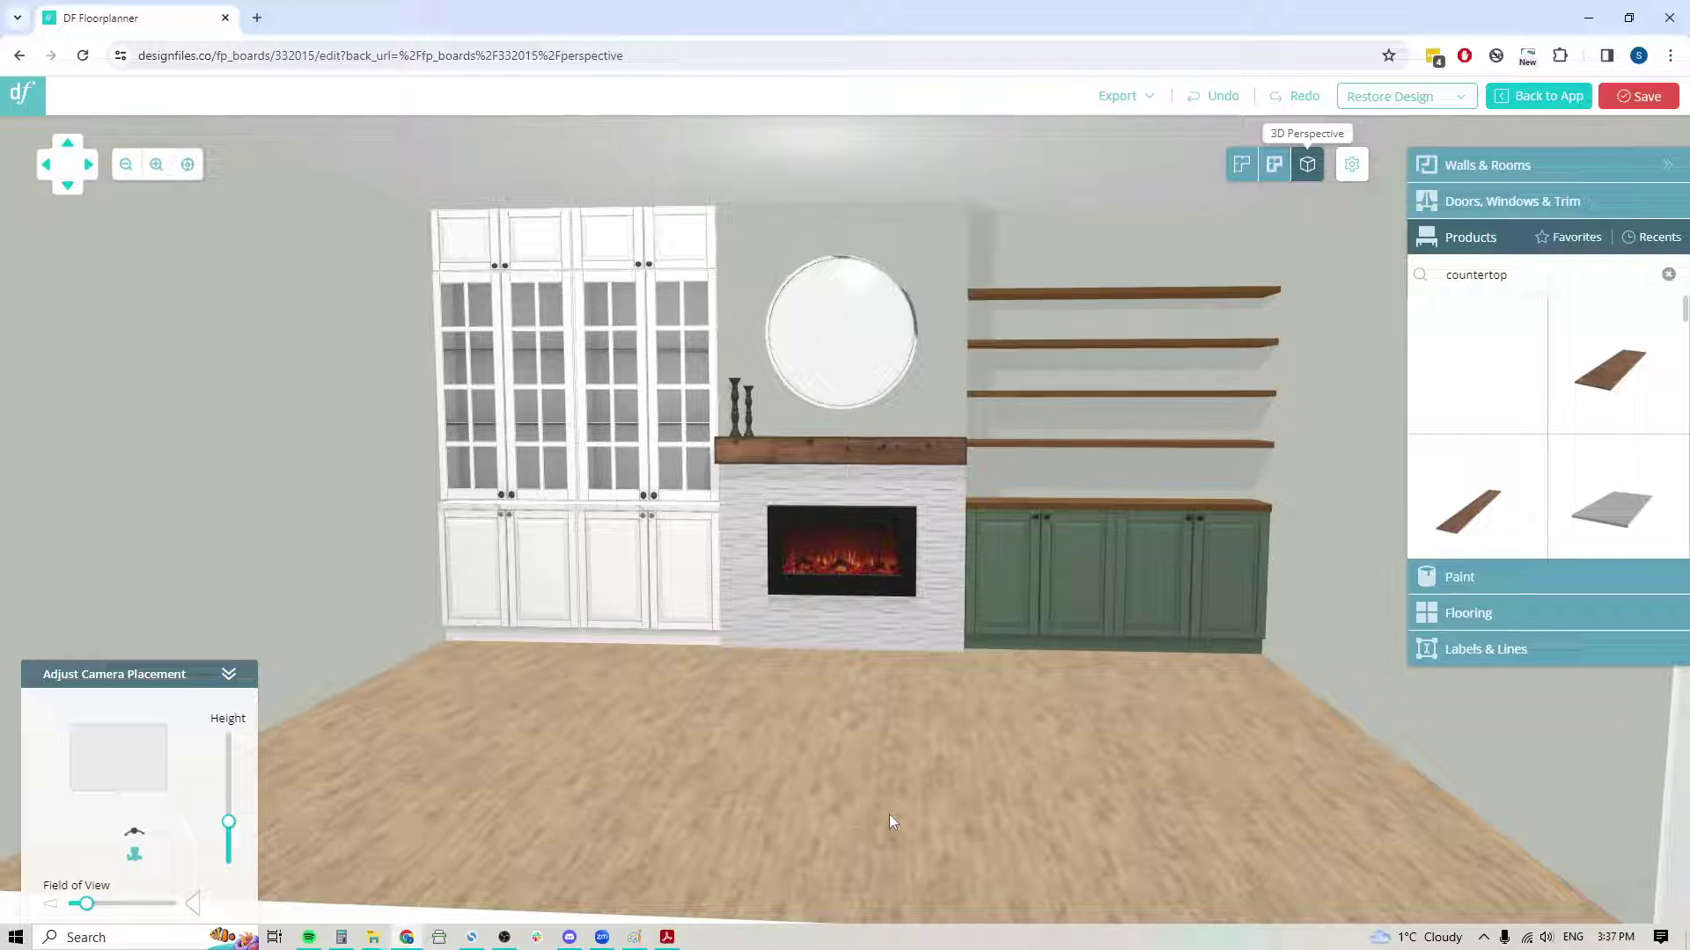
pyautogui.moveTo(847, 748); pyautogui.dragTo(854, 738)
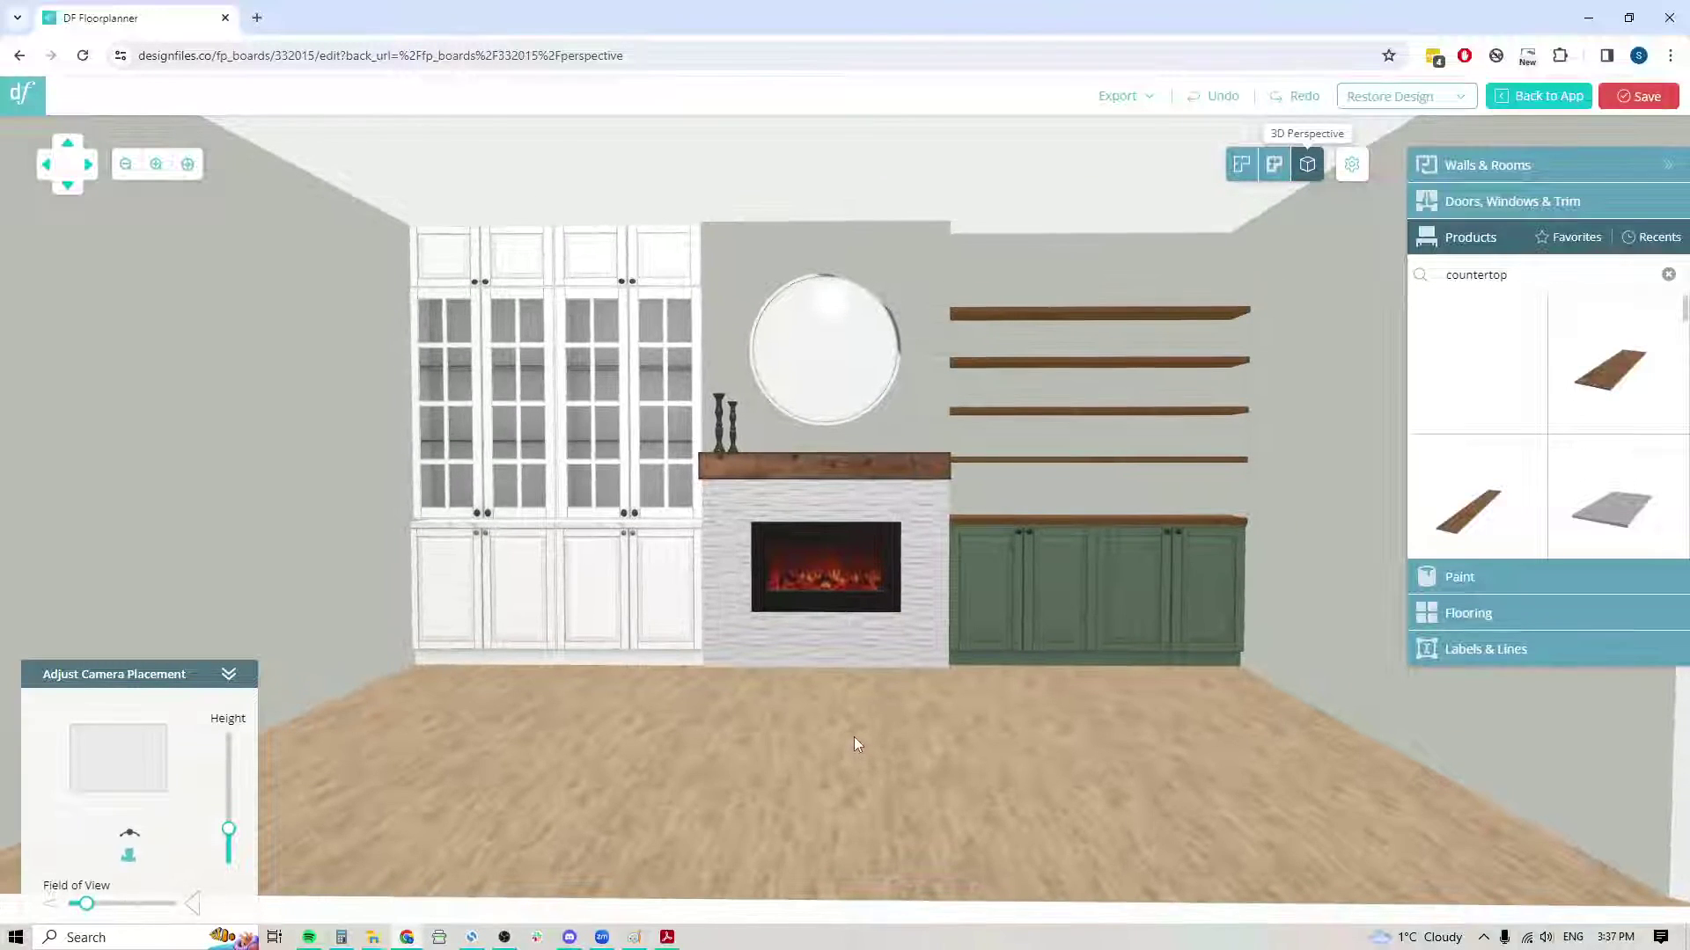